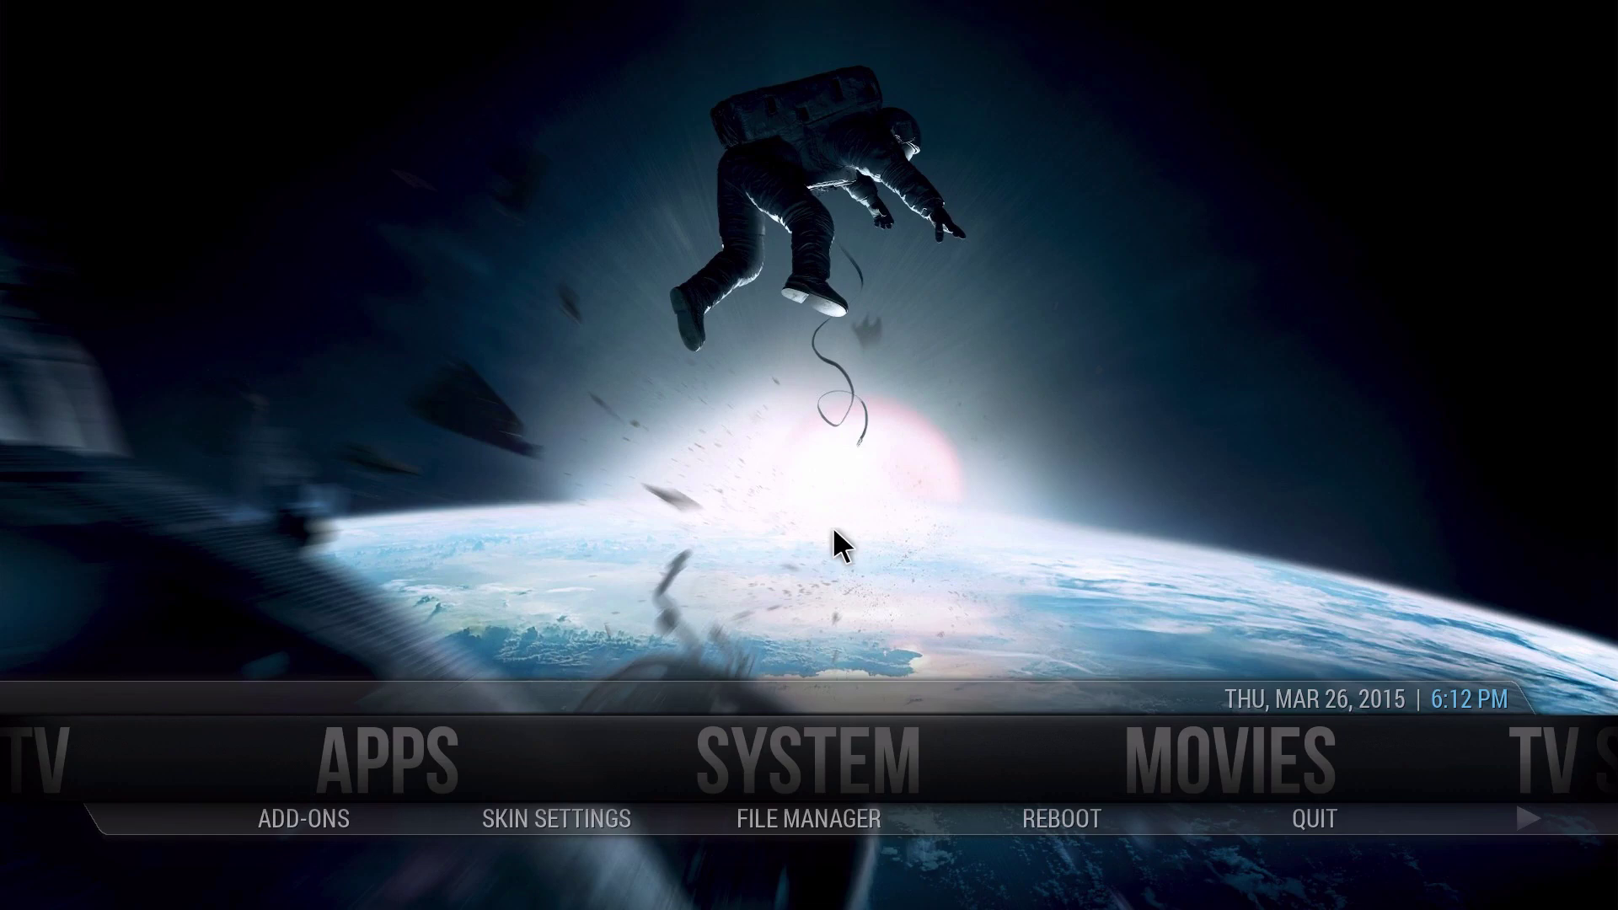
Step: Switch Kodi from fullscreen to a windowed view with the \ key
{"action": "key", "text": "backslash"}
Step: Move the Kodi window aside and force quit Kodi from the Apple menu's Force Quit dialog
{"action": "left_click", "coordinate": [1219, 431]}
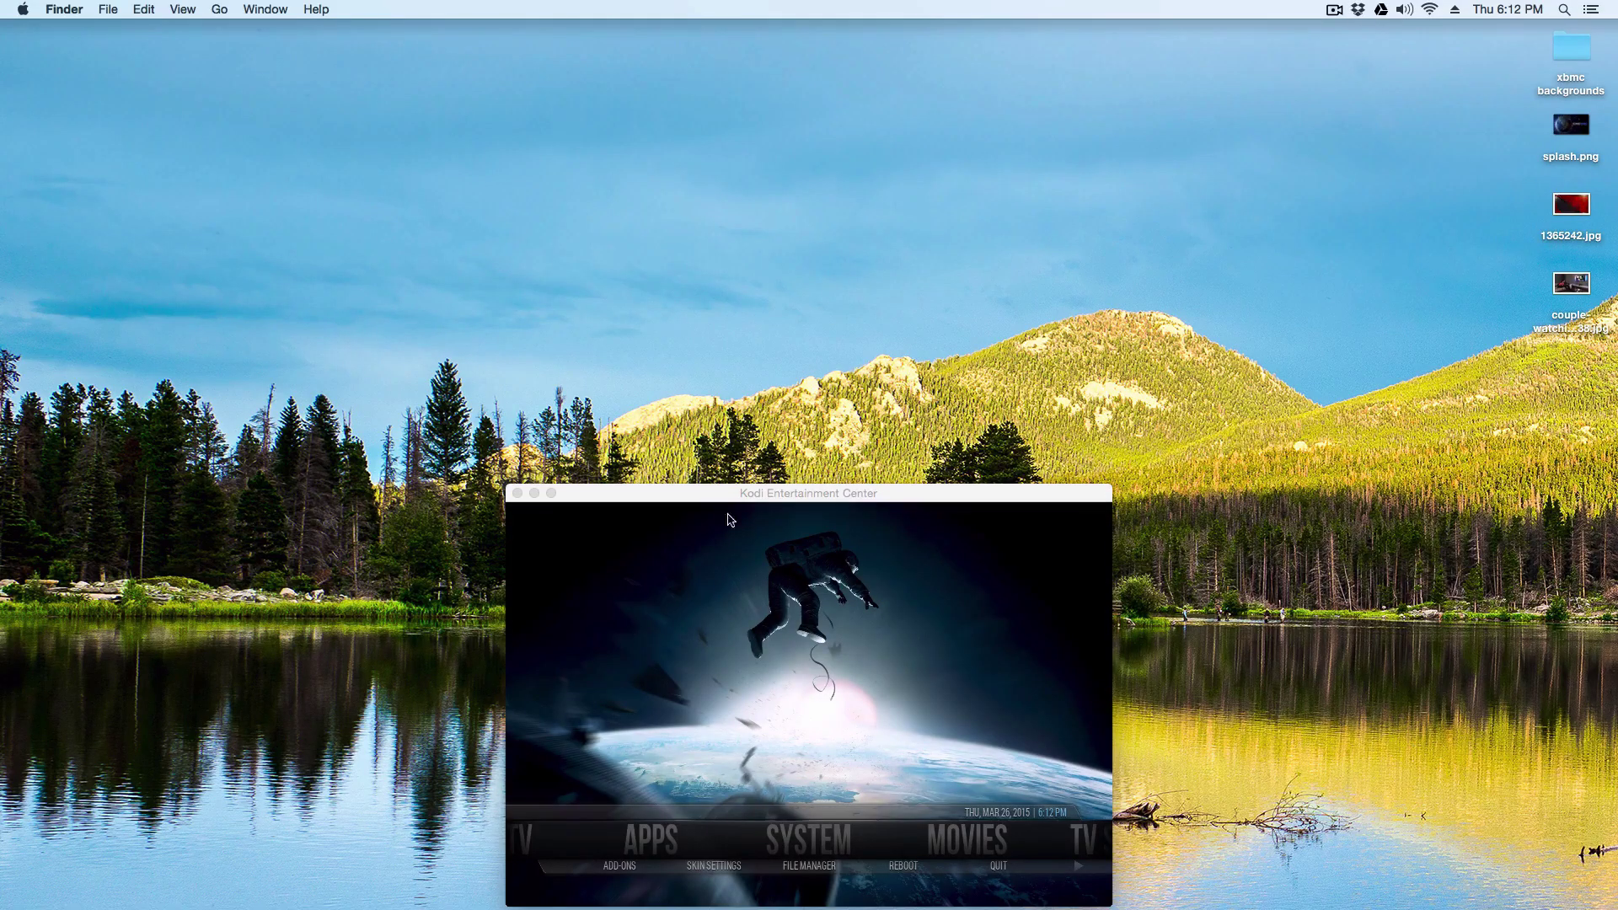
{"action": "left_click_drag", "start_coordinate": [885, 495], "coordinate": [517, 161]}
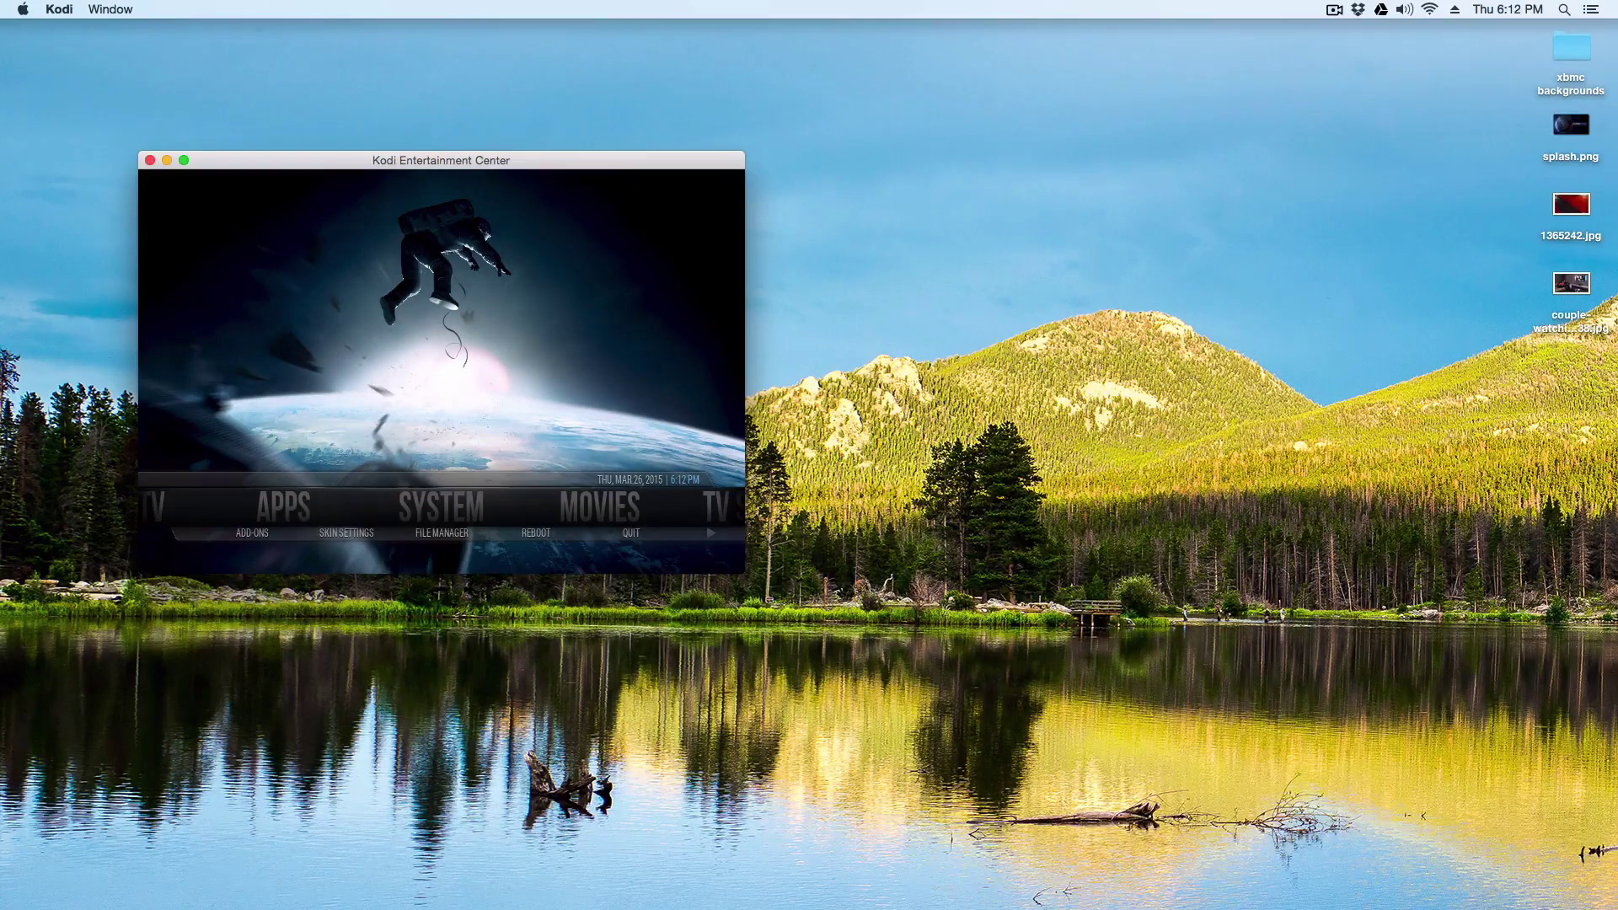
{"action": "left_click", "coordinate": [23, 9]}
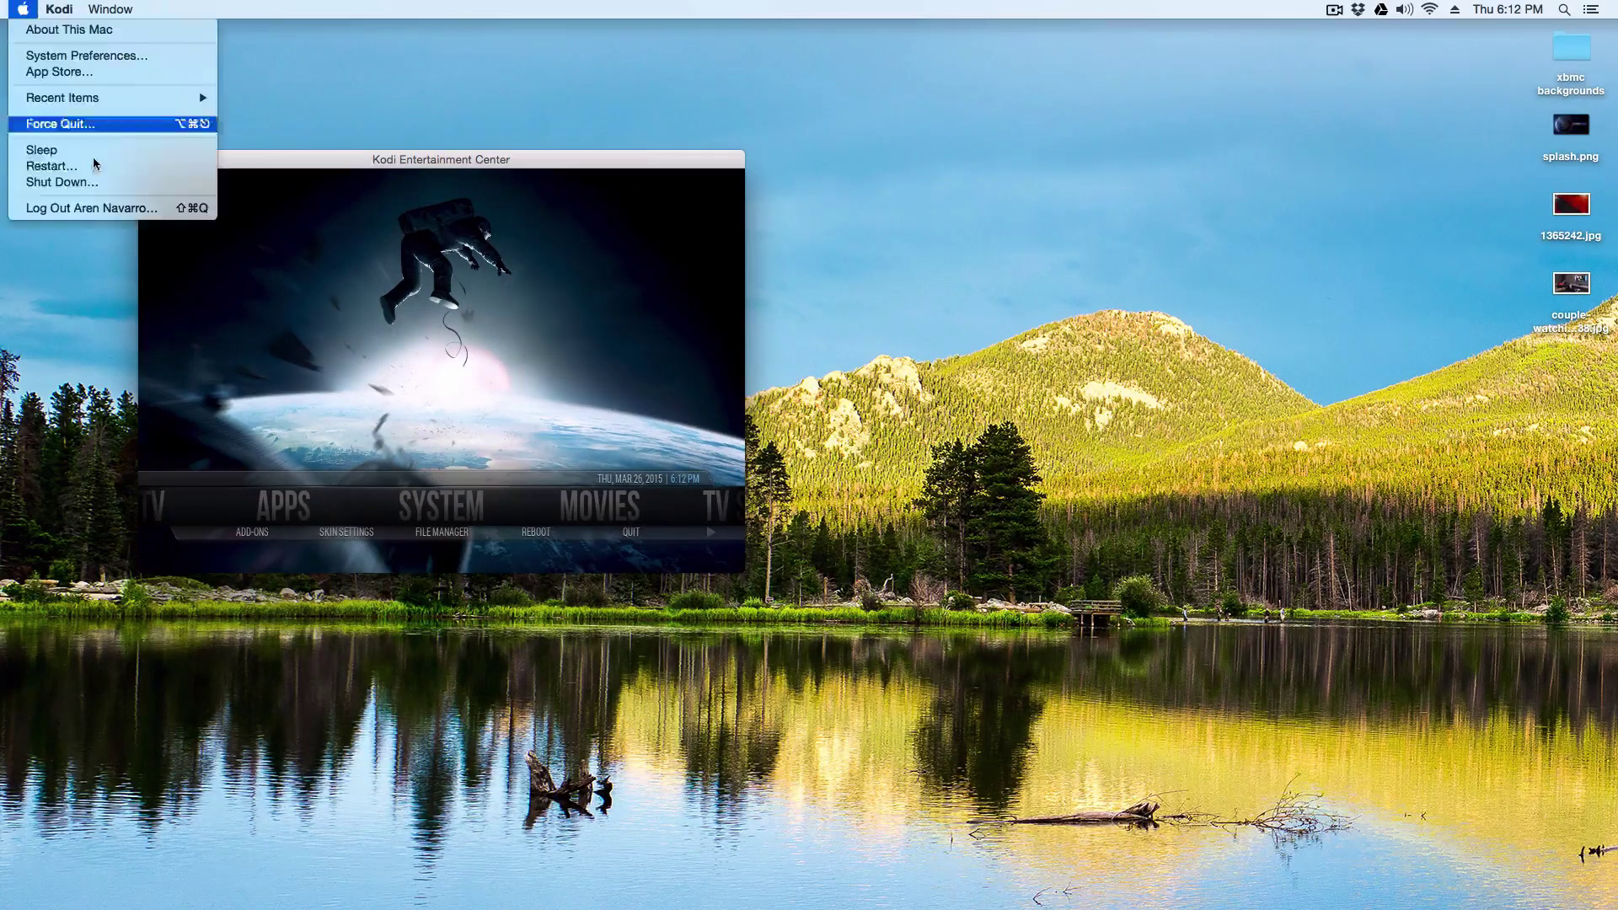
{"action": "left_click", "coordinate": [311, 83]}
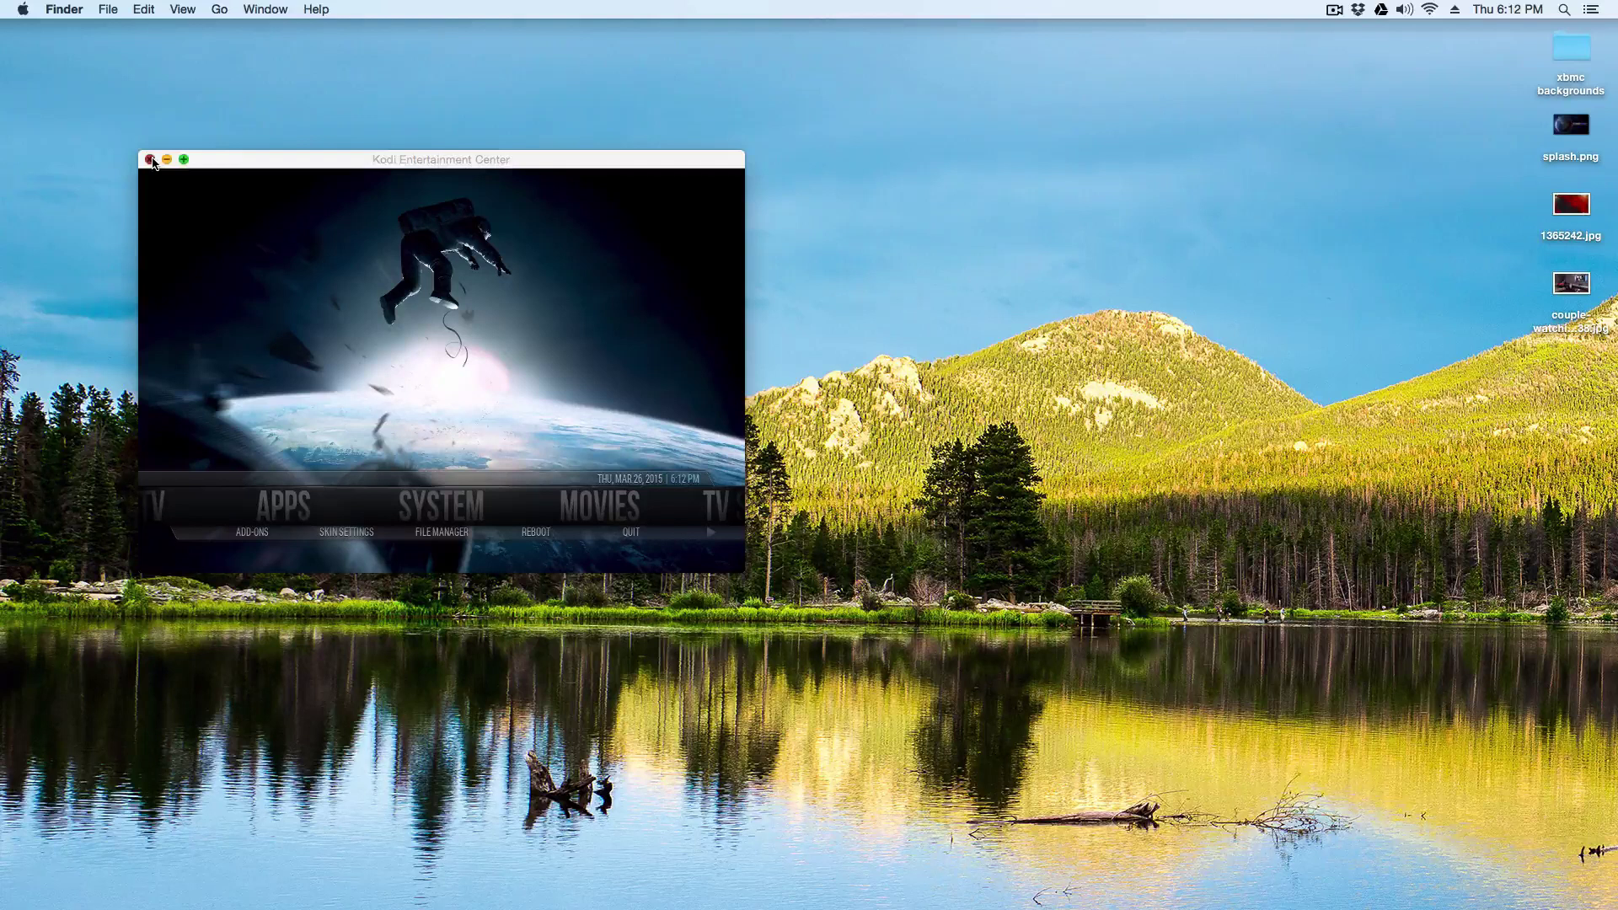
{"action": "left_click", "coordinate": [18, 9]}
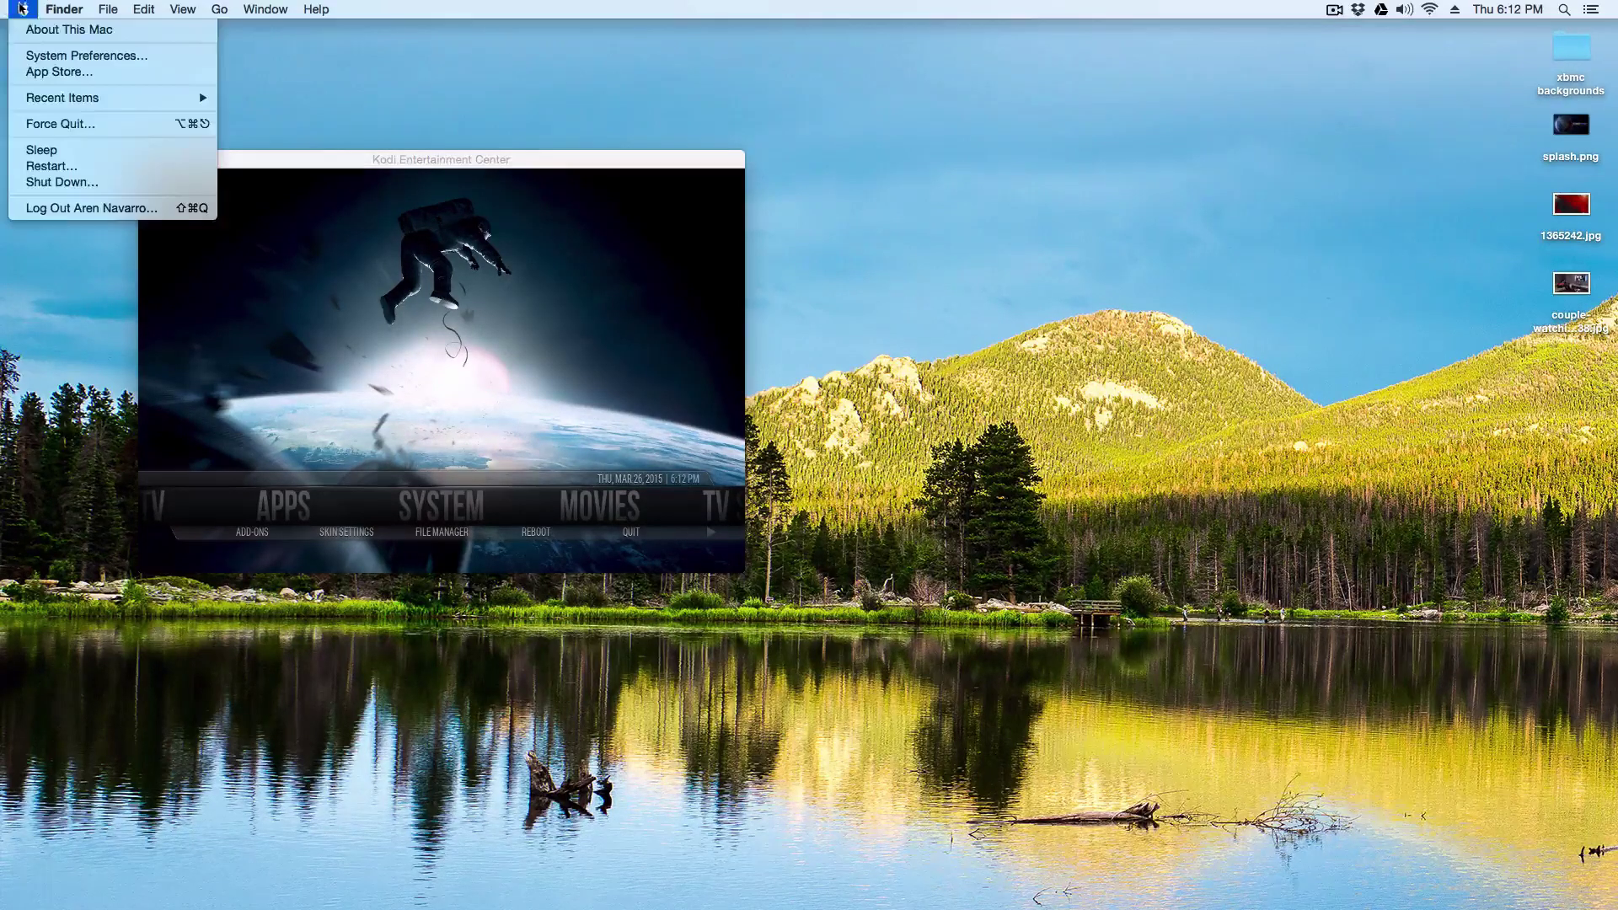
{"action": "left_click", "coordinate": [54, 123]}
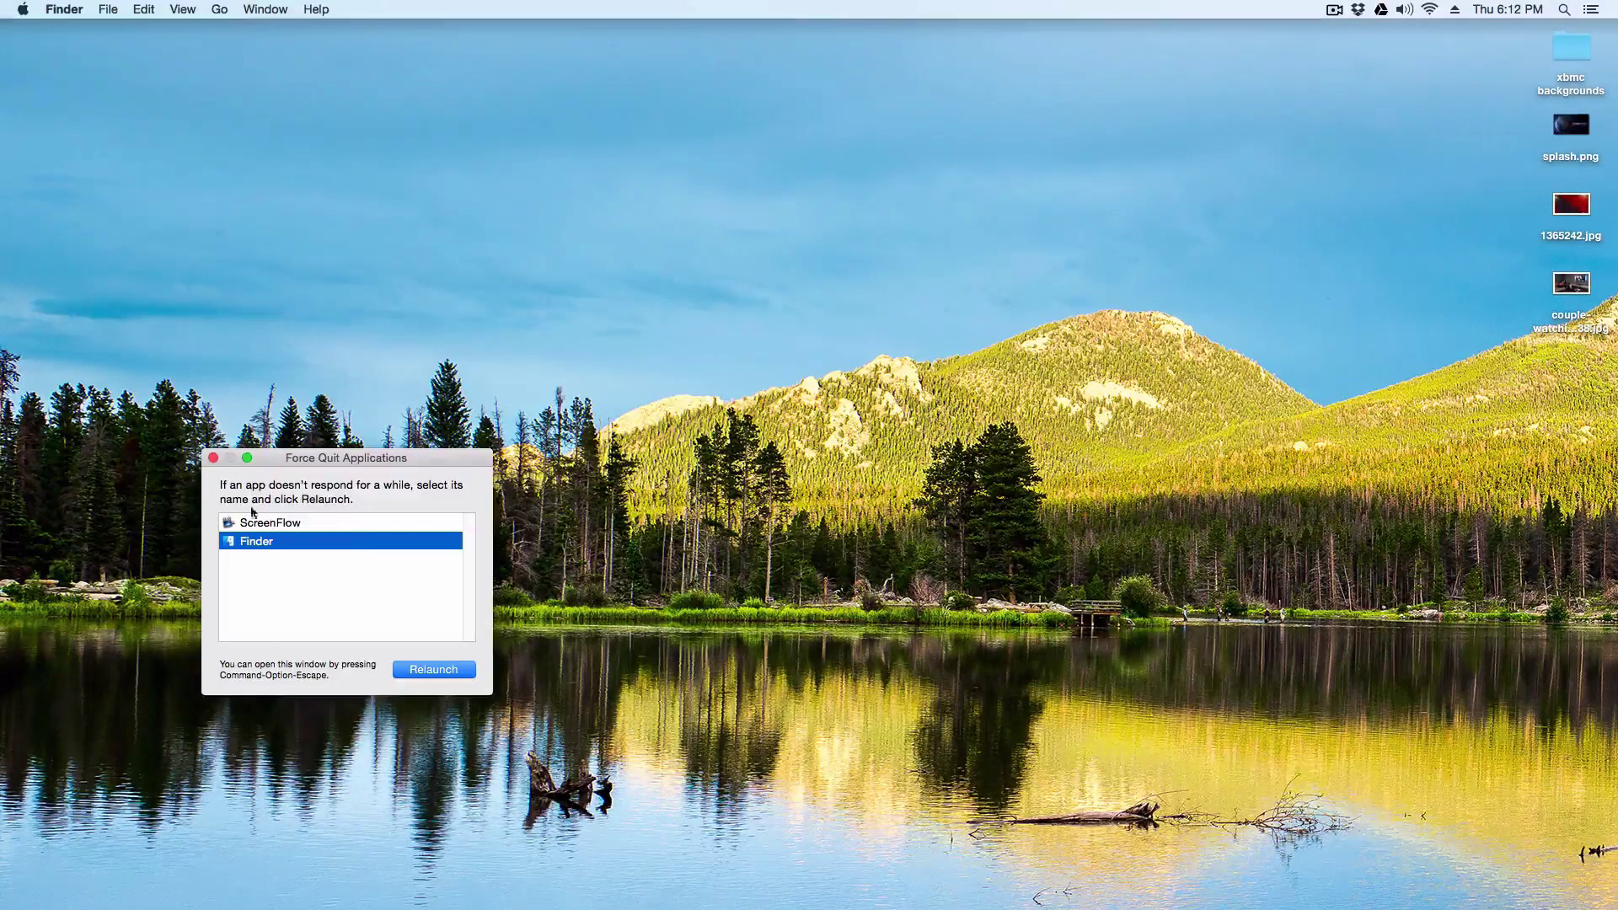
{"action": "left_click", "coordinate": [213, 459]}
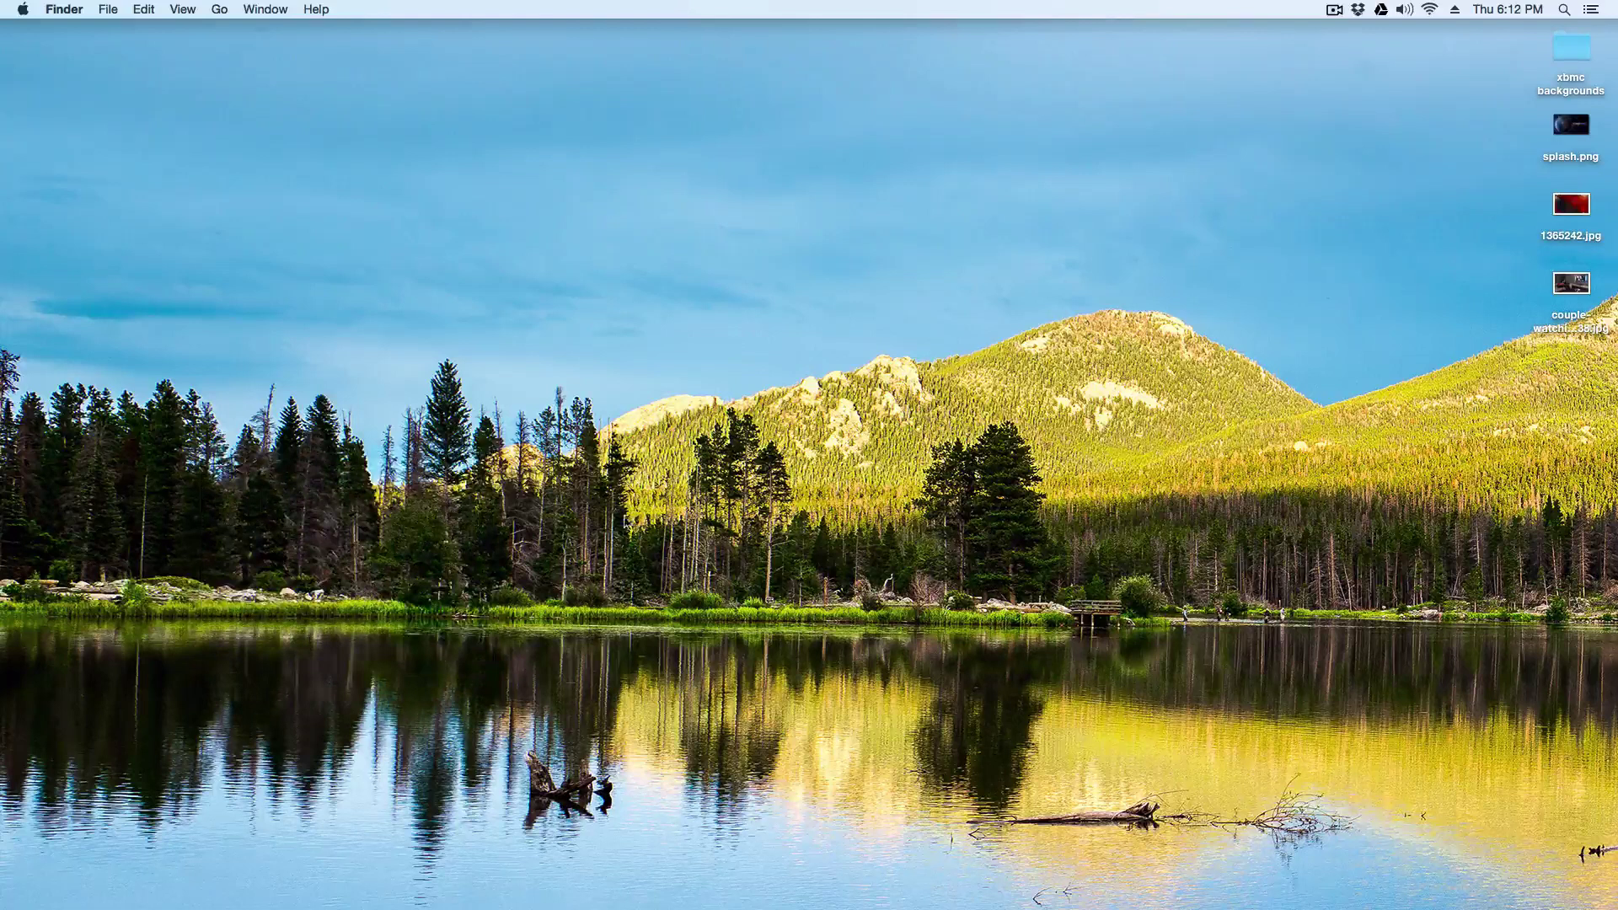
{"action": "double_click", "coordinate": [1572, 51]}
{"action": "left_click", "coordinate": [950, 296]}
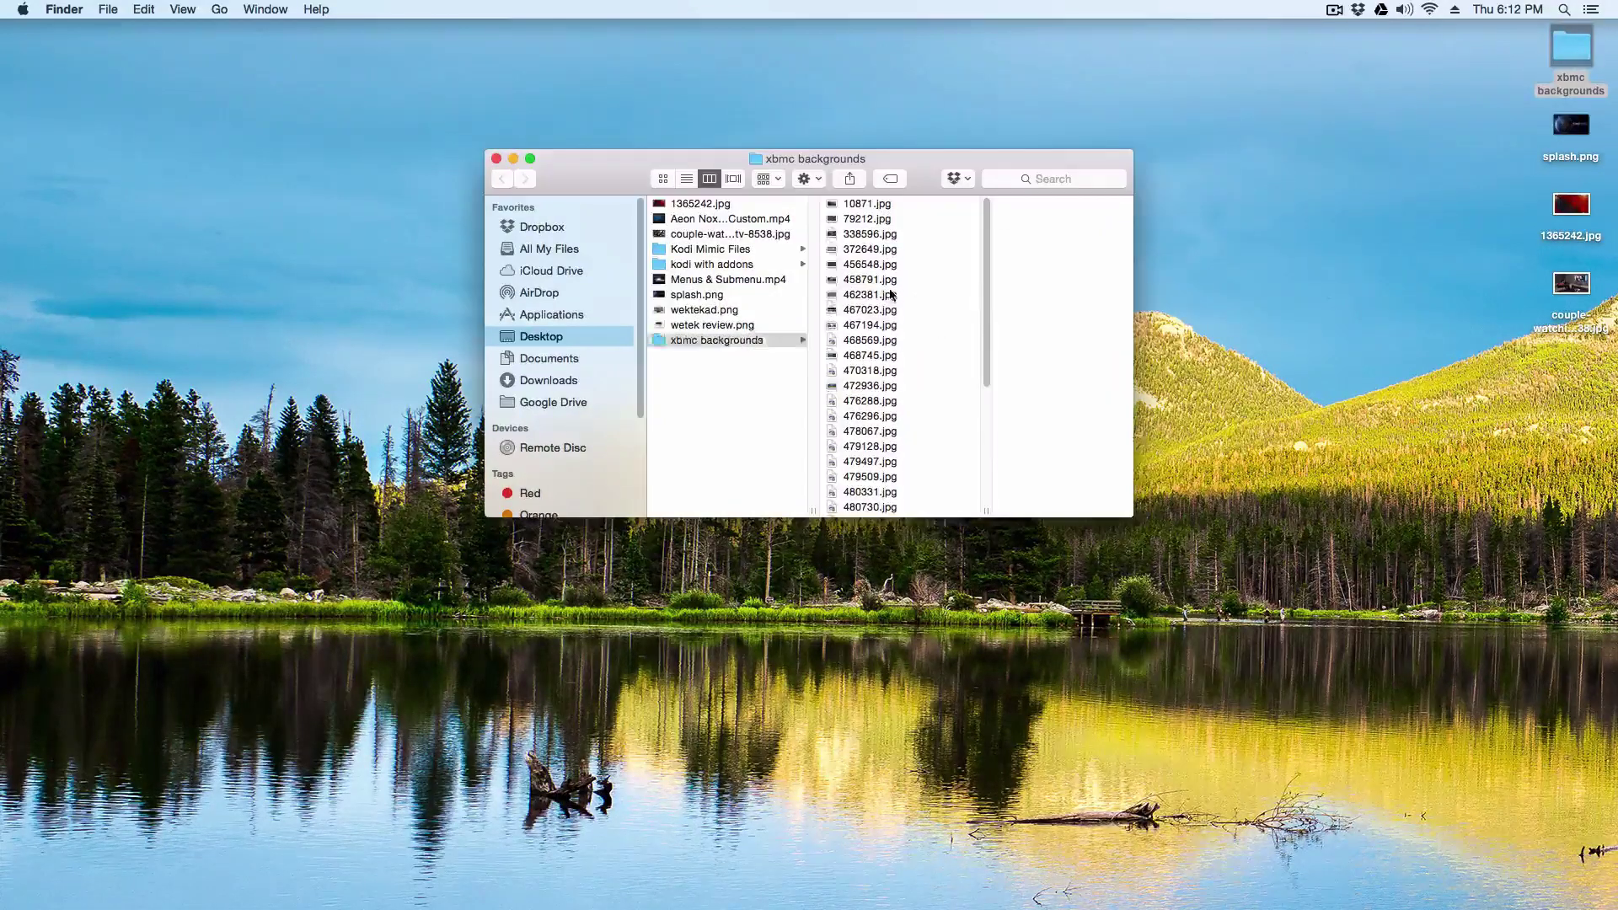
{"action": "left_click", "coordinate": [843, 385]}
{"action": "left_click", "coordinate": [834, 477]}
{"action": "left_click", "coordinate": [835, 340]}
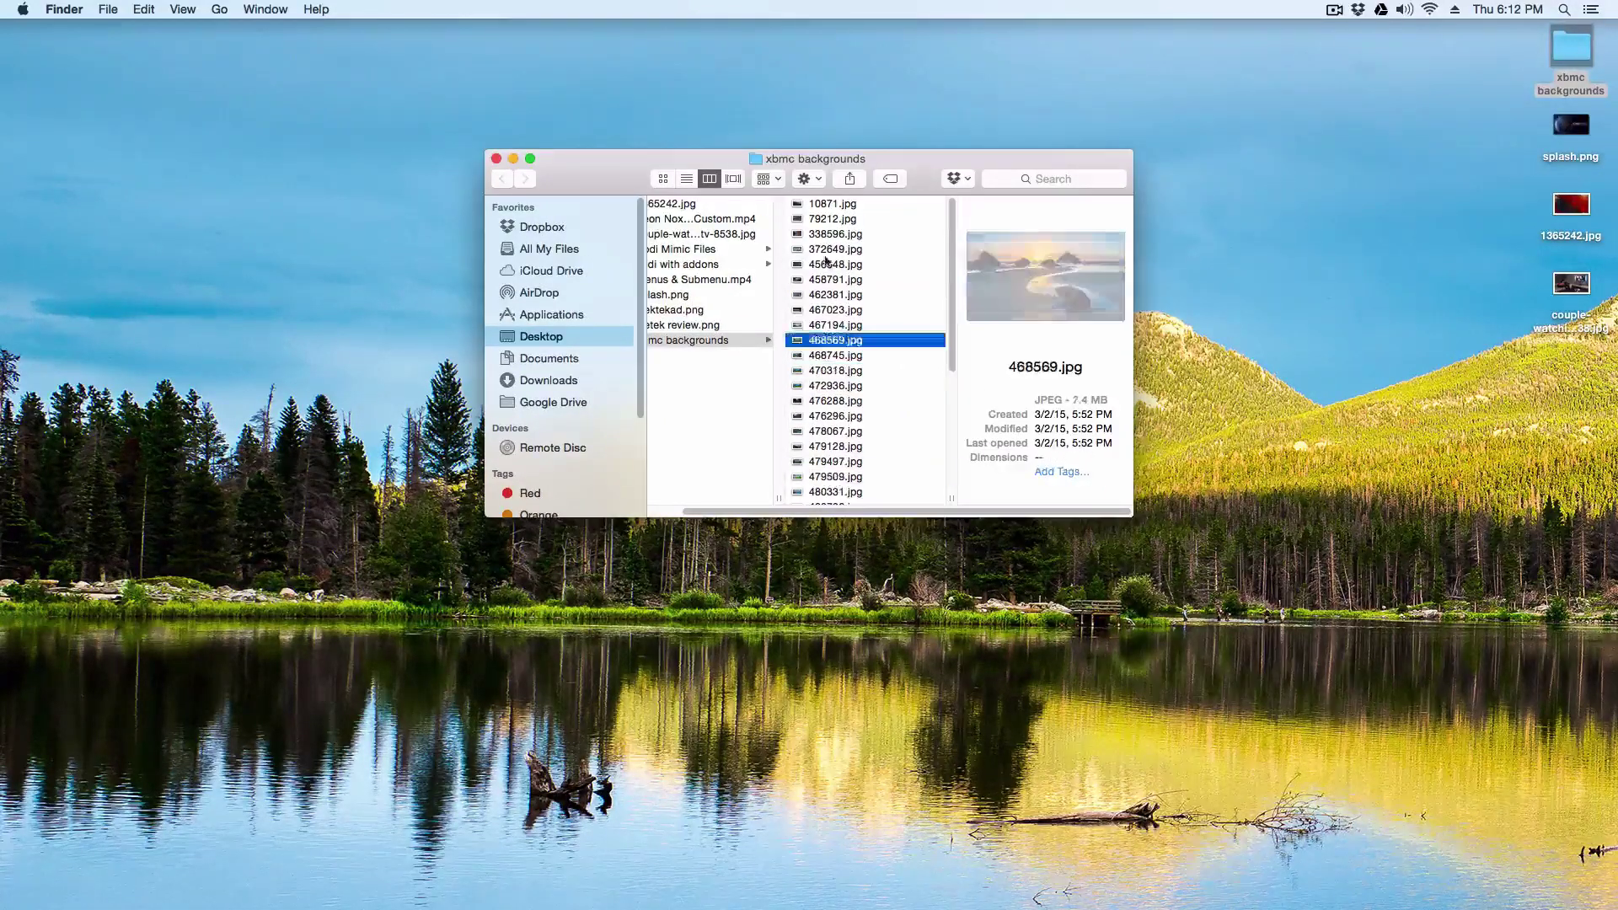
{"action": "left_click", "coordinate": [834, 264]}
{"action": "left_click", "coordinate": [834, 249], "text": "shift"}
{"action": "left_click", "coordinate": [496, 159]}
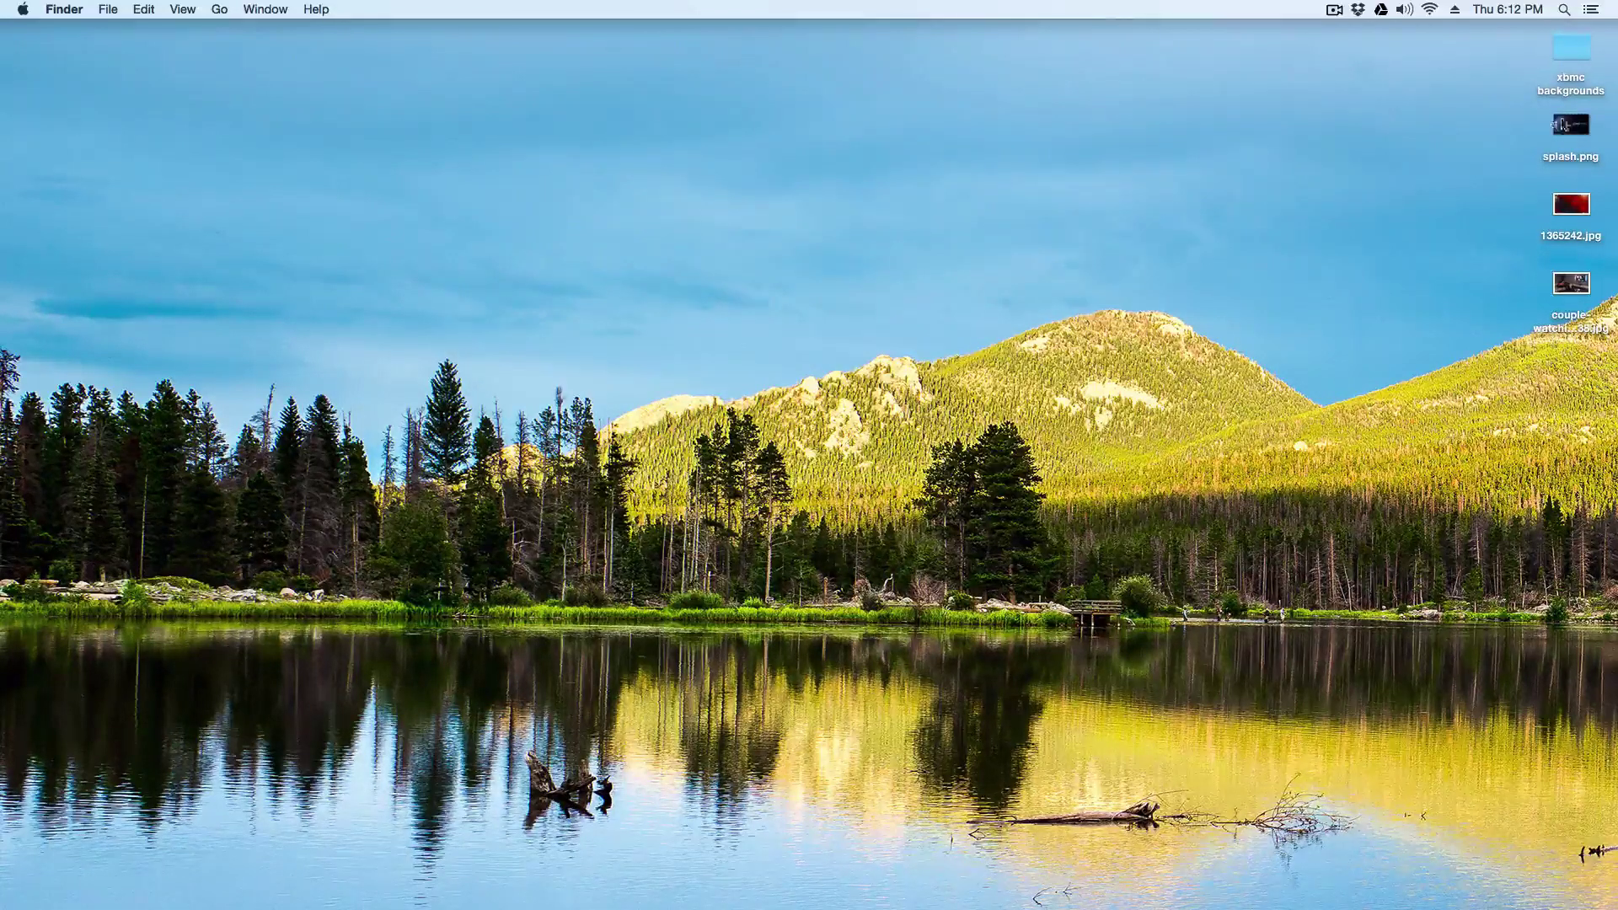
{"action": "left_click", "coordinate": [1573, 128]}
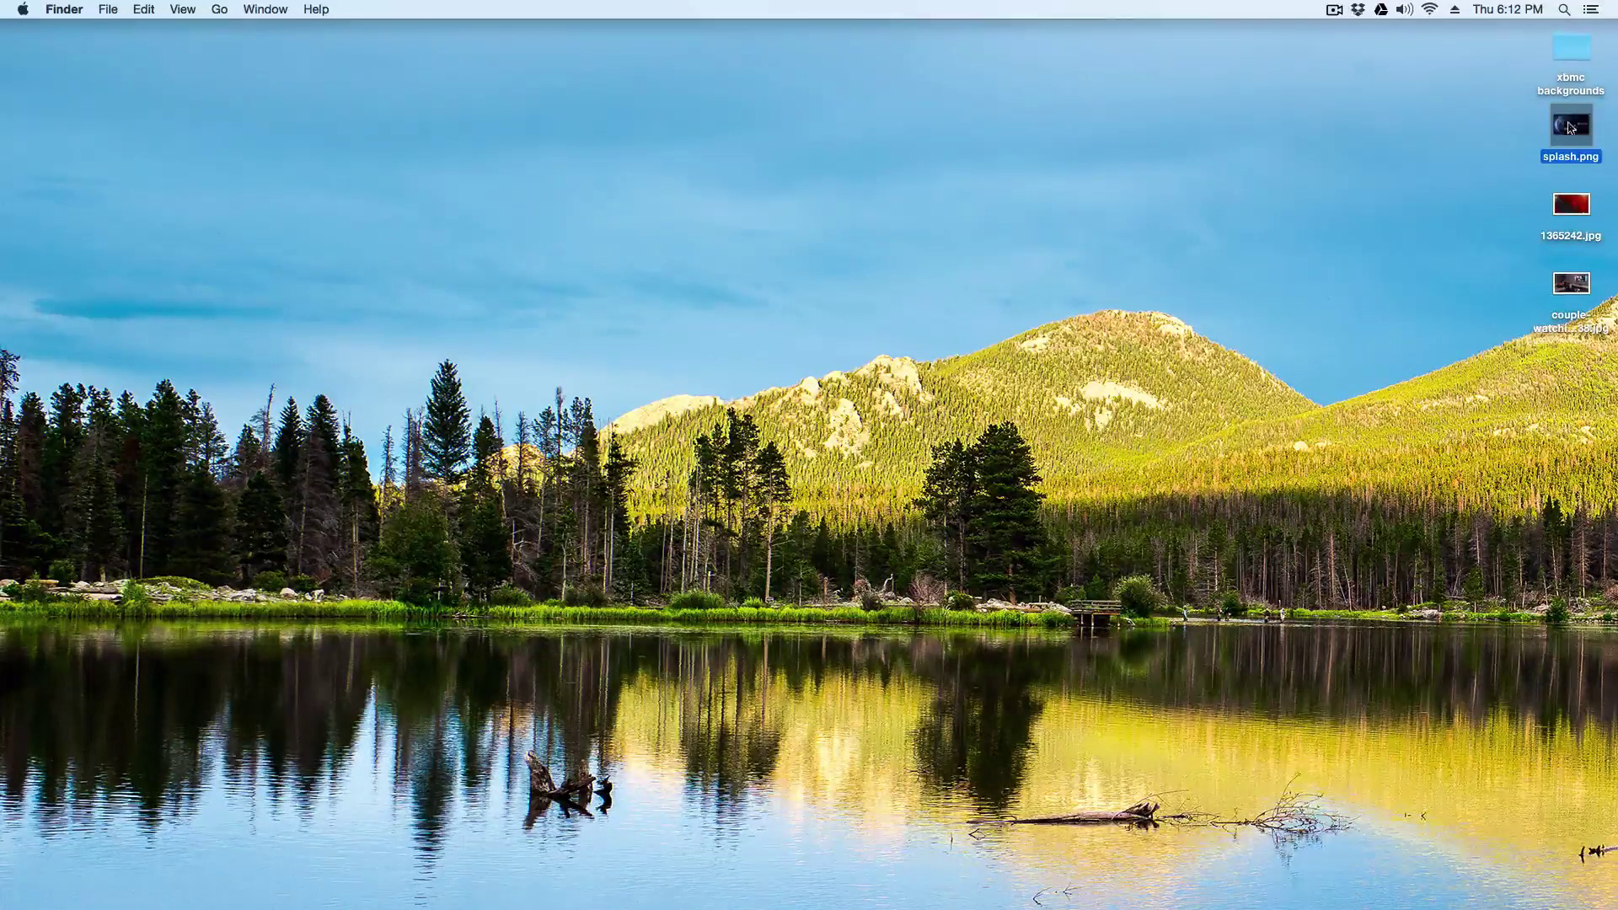
{"action": "left_click", "coordinate": [1435, 276]}
{"action": "left_click", "coordinate": [1564, 216]}
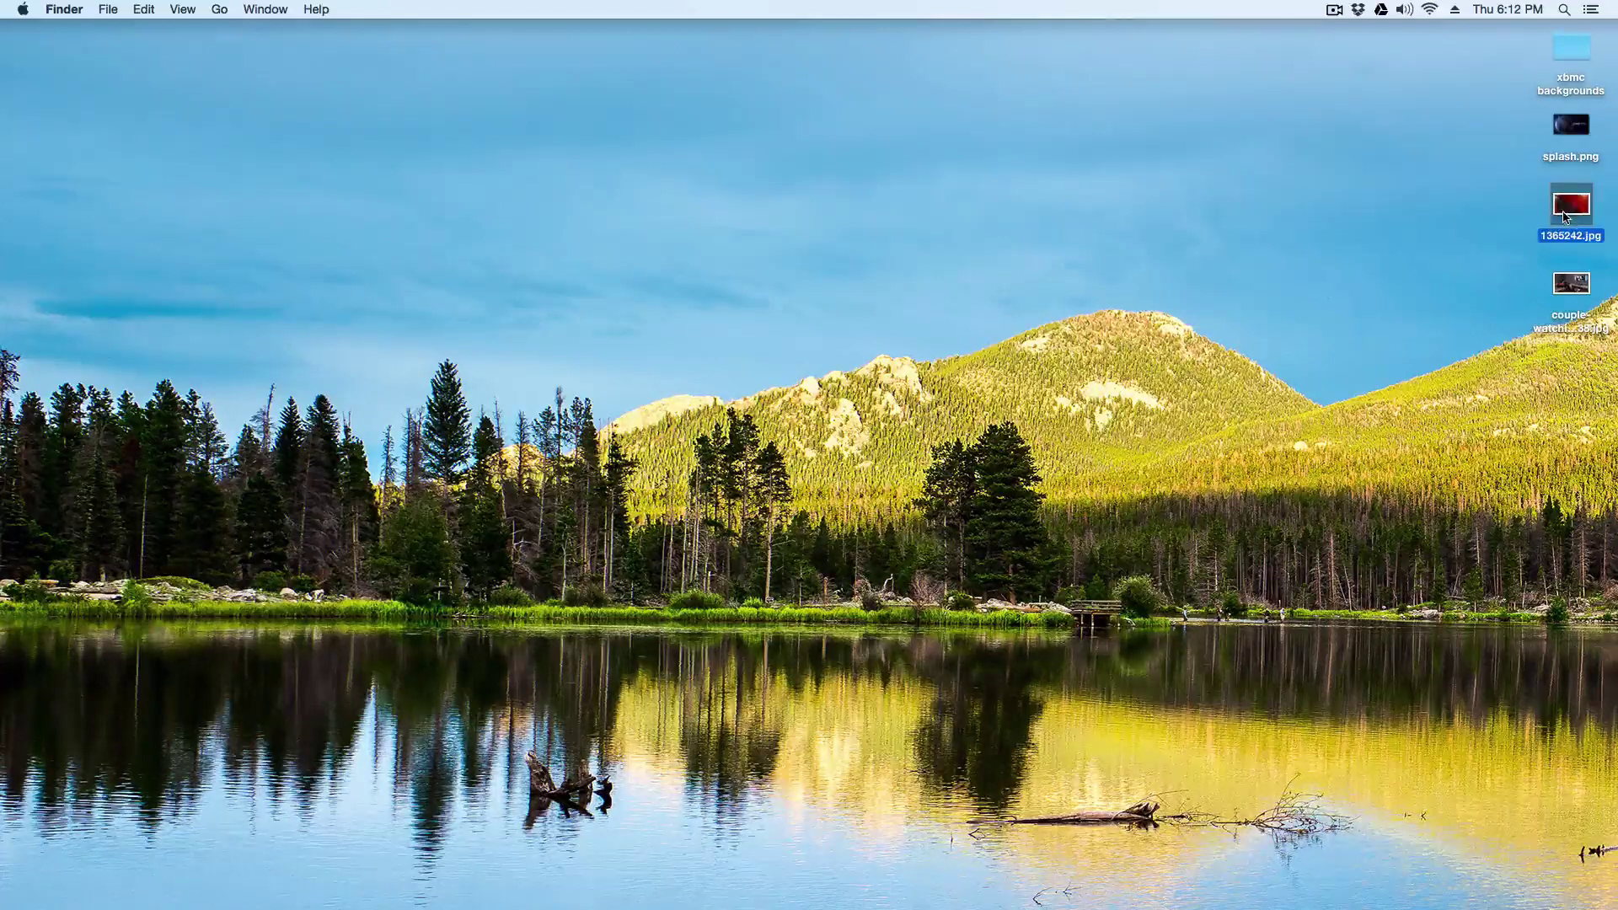
{"action": "left_click", "coordinate": [1576, 289]}
{"action": "left_click", "coordinate": [1520, 190]}
{"action": "left_click", "coordinate": [1573, 207]}
{"action": "double_click", "coordinate": [1577, 212]}
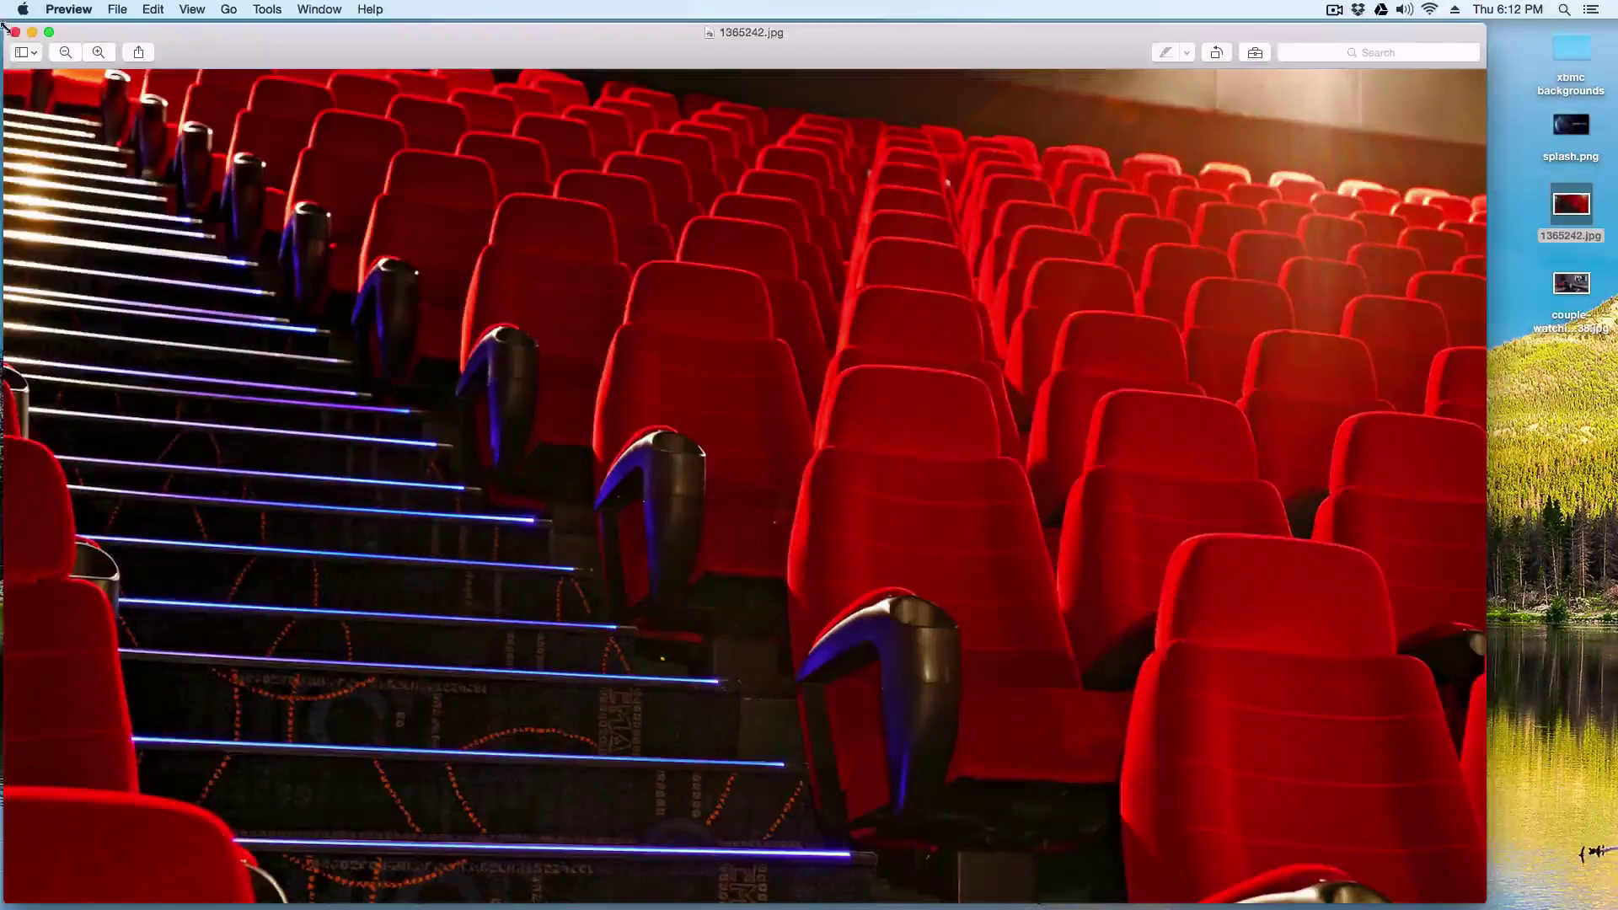
{"action": "left_click", "coordinate": [15, 32]}
{"action": "left_click", "coordinate": [1561, 290]}
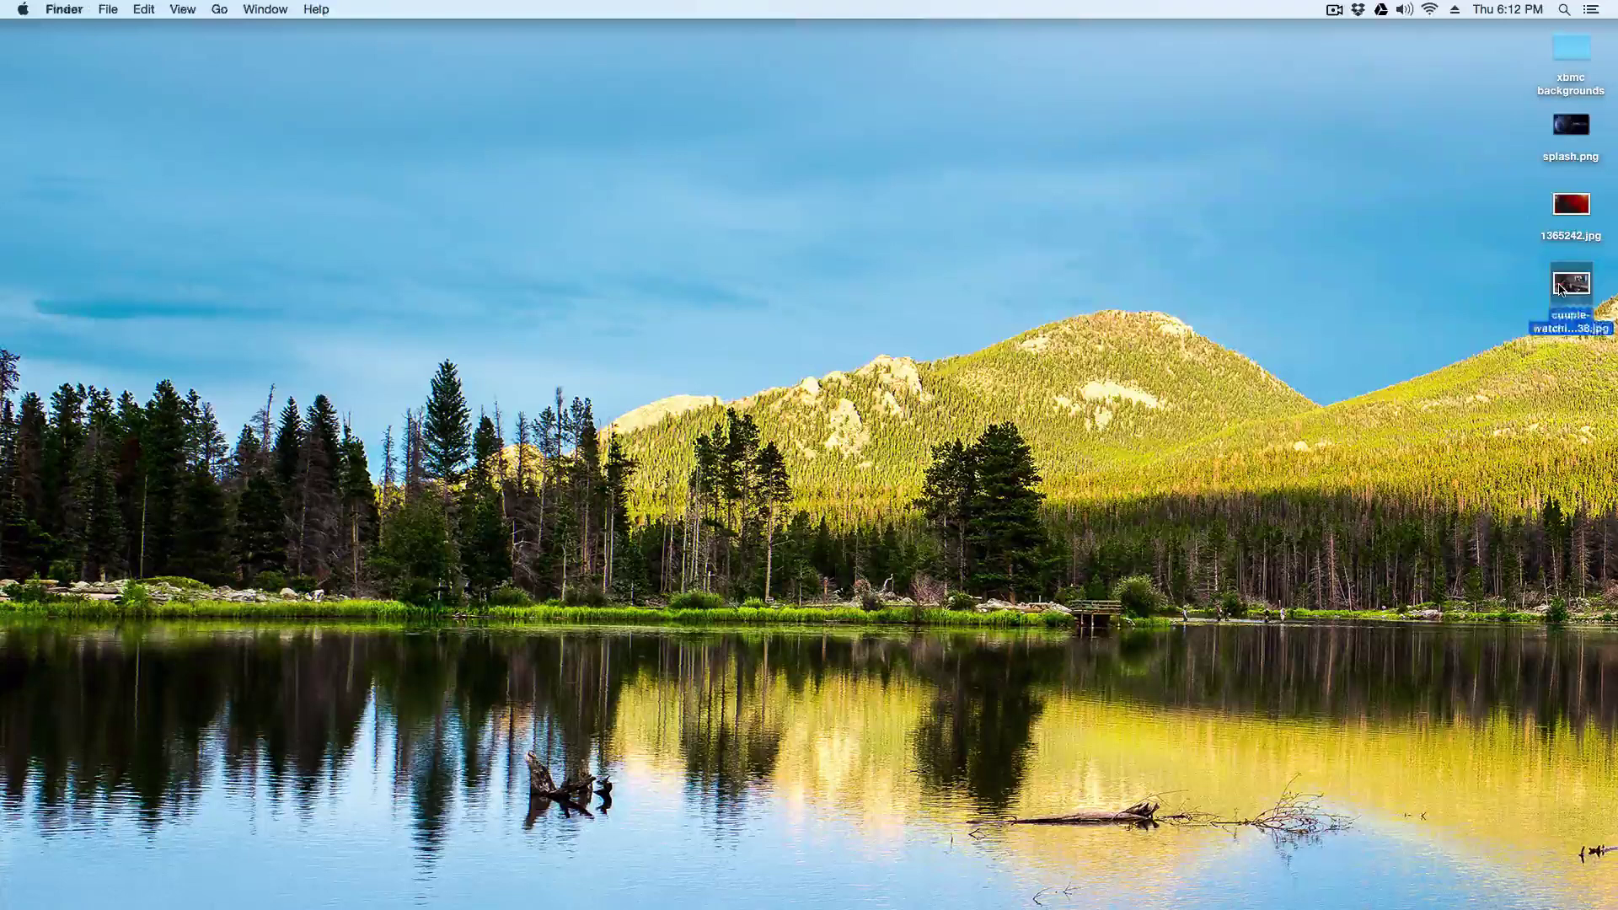
{"action": "double_click", "coordinate": [1561, 289]}
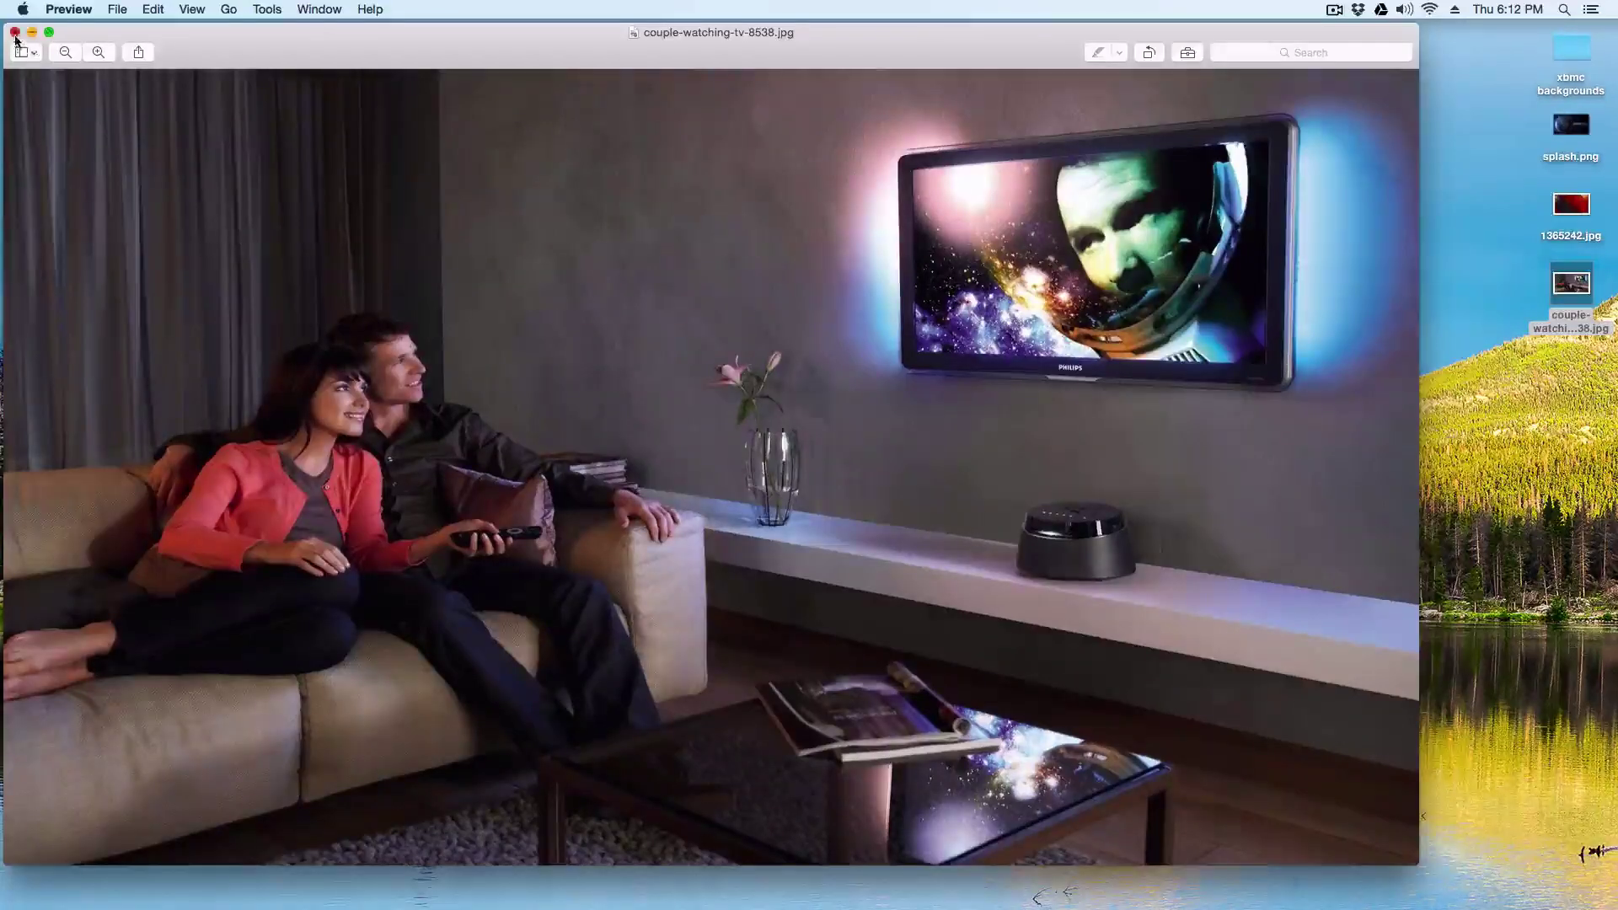
{"action": "left_click", "coordinate": [15, 32]}
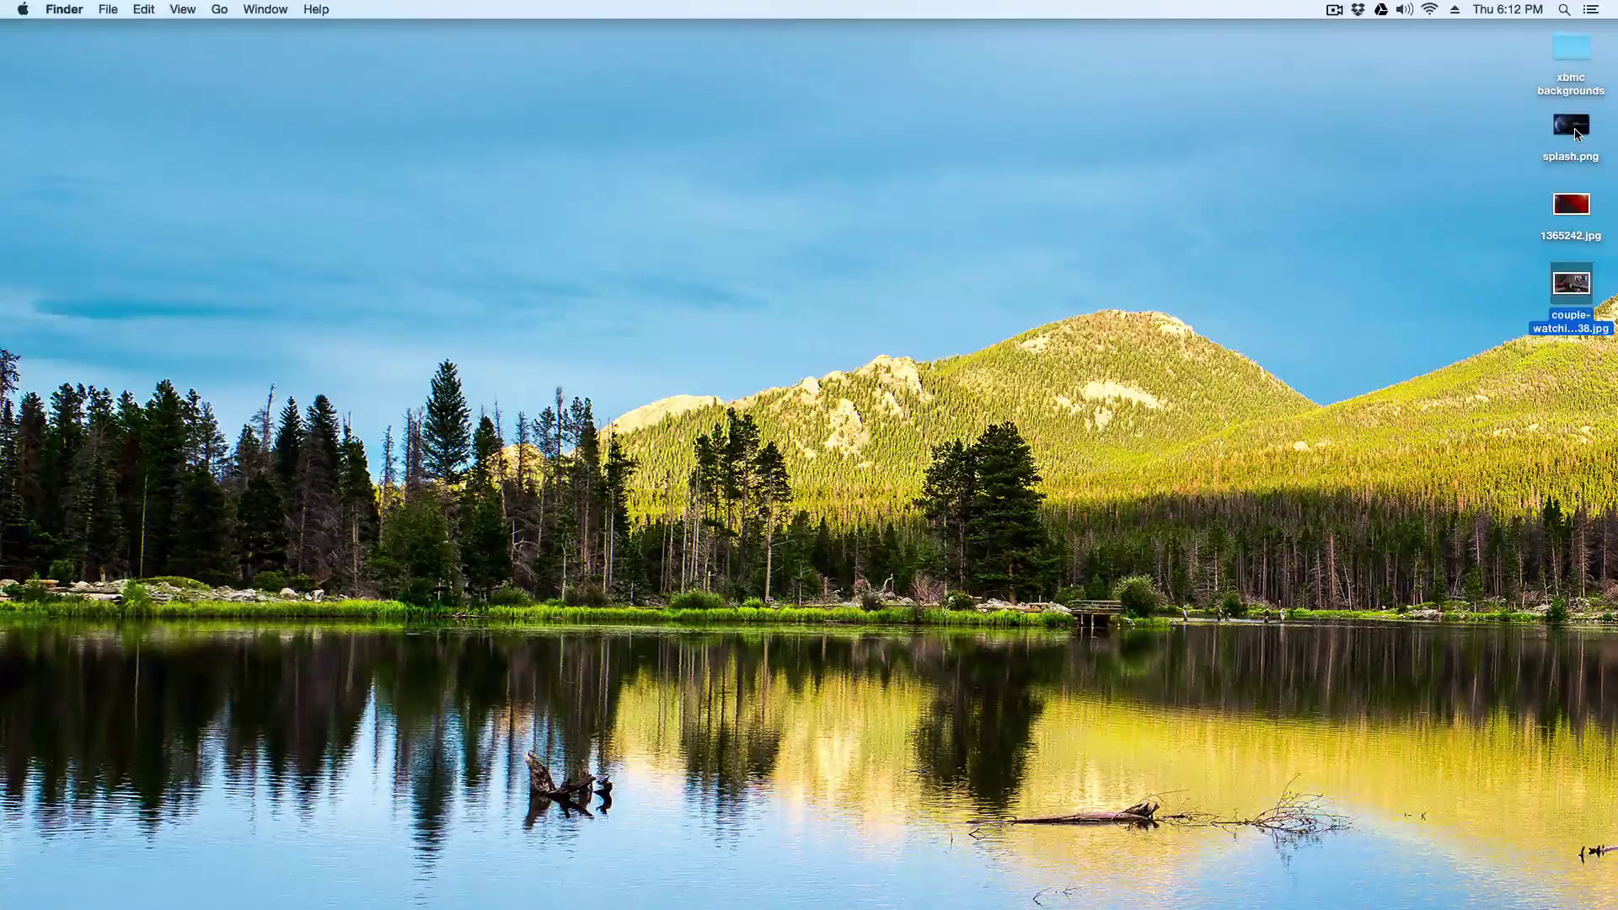
{"action": "double_click", "coordinate": [1573, 128]}
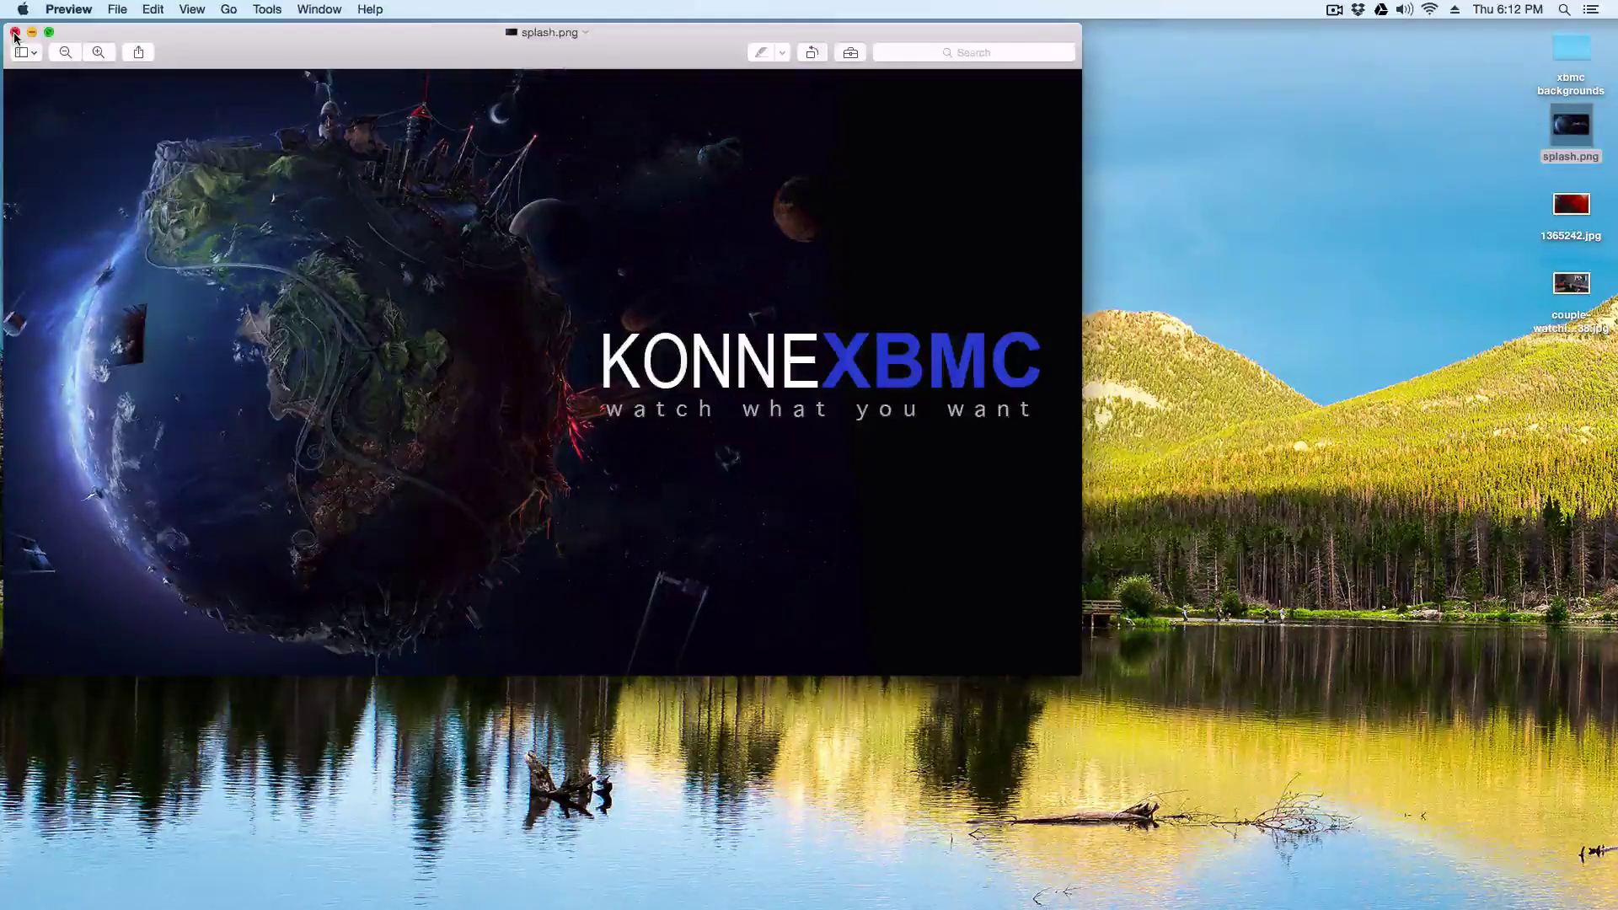
{"action": "left_click", "coordinate": [15, 34]}
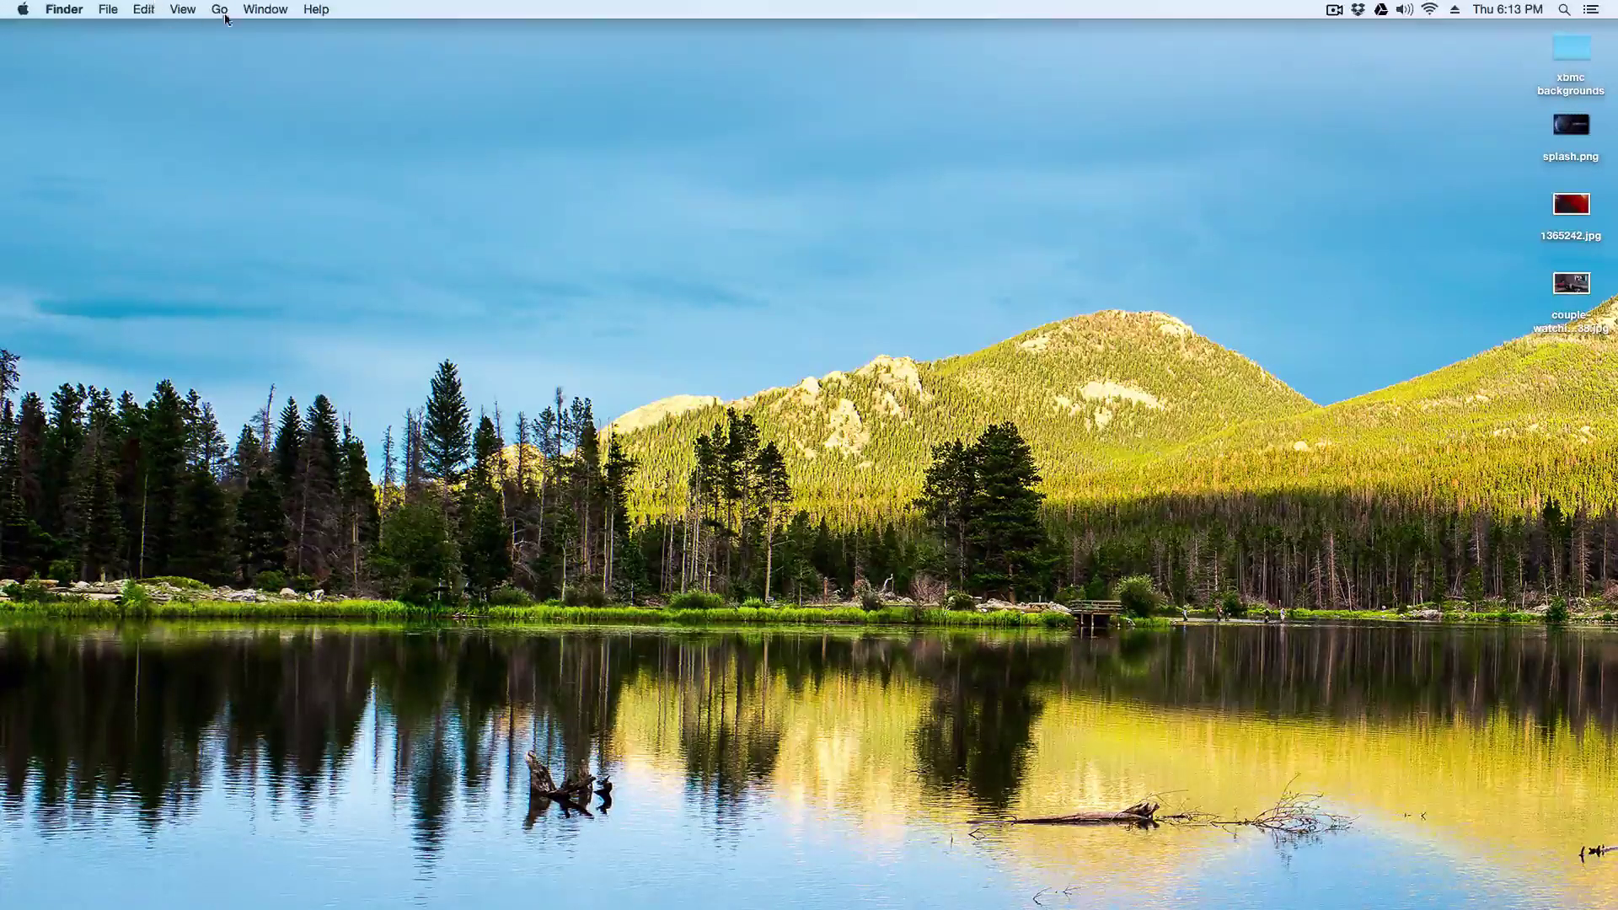
Step: Go to the home folder and open Library > Application Support > Kodi in column view
{"action": "left_click", "coordinate": [220, 10]}
{"action": "left_click", "coordinate": [292, 160]}
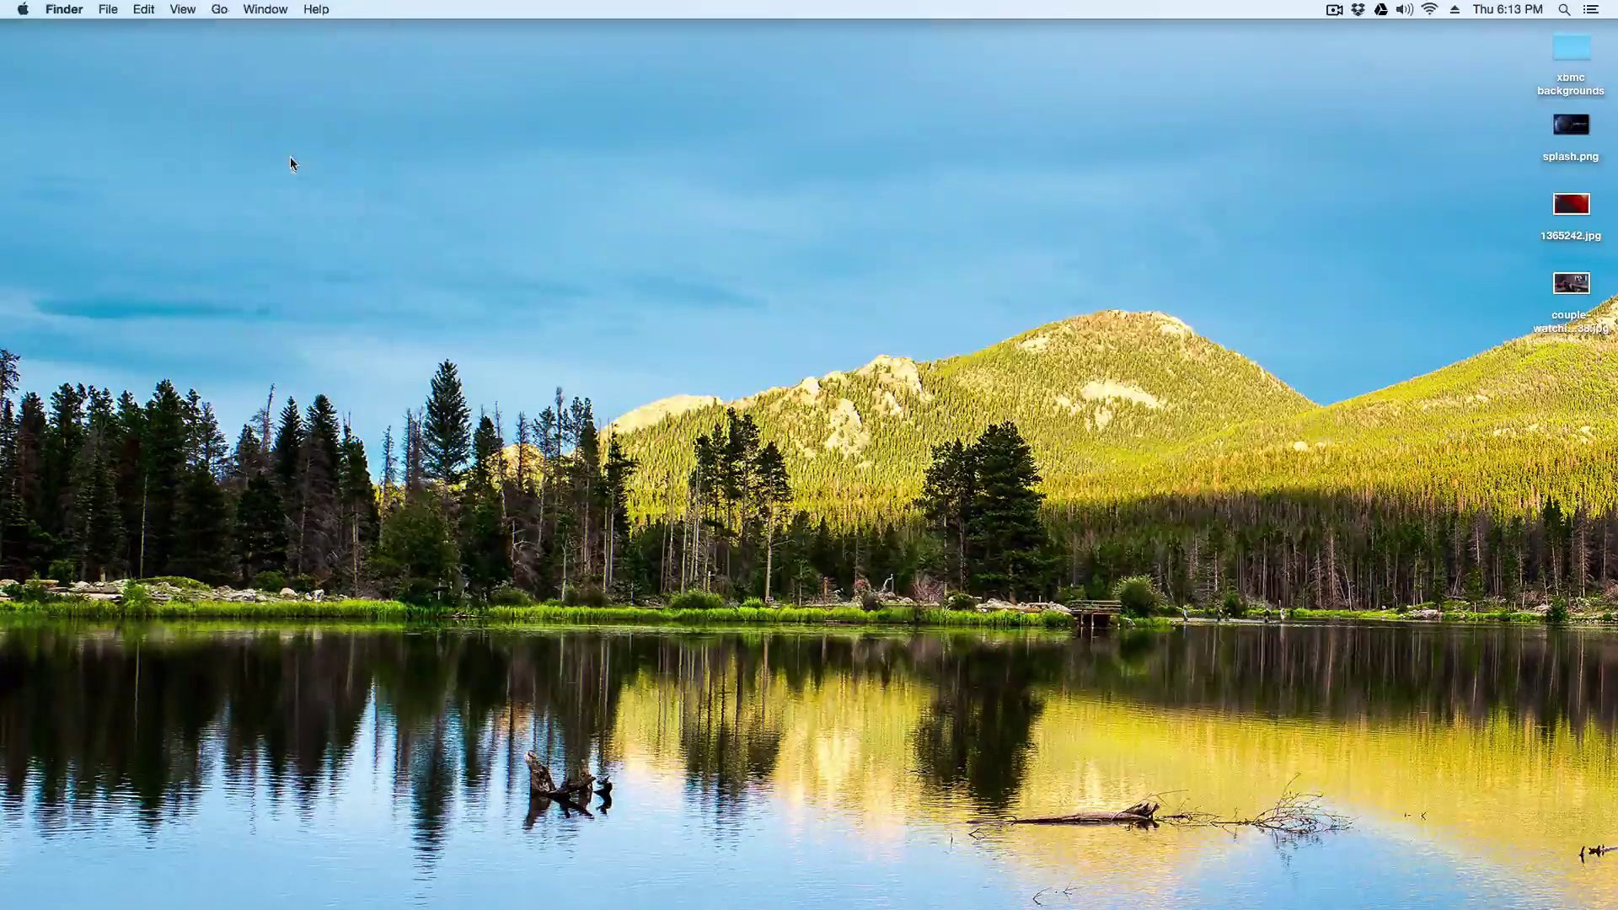
{"action": "left_click", "coordinate": [1161, 226]}
{"action": "left_click", "coordinate": [1248, 166]}
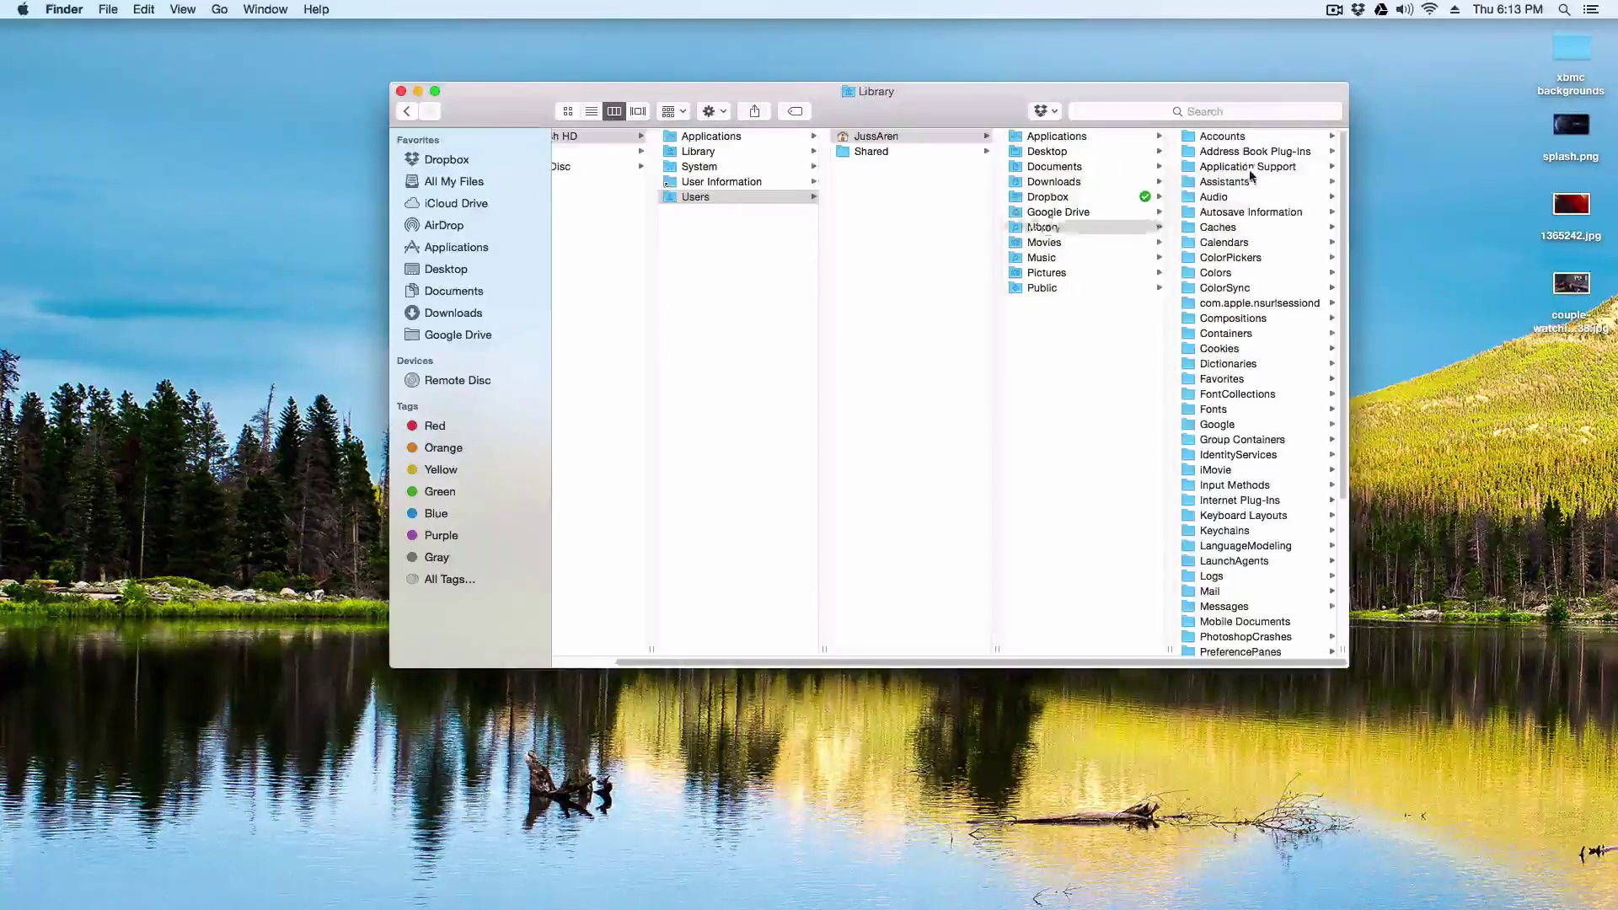
{"action": "left_click", "coordinate": [1242, 424]}
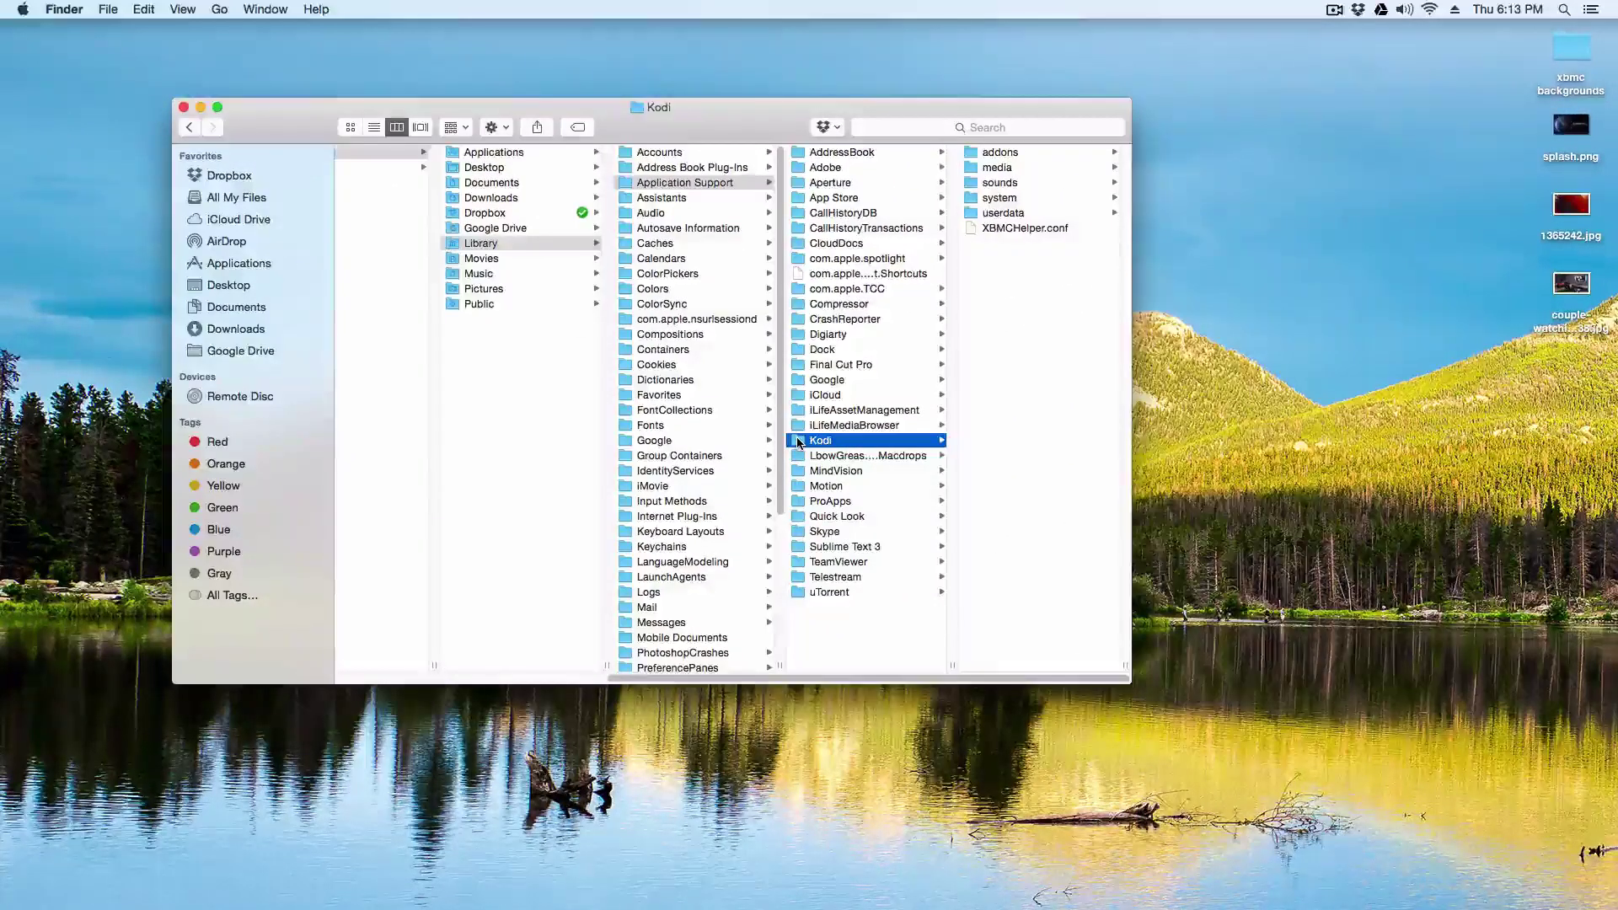
{"action": "left_click_drag", "start_coordinate": [837, 122], "coordinate": [673, 119]}
Step: Browse Kodi's addons folder as large icons, then go back to the Kodi folder listing
{"action": "left_click", "coordinate": [841, 150]}
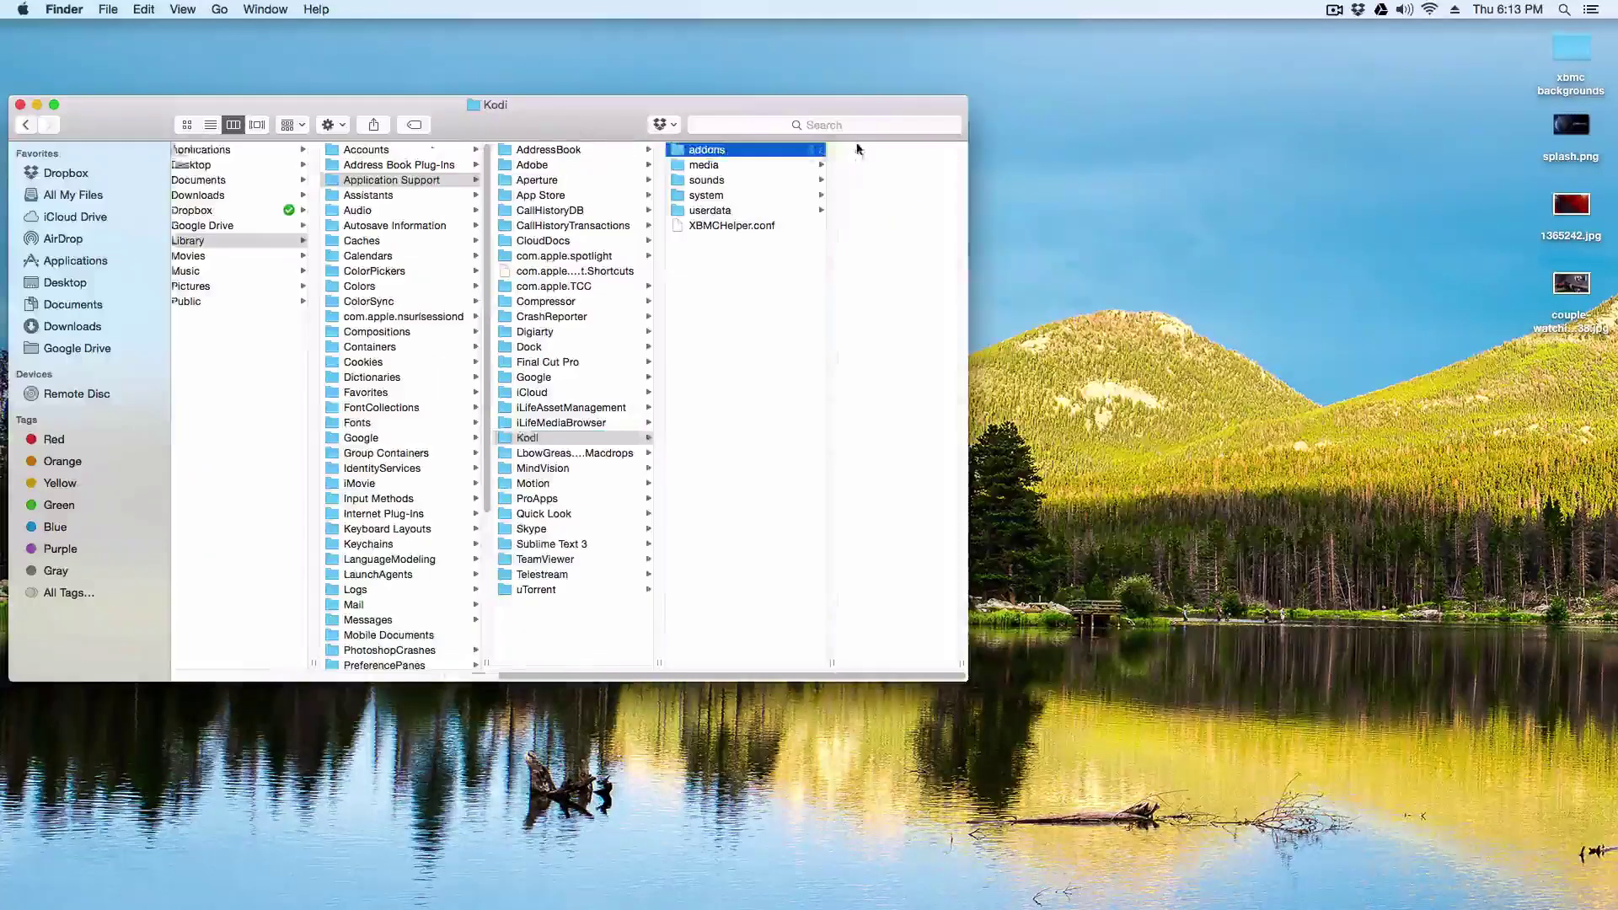
{"action": "left_click", "coordinate": [187, 124]}
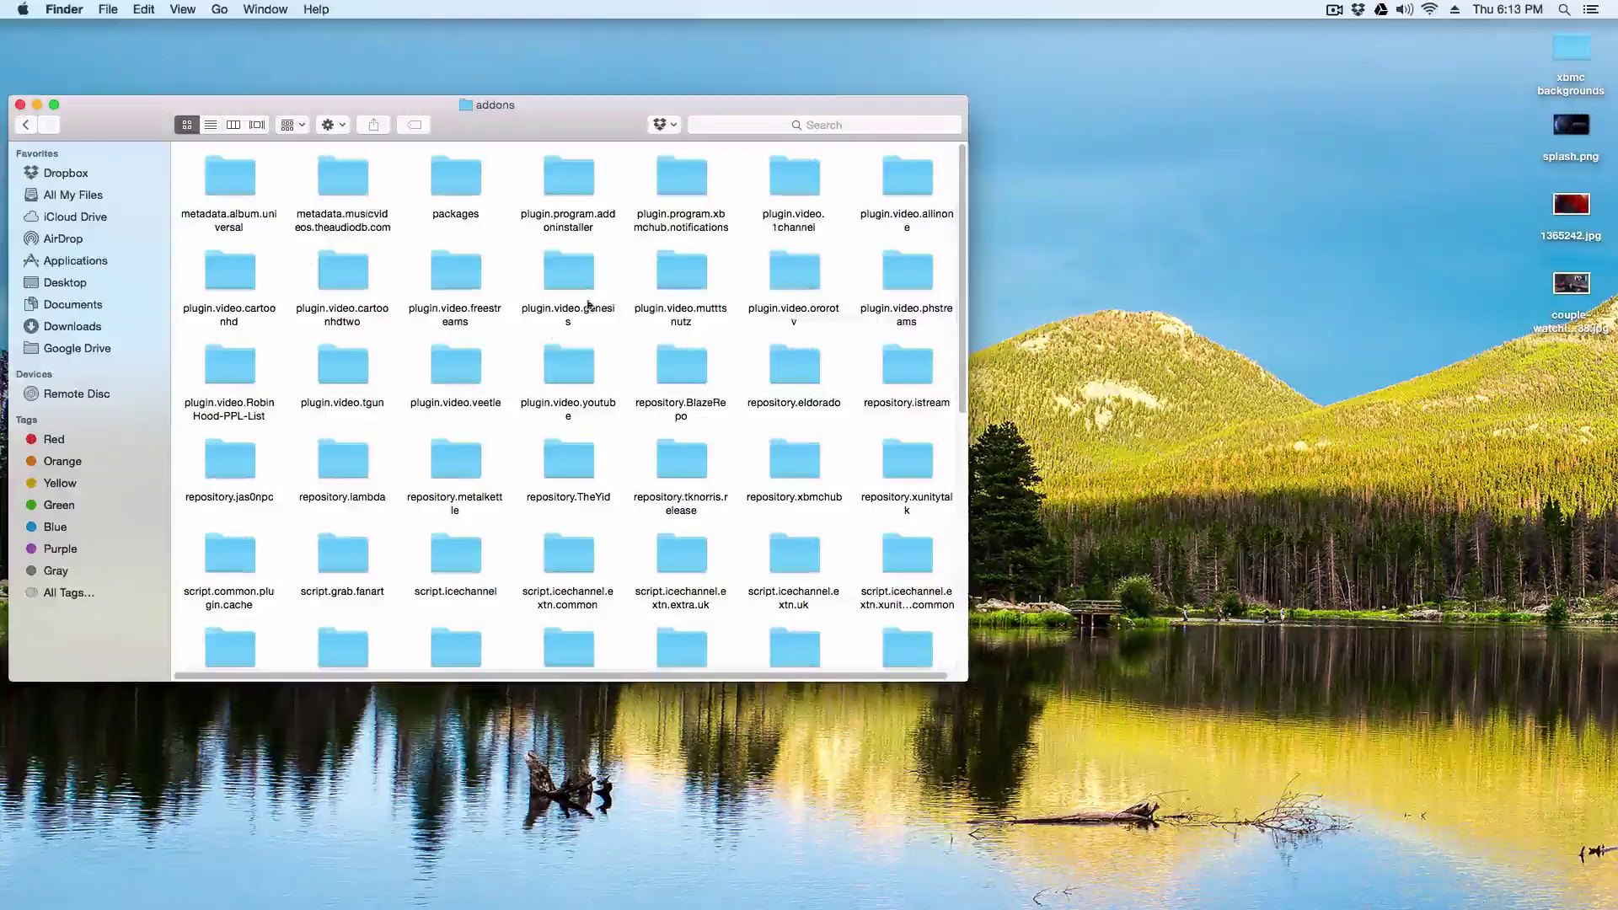
{"action": "scroll", "coordinate": [774, 354], "scroll_direction": "down", "scroll_amount": 10}
{"action": "scroll", "coordinate": [771, 358], "scroll_direction": "up", "scroll_amount": 10}
{"action": "left_click", "coordinate": [26, 127]}
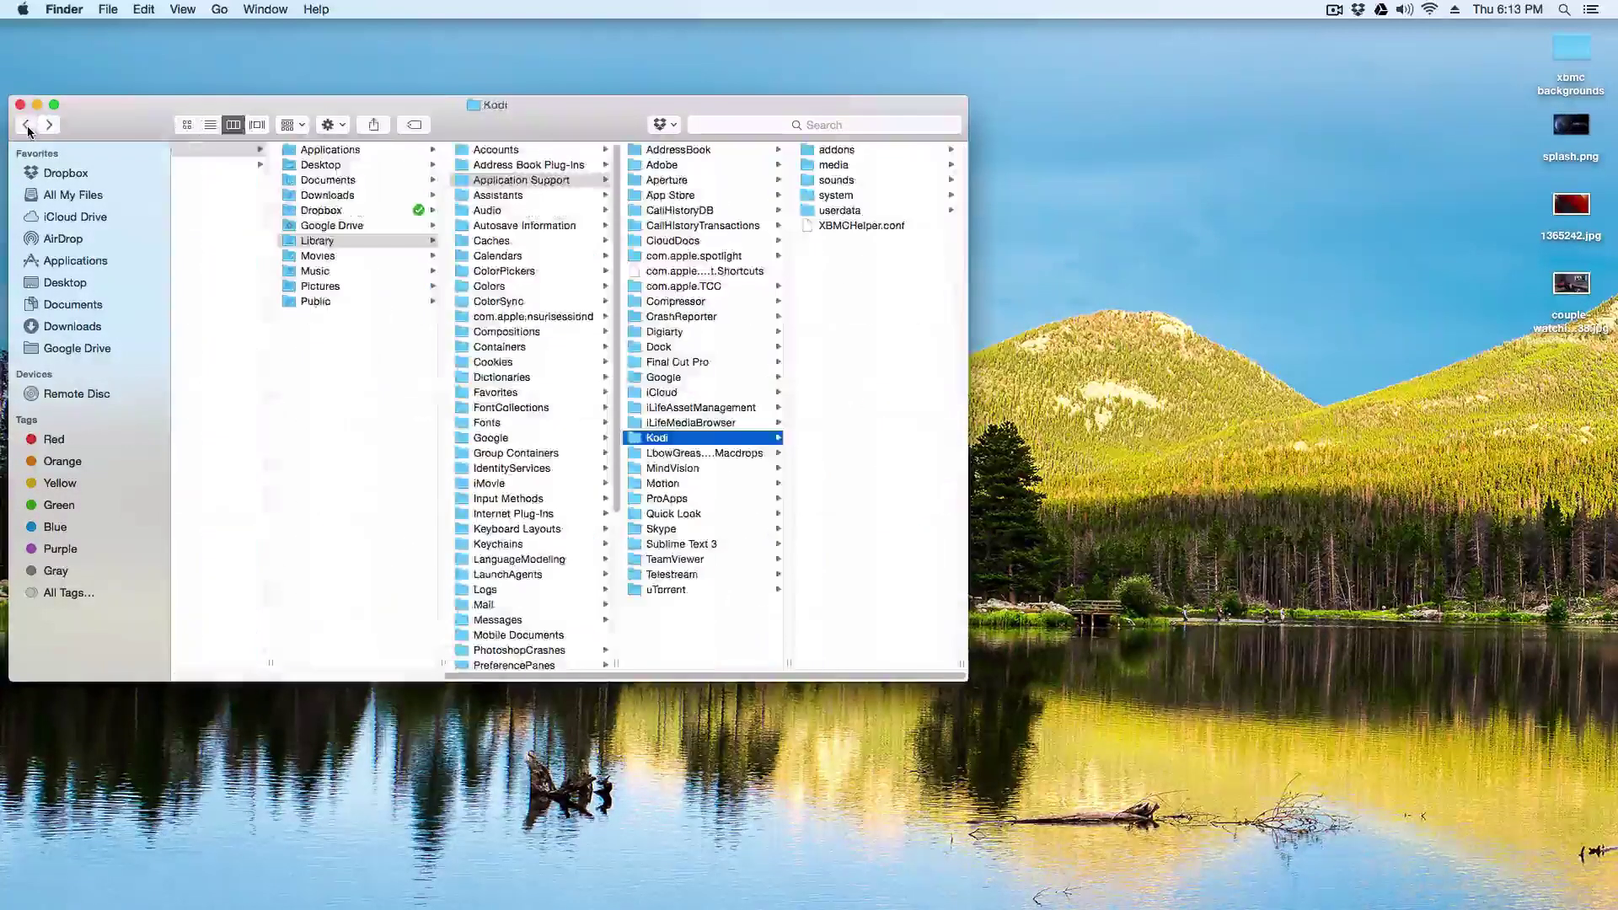
{"action": "left_click", "coordinate": [659, 438]}
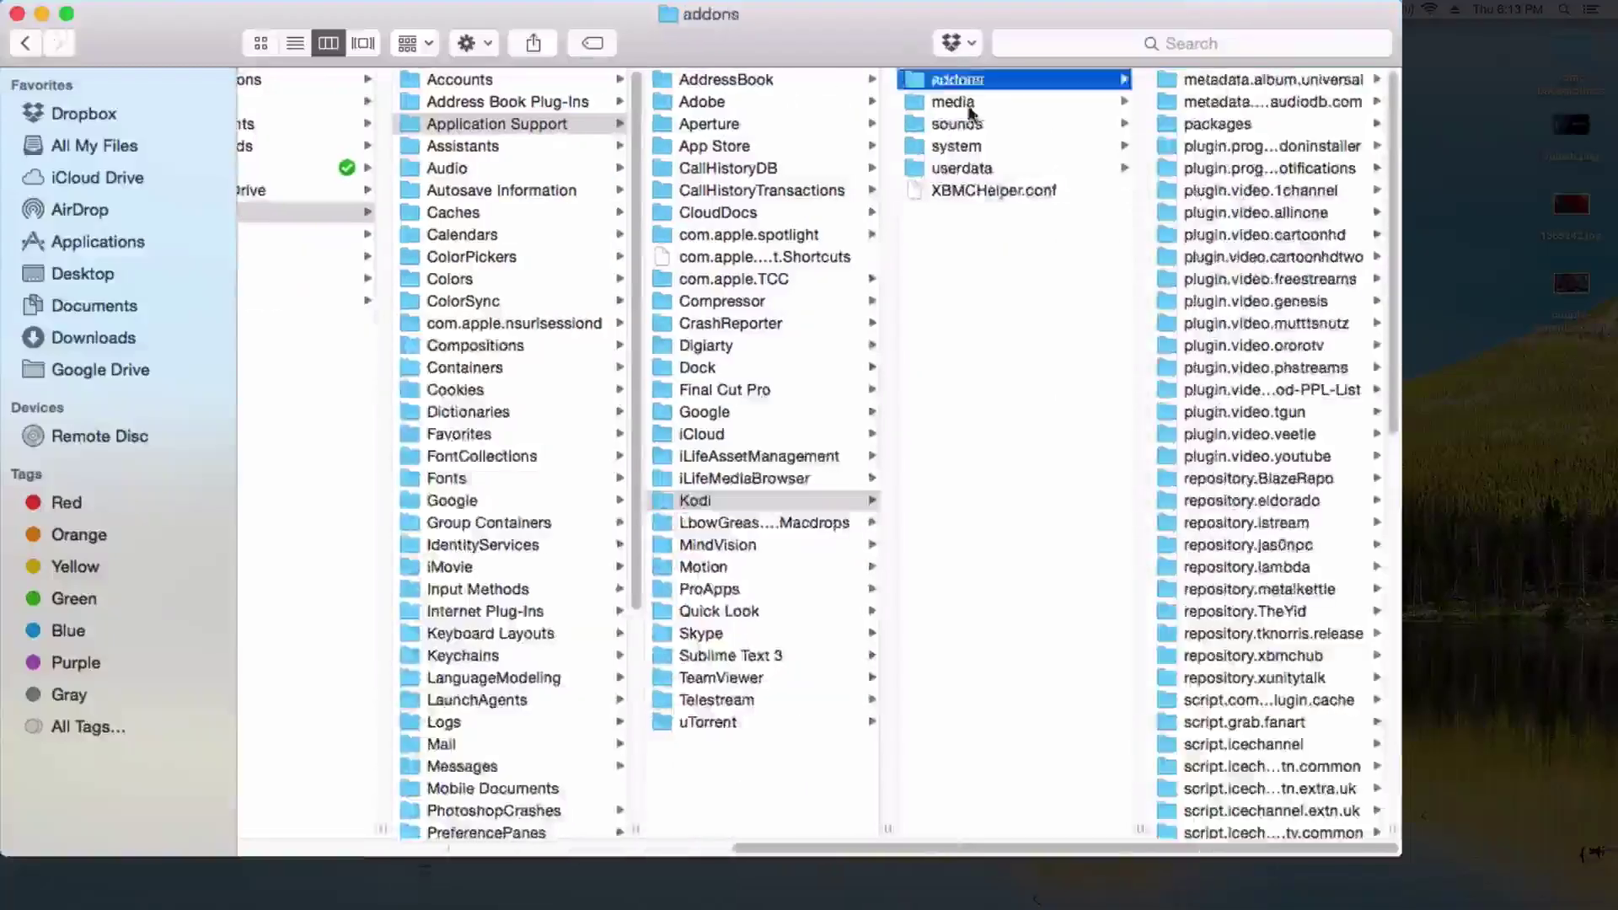
Step: Peek into Kodi's media, sounds, system and userdata folders, then show the addons contents
{"action": "left_click", "coordinate": [837, 164]}
{"action": "left_click", "coordinate": [848, 180]}
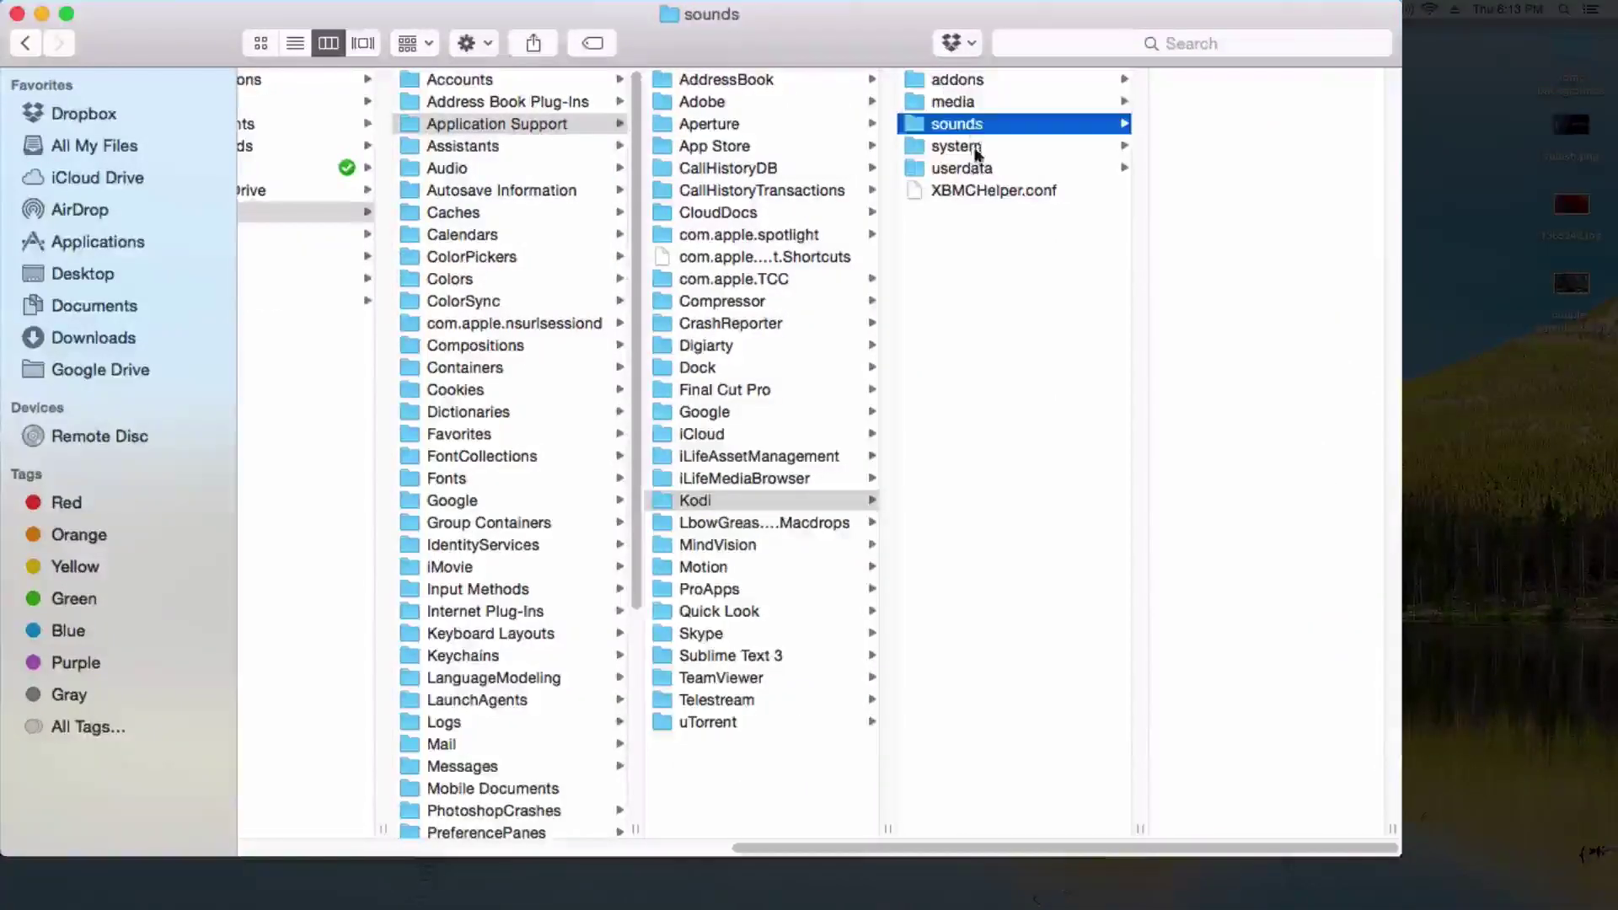
{"action": "left_click", "coordinate": [978, 150]}
{"action": "left_click", "coordinate": [991, 169]}
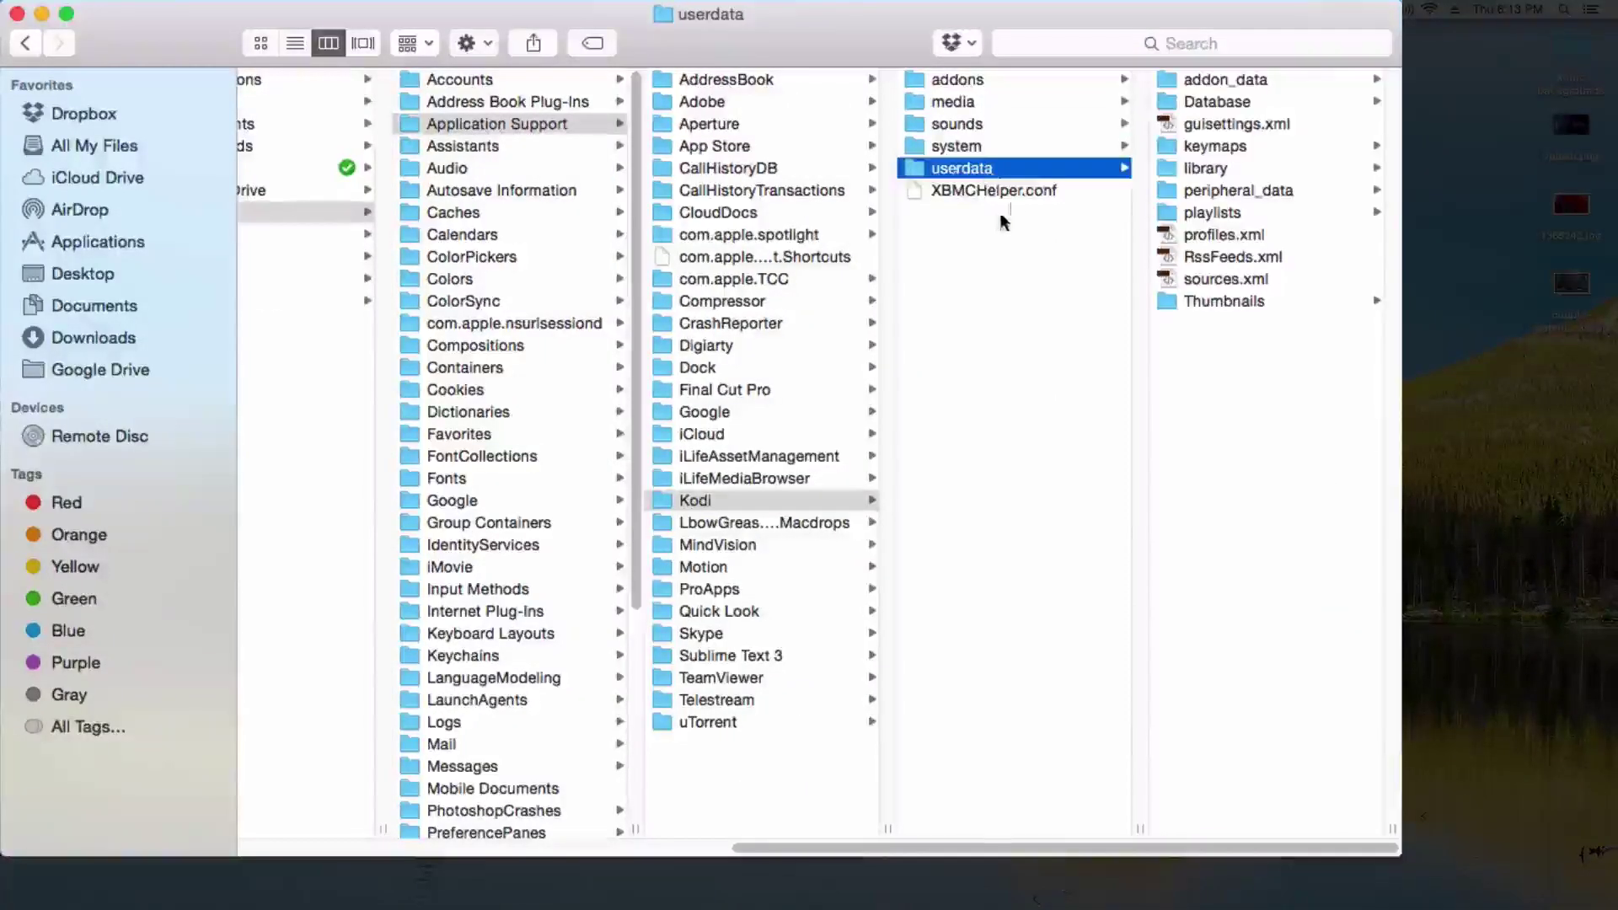
{"action": "left_click", "coordinate": [1065, 81]}
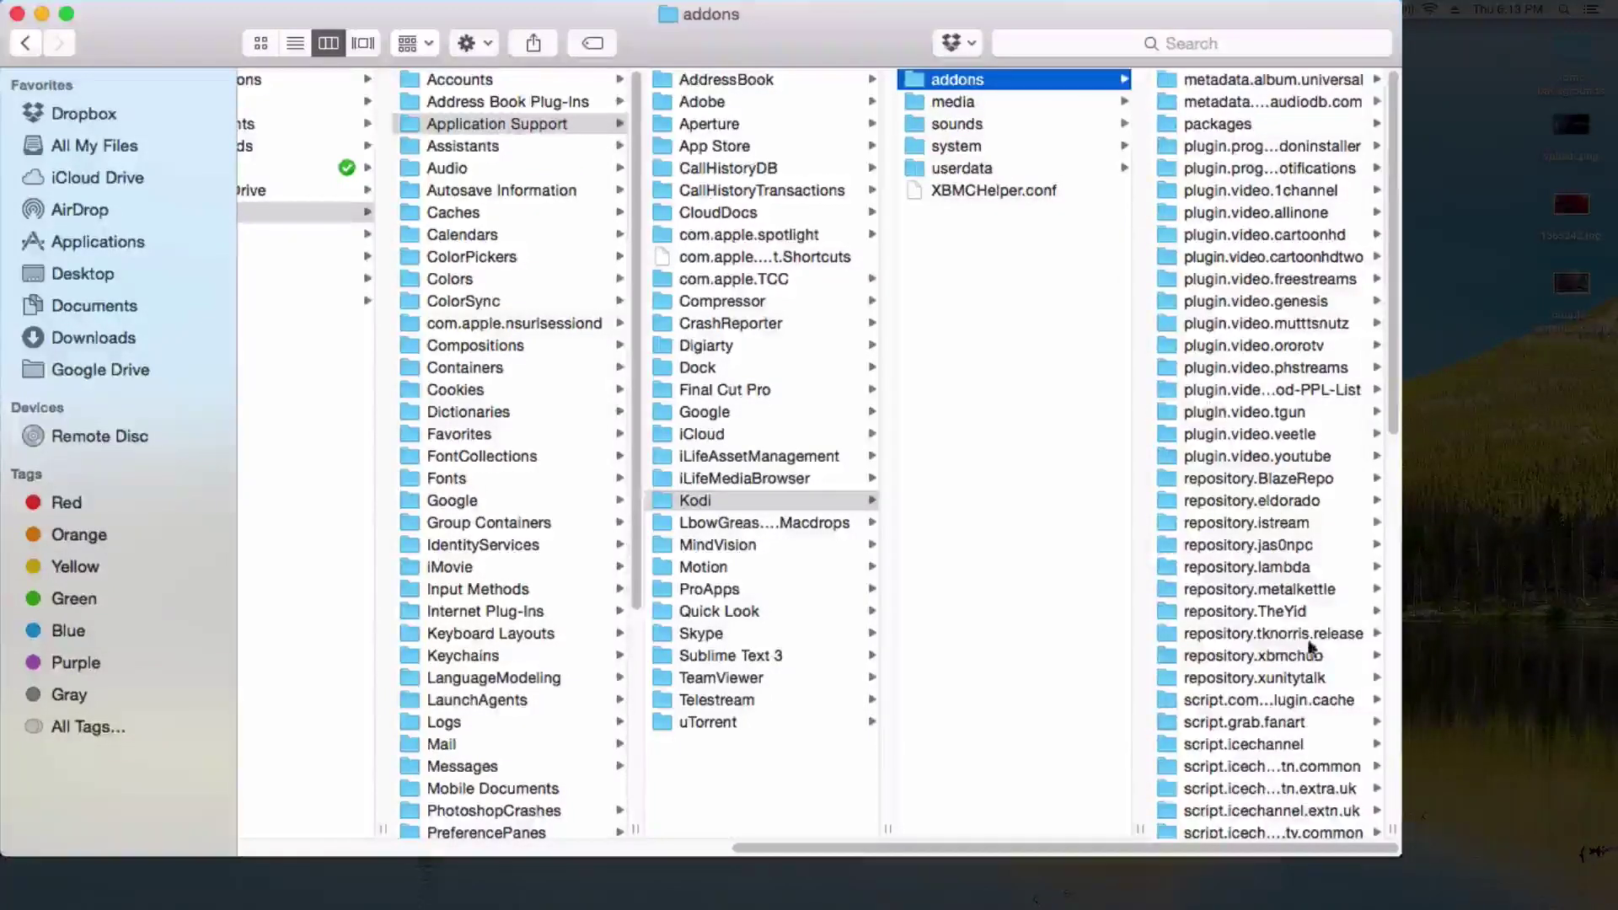
Step: Widen the addons column to show full names and open skin.aeon.nox.5
{"action": "scroll", "coordinate": [1311, 649], "scroll_direction": "down", "scroll_amount": 15}
{"action": "scroll", "coordinate": [1290, 639], "scroll_direction": "up", "scroll_amount": 10}
{"action": "scroll", "coordinate": [1281, 639], "scroll_direction": "down", "scroll_amount": 10}
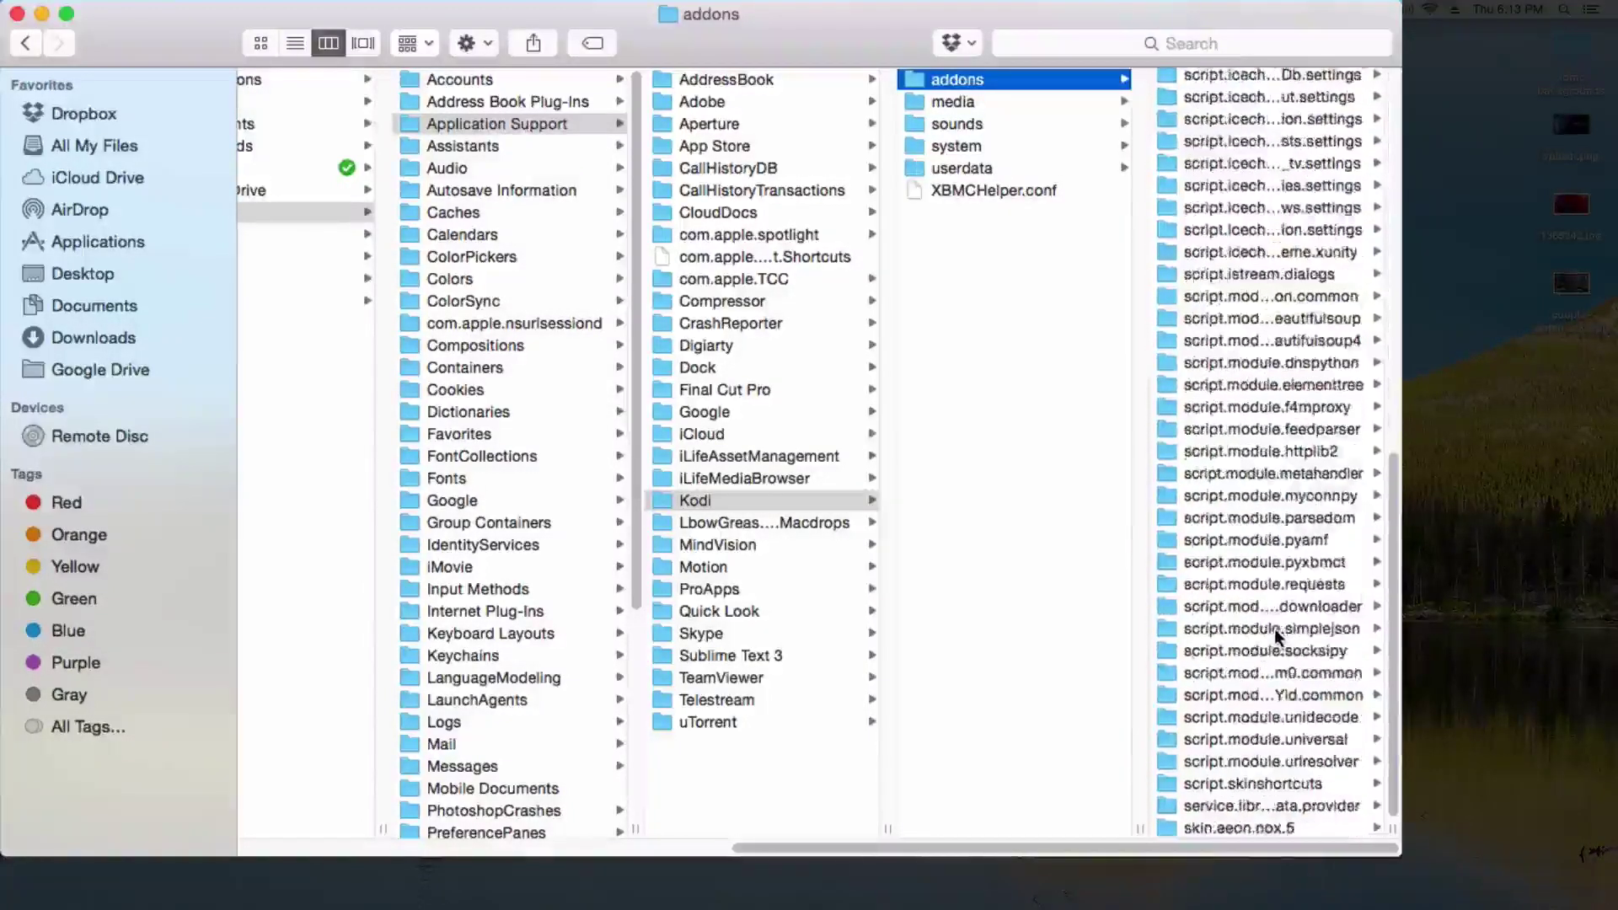
{"action": "double_click", "coordinate": [1389, 828]}
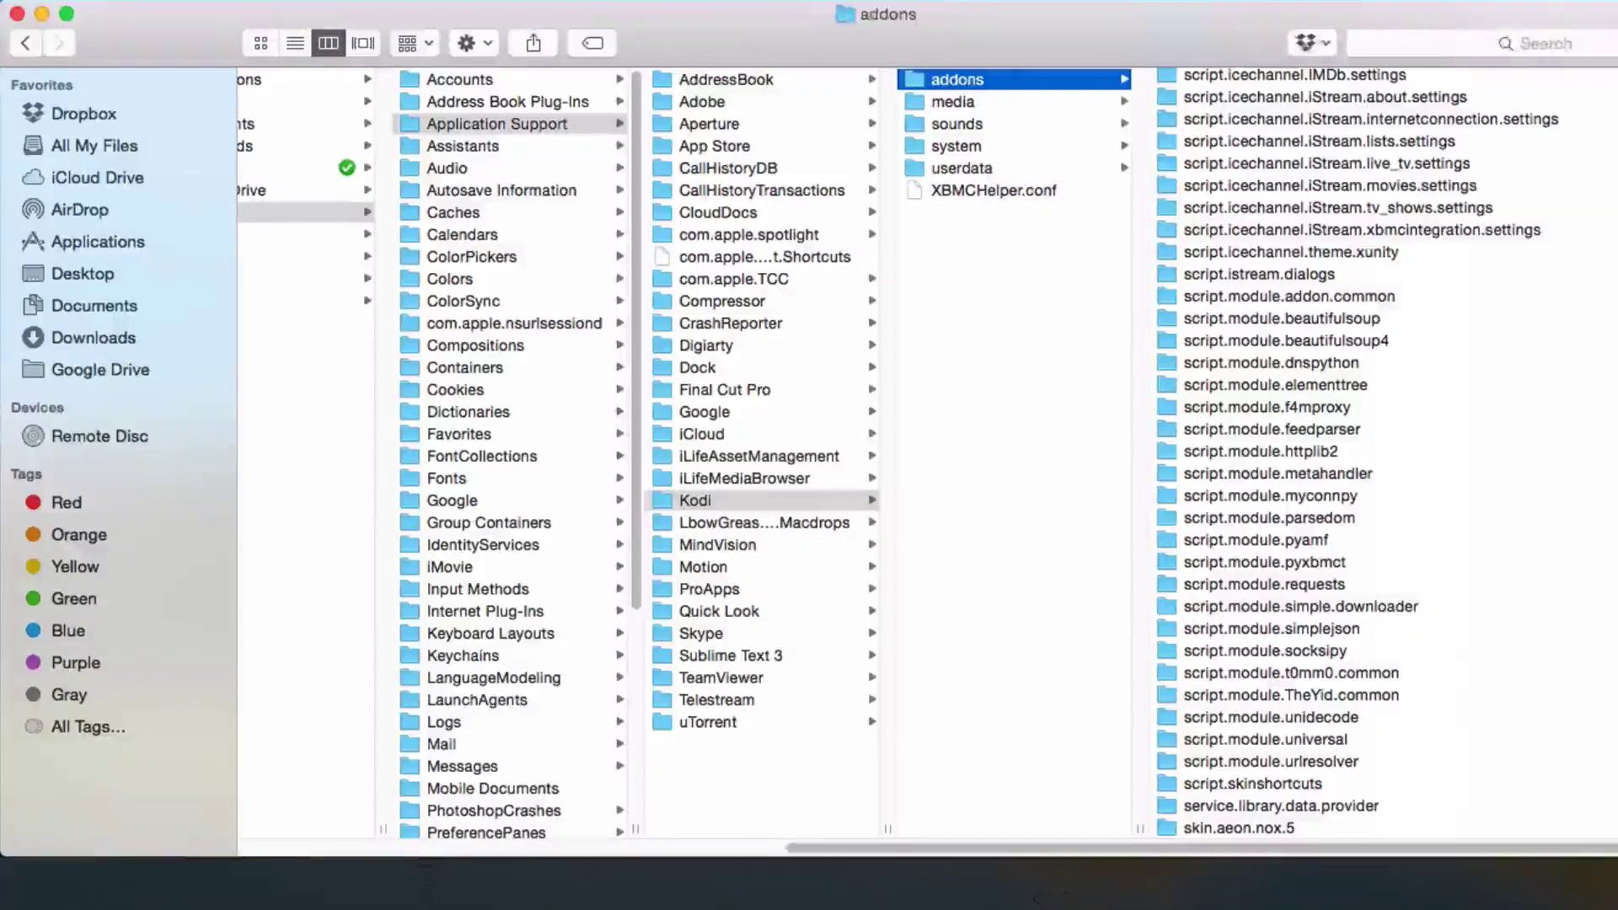
{"action": "left_click", "coordinate": [1295, 826]}
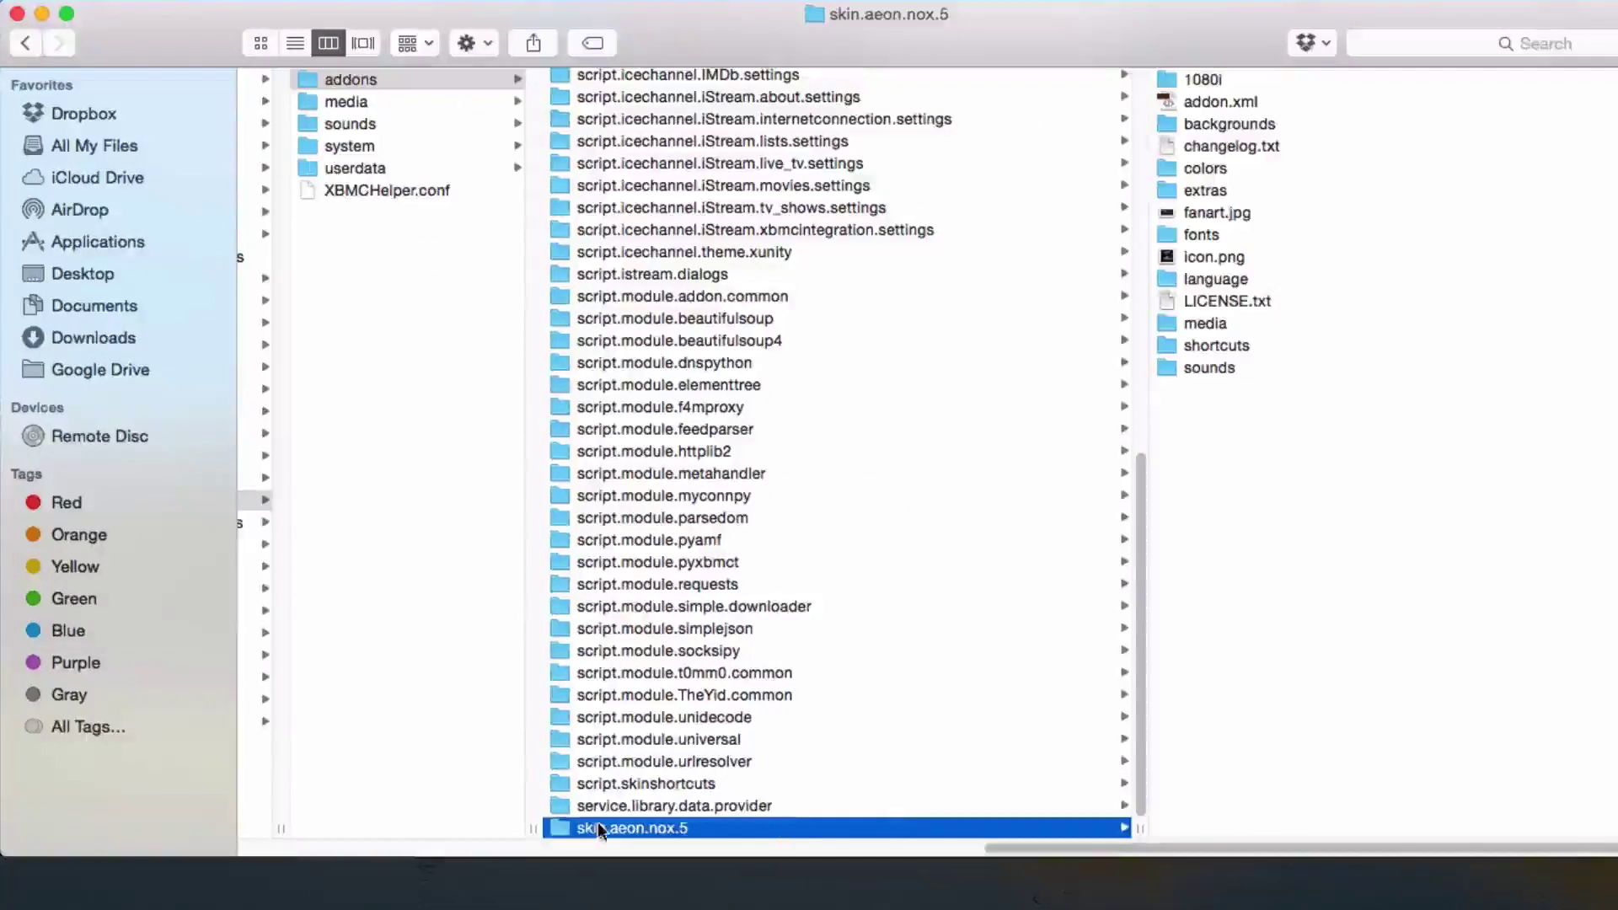
Step: Preview default_bg.jpg, default_livecases.jpg and diffuseoverlay.jpg in the skin's backgrounds folder
{"action": "left_click", "coordinate": [1265, 99]}
{"action": "left_click", "coordinate": [1079, 146]}
{"action": "left_click", "coordinate": [1070, 124]}
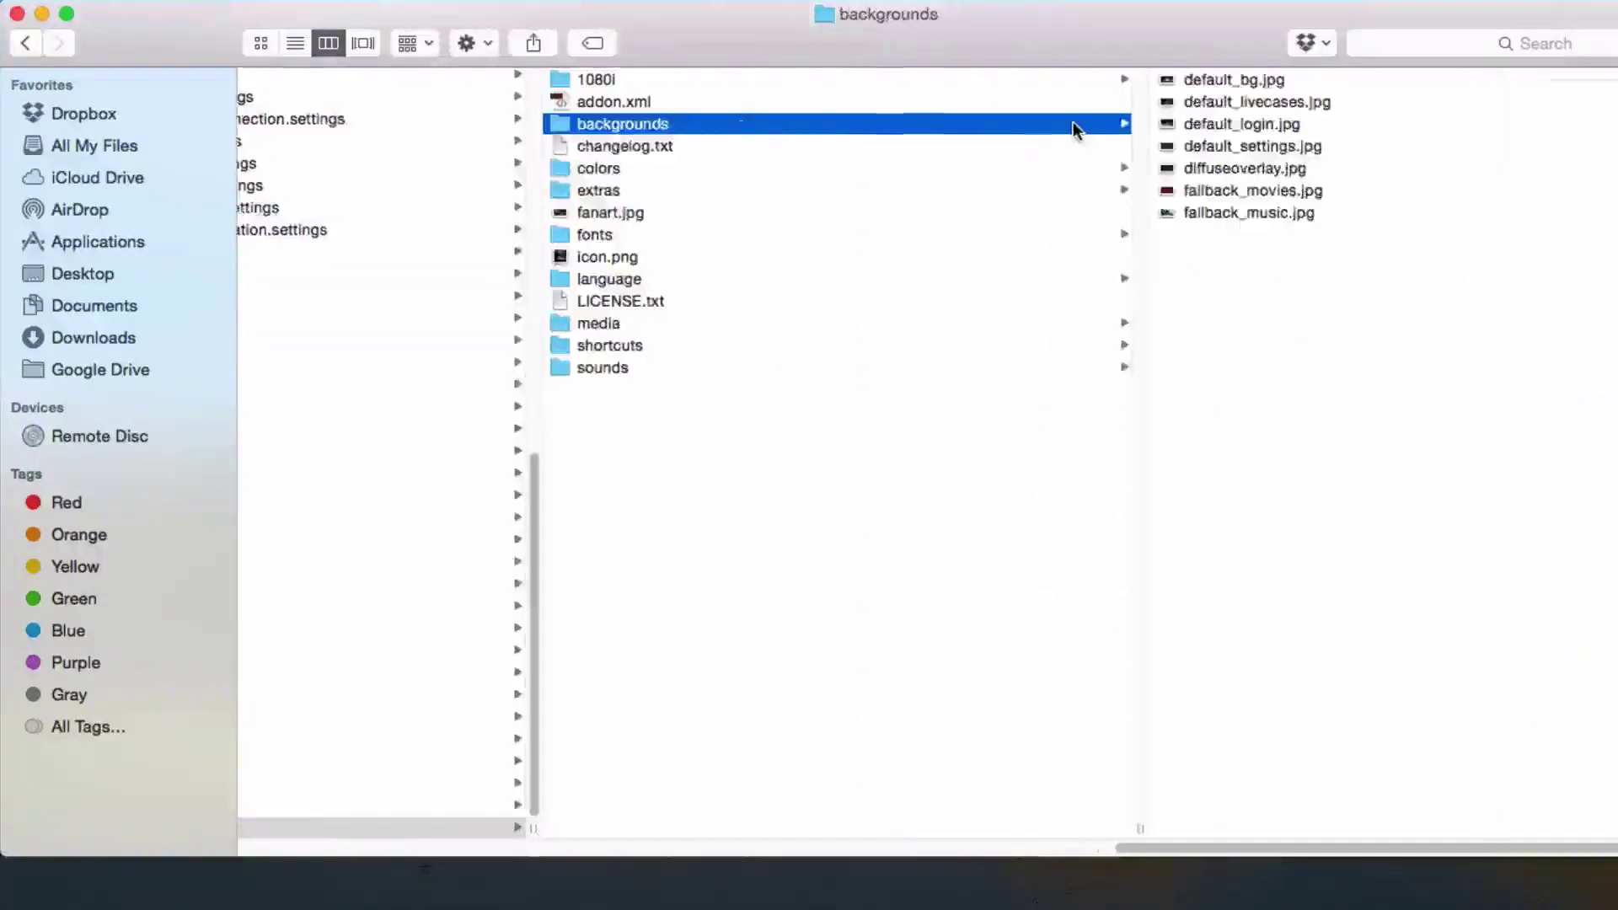
{"action": "left_click", "coordinate": [1261, 81]}
{"action": "left_click", "coordinate": [1084, 103]}
{"action": "left_click", "coordinate": [998, 168]}
{"action": "key", "text": "Left"}
{"action": "left_click", "coordinate": [999, 101]}
{"action": "left_click", "coordinate": [993, 80]}
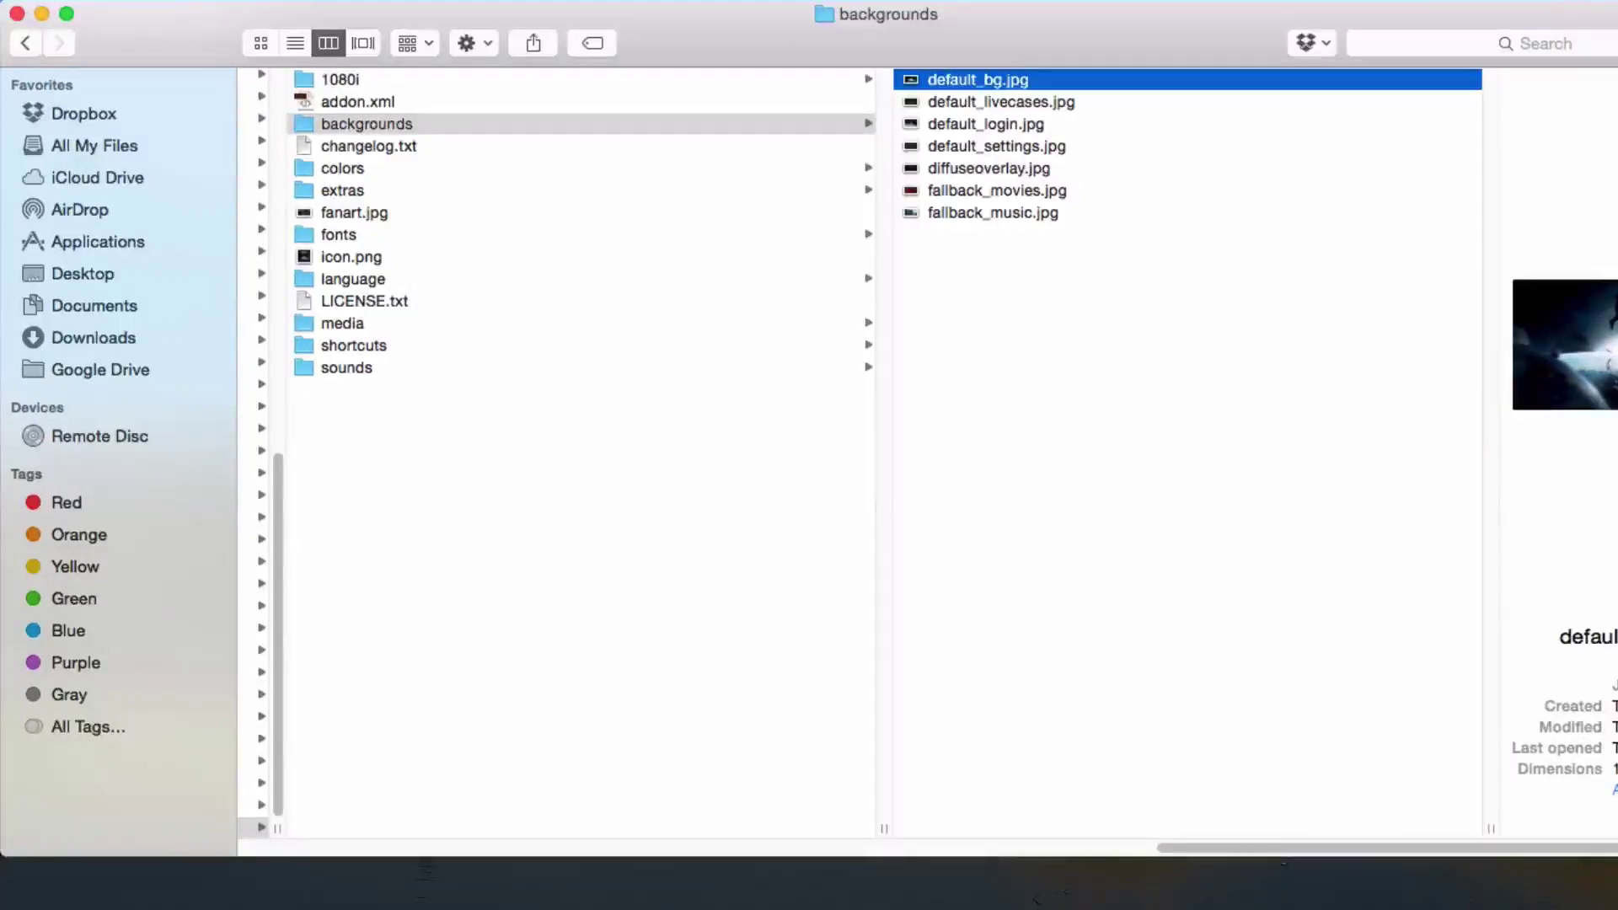
{"action": "mouse_move", "coordinate": [1283, 847]}
{"action": "left_mouse_down"}
{"action": "mouse_move", "coordinate": [1135, 846]}
{"action": "mouse_move", "coordinate": [1254, 846]}
{"action": "left_mouse_up"}
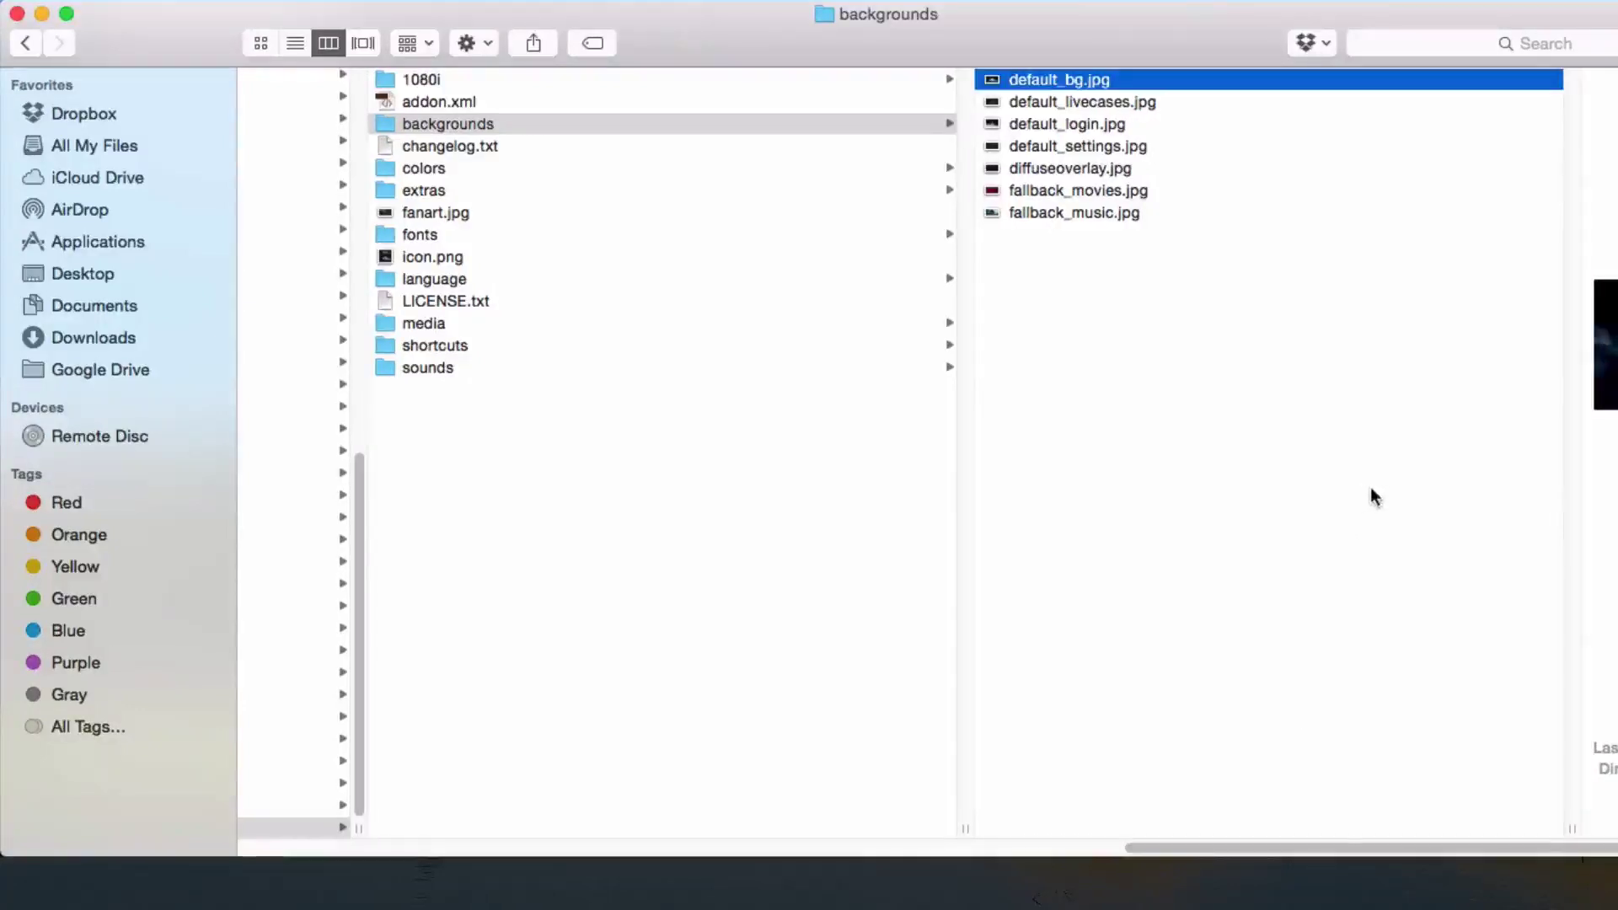
{"action": "left_click_drag", "start_coordinate": [1211, 841], "coordinate": [1147, 846]}
Step: Create a new empty folder inside the skin's backgrounds folder
{"action": "left_click", "coordinate": [914, 582]}
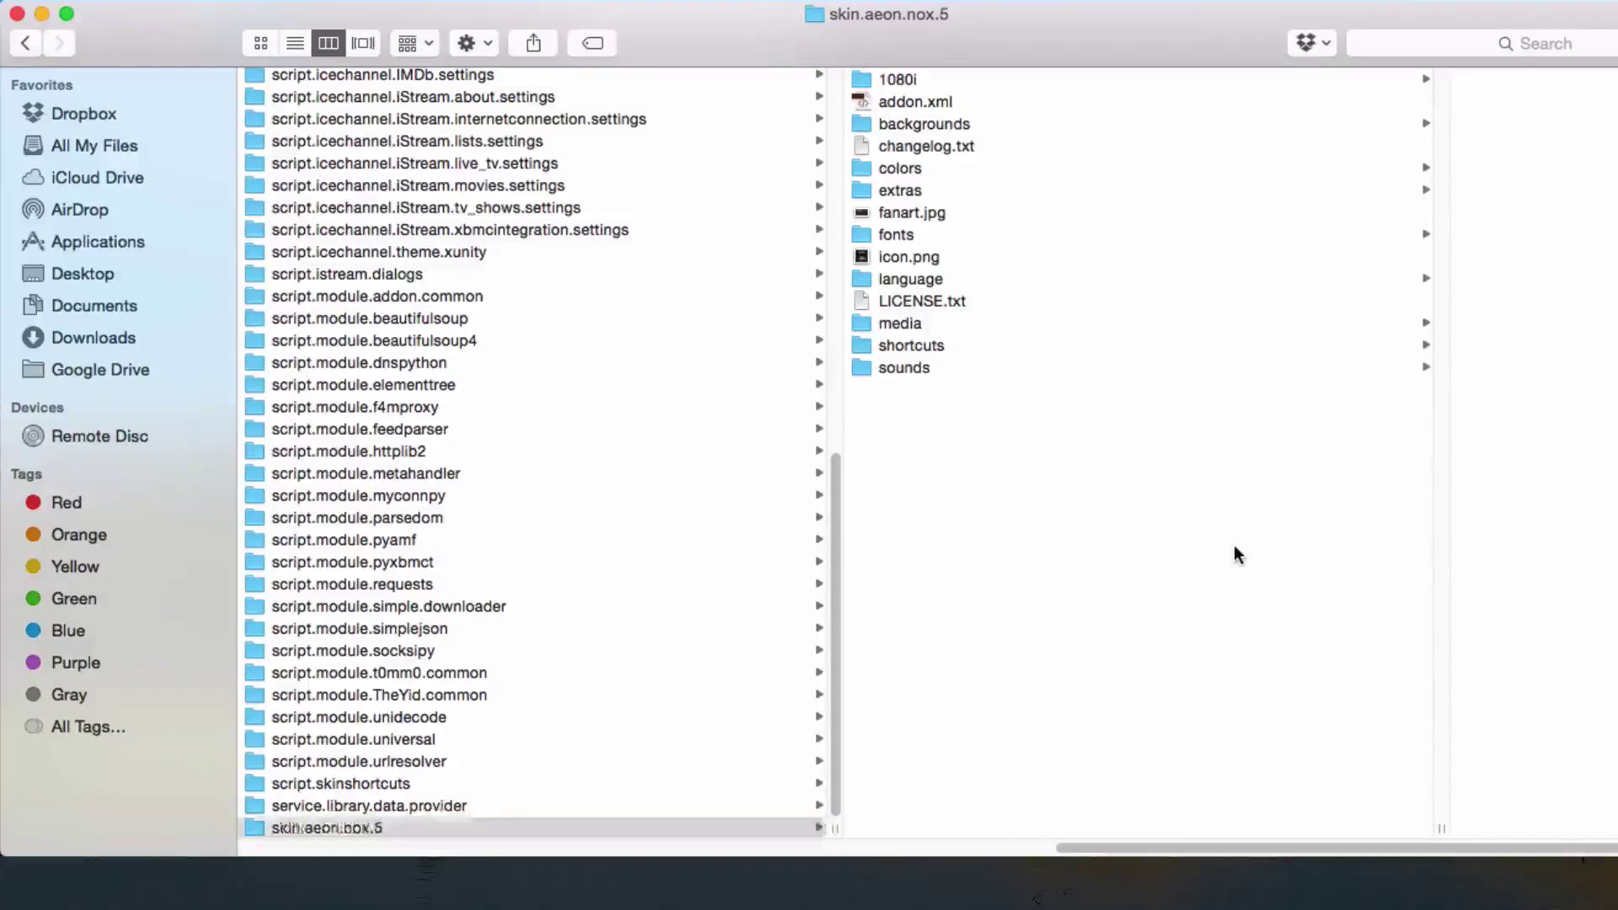
{"action": "left_click", "coordinate": [1045, 123]}
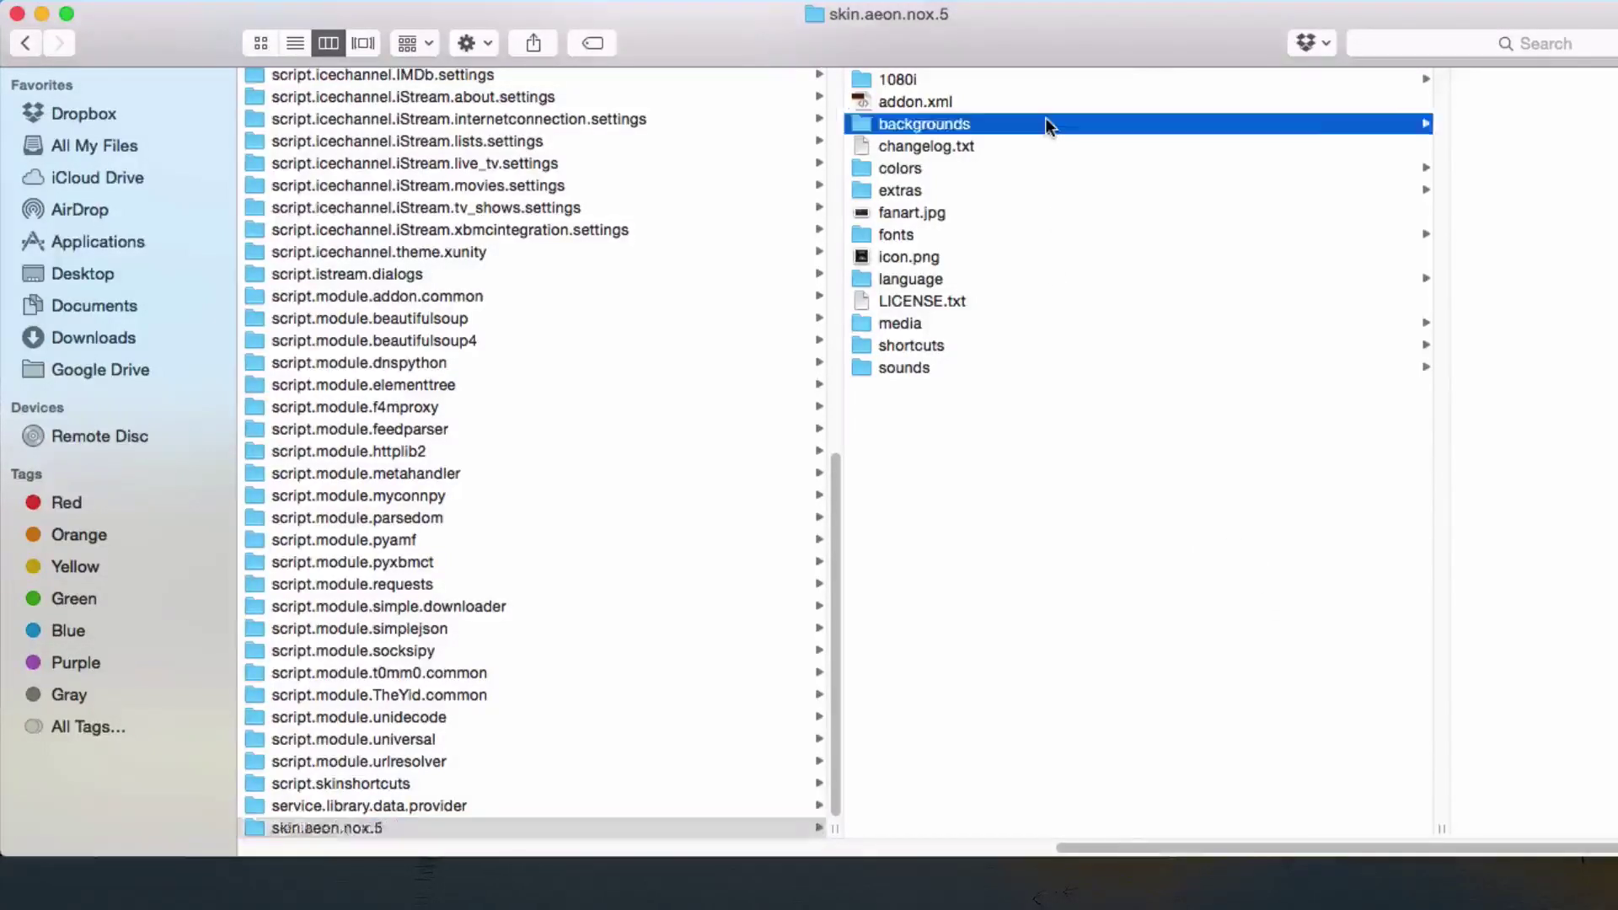
{"action": "right_click", "coordinate": [1308, 351]}
{"action": "left_click", "coordinate": [1398, 366]}
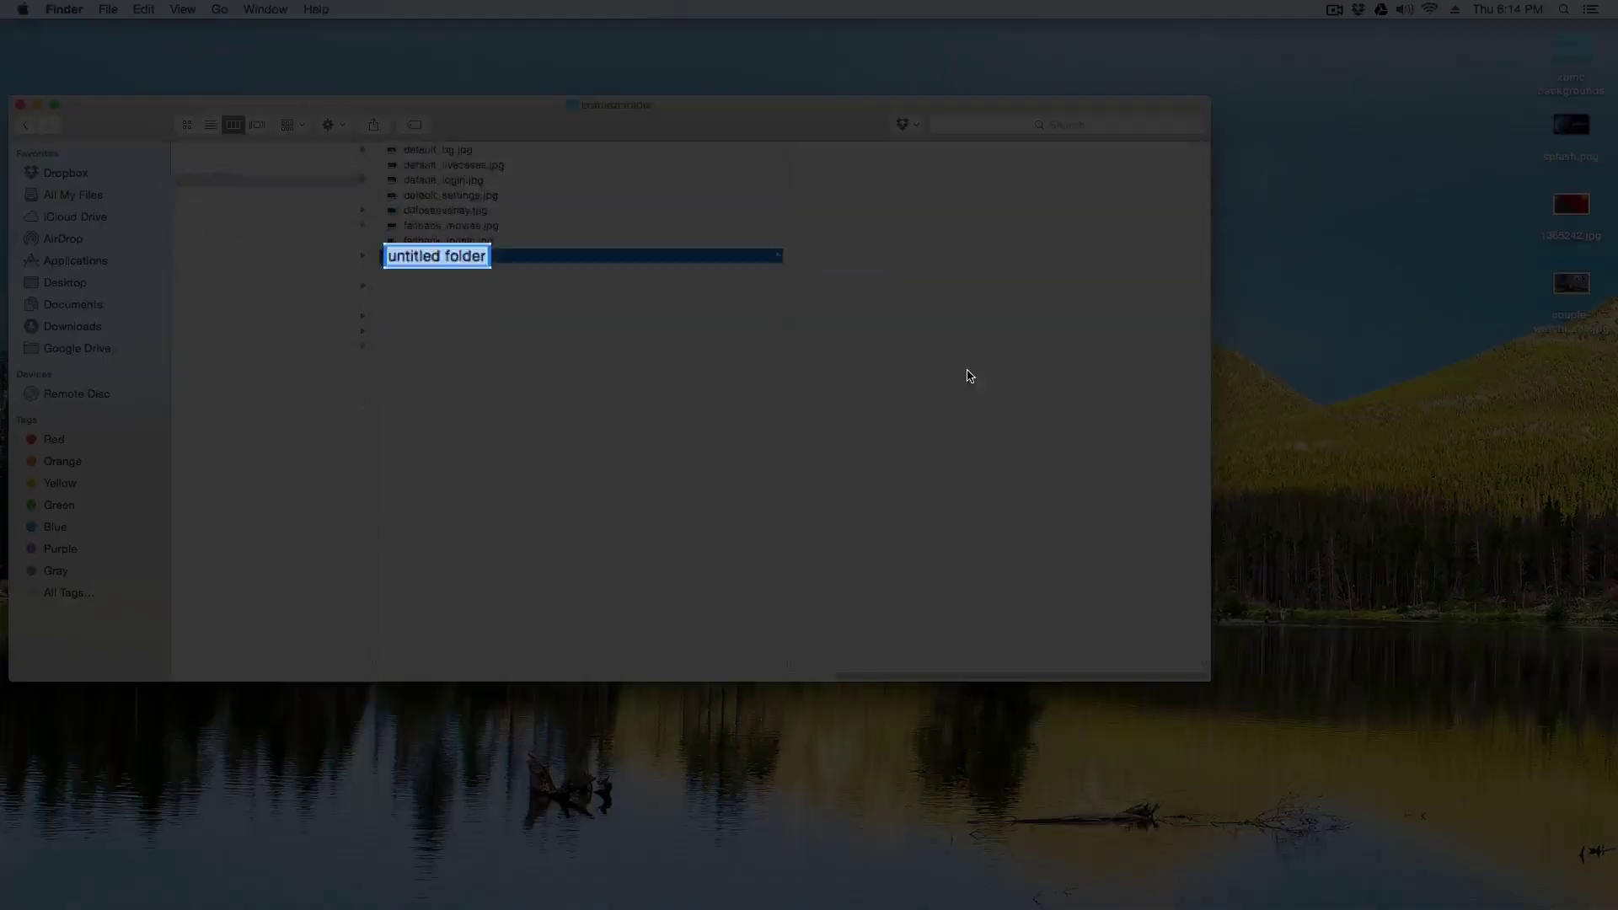
Step: Leave the new folder named untitled folder and select it in the backgrounds column
{"action": "key", "text": "BackSpace"}
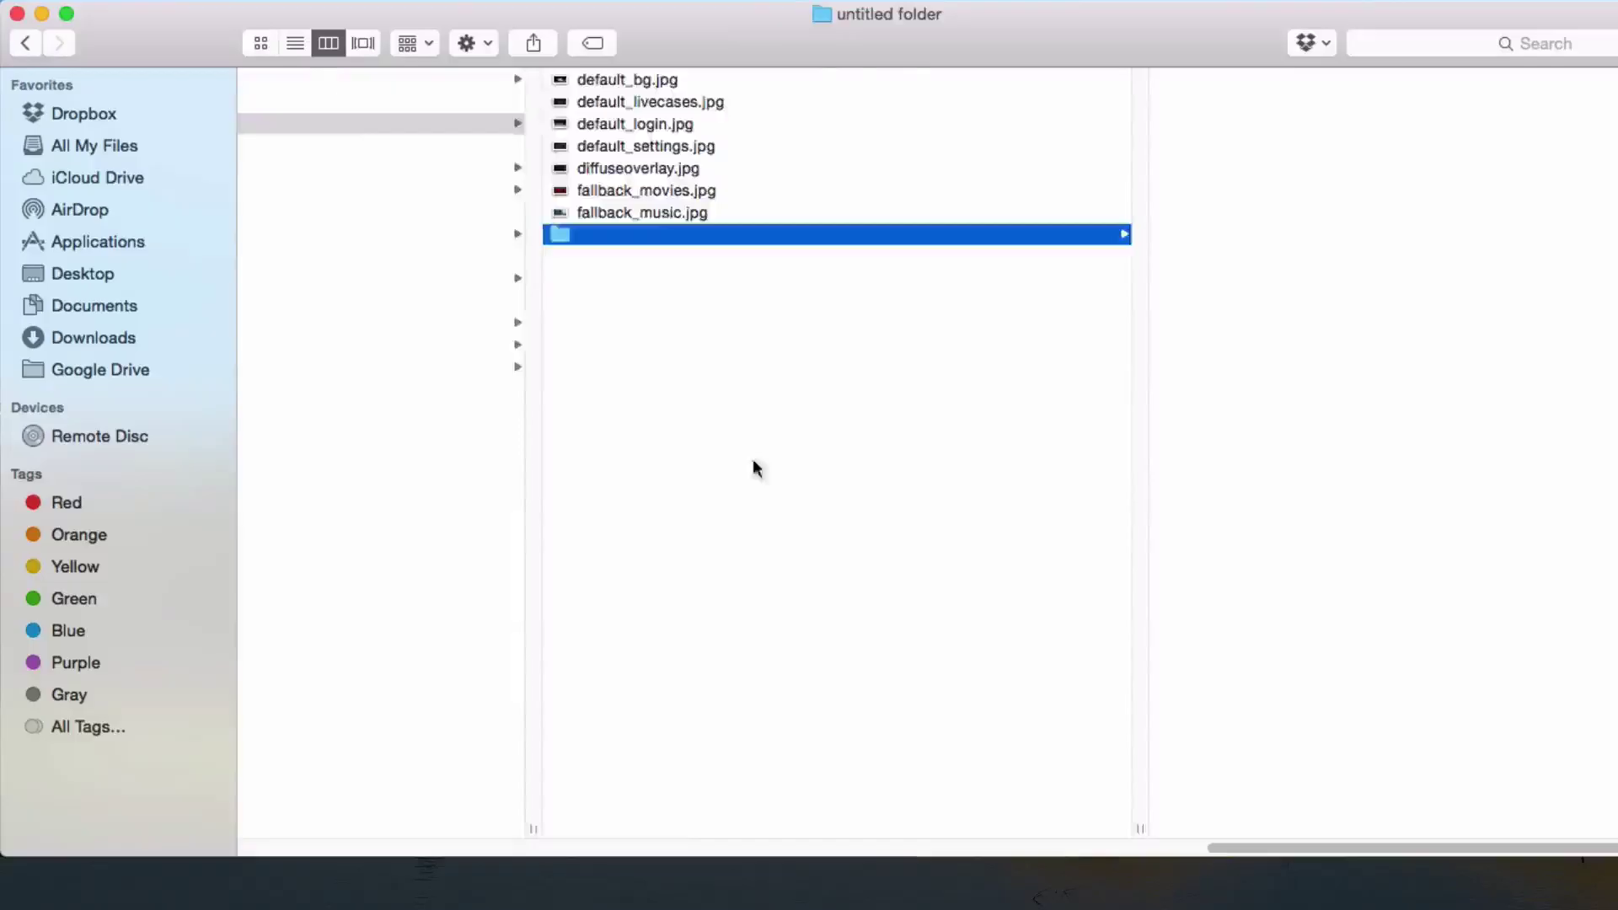
{"action": "left_click", "coordinate": [523, 408]}
{"action": "left_click", "coordinate": [617, 257]}
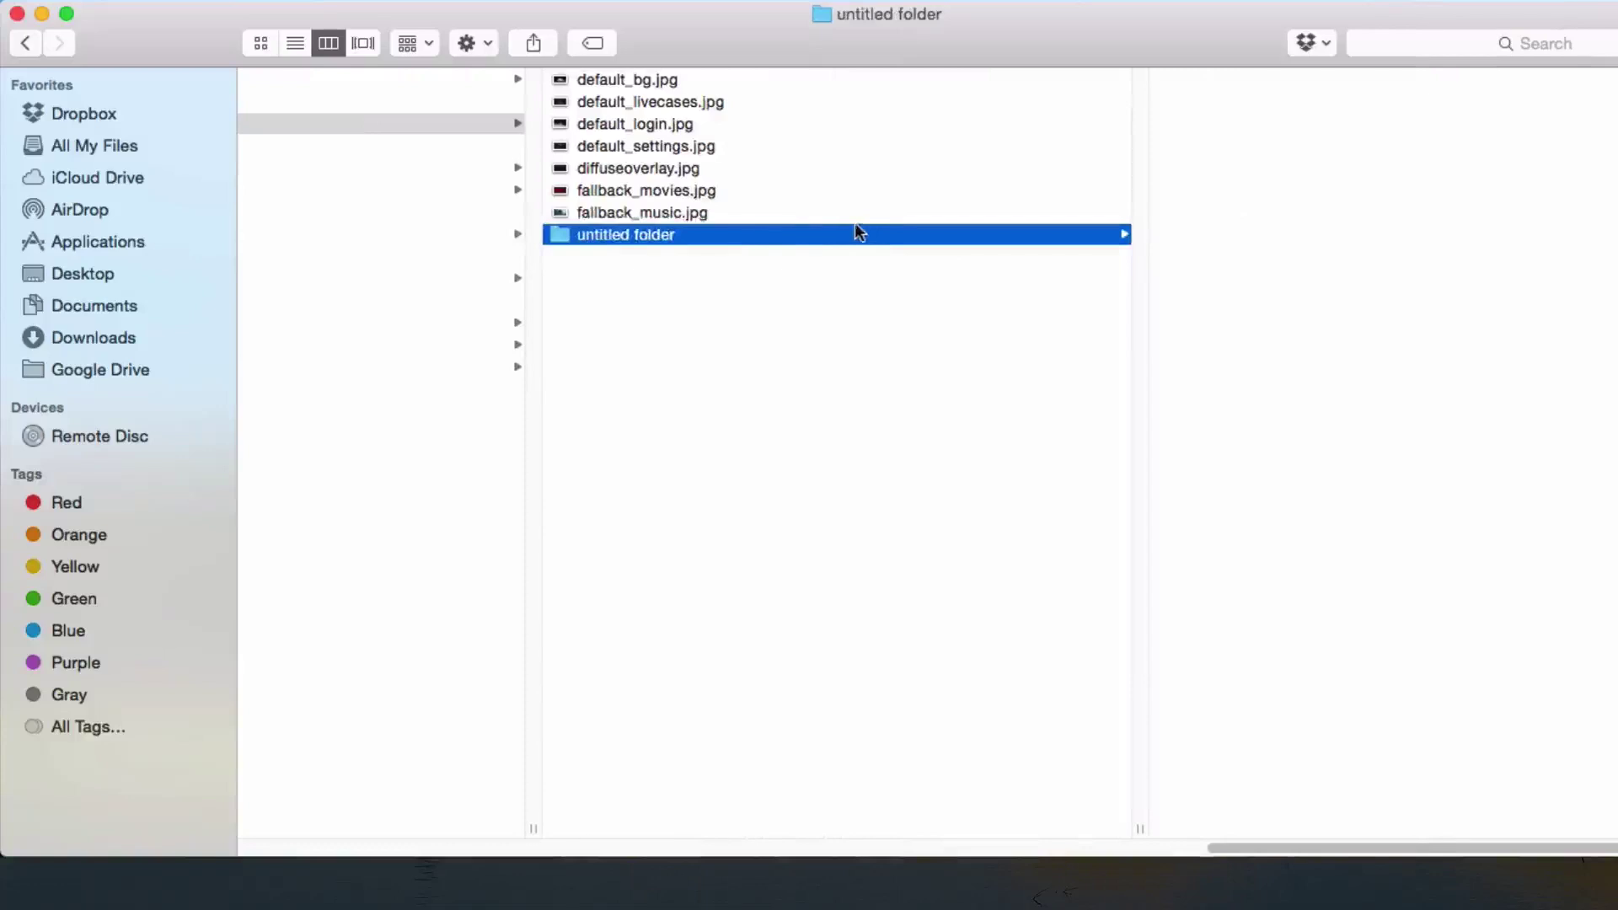
{"action": "left_click", "coordinate": [671, 214]}
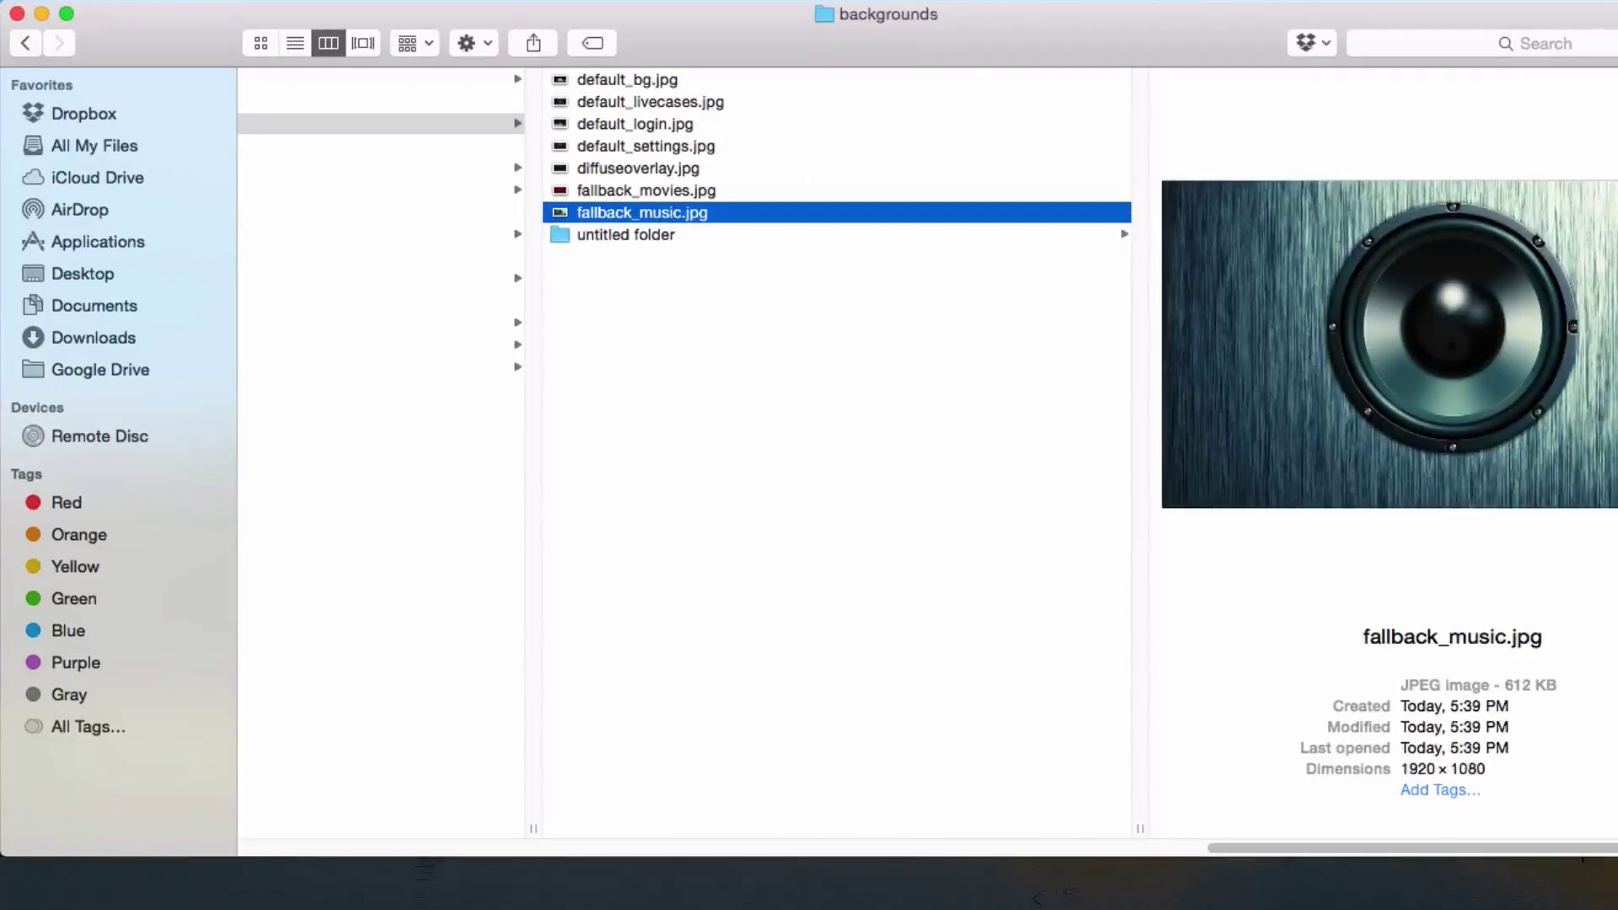
Step: Select all wallpapers in the desktop xbmc backgrounds folder and drag them toward the skin's backgrounds
{"action": "double_click", "coordinate": [1571, 51]}
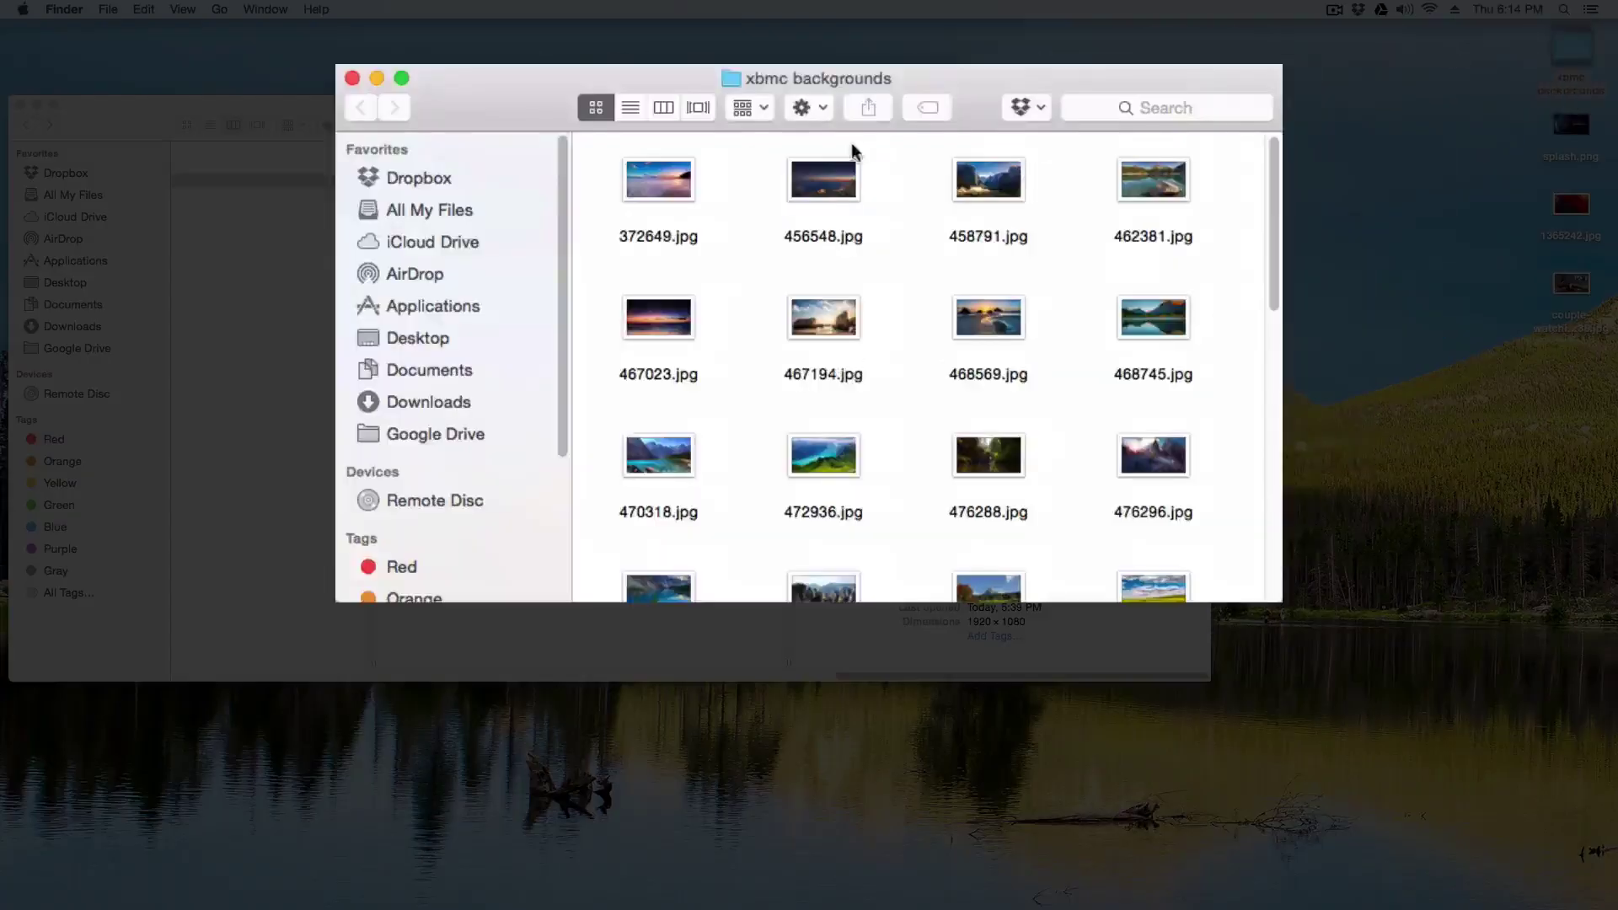
{"action": "left_click", "coordinate": [637, 198]}
{"action": "scroll", "coordinate": [919, 379], "scroll_direction": "down", "scroll_amount": 10}
{"action": "key", "text": "super+a"}
{"action": "left_click_drag", "start_coordinate": [548, 87], "coordinate": [803, 229]}
{"action": "left_click_drag", "start_coordinate": [994, 311], "coordinate": [533, 402]}
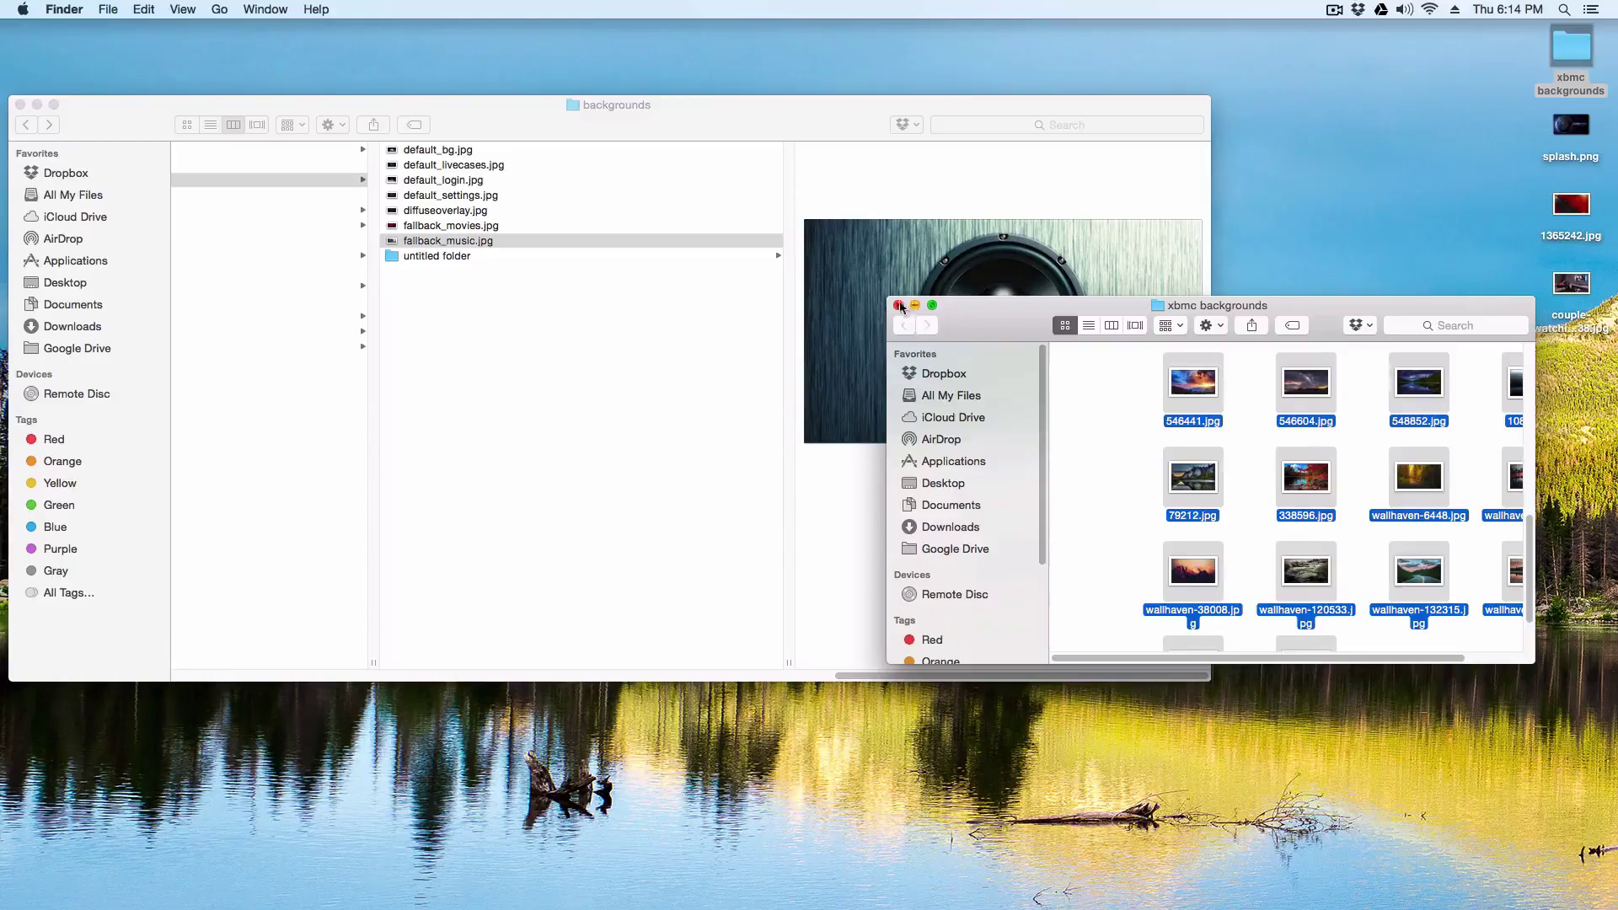
Step: Drag the empty untitled folder from the skin's backgrounds folder to the Trash
{"action": "left_click", "coordinate": [899, 305]}
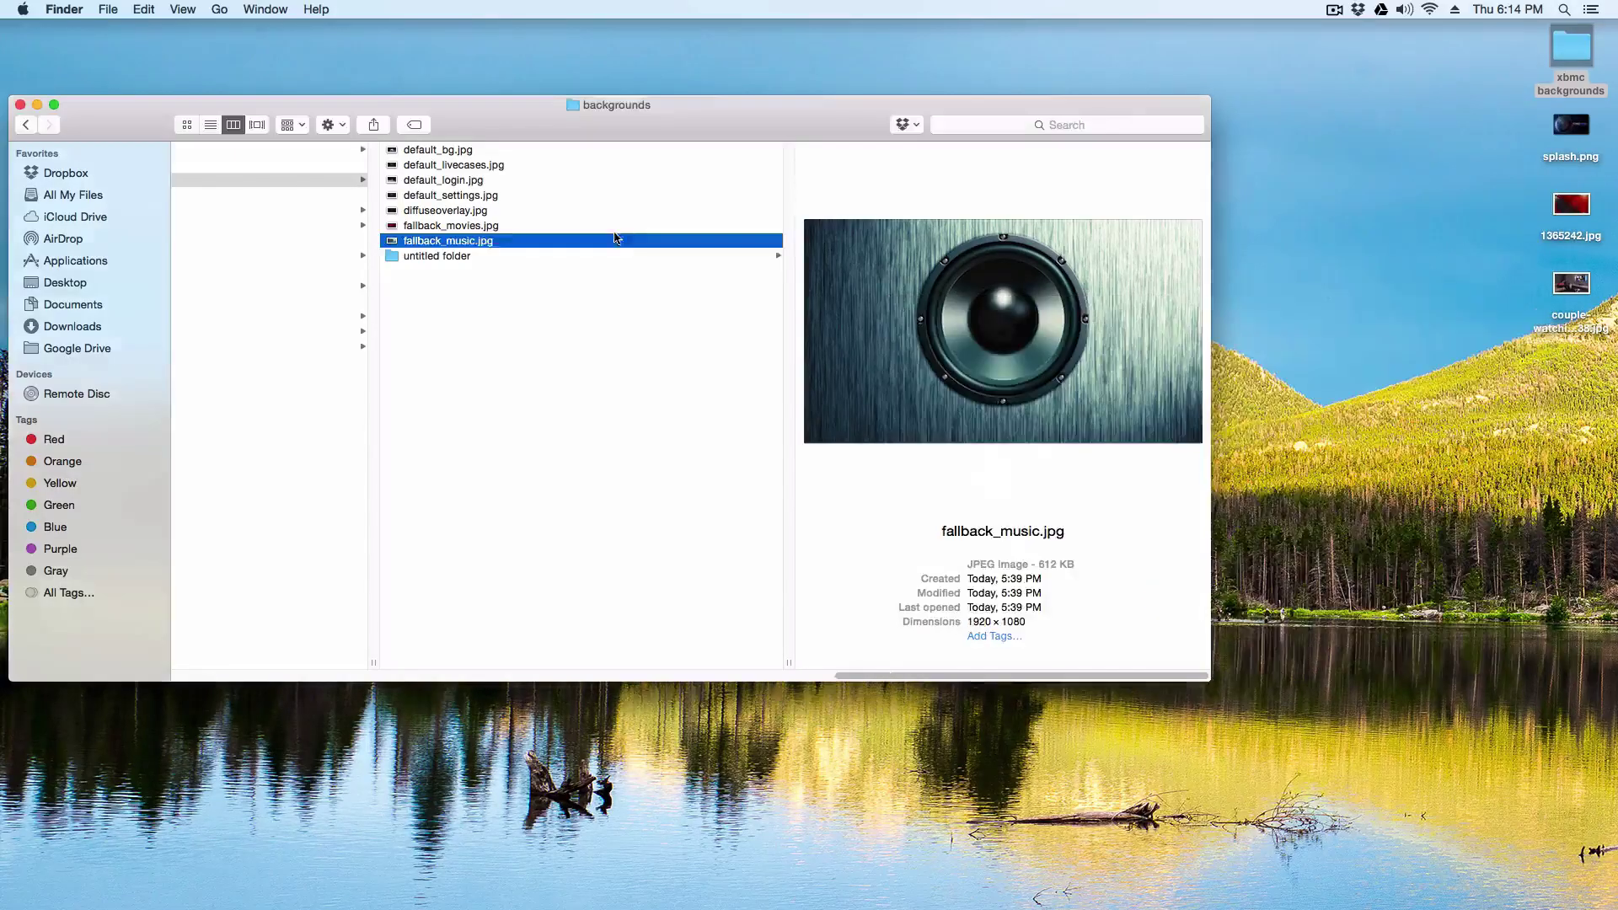
{"action": "left_click", "coordinate": [483, 256]}
{"action": "left_click_drag", "start_coordinate": [390, 261], "coordinate": [1064, 885]}
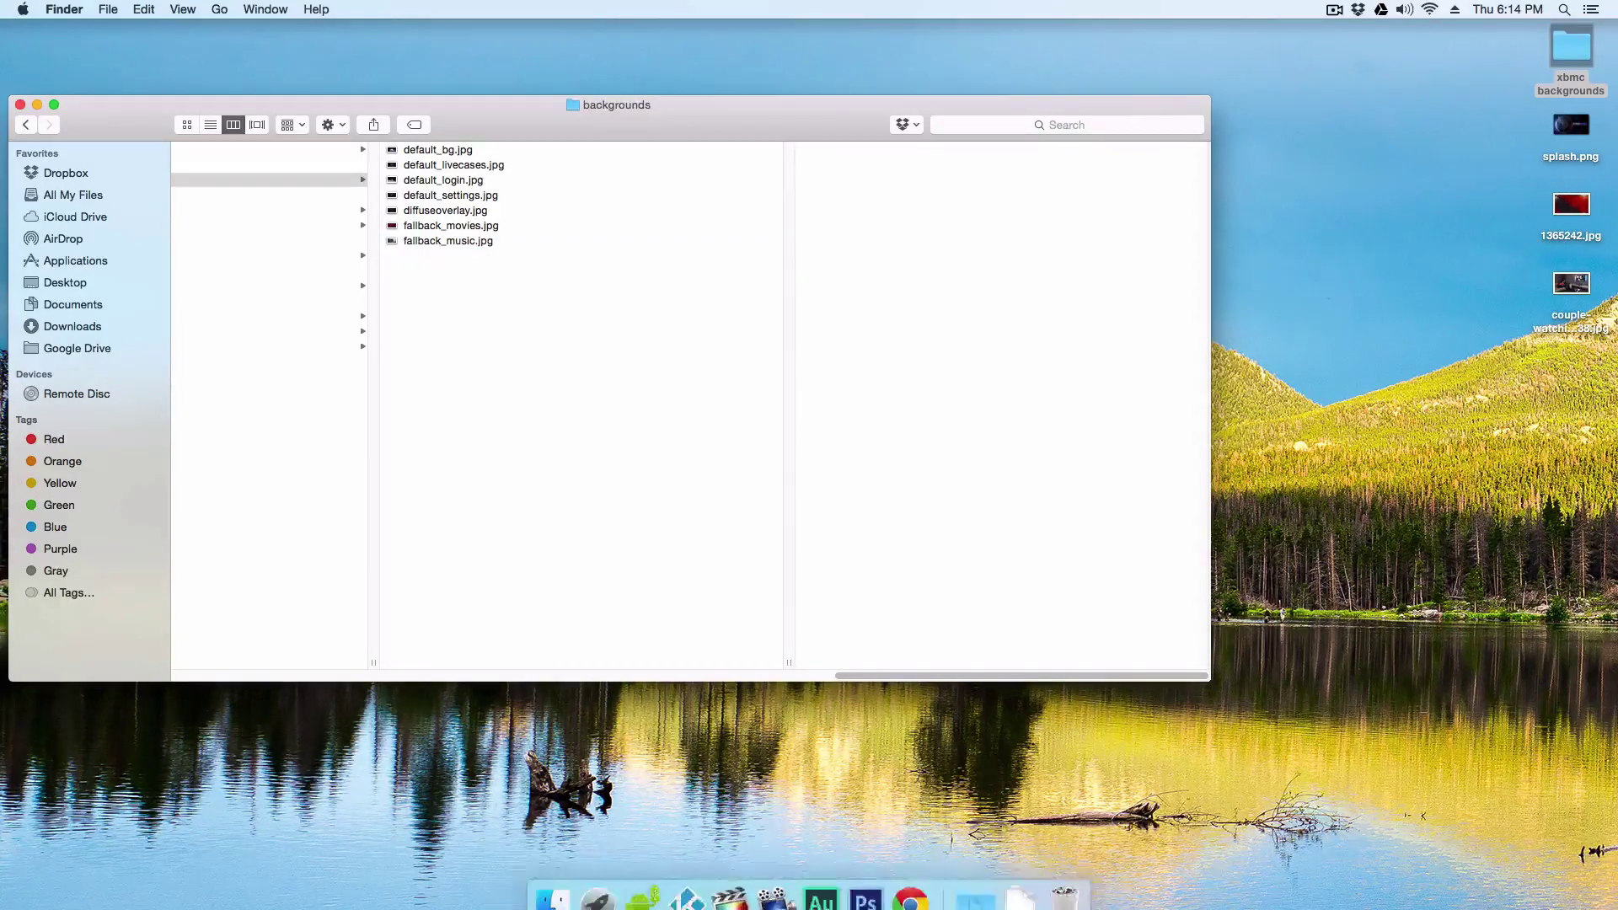
{"action": "double_click", "coordinate": [1572, 47]}
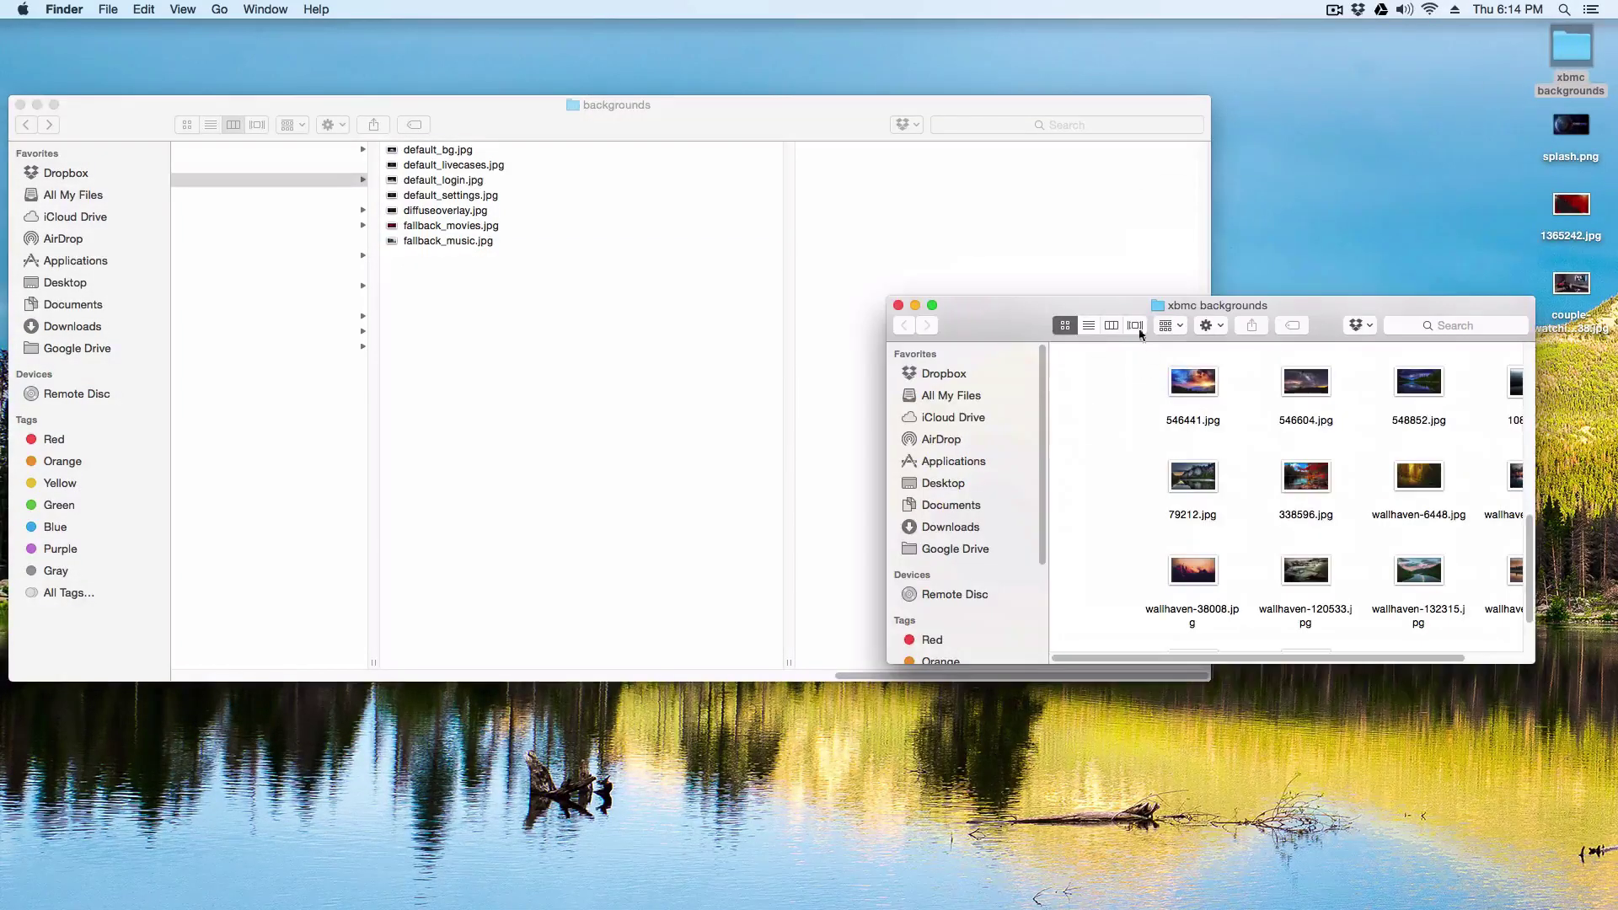
{"action": "left_click", "coordinate": [899, 305]}
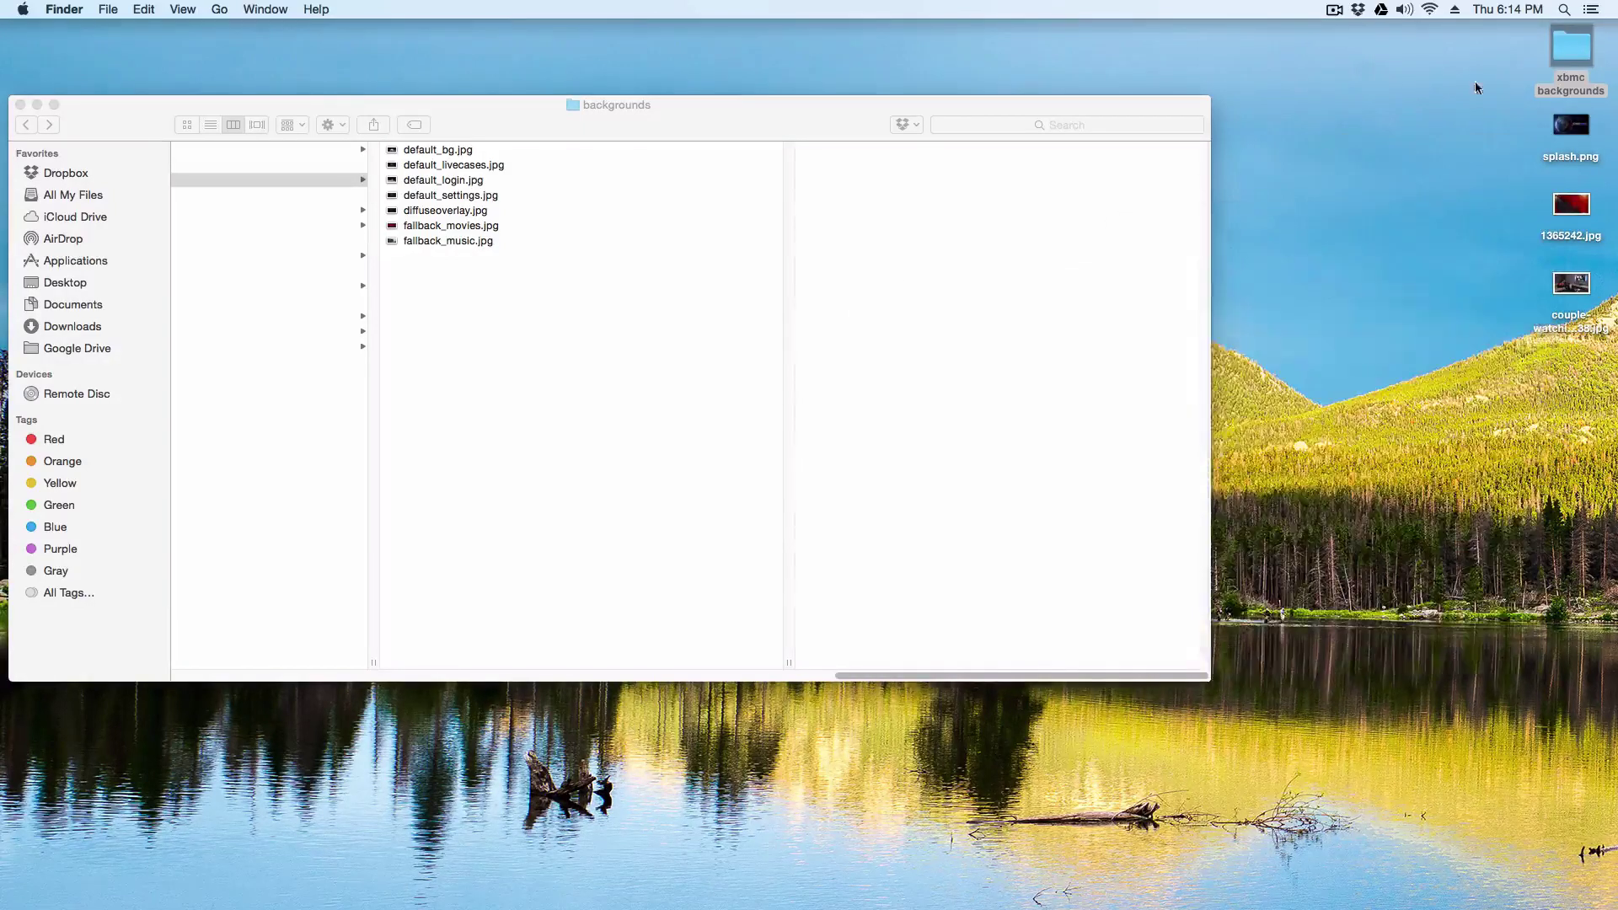
Step: Move the xbmc backgrounds folder into the skin's backgrounds, adding 1365242.jpg and couple-watching-tv-8538.jpg to it
{"action": "left_click", "coordinate": [1546, 38]}
{"action": "left_click_drag", "start_coordinate": [1548, 42], "coordinate": [554, 334]}
{"action": "left_click_drag", "start_coordinate": [1521, 205], "coordinate": [1585, 337]}
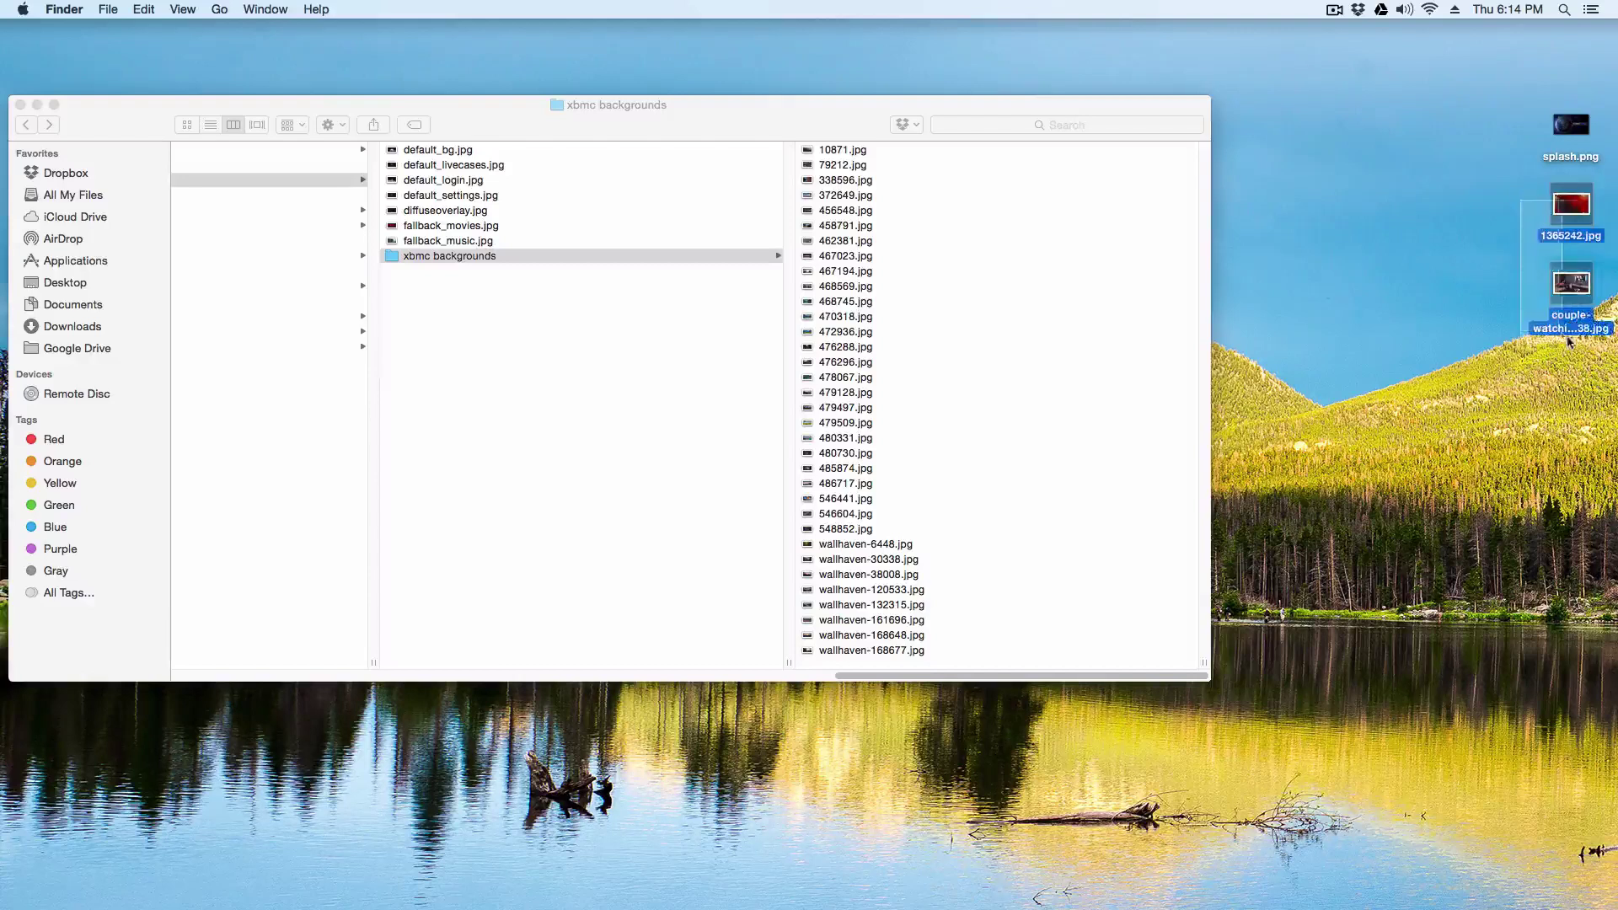
{"action": "left_click_drag", "start_coordinate": [1572, 206], "coordinate": [539, 339]}
{"action": "left_click_drag", "start_coordinate": [459, 117], "coordinate": [710, 137]}
{"action": "left_click_drag", "start_coordinate": [1315, 698], "coordinate": [993, 696]}
{"action": "double_click", "coordinate": [1054, 150]}
{"action": "scroll", "coordinate": [833, 559], "scroll_direction": "up", "scroll_amount": 10}
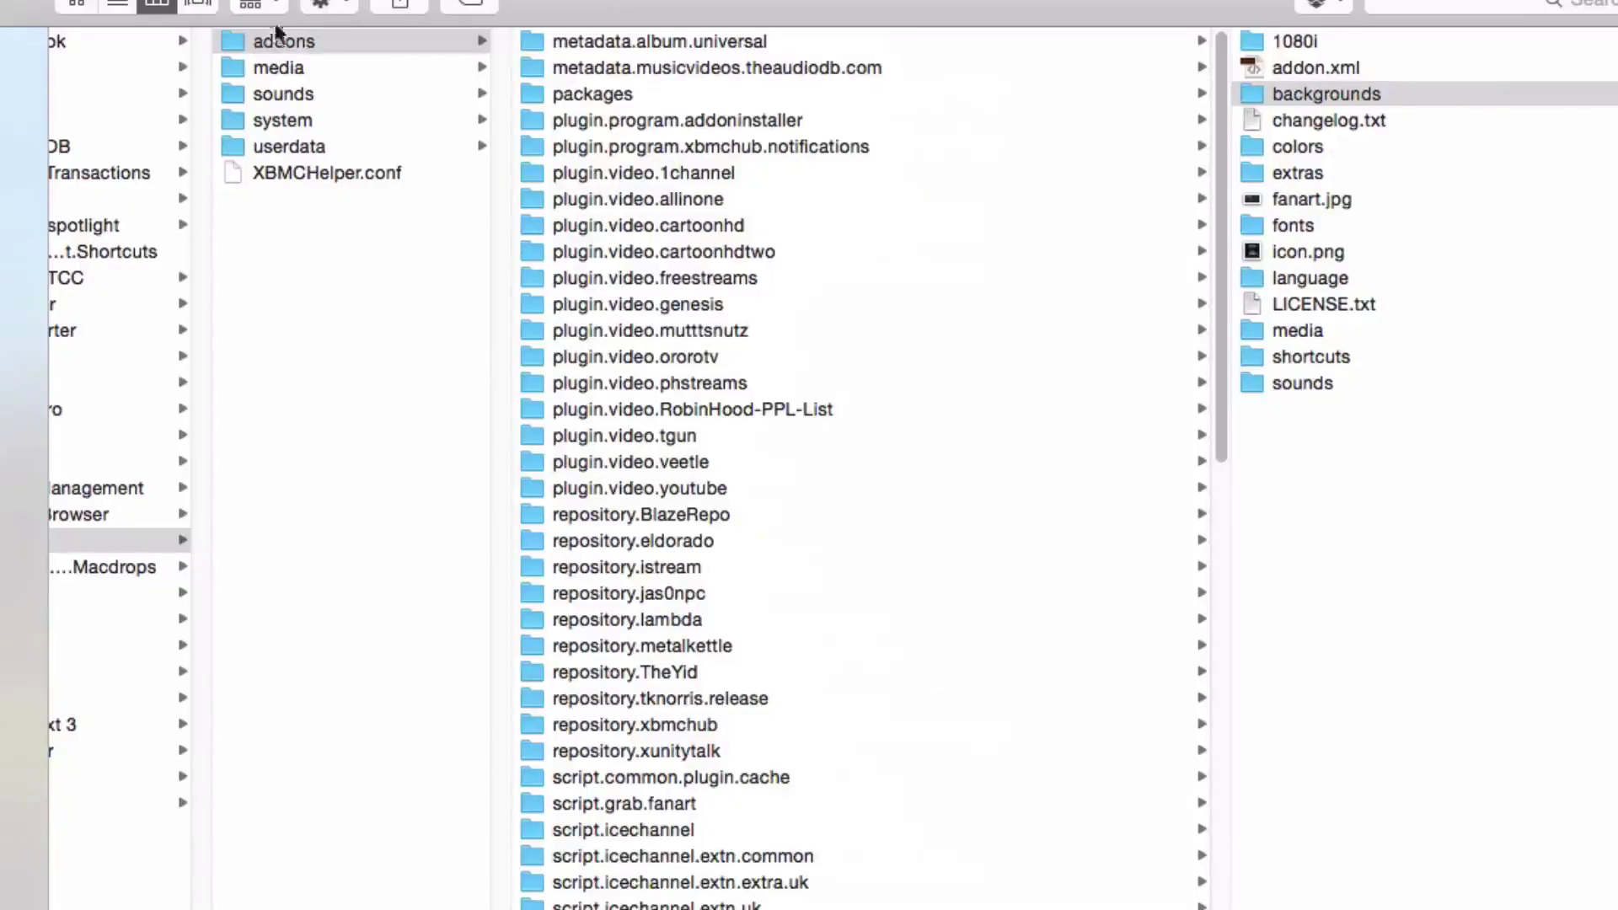
Step: Drag splash.png off the desktop into the Kodi > media column, then close the Finder window
{"action": "left_click", "coordinate": [283, 74]}
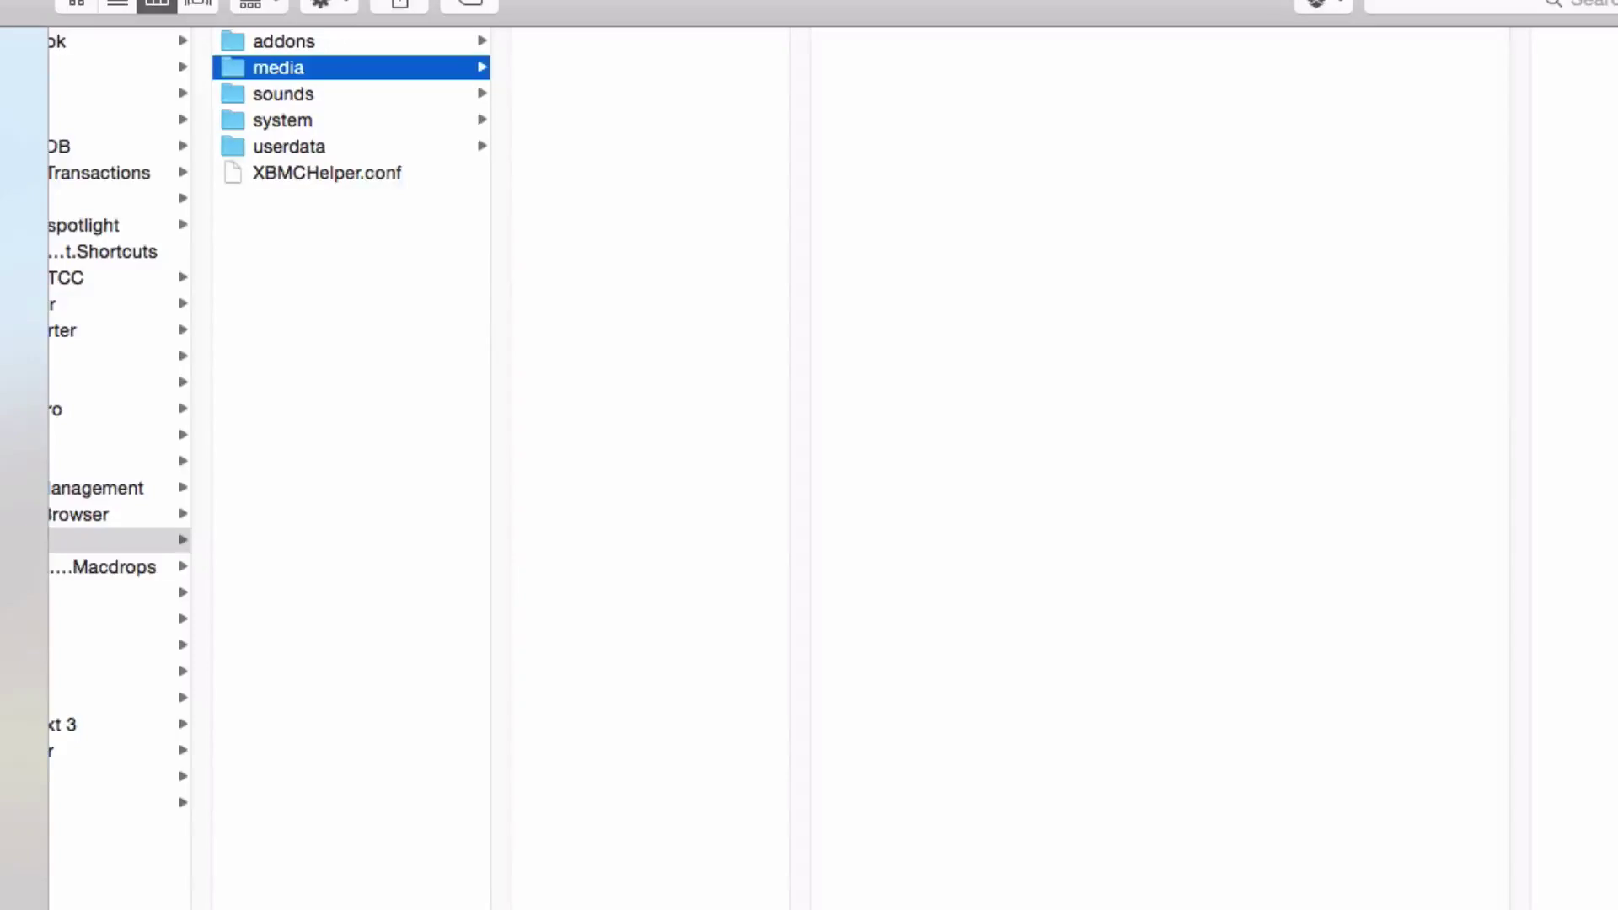
{"action": "scroll", "coordinate": [227, 472], "scroll_direction": "left", "scroll_amount": 3}
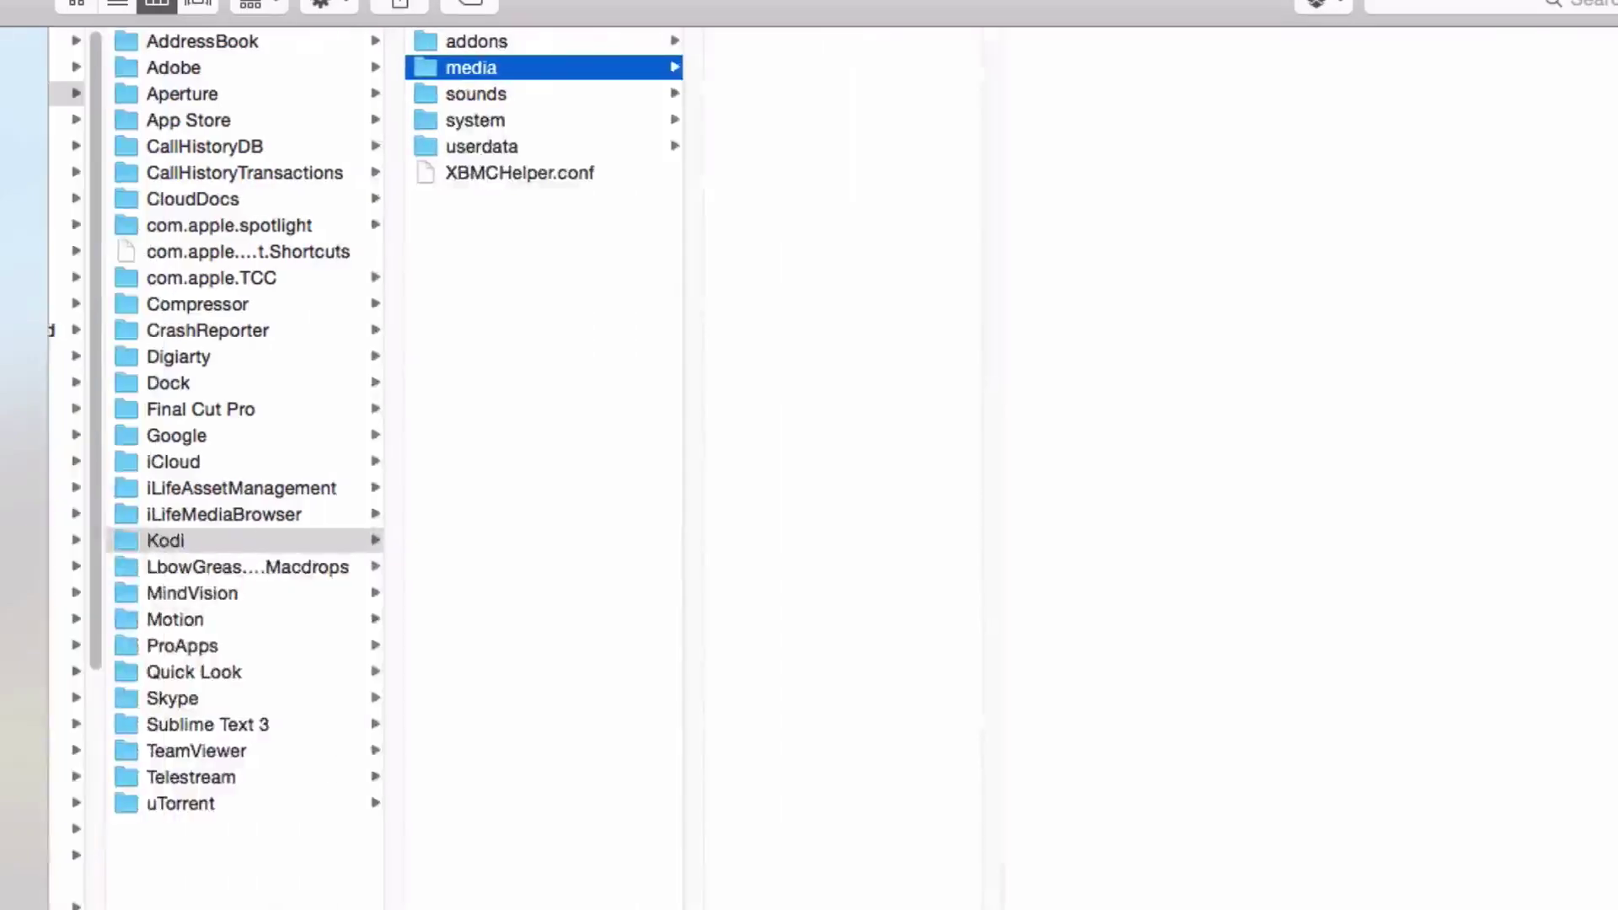
{"action": "left_click", "coordinate": [239, 538]}
{"action": "left_click", "coordinate": [523, 76]}
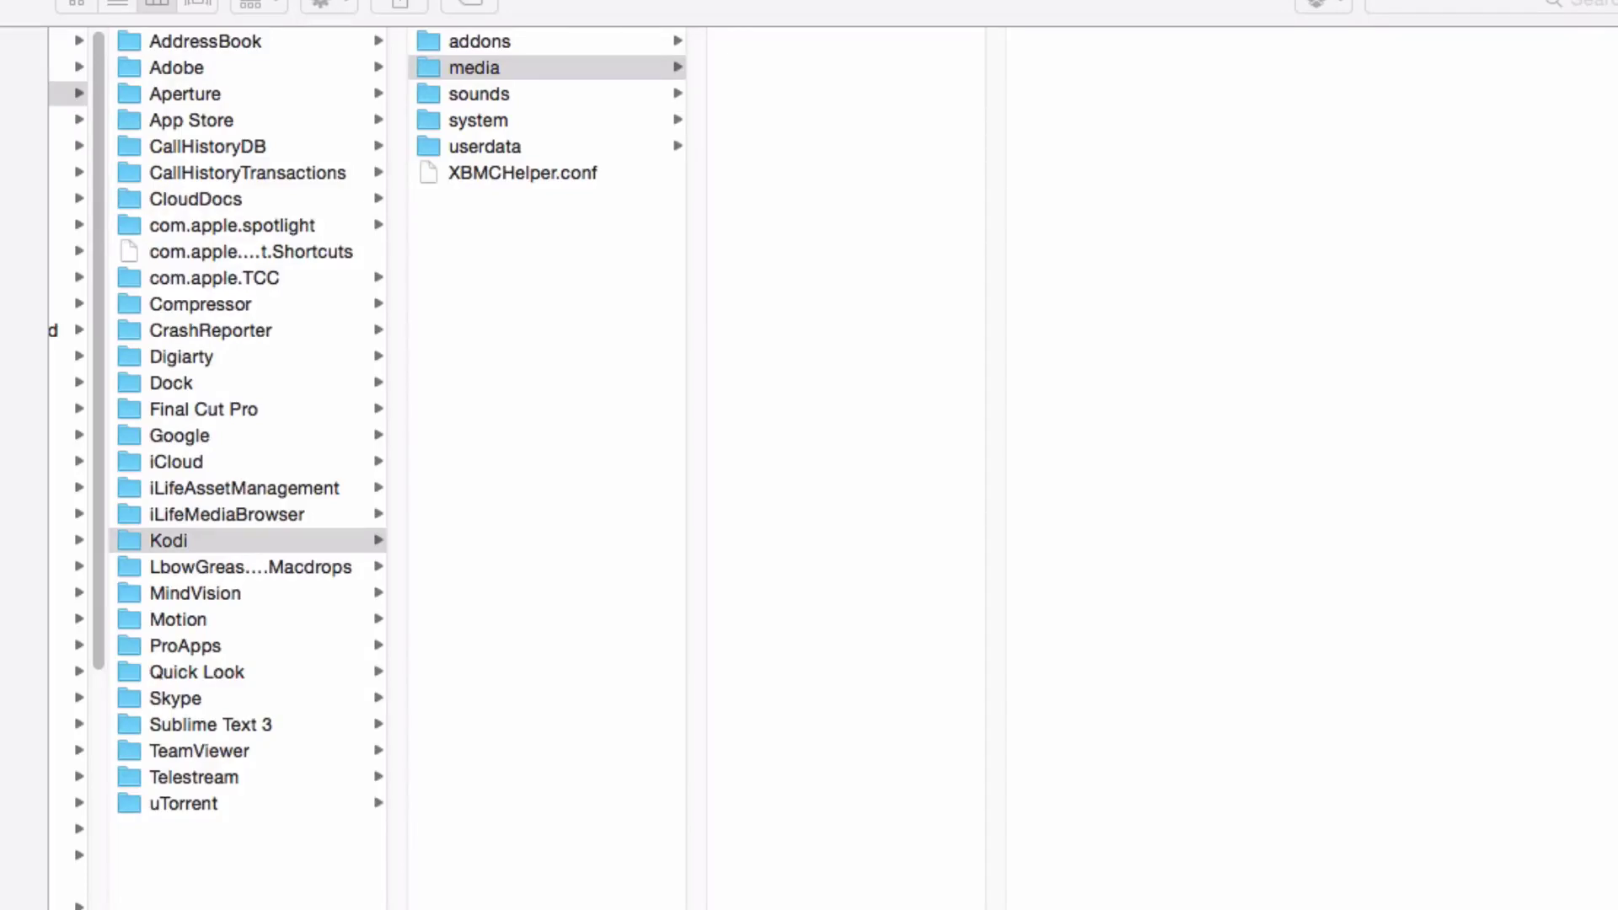
{"action": "left_click_drag", "start_coordinate": [733, 50], "coordinate": [826, 190]}
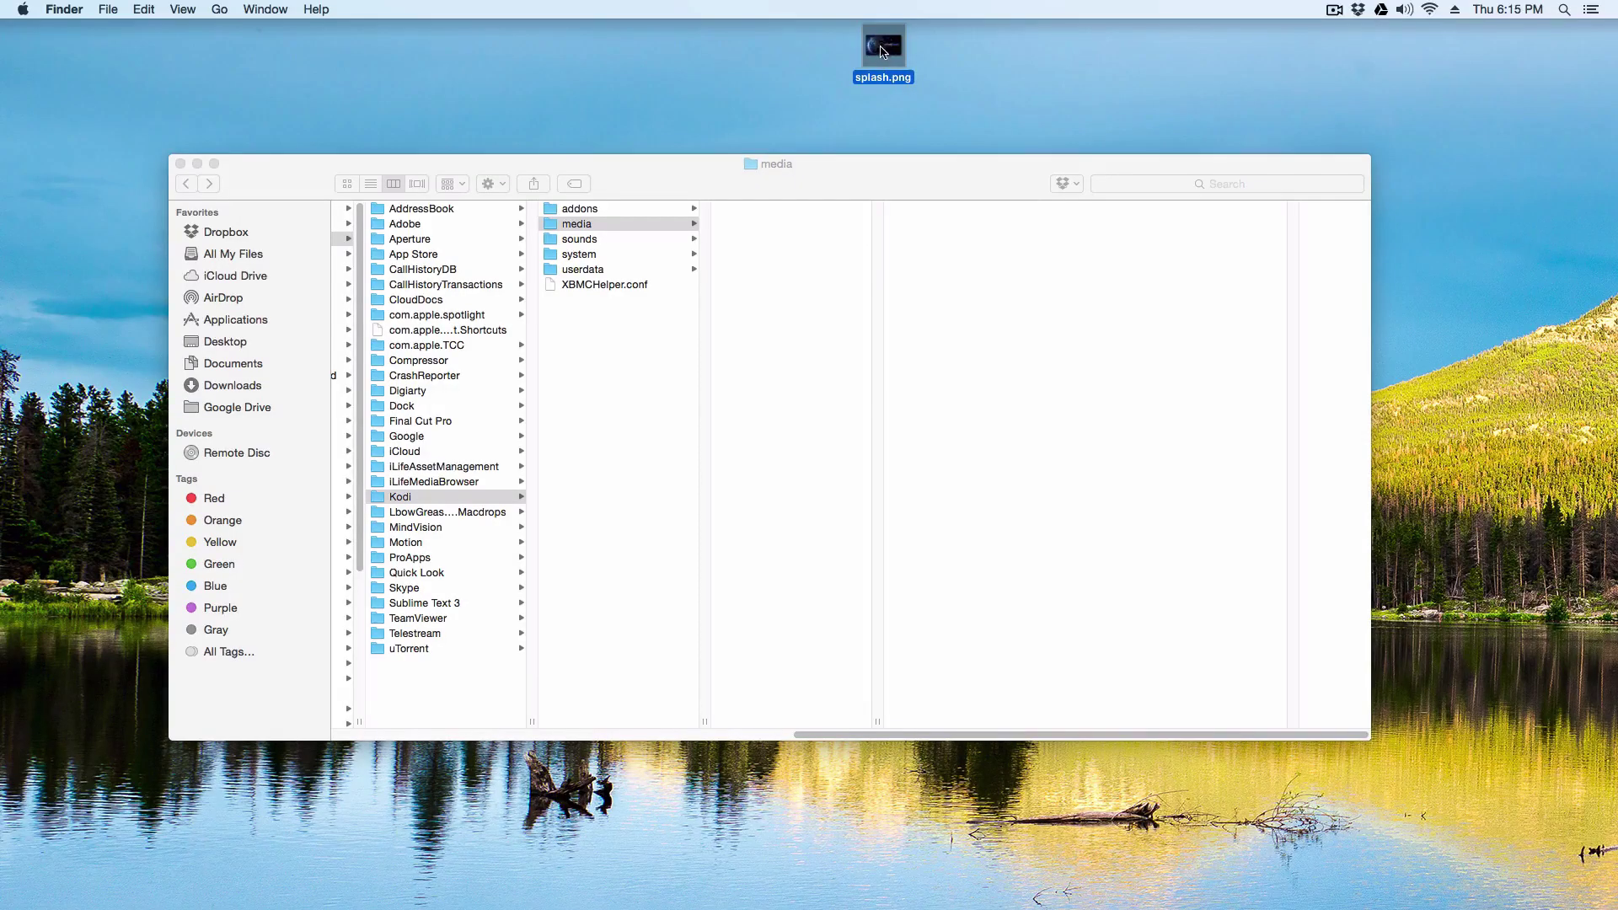
{"action": "left_click_drag", "start_coordinate": [883, 49], "coordinate": [787, 265]}
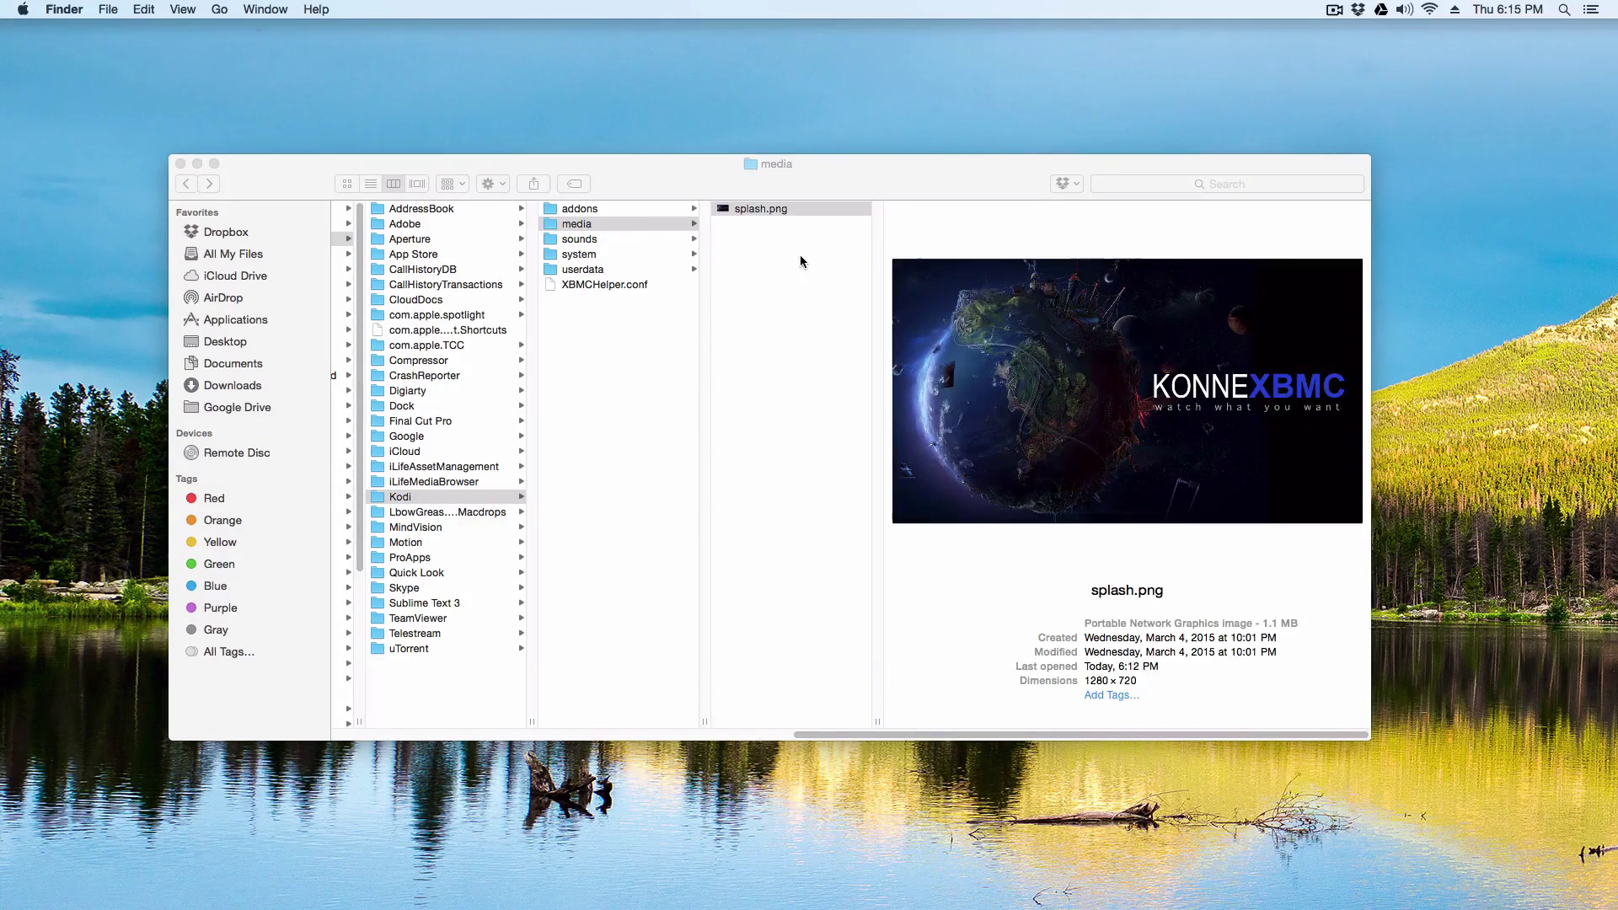
{"action": "left_click", "coordinate": [180, 164]}
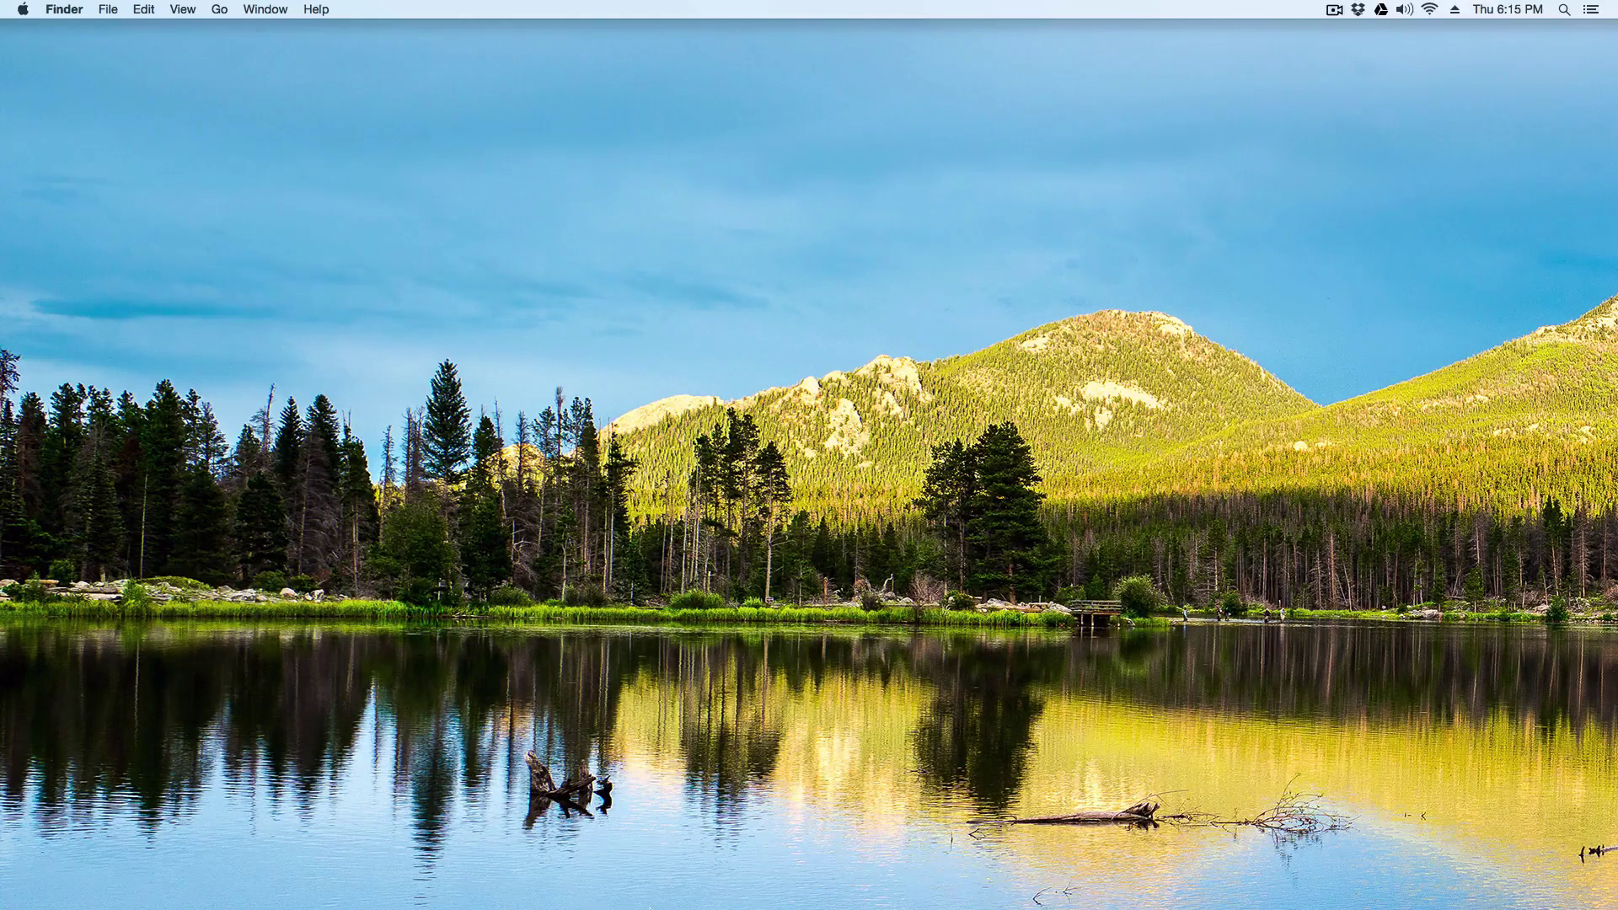
Step: Launch Kodi from the Dock and move the home menu to SYSTEM's QUIT entry
{"action": "mouse_move", "coordinate": [651, 906]}
{"action": "left_click", "coordinate": [689, 887]}
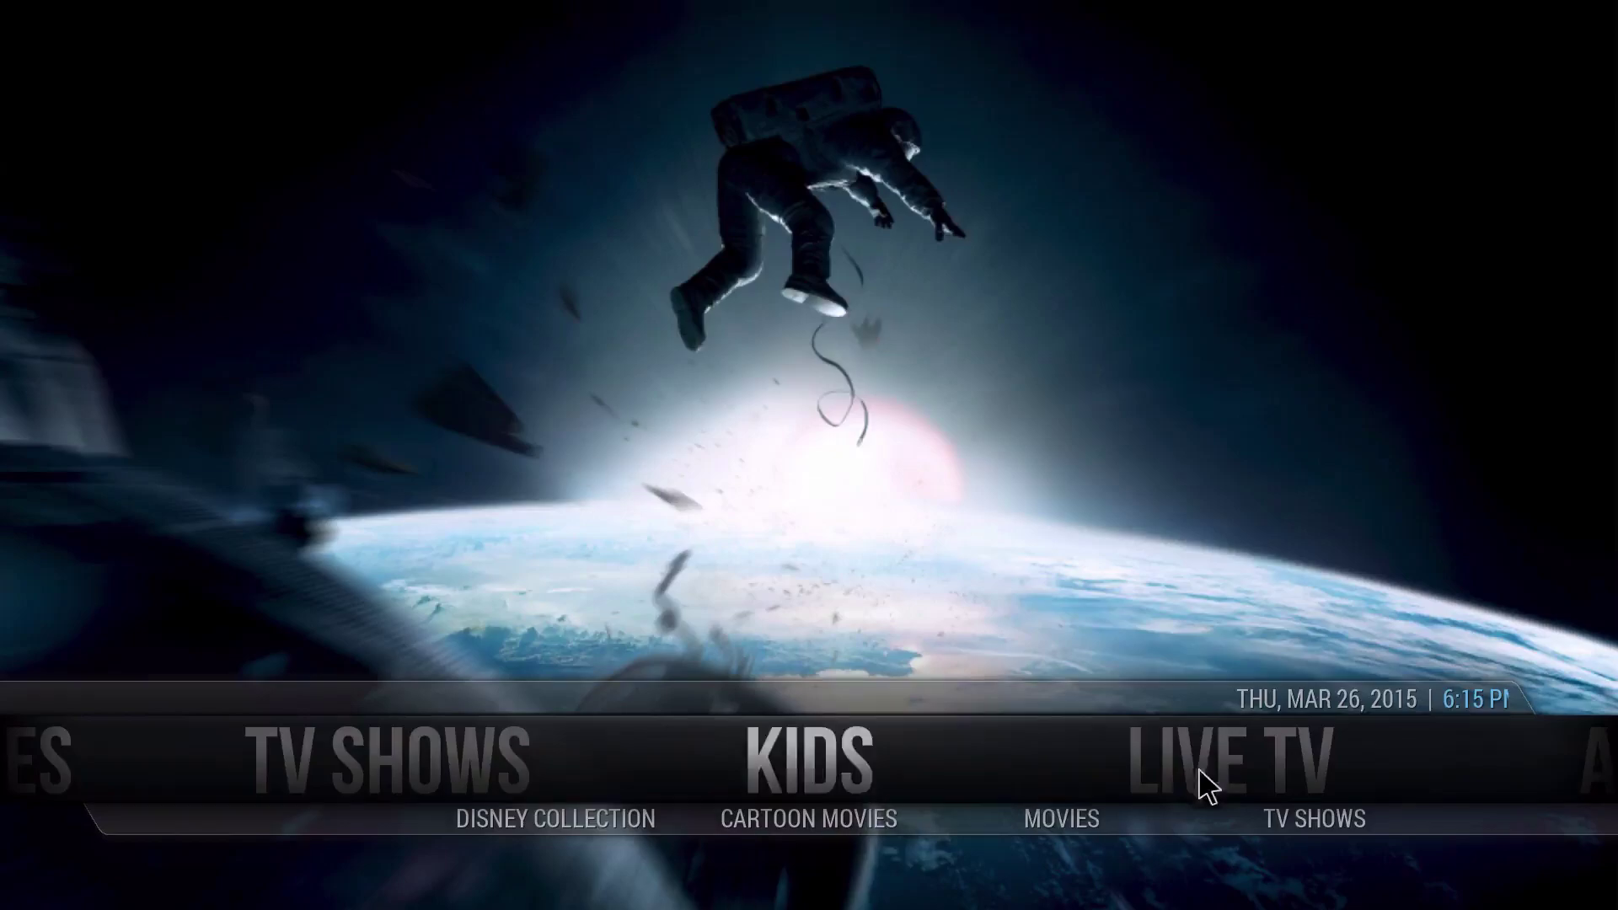
{"action": "key", "text": "Left"}
{"action": "key", "text": "Left"}
{"action": "key", "text": "Left"}
{"action": "key", "text": "Left"}
{"action": "key", "text": "Left"}
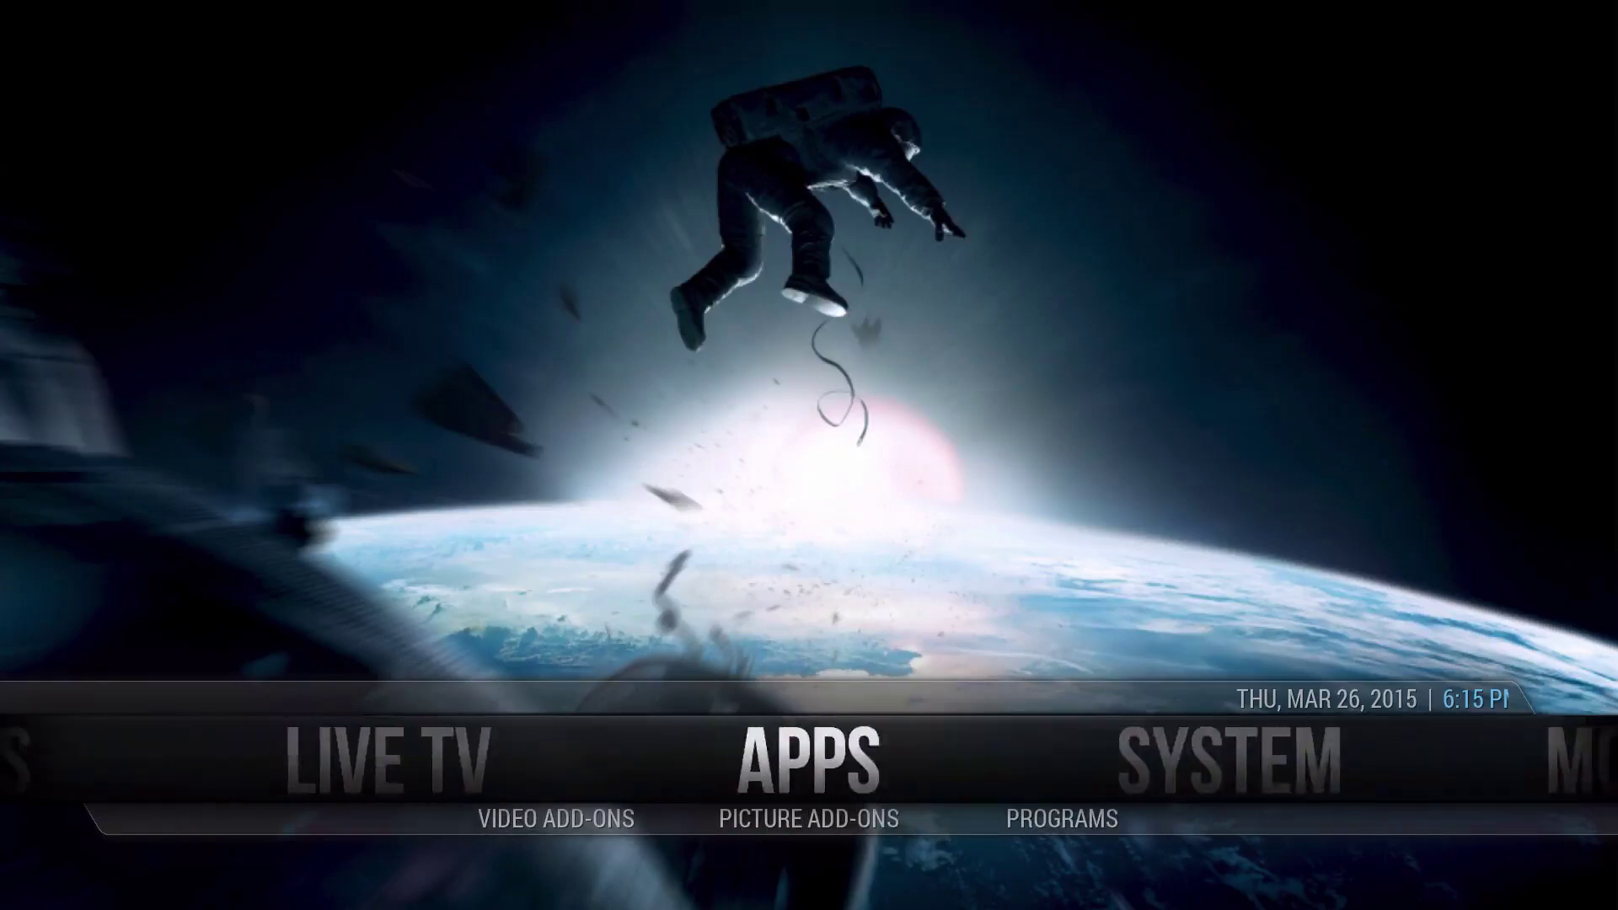
{"action": "key", "text": "Right"}
{"action": "key", "text": "Right"}
{"action": "key", "text": "Down"}
{"action": "key", "text": "Right"}
{"action": "key", "text": "Right"}
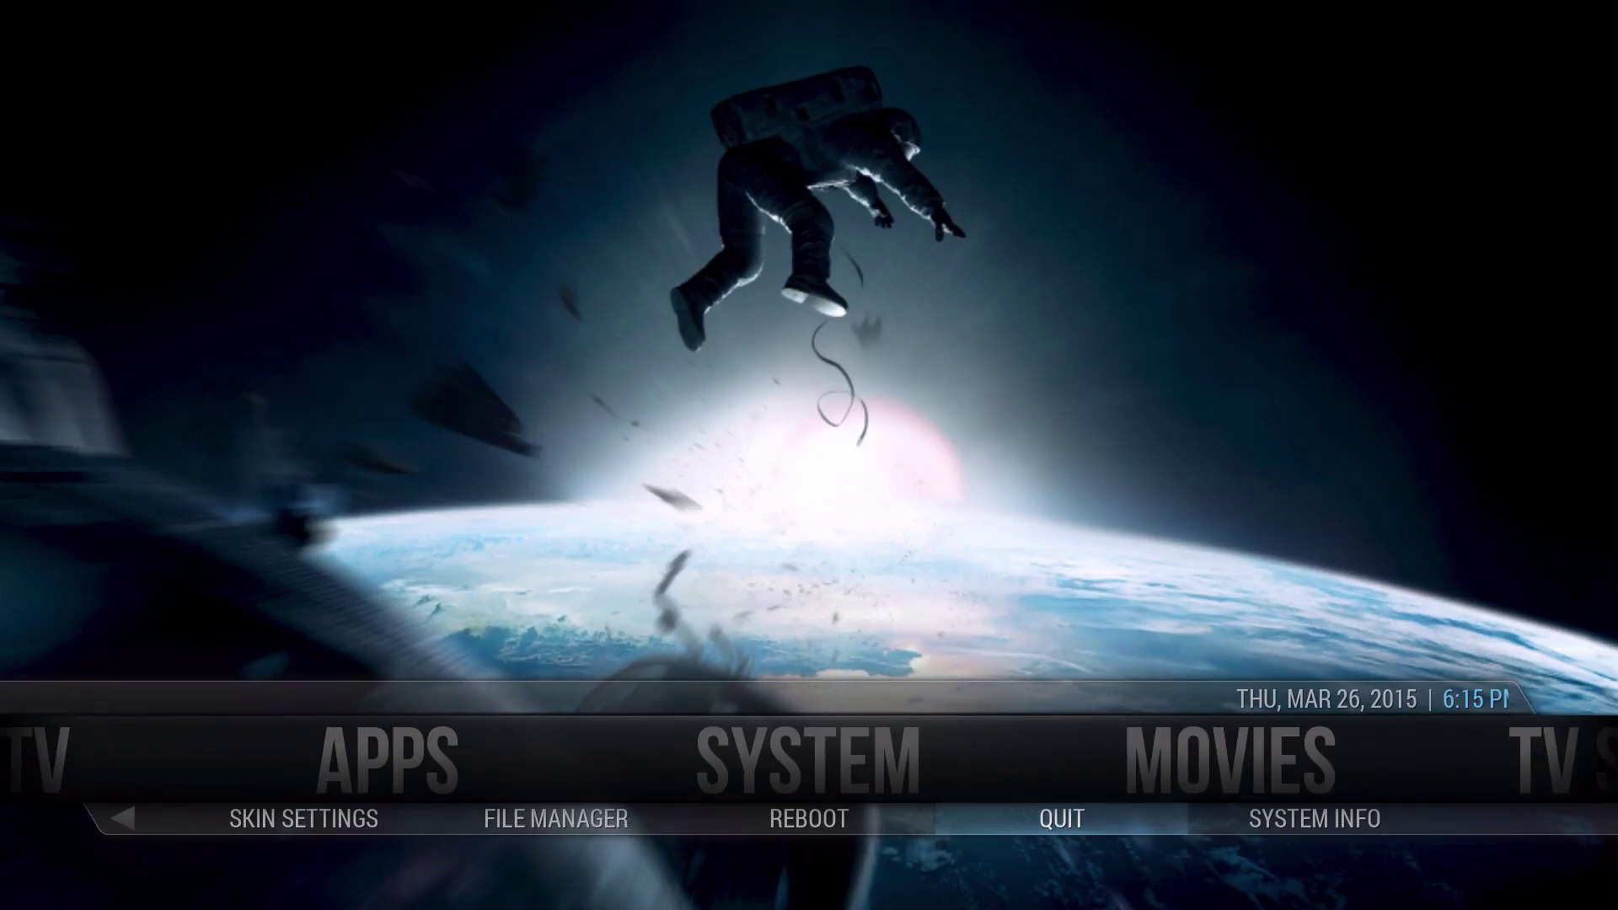
Step: Switch to Finder, relaunch Kodi from the Dock, and move the home menu to System
{"action": "key", "text": "super+Tab"}
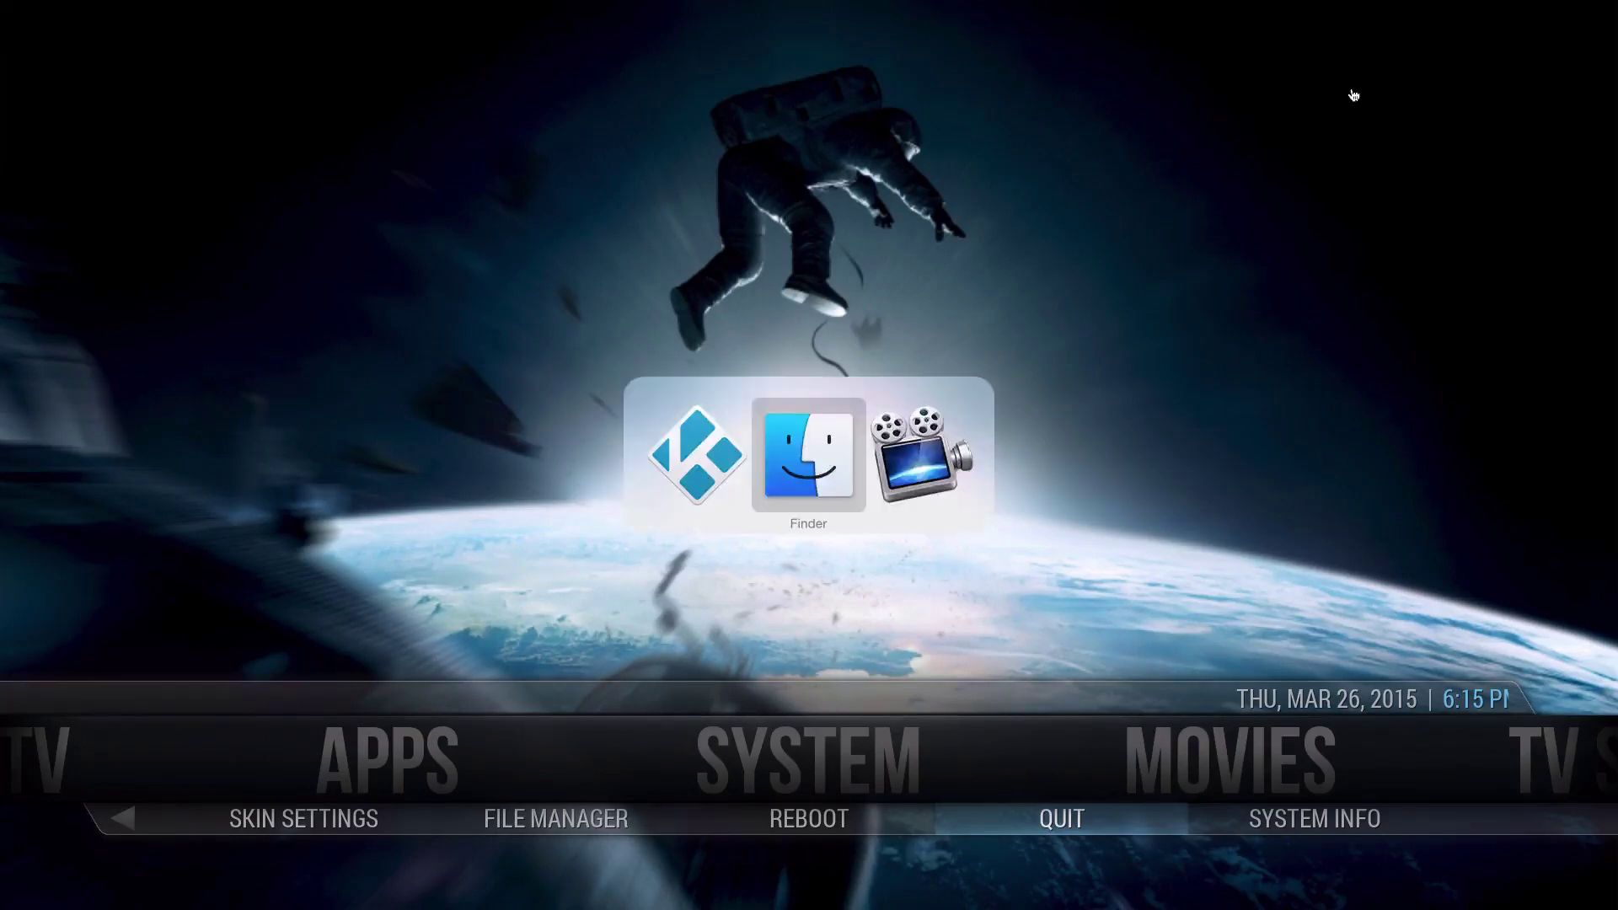
{"action": "left_click", "coordinate": [1334, 9]}
{"action": "left_click", "coordinate": [1361, 60]}
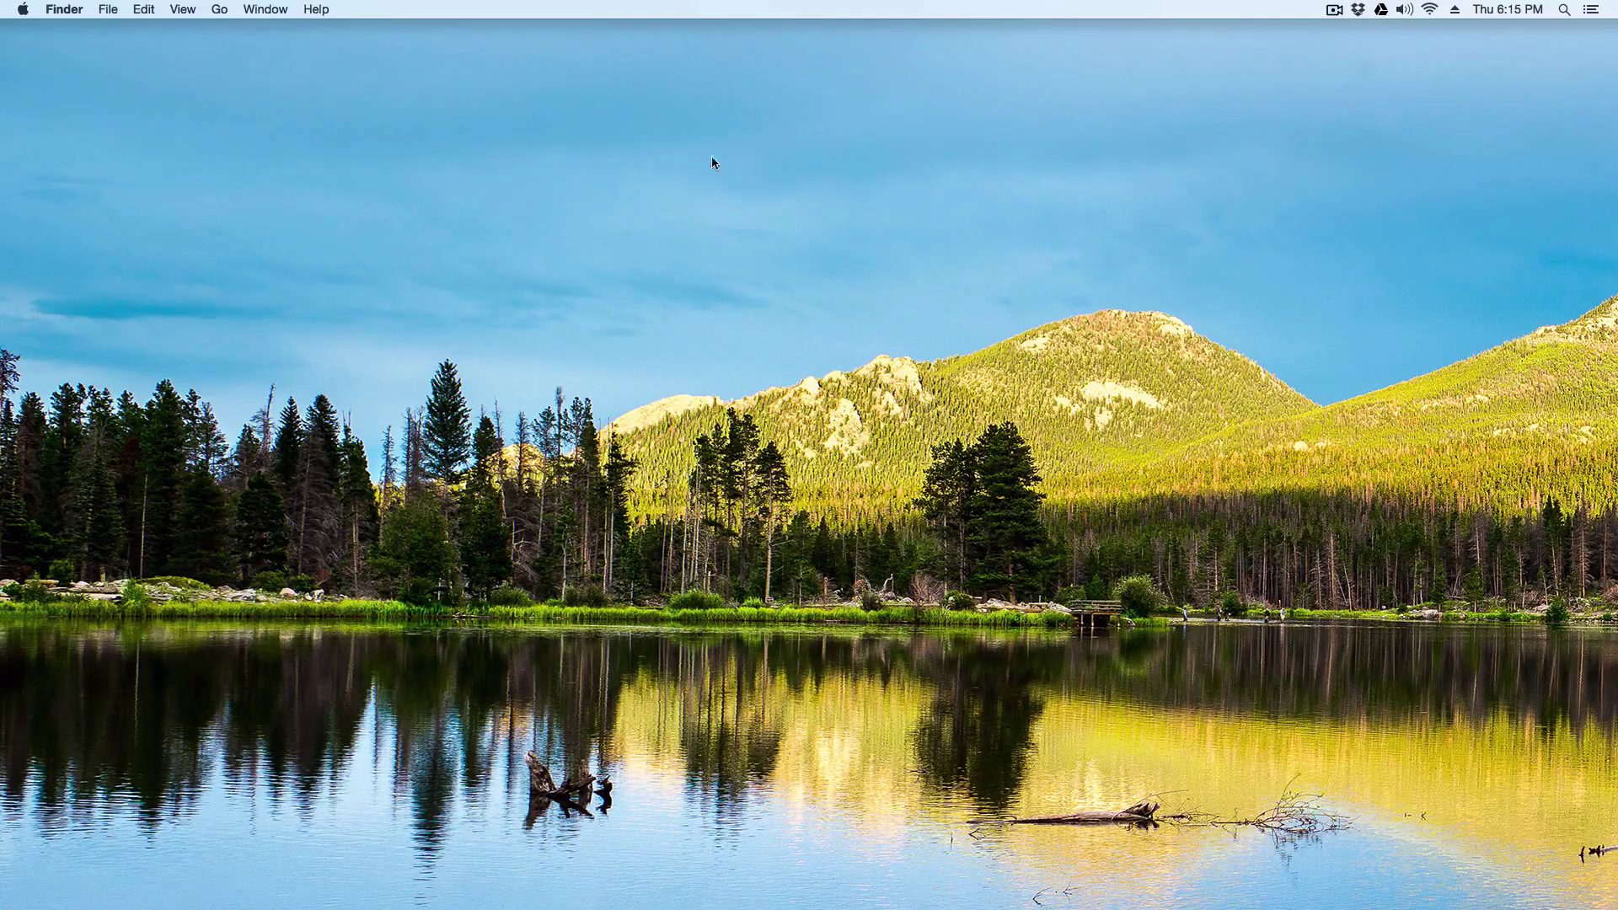
{"action": "left_click", "coordinate": [687, 893]}
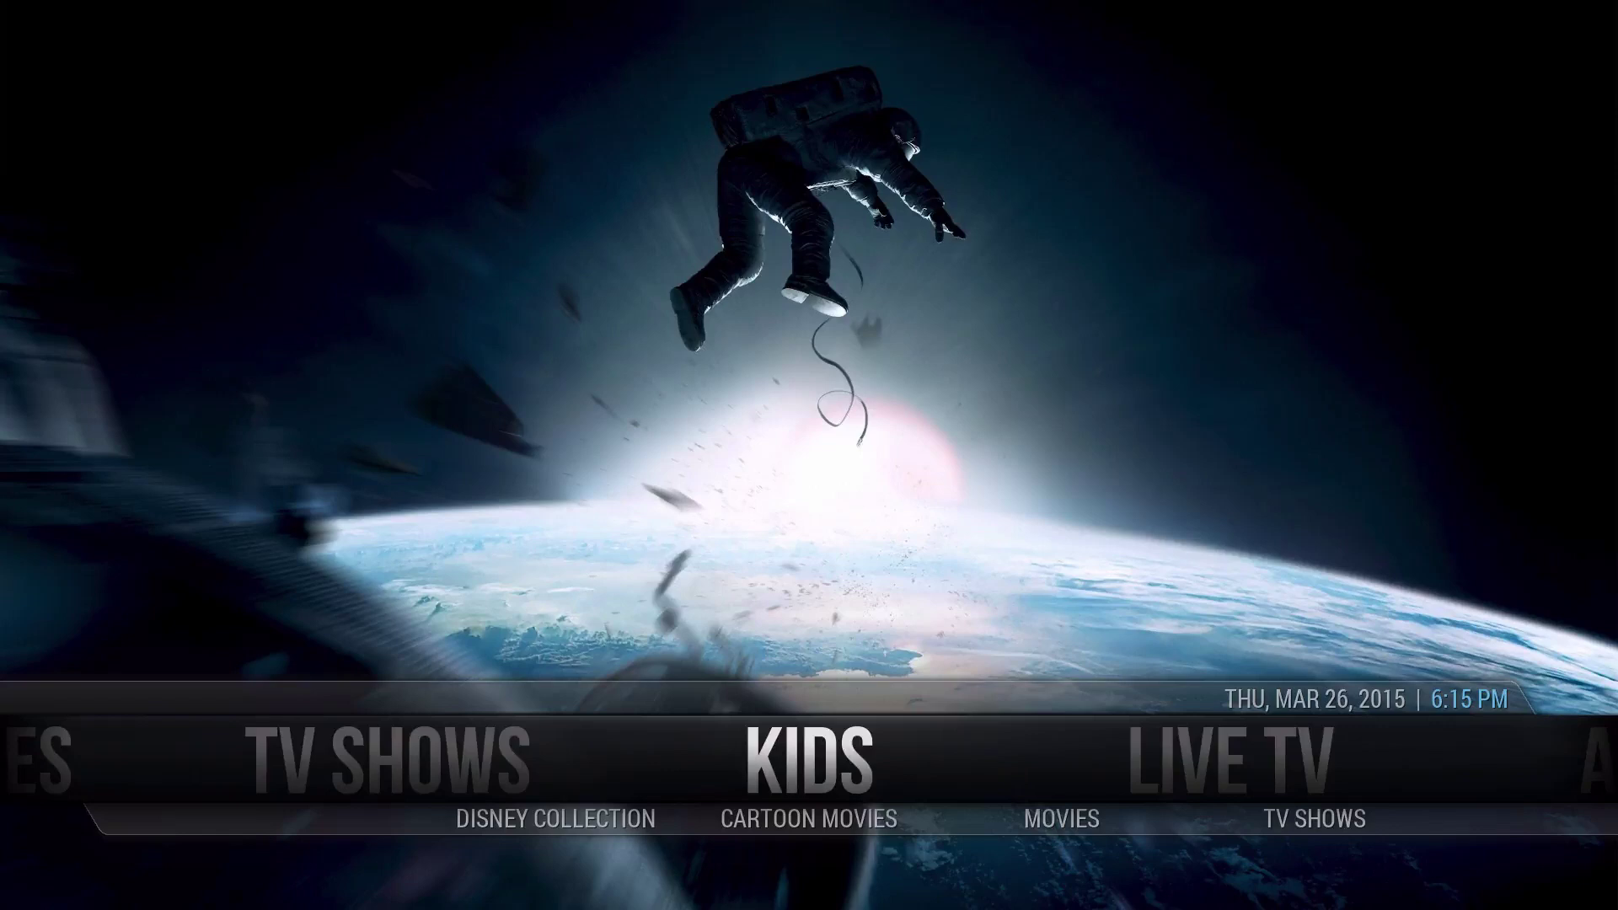
{"action": "key", "text": "Right"}
{"action": "key", "text": "Right"}
{"action": "key", "text": "Right"}
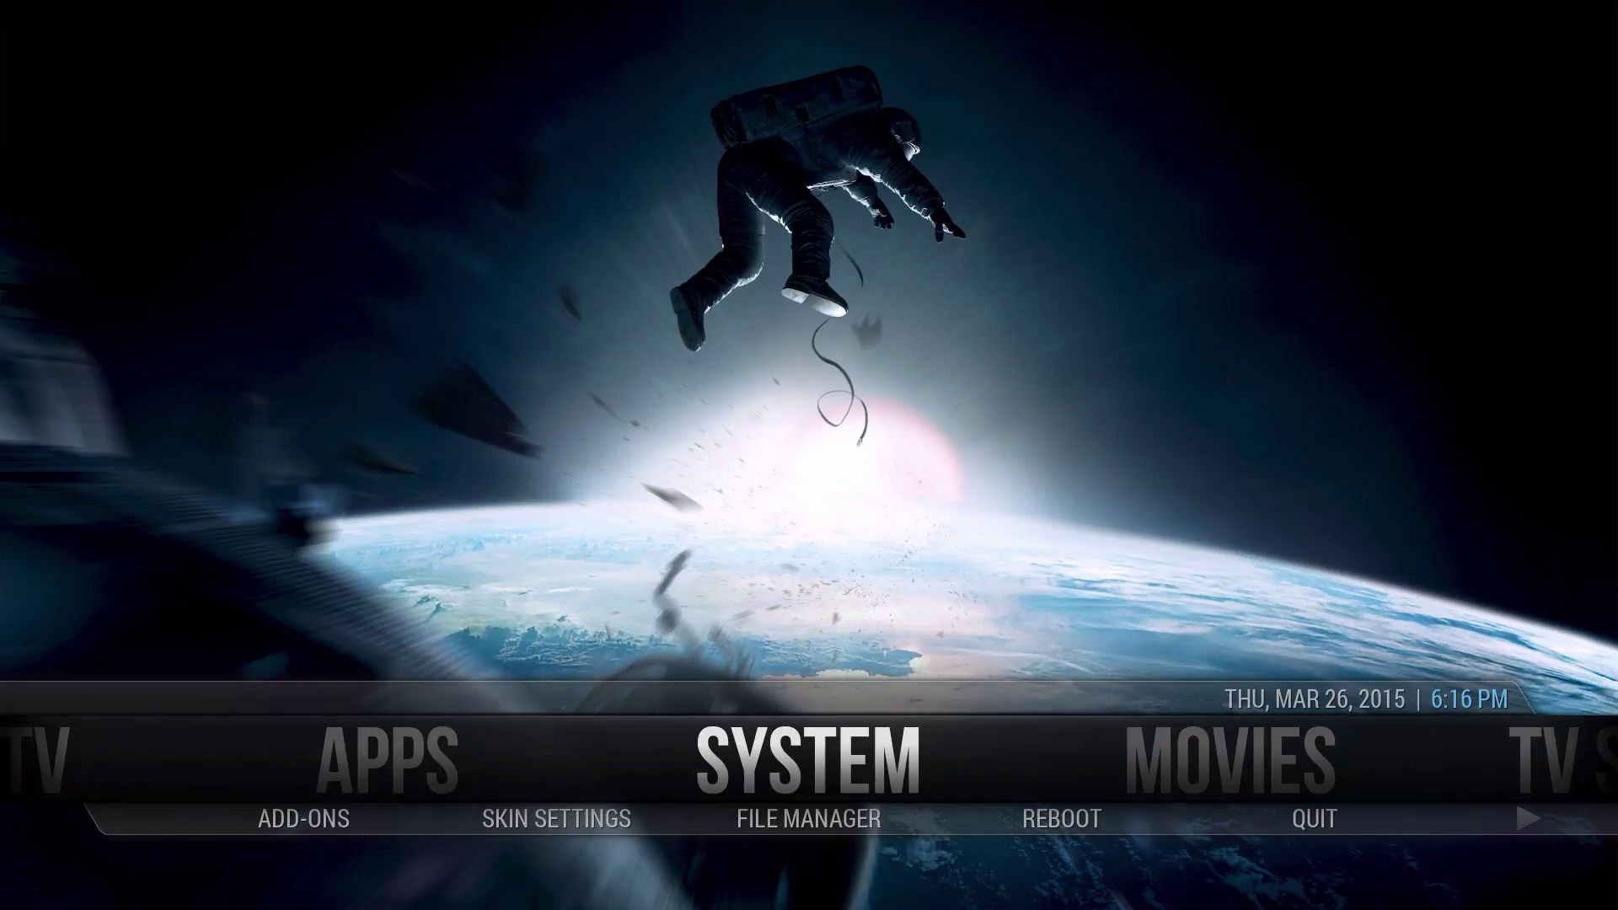
Step: Open the Aeon Nox skin settings from the System menu and move to the General category
{"action": "key", "text": "Down"}
{"action": "key", "text": "Left"}
{"action": "key", "text": "Up"}
{"action": "key", "text": "Down"}
{"action": "key", "text": "Return"}
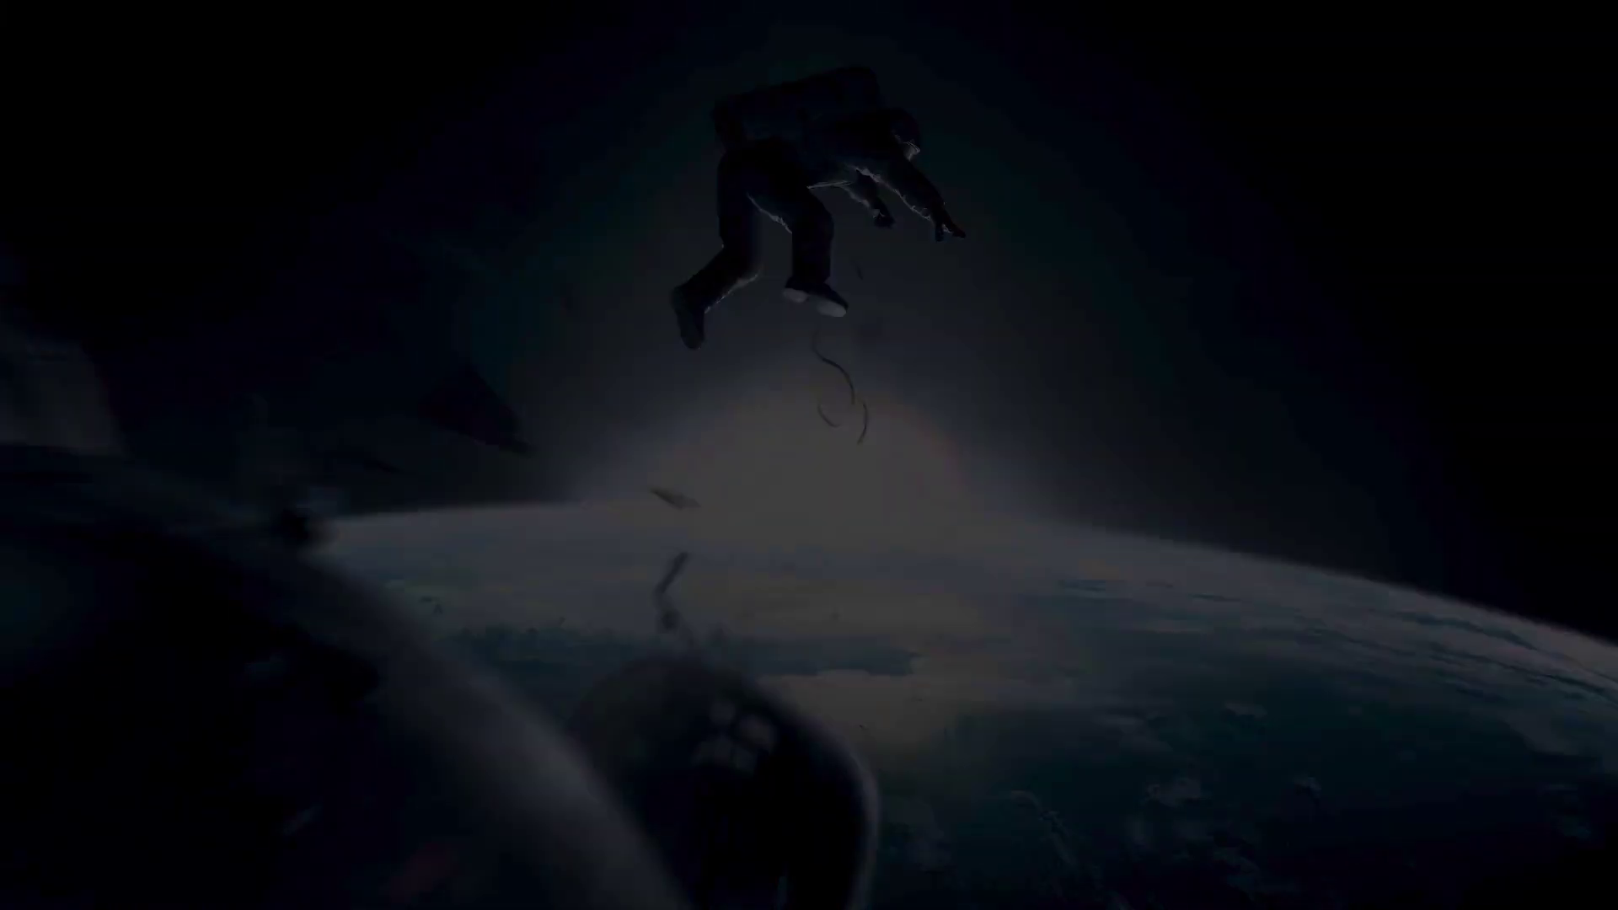
{"action": "key", "text": "Right"}
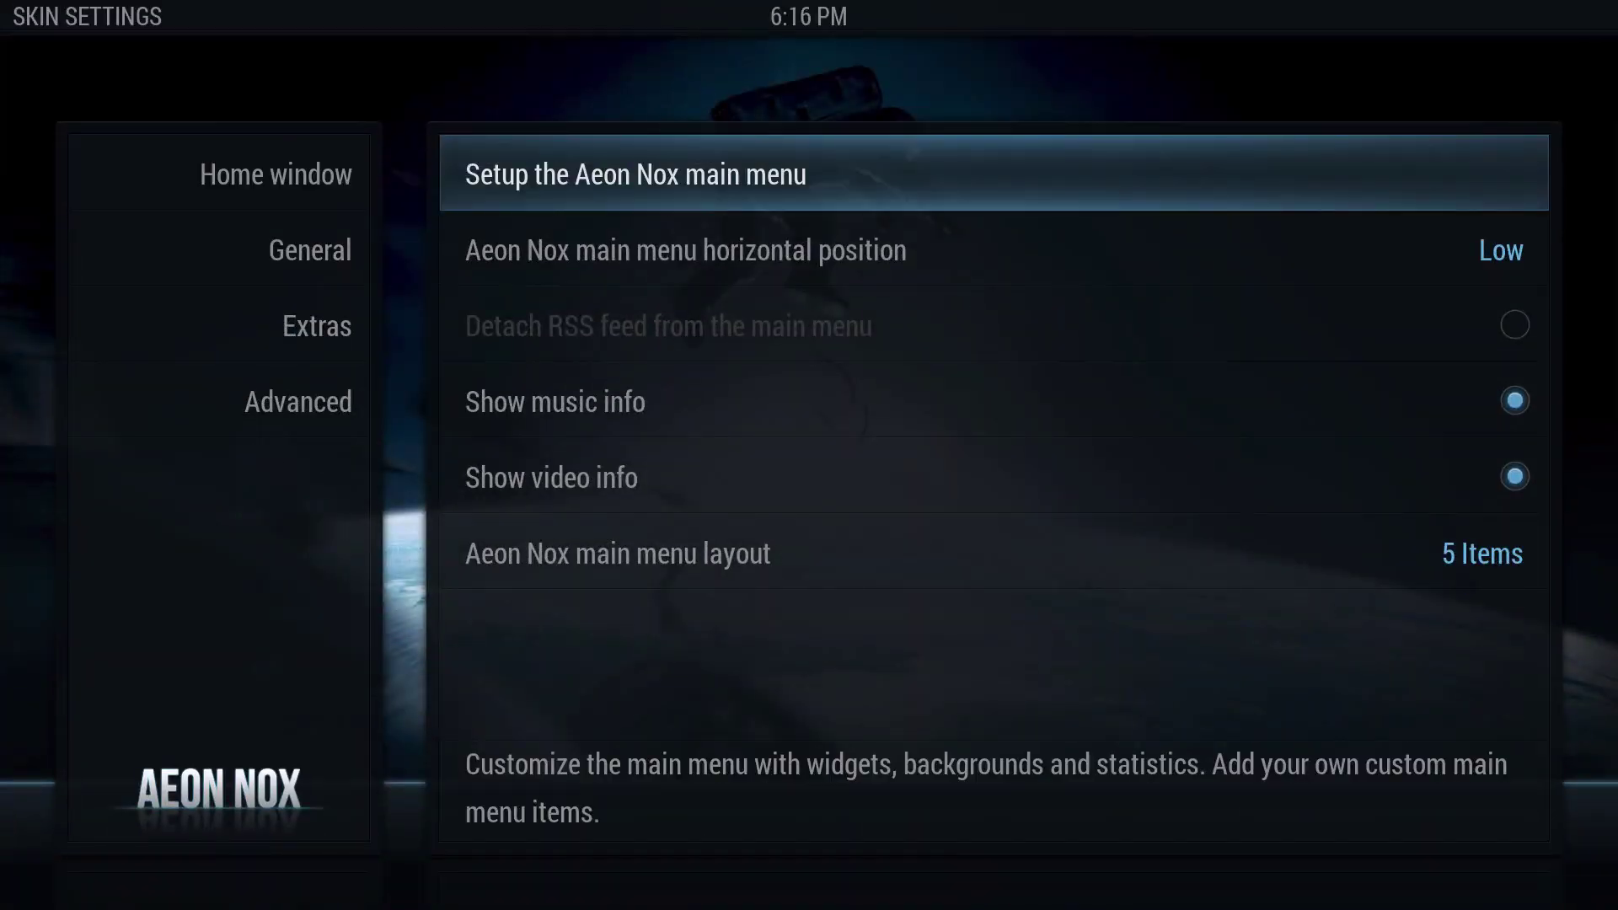
{"action": "key", "text": "Left"}
{"action": "key", "text": "Down"}
{"action": "key", "text": "Down"}
{"action": "key", "text": "Up"}
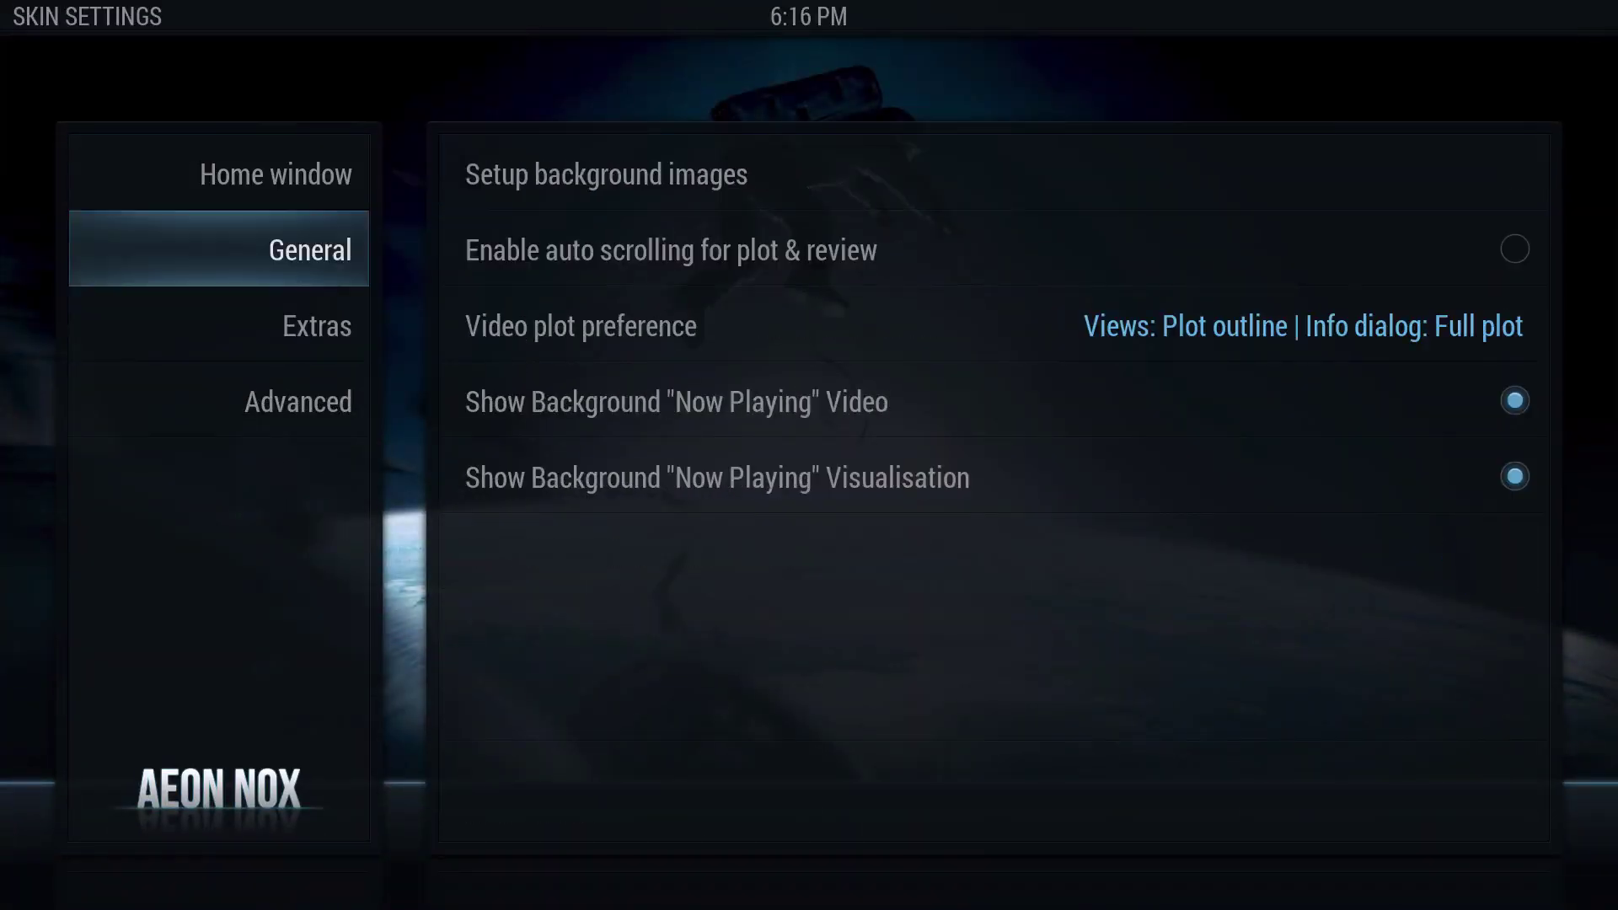
{"action": "key", "text": "Up"}
{"action": "key", "text": "Down"}
Step: Browse the Setup background images sections such as Movies, then back out to the categories
{"action": "key", "text": "Right"}
{"action": "key", "text": "Return"}
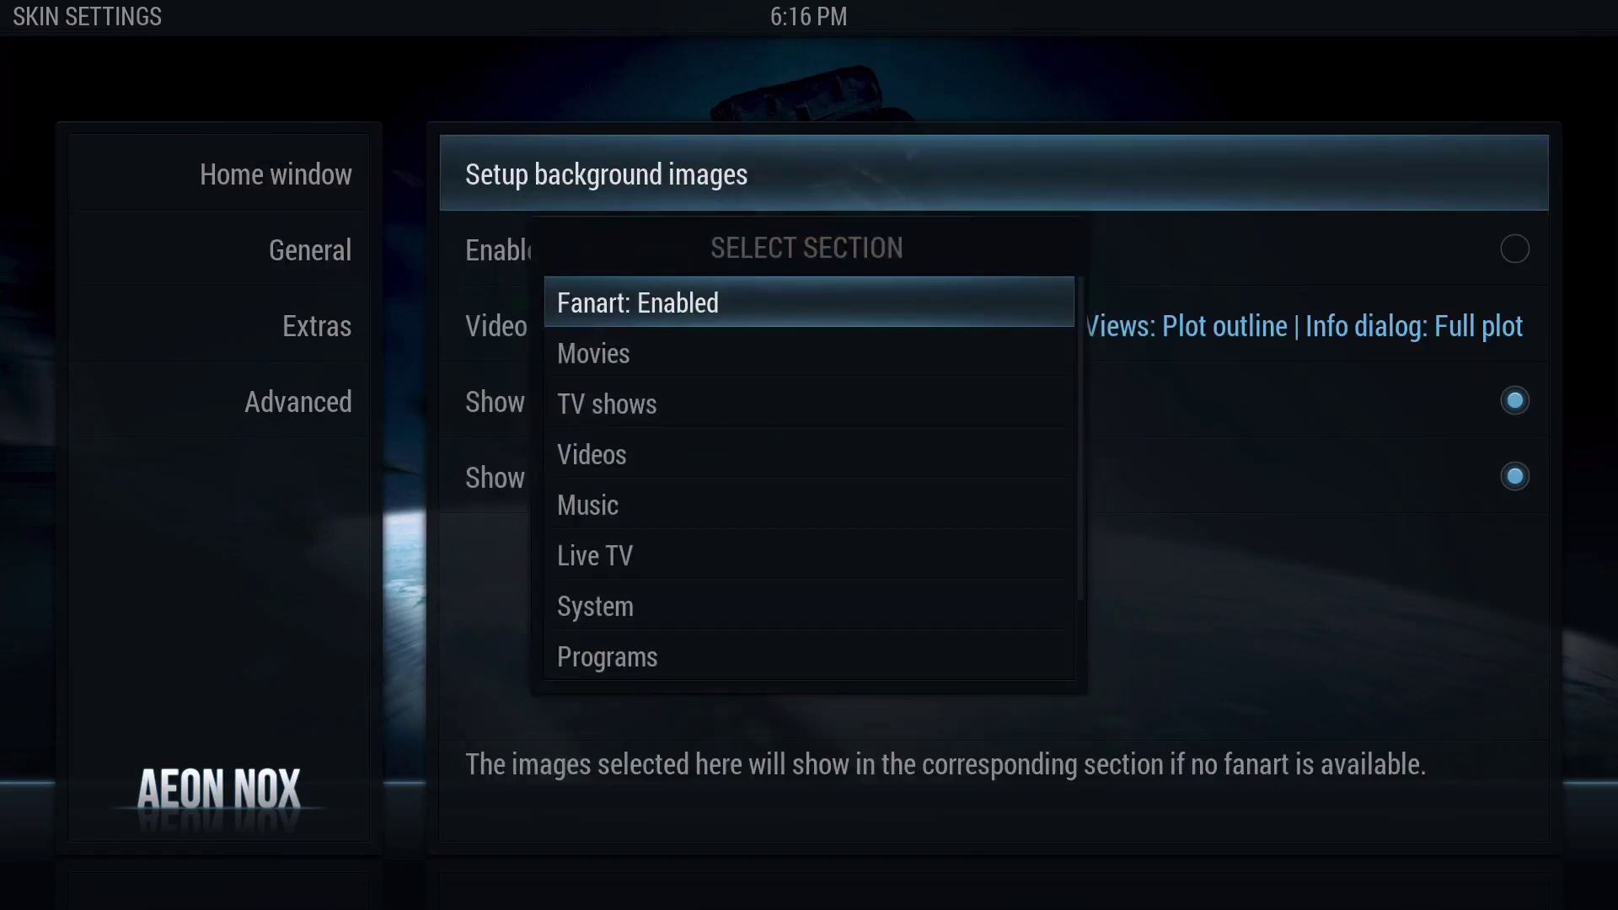
{"action": "key", "text": "Up"}
{"action": "key", "text": "Down"}
{"action": "key", "text": "Down"}
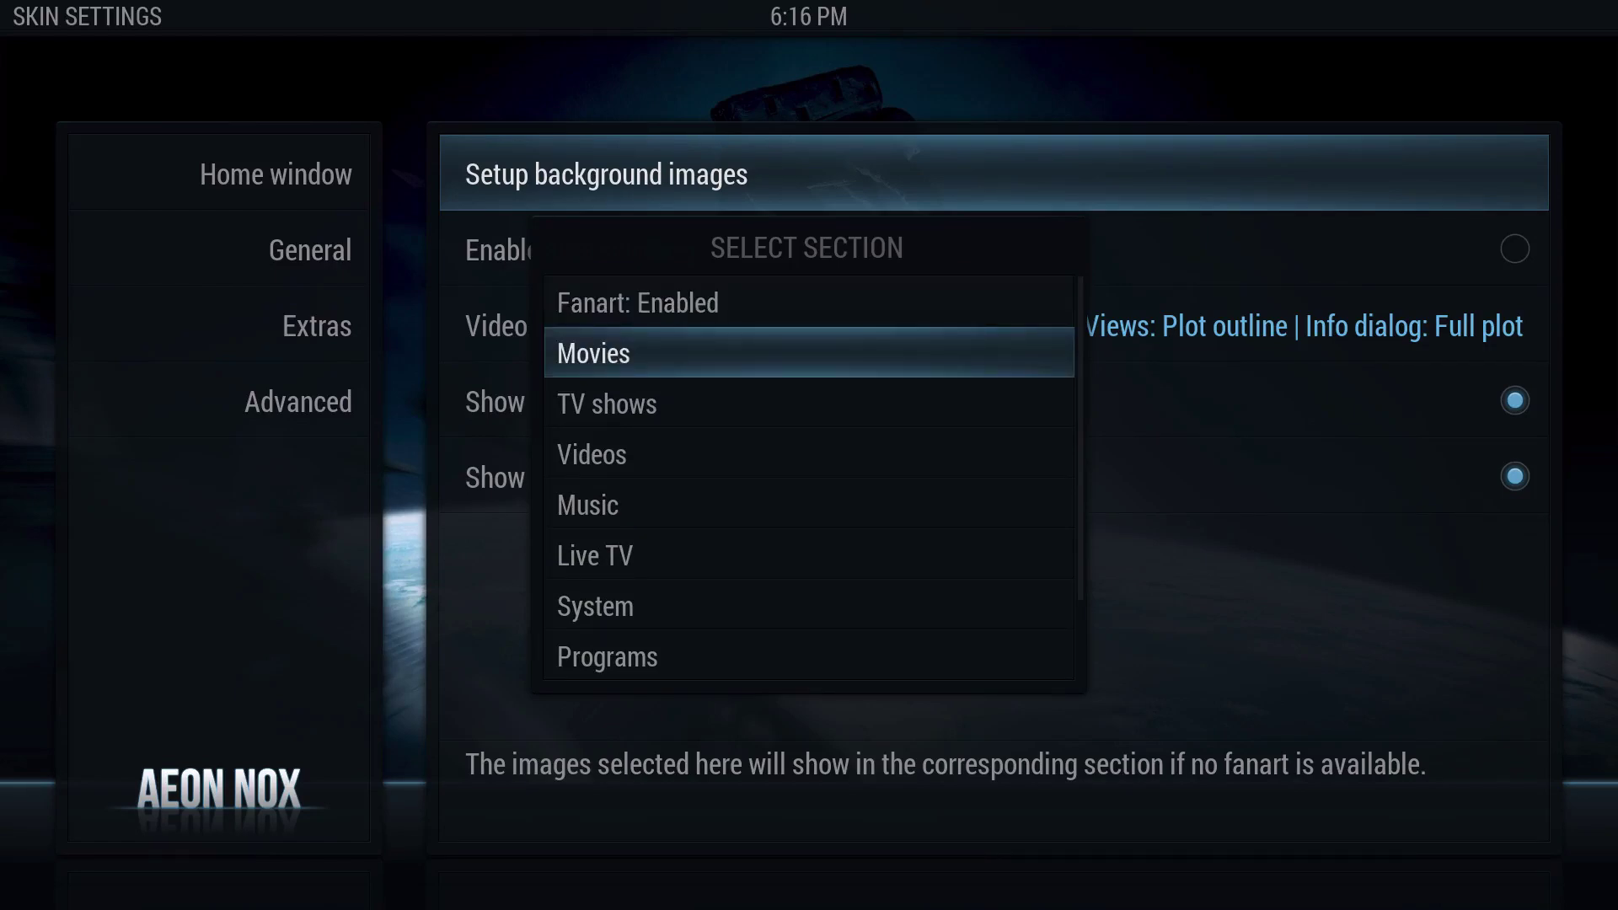
{"action": "key", "text": "Down"}
{"action": "key", "text": "Down"}
{"action": "key", "text": "Down"}
{"action": "key", "text": "Down"}
{"action": "key", "text": "Down"}
{"action": "key", "text": "Down"}
{"action": "key", "text": "Down"}
{"action": "key", "text": "Down"}
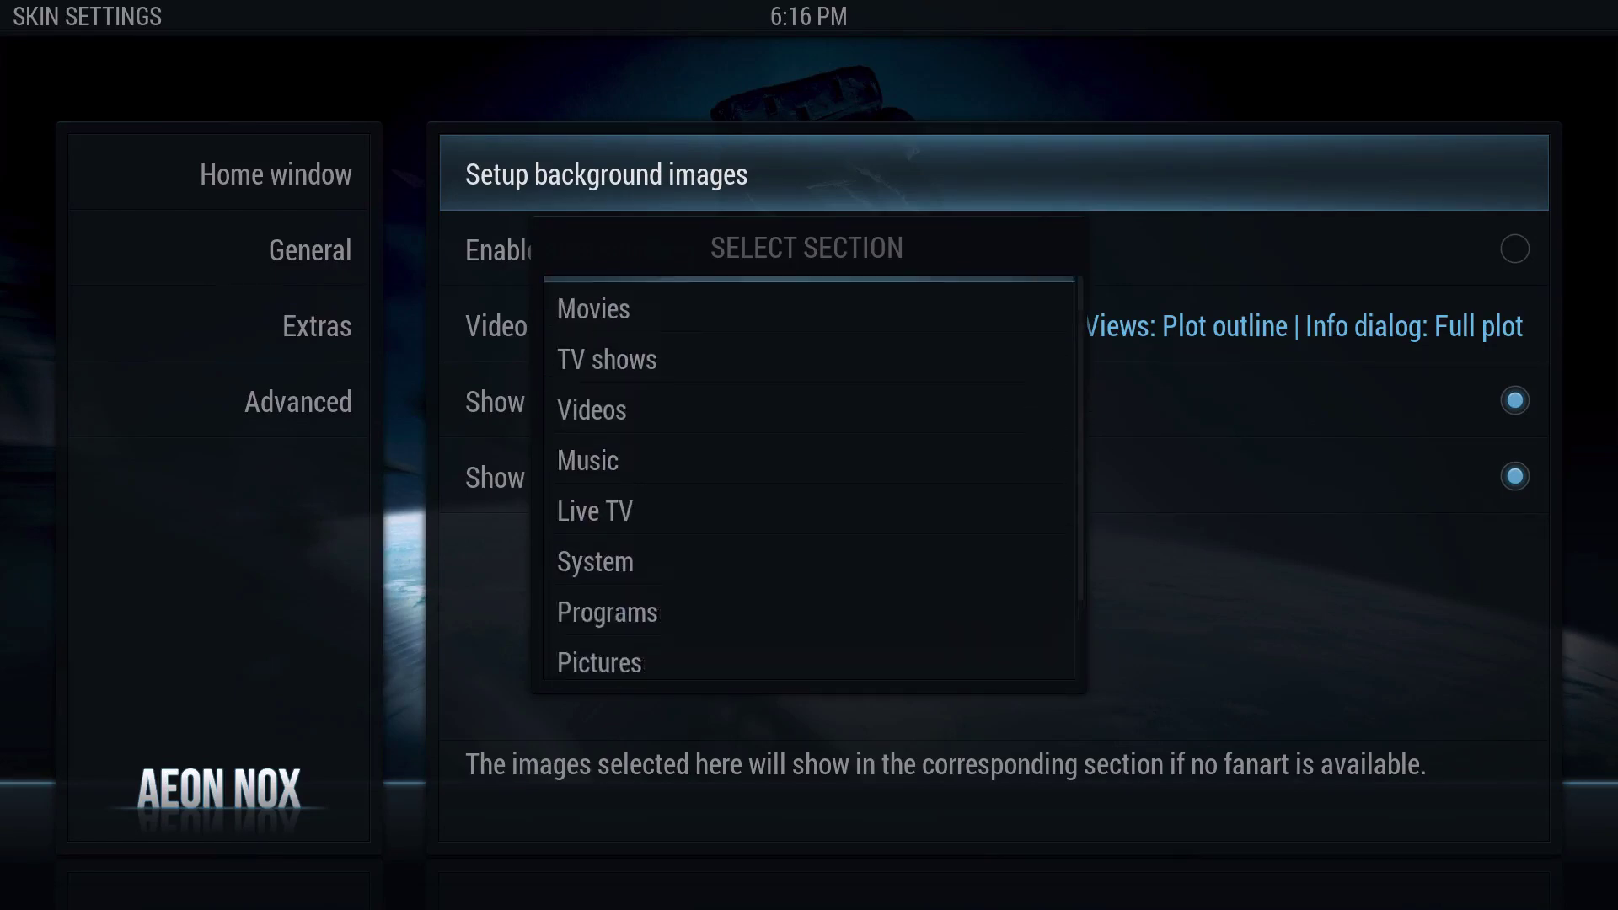
{"action": "key", "text": "Up"}
{"action": "key", "text": "Up"}
{"action": "key", "text": "Up"}
{"action": "key", "text": "Up"}
{"action": "key", "text": "Up"}
{"action": "key", "text": "Up"}
{"action": "key", "text": "Up"}
{"action": "key", "text": "Up"}
{"action": "key", "text": "Up"}
{"action": "key", "text": "Up"}
{"action": "key", "text": "Up"}
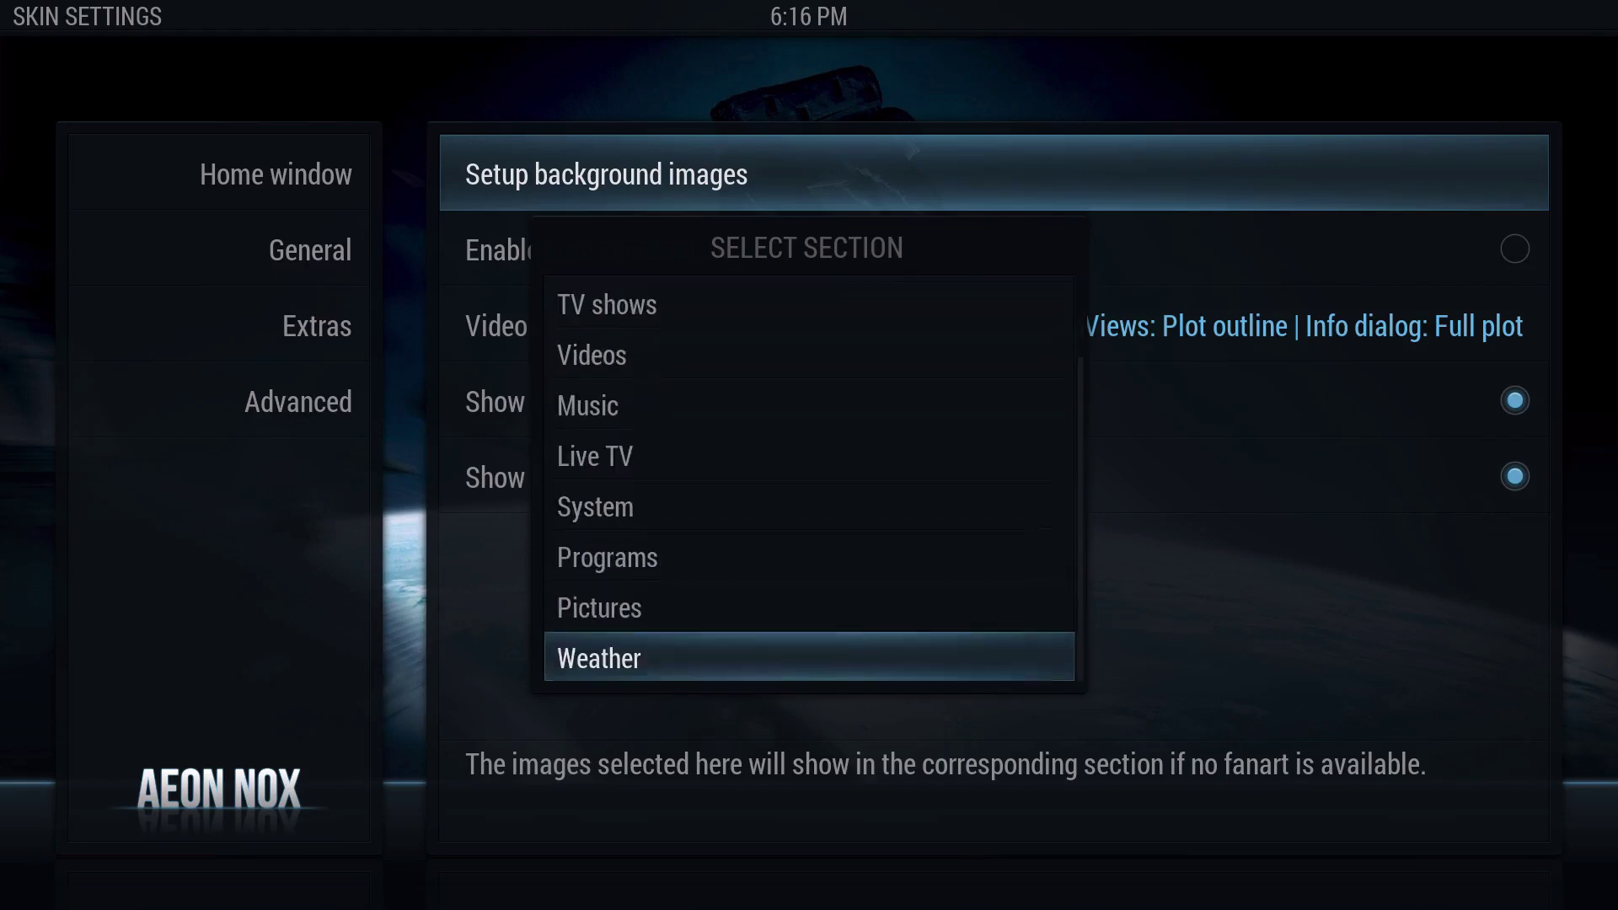
{"action": "key", "text": "Down"}
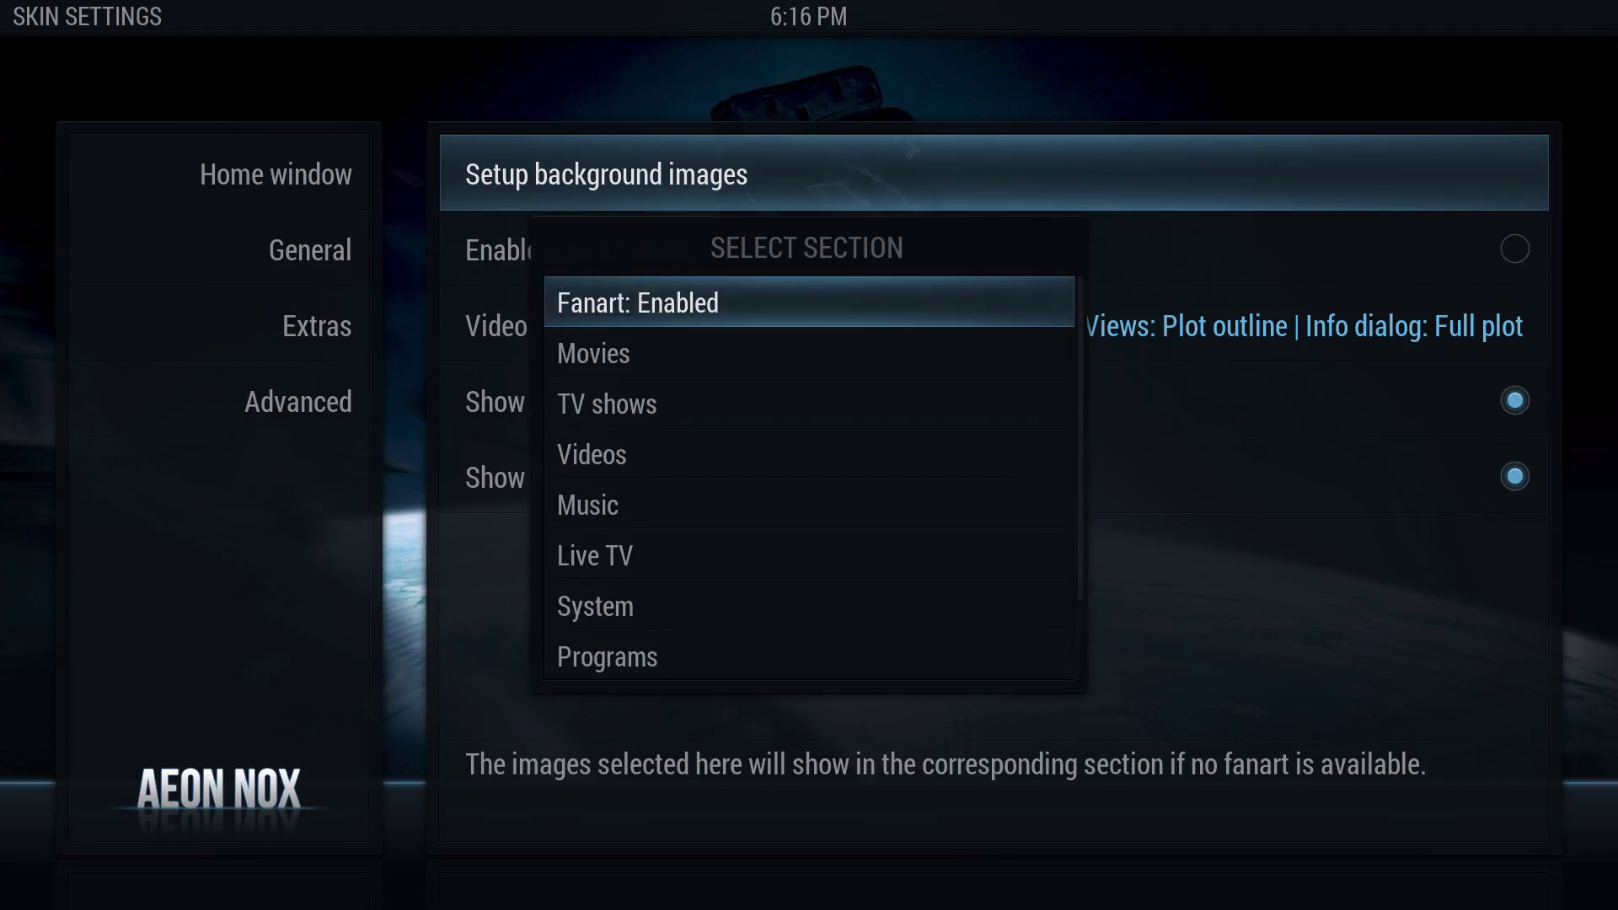
{"action": "key", "text": "Escape"}
{"action": "key", "text": "Left"}
Step: In the Aeon Nox main menu setup, choose Set single image background for the MOVIES item
{"action": "key", "text": "Up"}
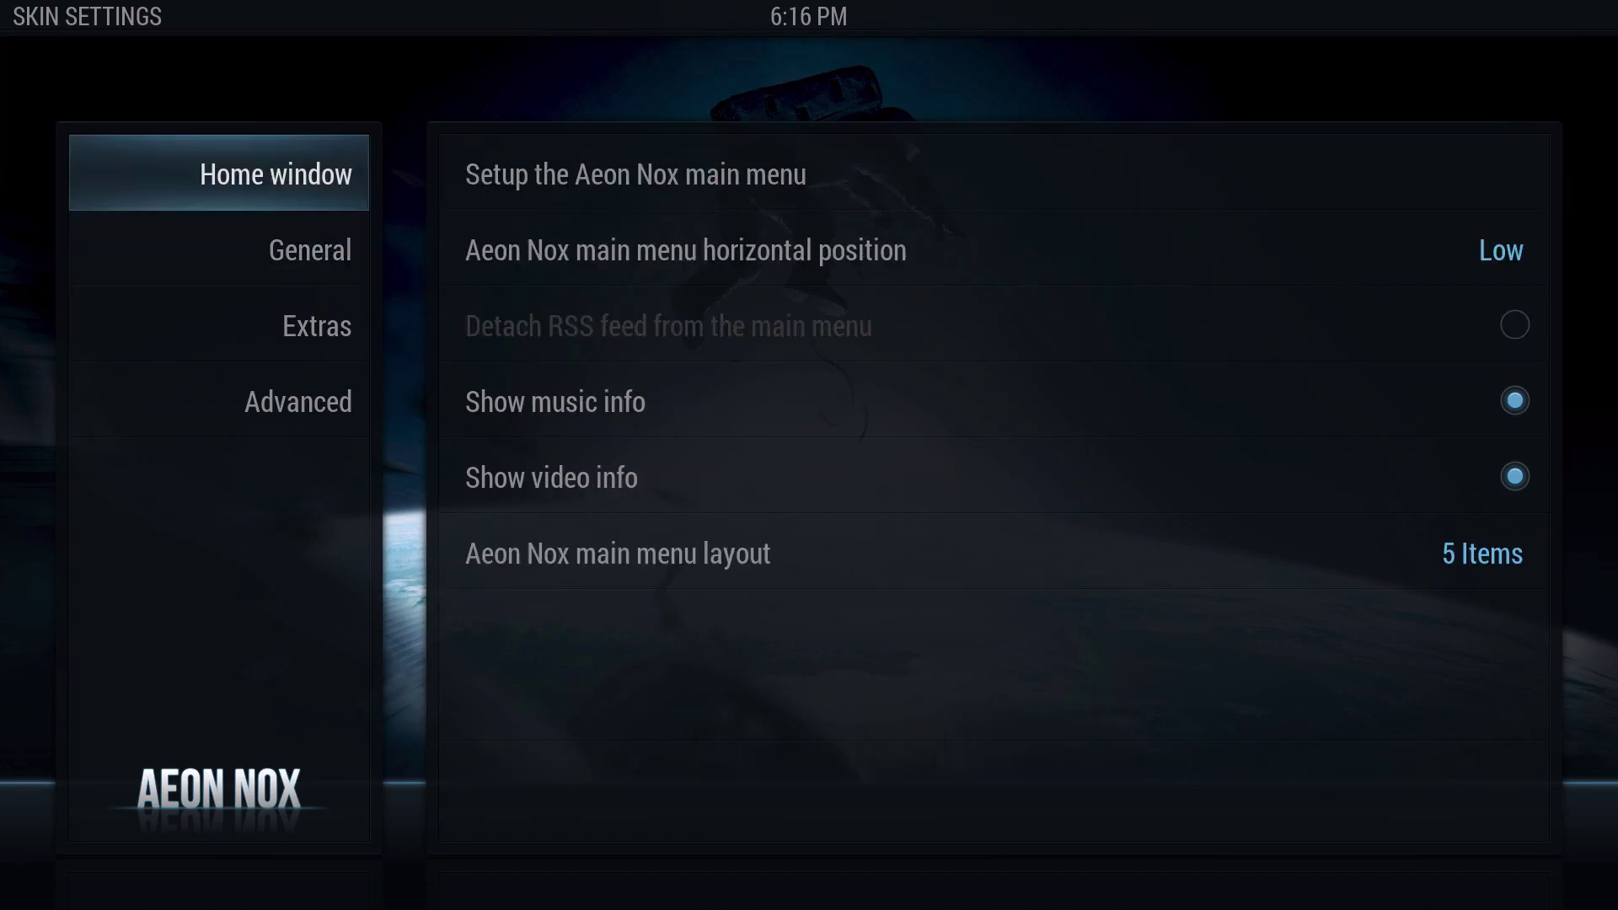
{"action": "key", "text": "Right"}
{"action": "key", "text": "Return"}
{"action": "key", "text": "Down"}
{"action": "key", "text": "Down"}
{"action": "key", "text": "Down"}
{"action": "key", "text": "Down"}
{"action": "key", "text": "Down"}
{"action": "key", "text": "Down"}
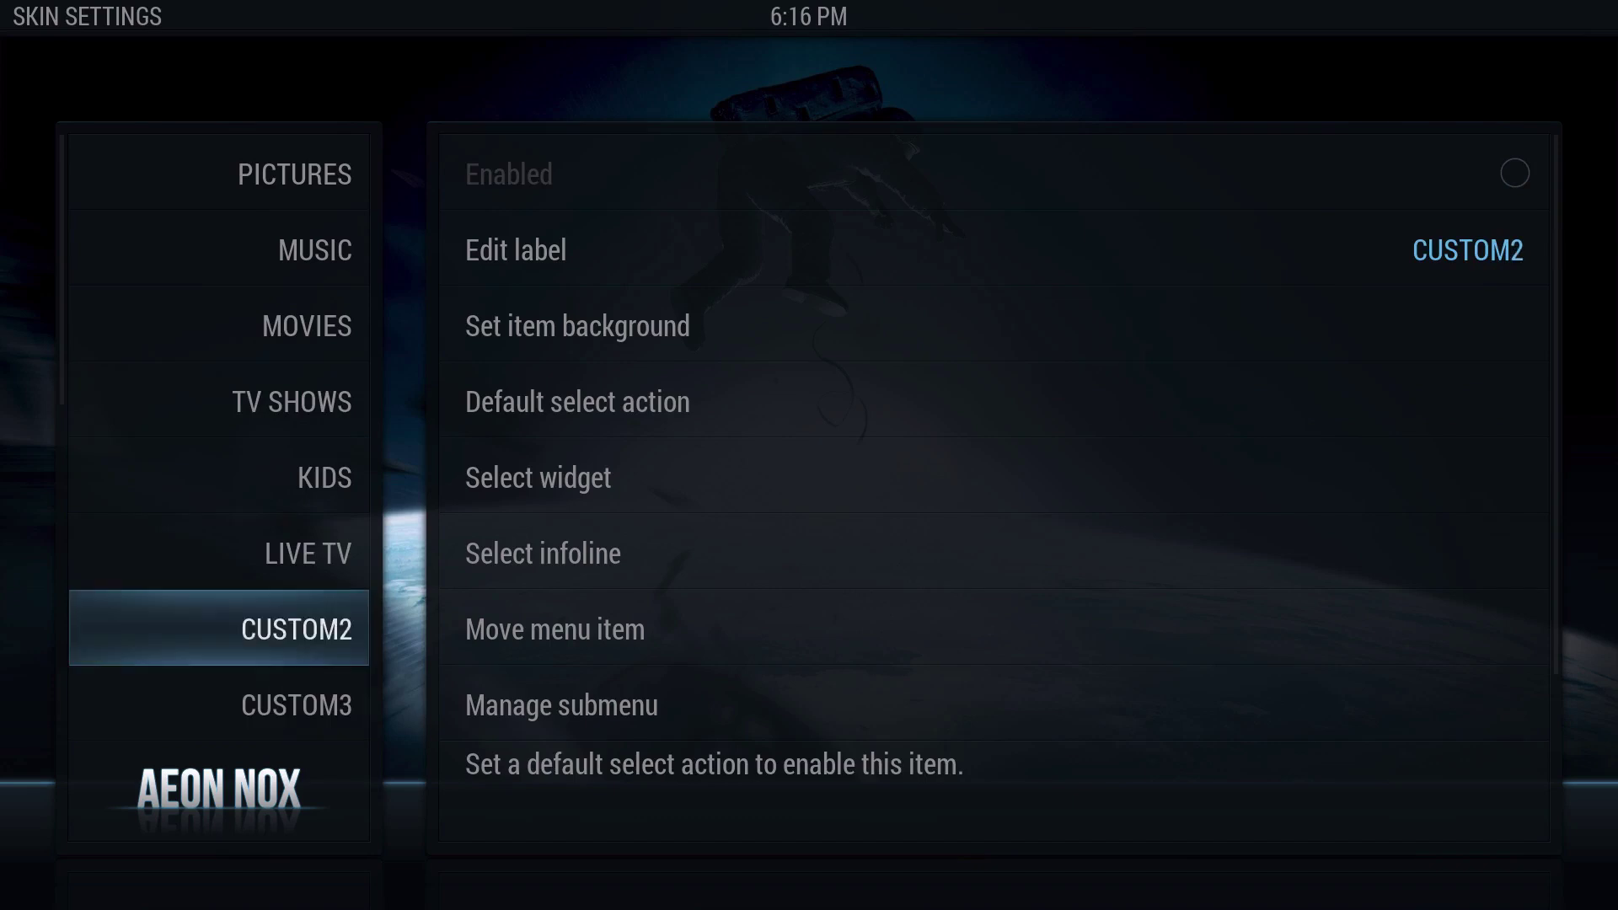
{"action": "key", "text": "Down"}
{"action": "key", "text": "Down"}
{"action": "key", "text": "Up"}
{"action": "key", "text": "Up"}
{"action": "key", "text": "Up"}
{"action": "key", "text": "Up"}
{"action": "key", "text": "Up"}
{"action": "key", "text": "Up"}
{"action": "key", "text": "Up"}
{"action": "key", "text": "Up"}
{"action": "key", "text": "Up"}
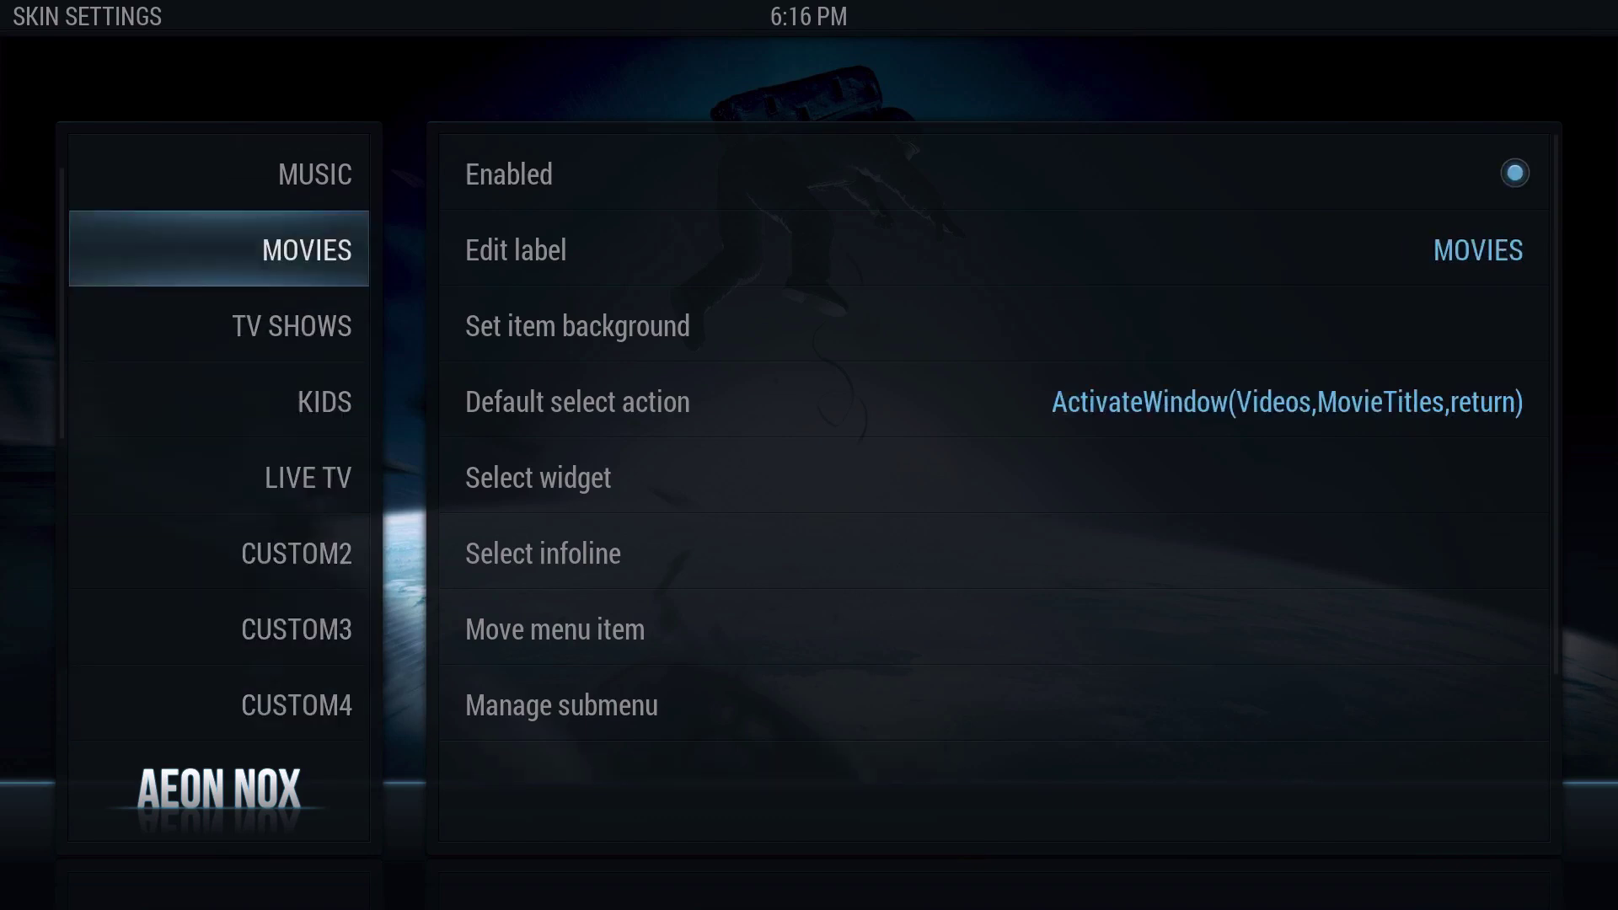
{"action": "key", "text": "Down"}
{"action": "key", "text": "Down"}
{"action": "key", "text": "Down"}
{"action": "key", "text": "Down"}
{"action": "key", "text": "Up"}
{"action": "key", "text": "Right"}
{"action": "key", "text": "Down"}
{"action": "key", "text": "Down"}
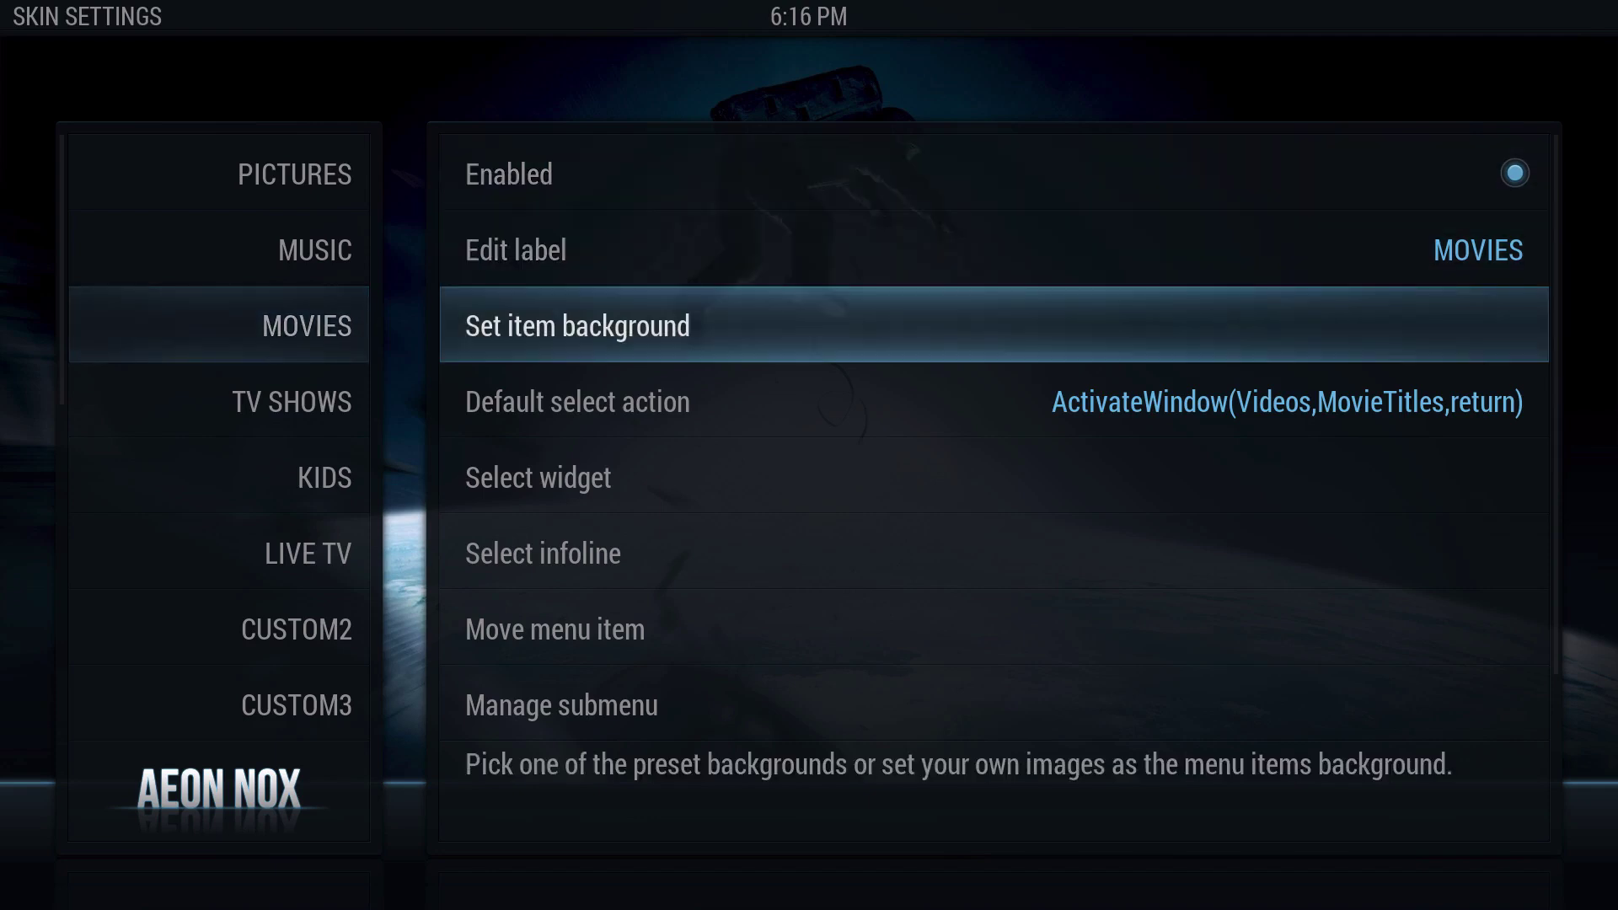
{"action": "key", "text": "Return"}
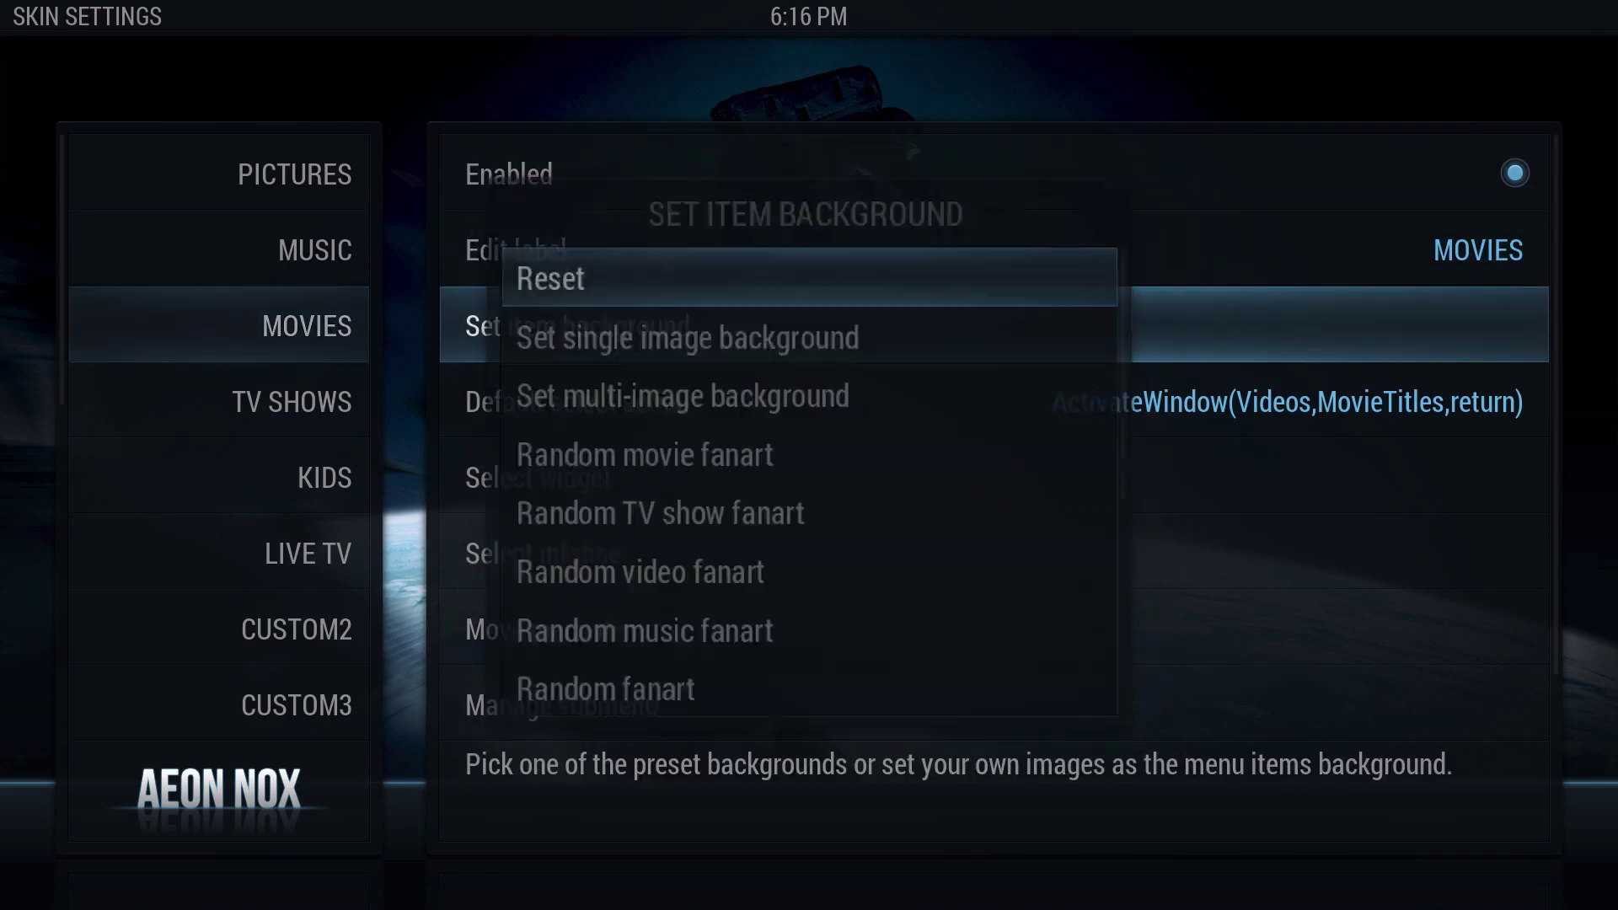
{"action": "key", "text": "Down"}
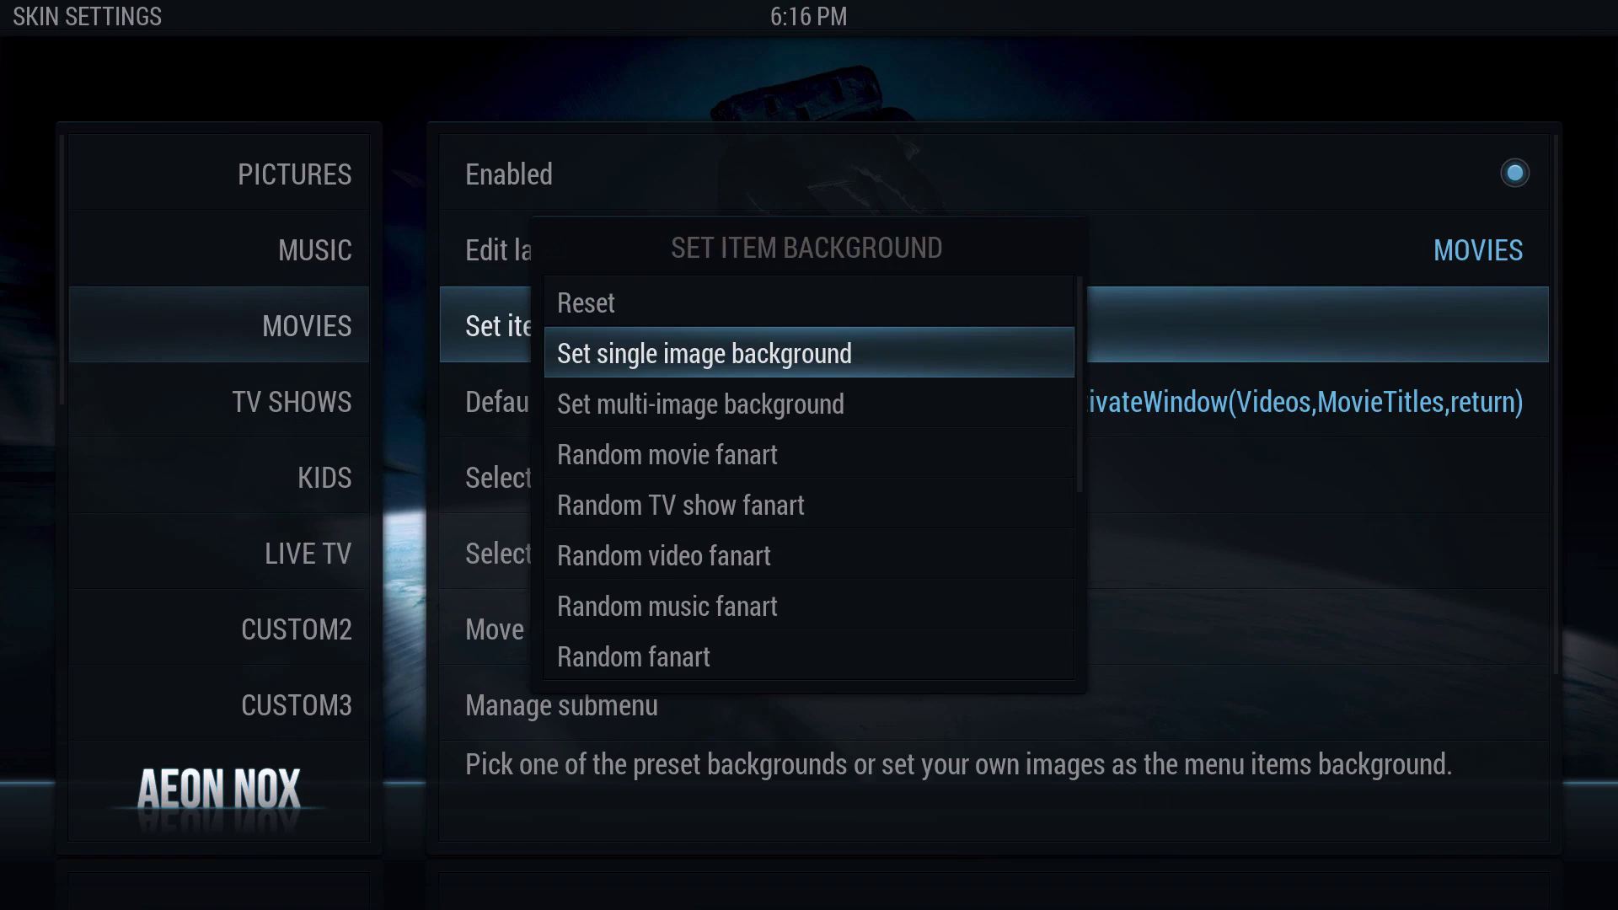
{"action": "key", "text": "Return"}
Step: Browse Home > Library > Application Support > Kodi in the image browser, landing on addons
{"action": "key", "text": "Down"}
{"action": "key", "text": "Down"}
{"action": "key", "text": "Return"}
{"action": "key", "text": "Down"}
{"action": "key", "text": "Down"}
{"action": "key", "text": "Down"}
{"action": "key", "text": "Down"}
{"action": "key", "text": "Down"}
{"action": "key", "text": "Down"}
{"action": "key", "text": "Down"}
{"action": "key", "text": "Return"}
{"action": "key", "text": "Down"}
{"action": "key", "text": "Down"}
{"action": "key", "text": "Down"}
{"action": "key", "text": "Return"}
{"action": "key", "text": "Down"}
{"action": "key", "text": "Up"}
{"action": "key", "text": "Down"}
{"action": "key", "text": "Down"}
{"action": "key", "text": "Up"}
{"action": "key", "text": "Up"}
{"action": "key", "text": "Up"}
{"action": "key", "text": "Up"}
{"action": "key", "text": "Up"}
{"action": "key", "text": "Up"}
{"action": "key", "text": "Up"}
{"action": "key", "text": "Up"}
{"action": "key", "text": "Up"}
{"action": "key", "text": "Up"}
{"action": "key", "text": "Up"}
{"action": "key", "text": "Up"}
{"action": "key", "text": "Up"}
{"action": "key", "text": "Up"}
{"action": "key", "text": "Up"}
{"action": "key", "text": "Down"}
{"action": "key", "text": "Down"}
{"action": "key", "text": "Return"}
{"action": "key", "text": "Down"}
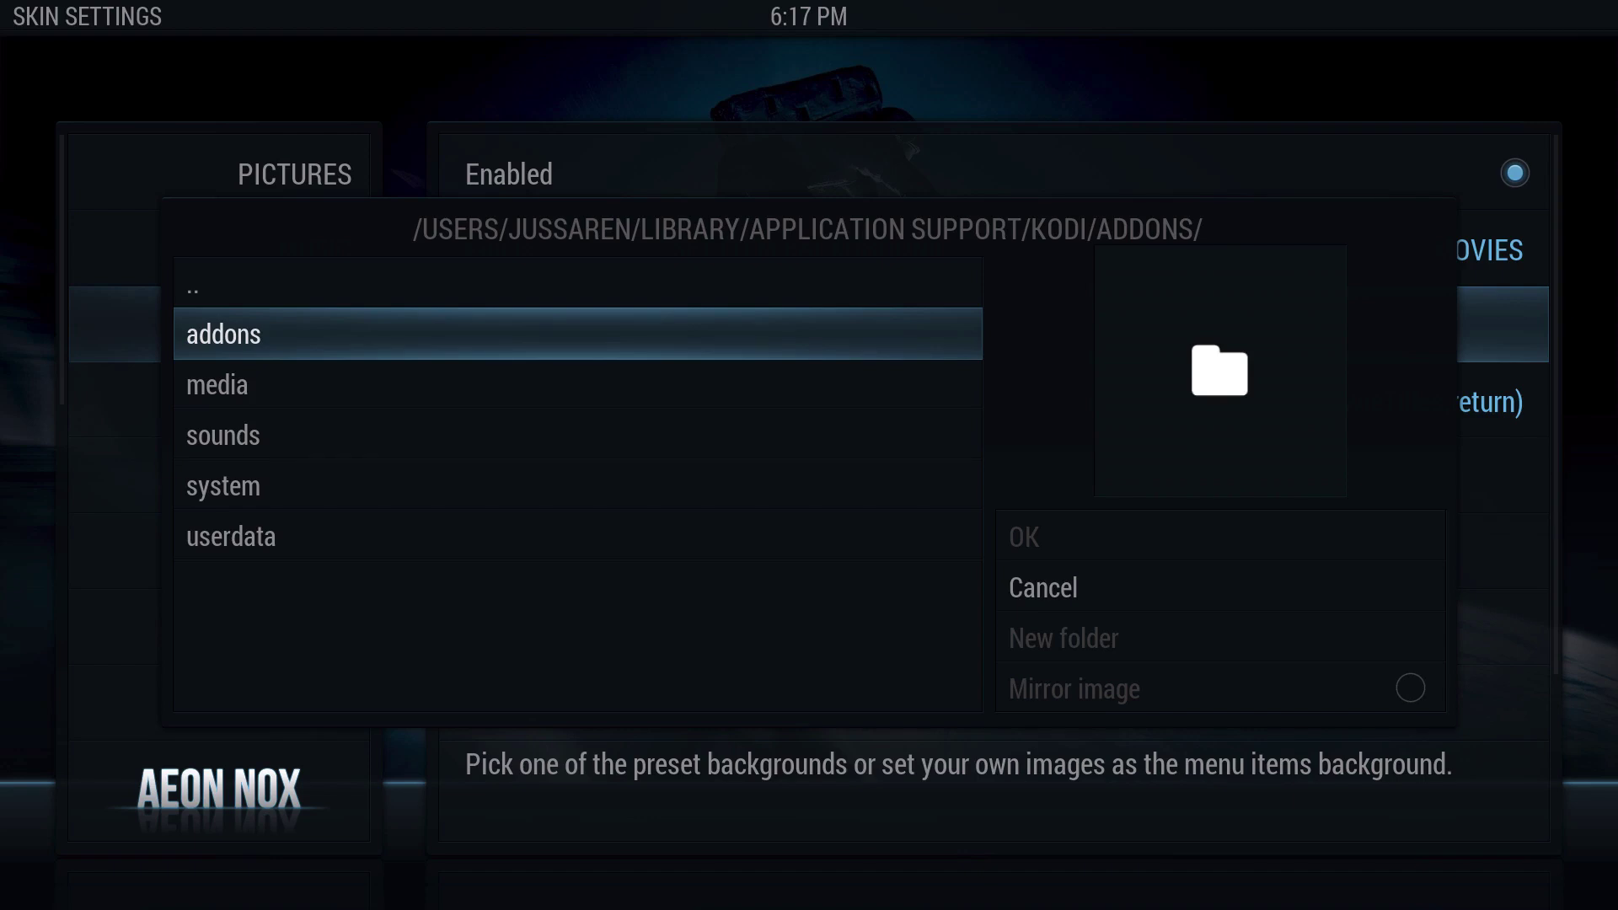
Step: Browse into addons > skin.aeon.nox.5 > backgrounds in the image picker
{"action": "key", "text": "Return"}
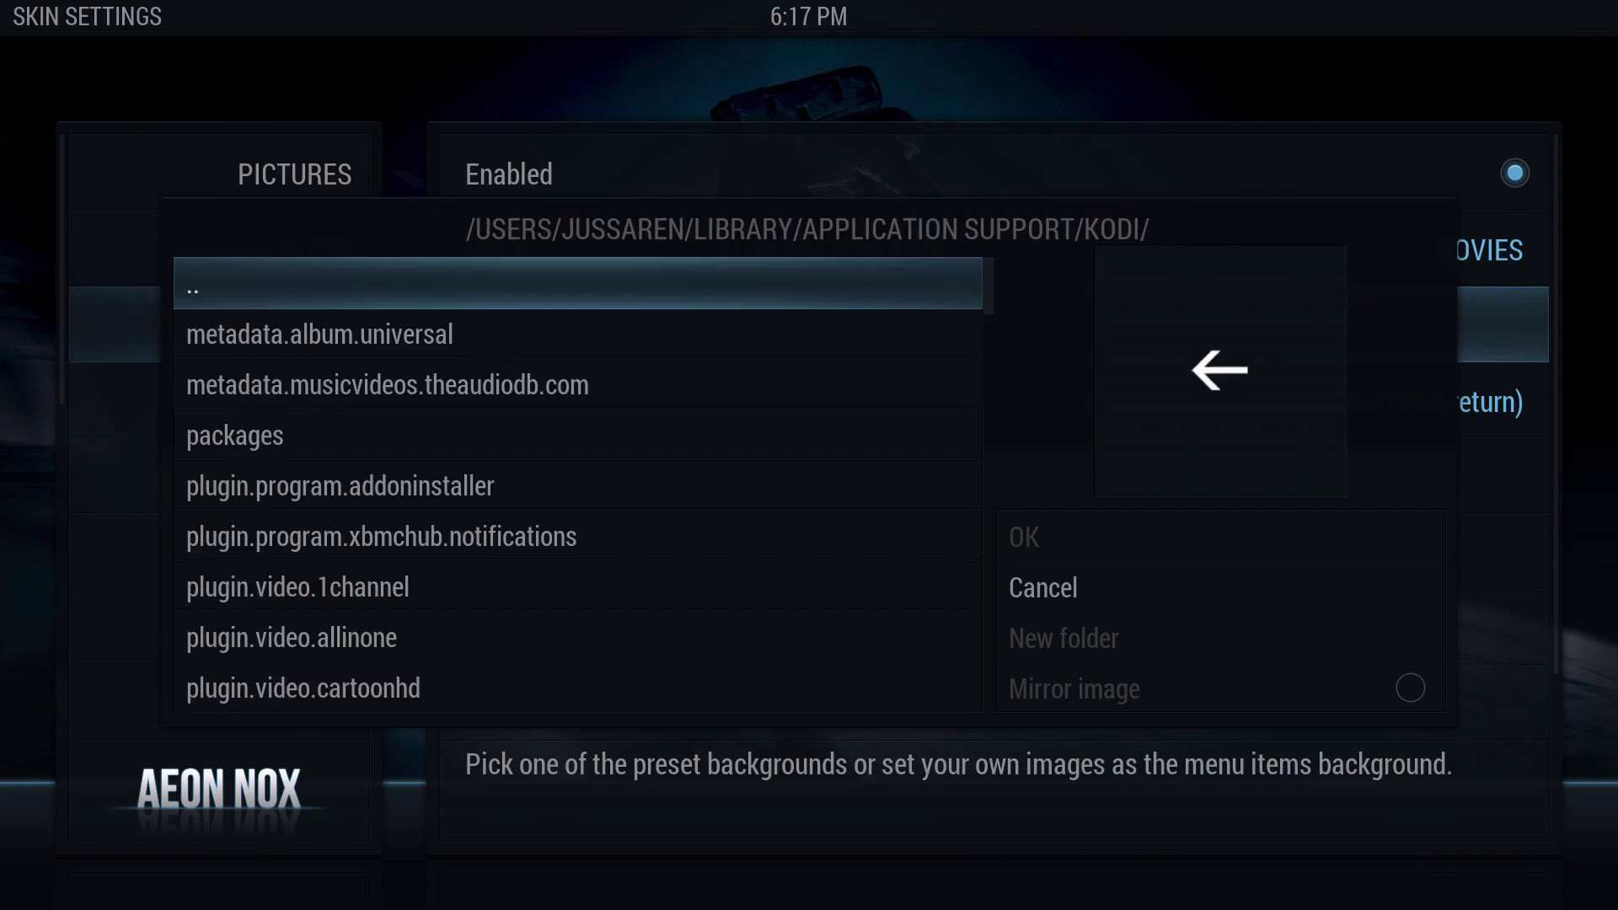
{"action": "key", "text": "Up"}
{"action": "key", "text": "Down"}
{"action": "key", "text": "Up"}
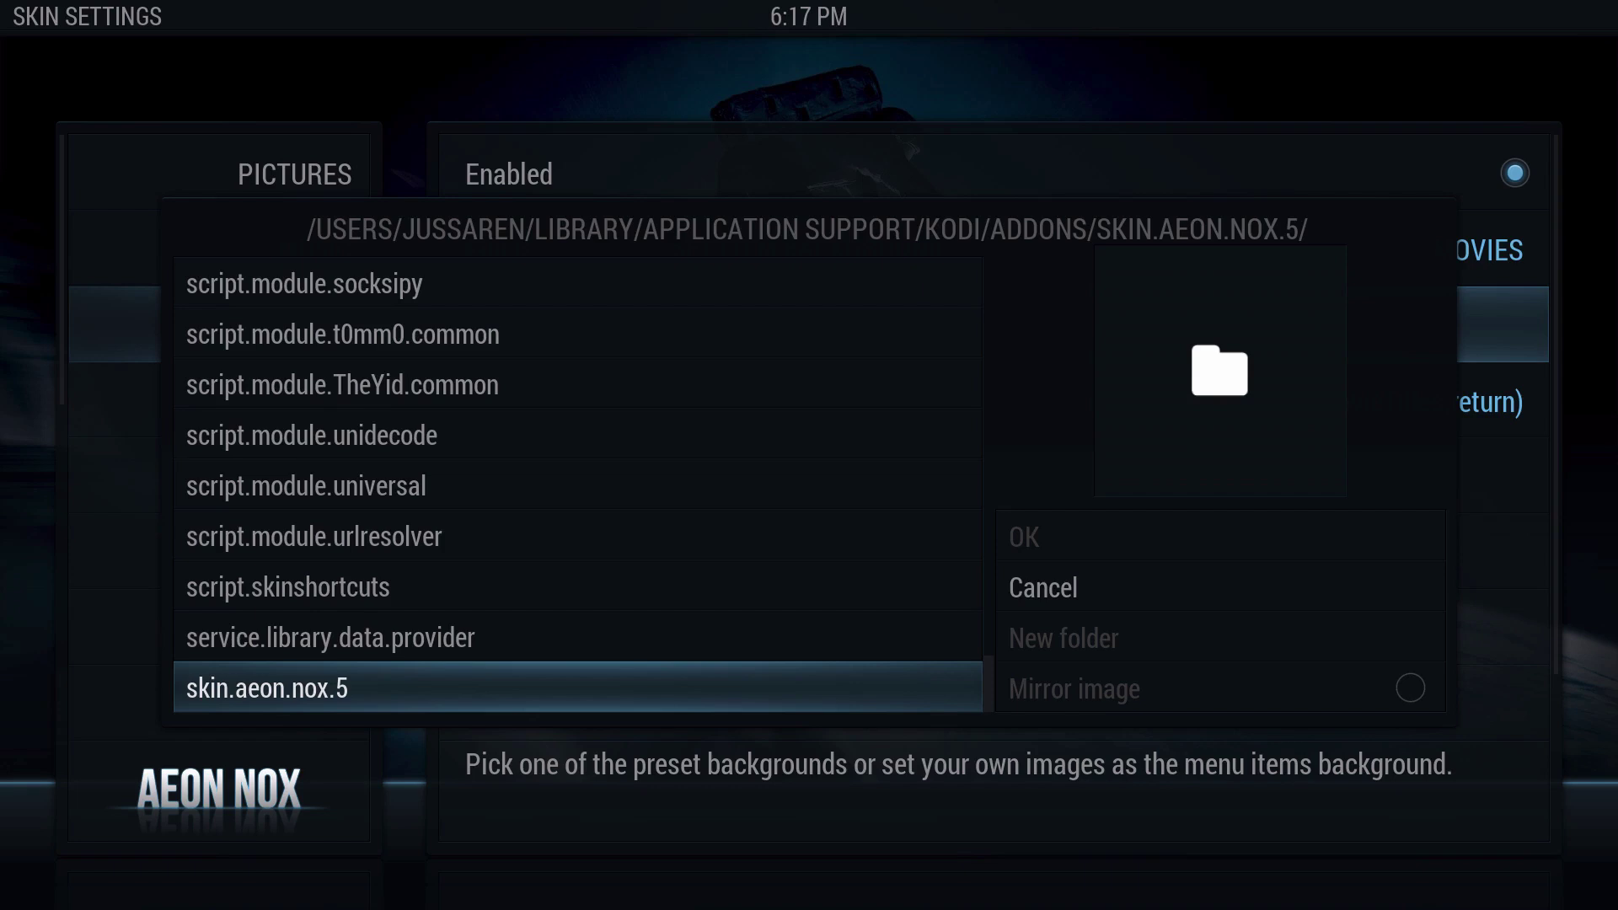
{"action": "key", "text": "Return"}
{"action": "key", "text": "Up"}
{"action": "key", "text": "Down"}
{"action": "key", "text": "Down"}
{"action": "key", "text": "Down"}
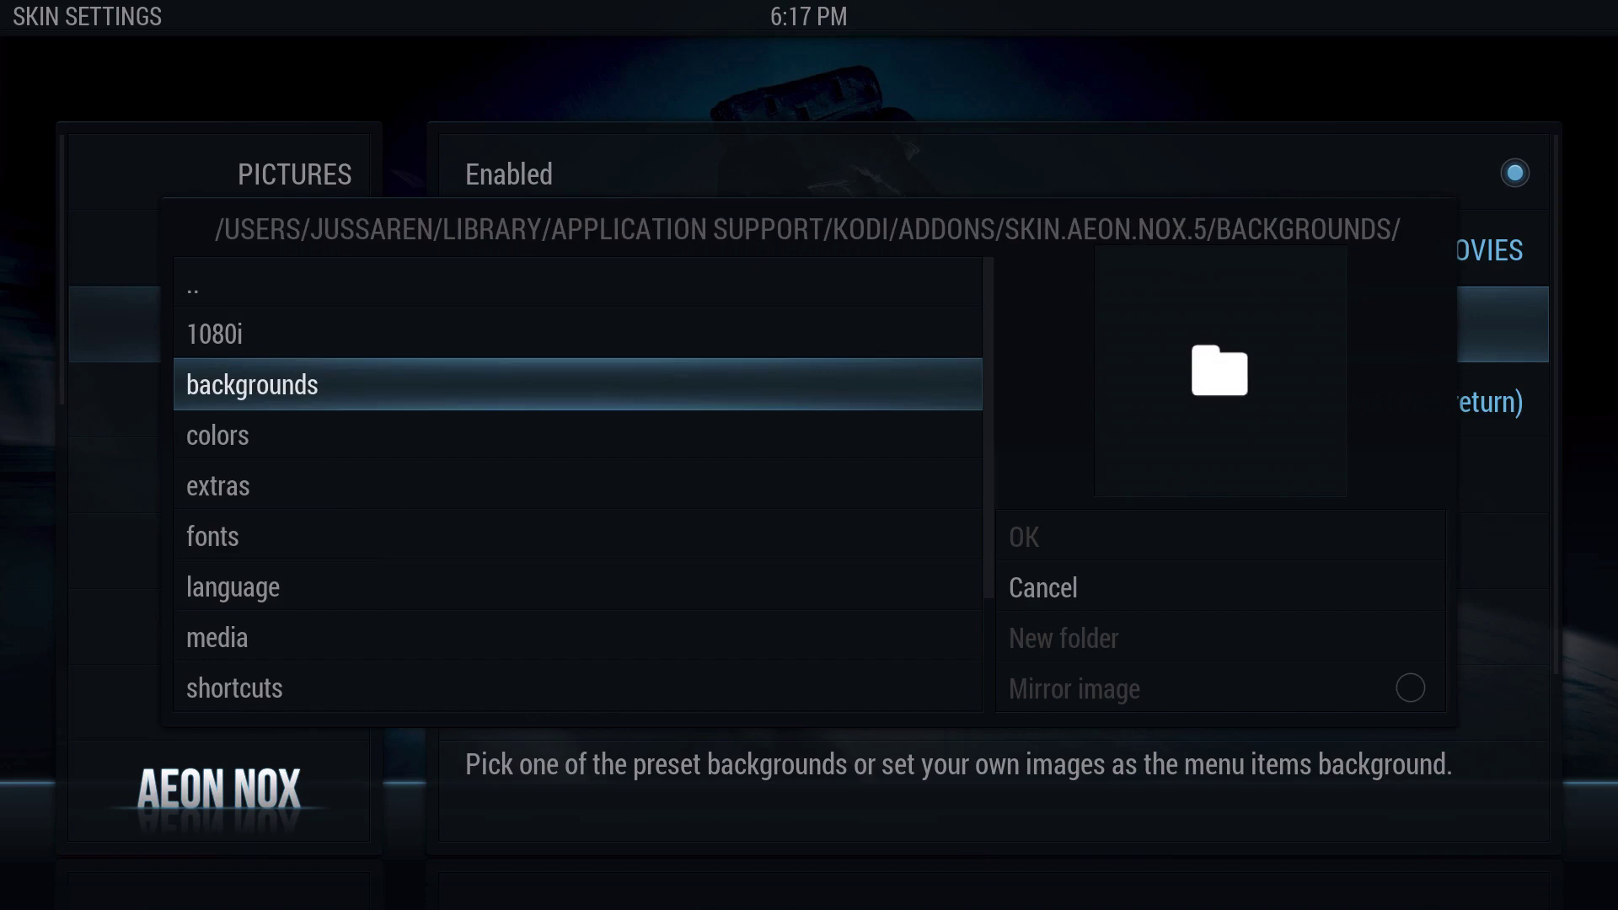
{"action": "key", "text": "Return"}
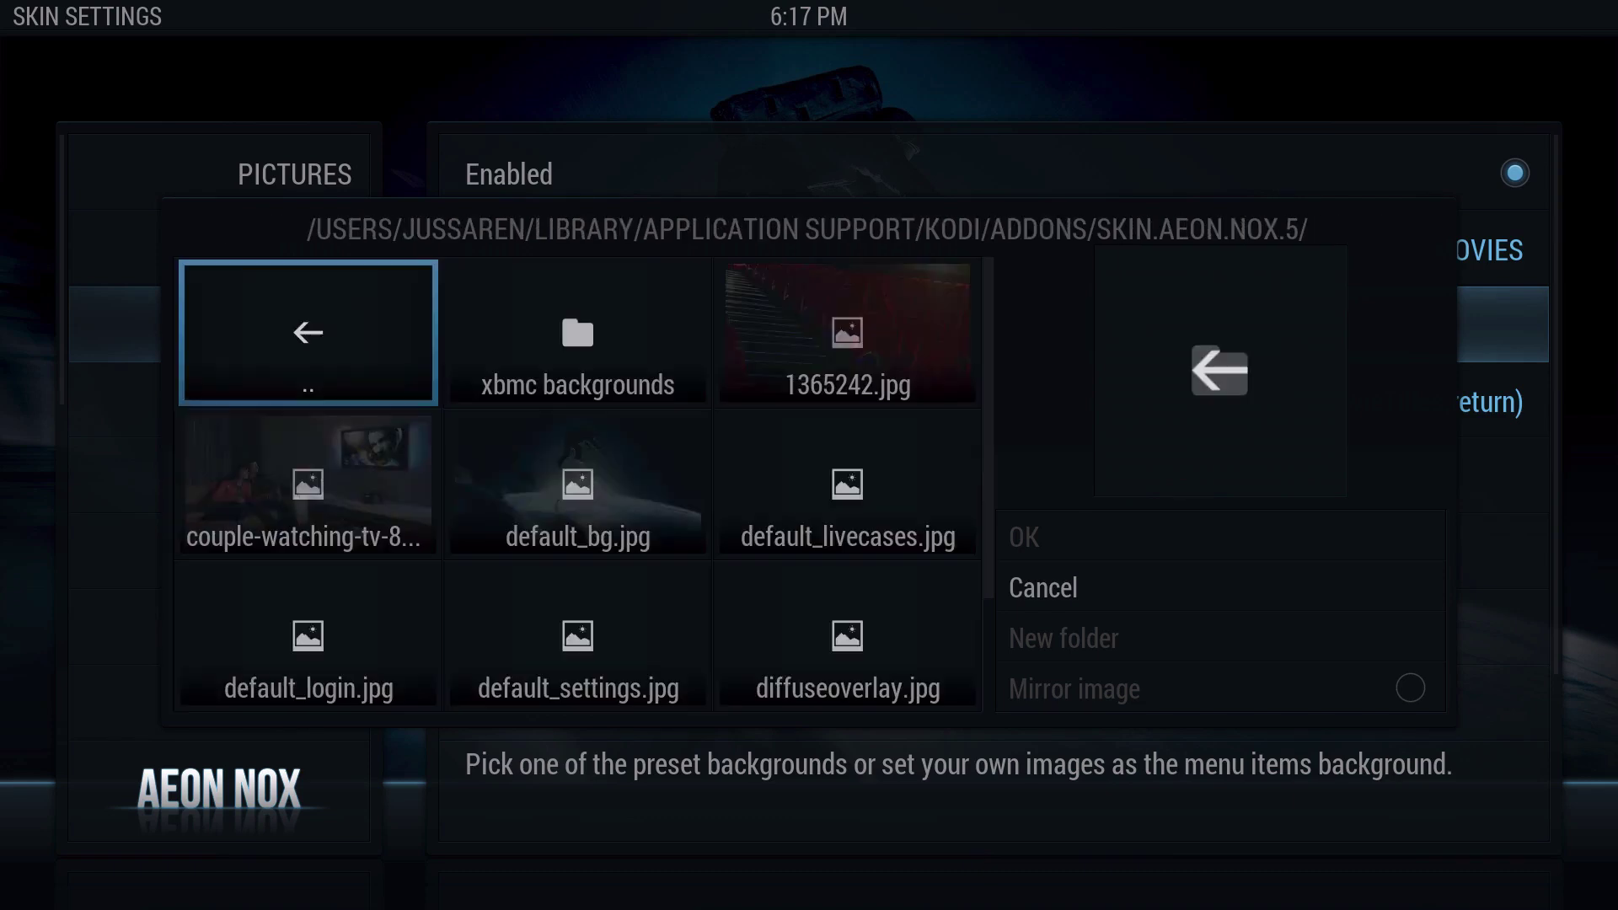
Step: Pick the cinema-seats image 1365242.jpg as the MOVIES background, then exit Skin Settings
{"action": "key", "text": "Right"}
{"action": "key", "text": "Right"}
{"action": "key", "text": "Down"}
{"action": "key", "text": "Down"}
{"action": "key", "text": "Left"}
{"action": "key", "text": "Down"}
{"action": "key", "text": "Up"}
{"action": "key", "text": "Up"}
{"action": "key", "text": "Up"}
{"action": "key", "text": "Down"}
{"action": "key", "text": "Down"}
{"action": "key", "text": "Down"}
{"action": "key", "text": "Left"}
{"action": "key", "text": "Up"}
{"action": "key", "text": "Right"}
{"action": "key", "text": "Right"}
{"action": "key", "text": "Up"}
{"action": "key", "text": "Up"}
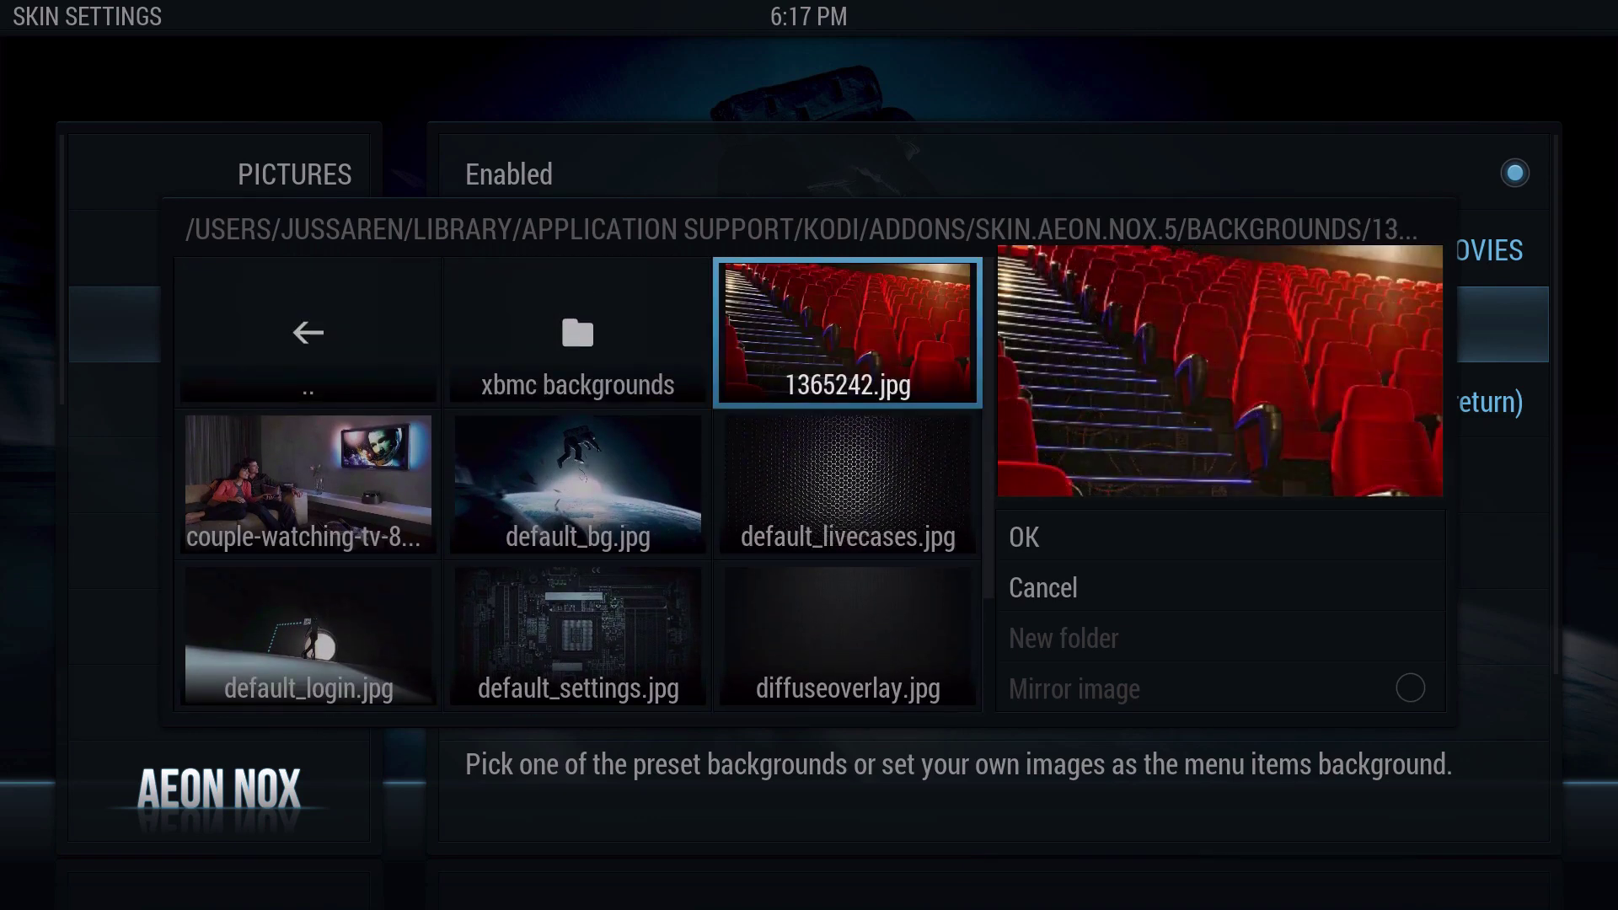
{"action": "key", "text": "Left"}
{"action": "key", "text": "Right"}
{"action": "key", "text": "Return"}
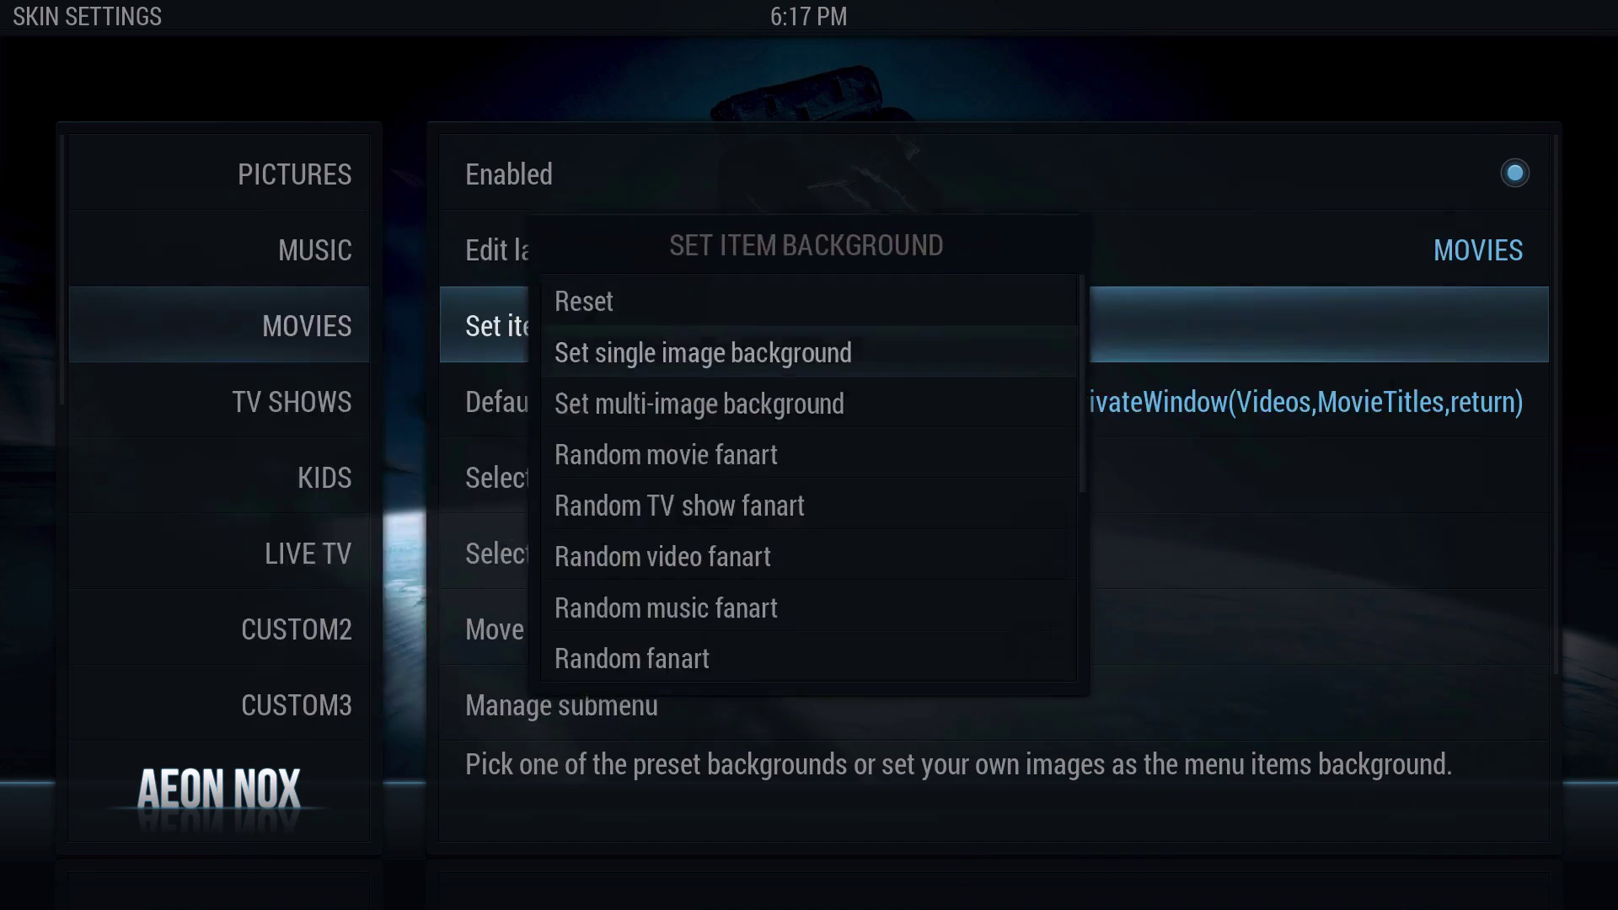
{"action": "key", "text": "Escape"}
{"action": "key", "text": "Escape"}
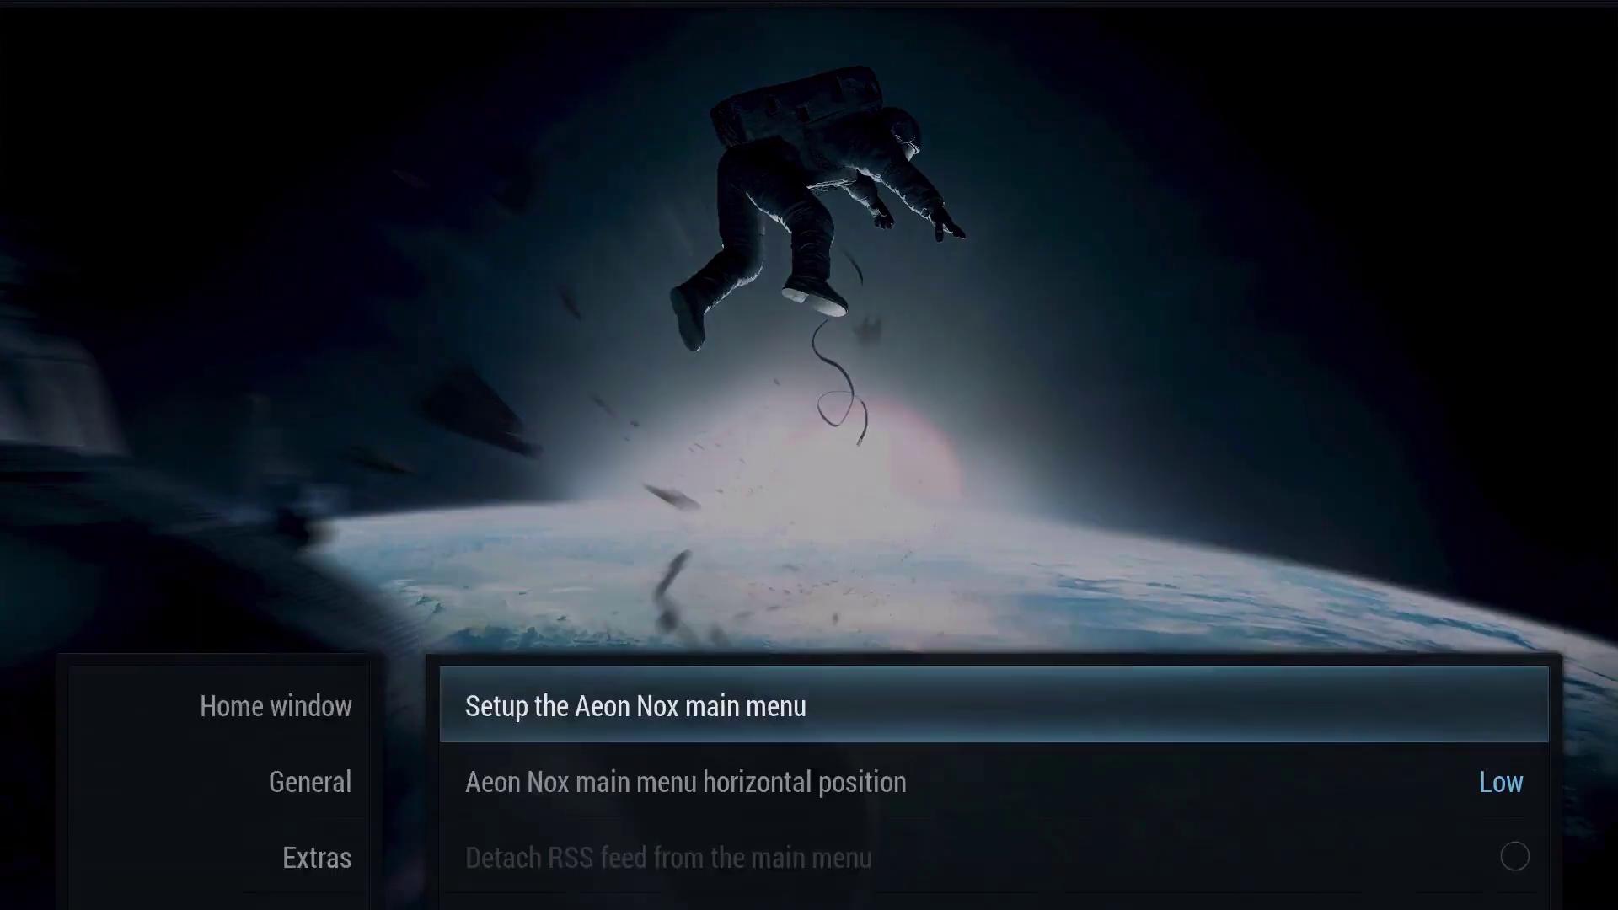
Step: Check the new cinema-seats background on the MOVIES home item
{"action": "key", "text": "Right"}
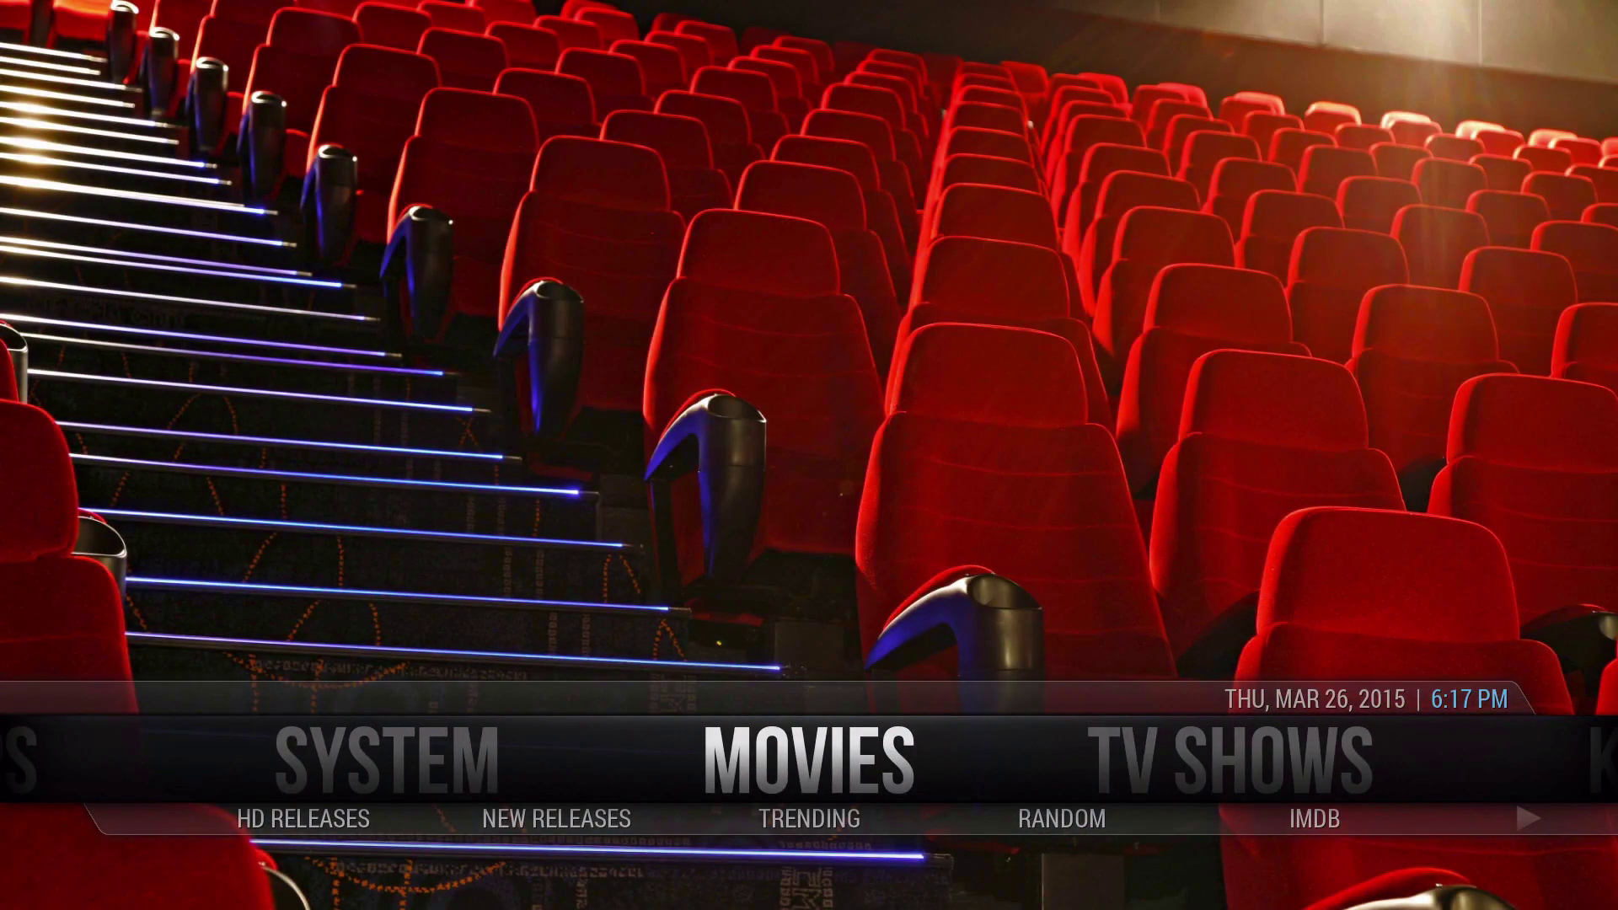
{"action": "key", "text": "Left"}
{"action": "key", "text": "Right"}
Step: Go to SYSTEM > Skin Settings and open Setup the Aeon Nox main menu
{"action": "key", "text": "Left"}
{"action": "key", "text": "Right"}
{"action": "key", "text": "Left"}
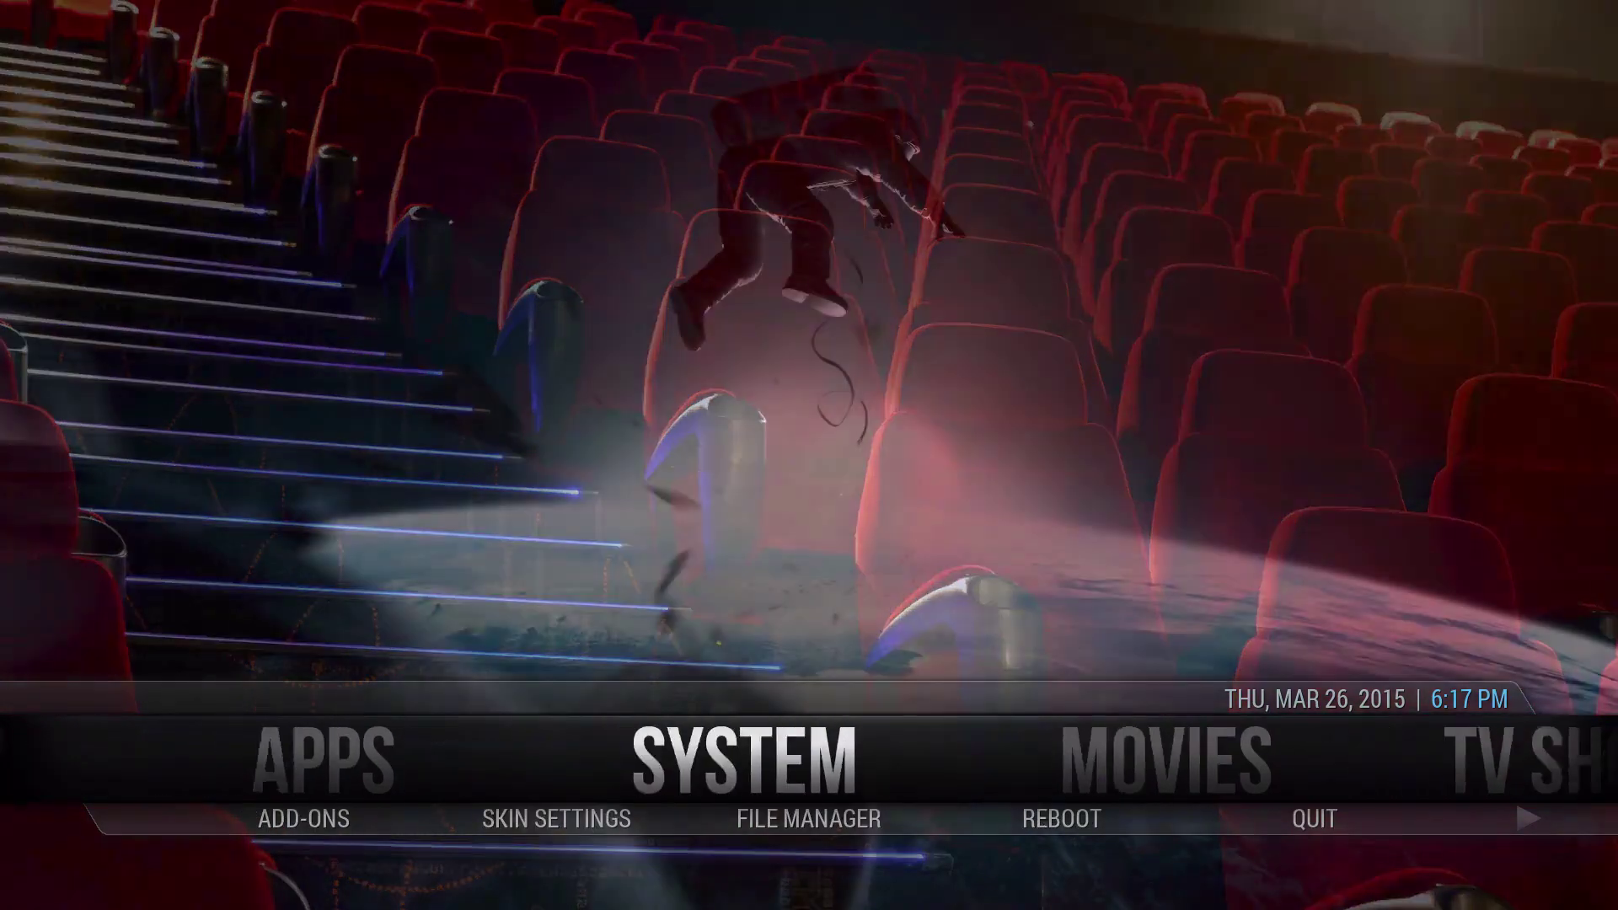
{"action": "key", "text": "Down"}
{"action": "key", "text": "Return"}
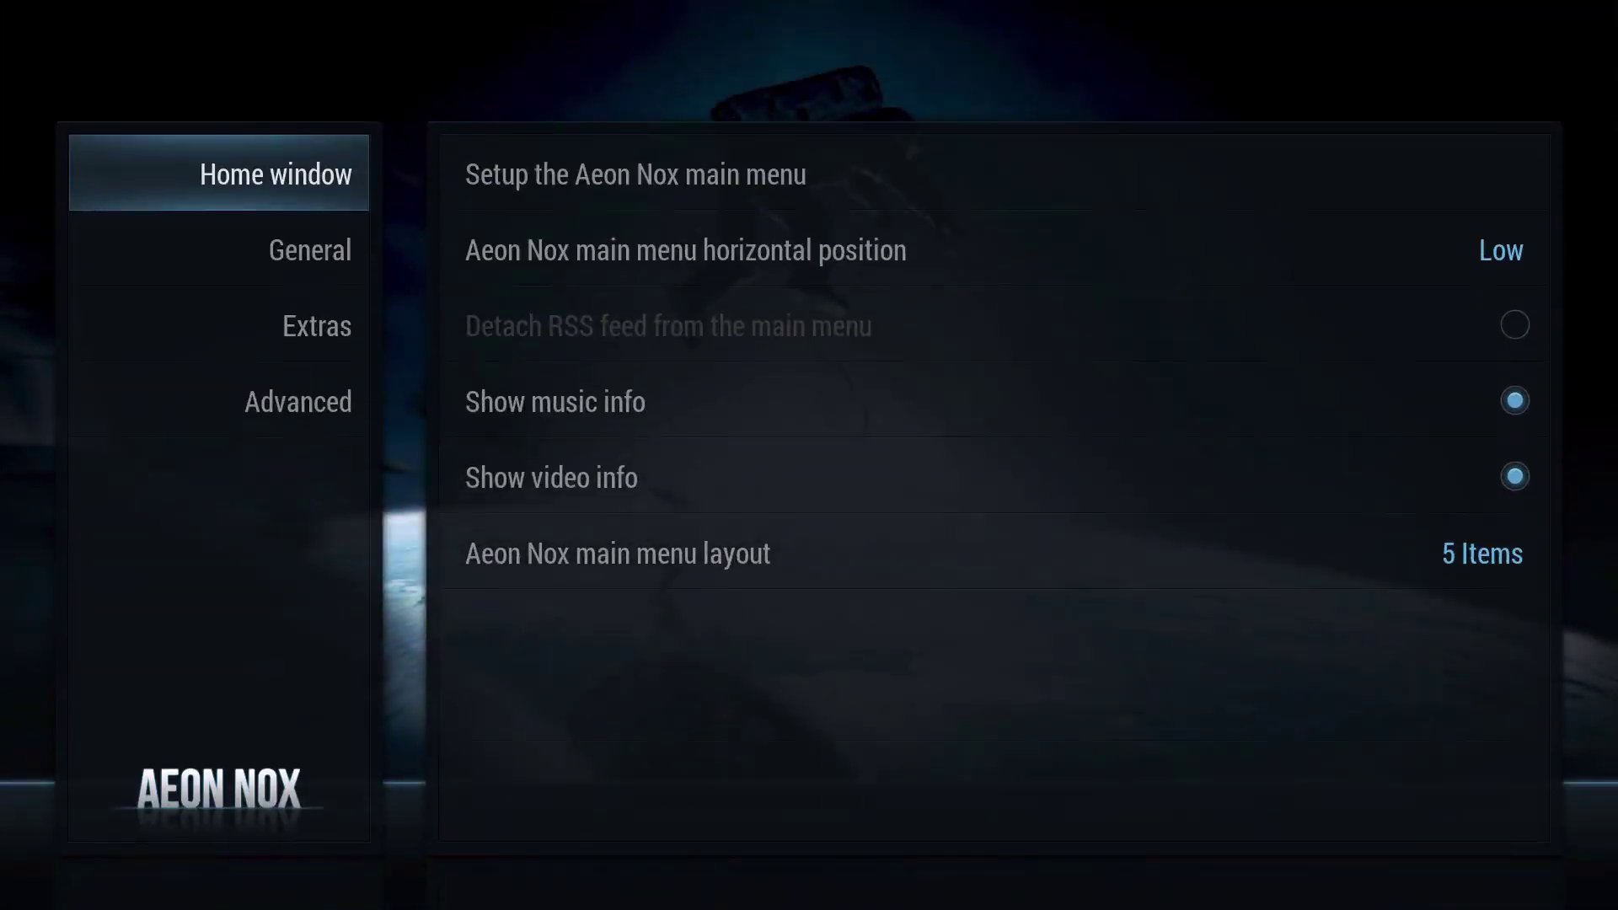
{"action": "key", "text": "Return"}
Step: Choose Set single image background for the TV SHOWS menu item
{"action": "key", "text": "Down"}
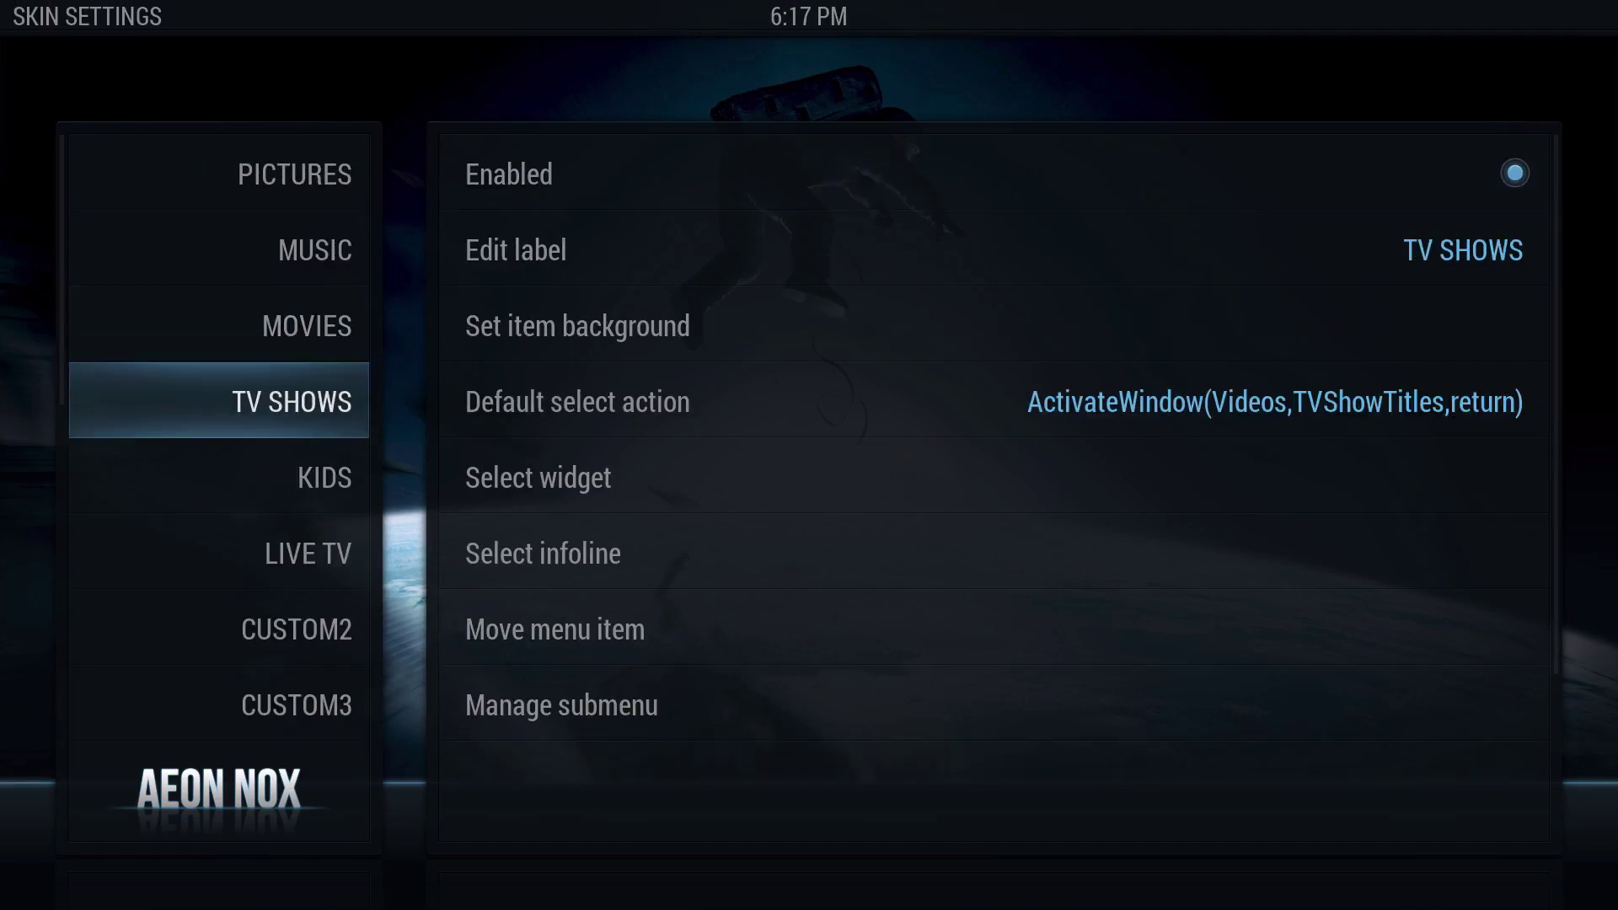
{"action": "key", "text": "Right"}
{"action": "key", "text": "Return"}
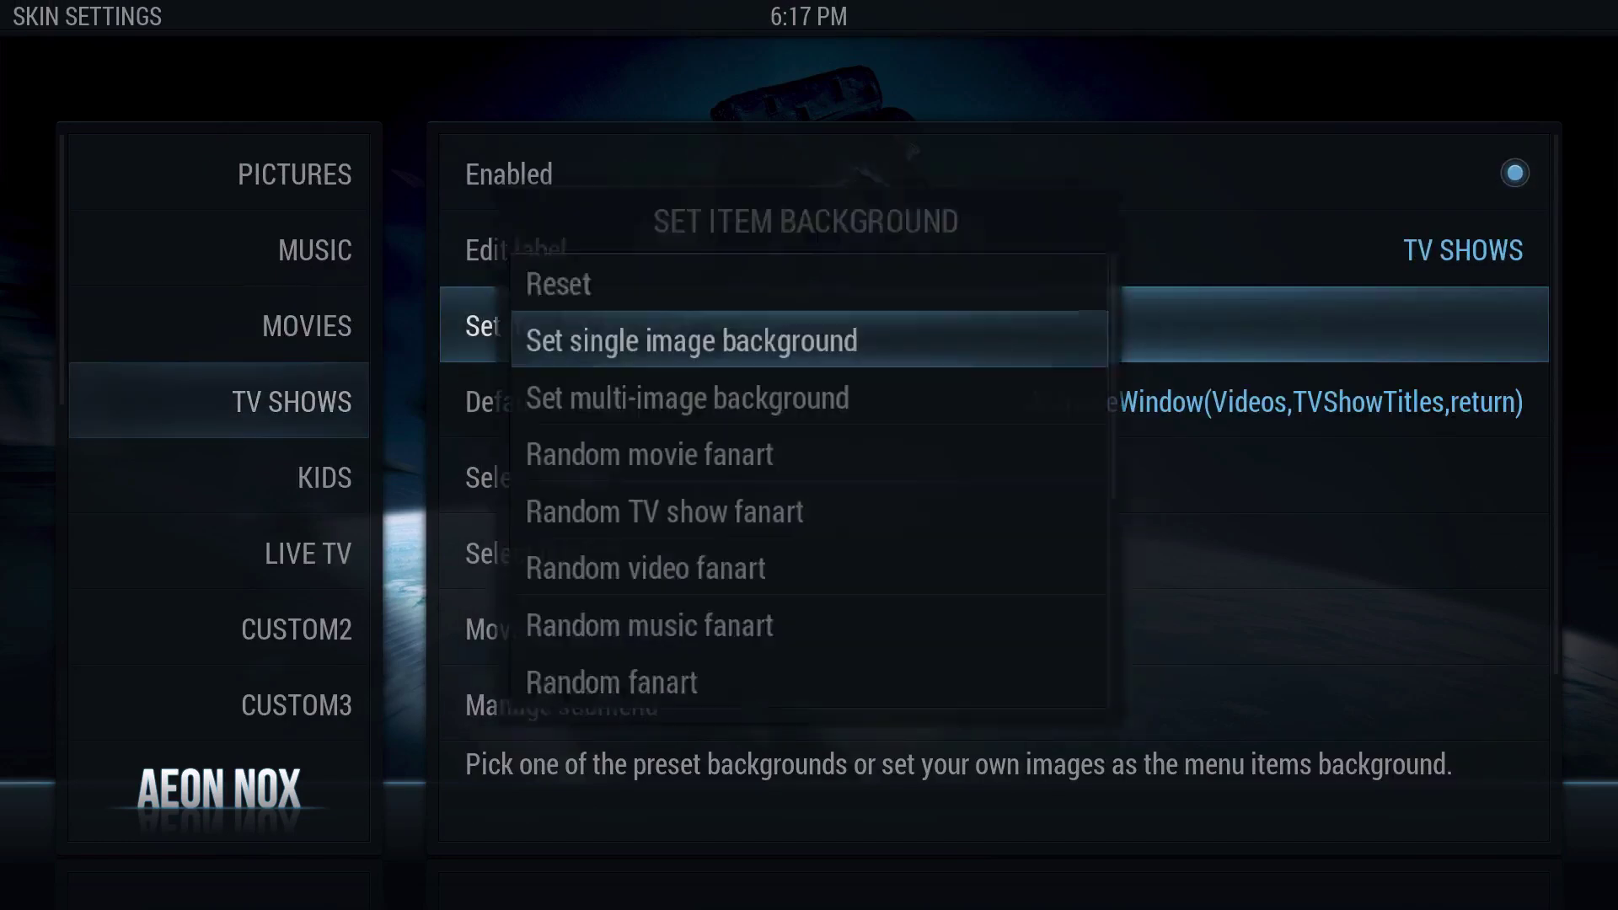
{"action": "key", "text": "Return"}
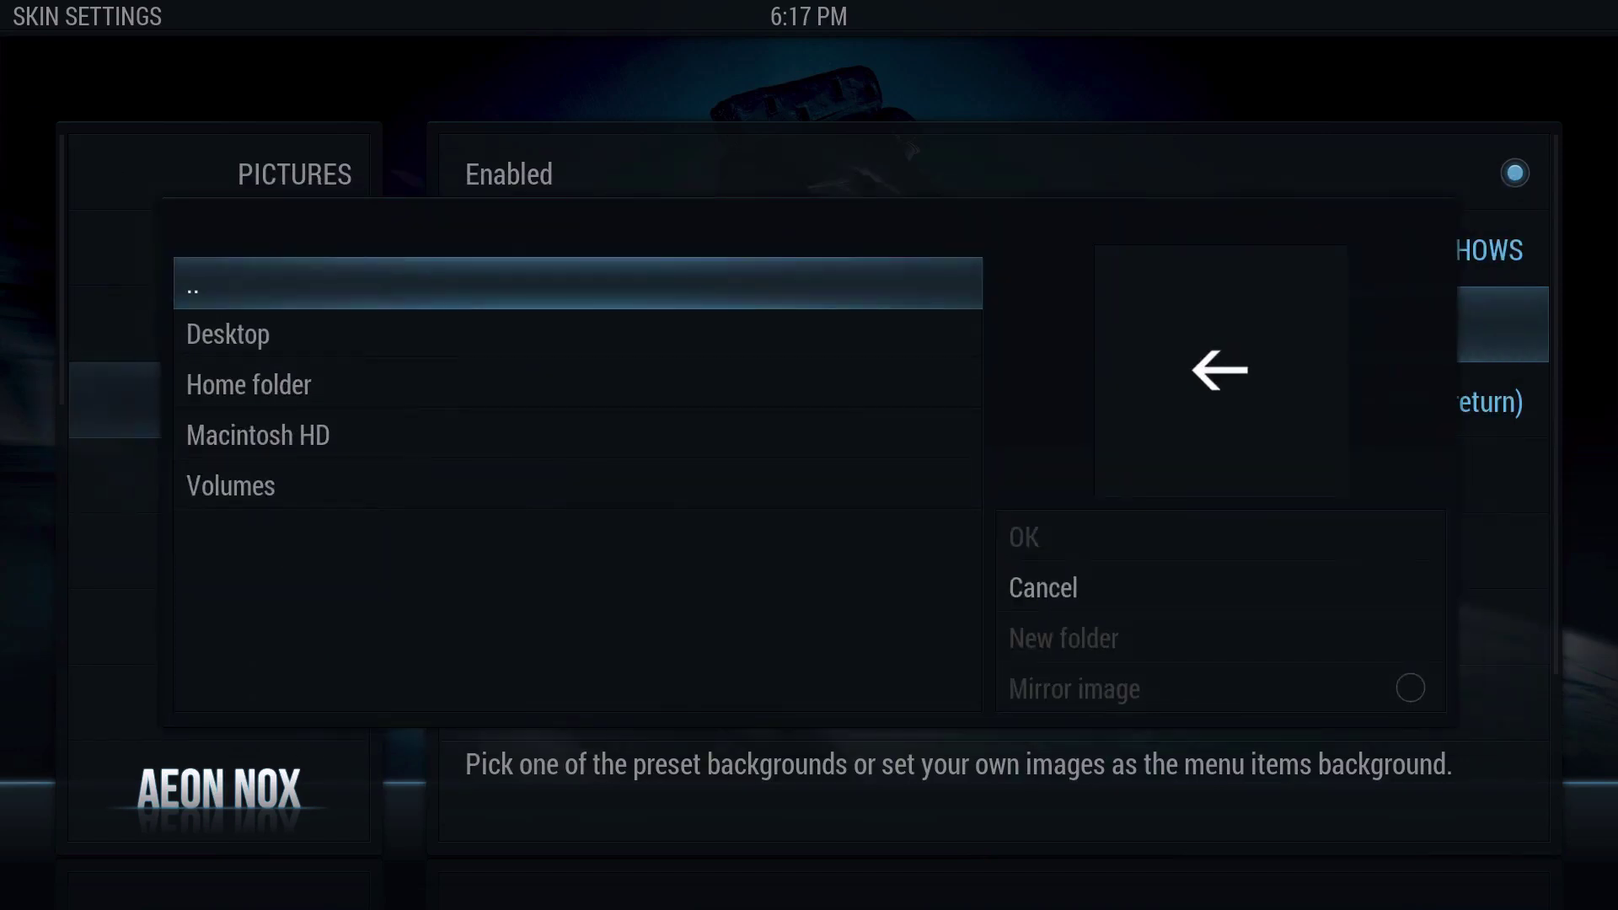
Step: Browse through home > Library > Application Support into the Kodi folder
{"action": "key", "text": "Down"}
{"action": "key", "text": "Down"}
{"action": "key", "text": "Return"}
{"action": "key", "text": "Down"}
{"action": "key", "text": "Down"}
{"action": "key", "text": "Down"}
{"action": "key", "text": "Down"}
{"action": "key", "text": "Down"}
{"action": "key", "text": "Down"}
{"action": "key", "text": "Down"}
{"action": "key", "text": "Return"}
{"action": "key", "text": "Down"}
{"action": "key", "text": "Down"}
{"action": "key", "text": "Down"}
{"action": "key", "text": "Return"}
{"action": "key", "text": "Down"}
{"action": "key", "text": "Down"}
{"action": "key", "text": "Down"}
{"action": "key", "text": "Down"}
{"action": "key", "text": "Down"}
{"action": "key", "text": "Down"}
{"action": "key", "text": "Down"}
{"action": "key", "text": "Down"}
{"action": "key", "text": "Down"}
{"action": "key", "text": "Down"}
{"action": "key", "text": "Down"}
{"action": "key", "text": "Down"}
{"action": "key", "text": "Down"}
{"action": "key", "text": "Down"}
{"action": "key", "text": "Down"}
{"action": "key", "text": "Down"}
{"action": "key", "text": "Down"}
{"action": "key", "text": "Down"}
{"action": "key", "text": "Down"}
{"action": "key", "text": "Down"}
{"action": "key", "text": "Down"}
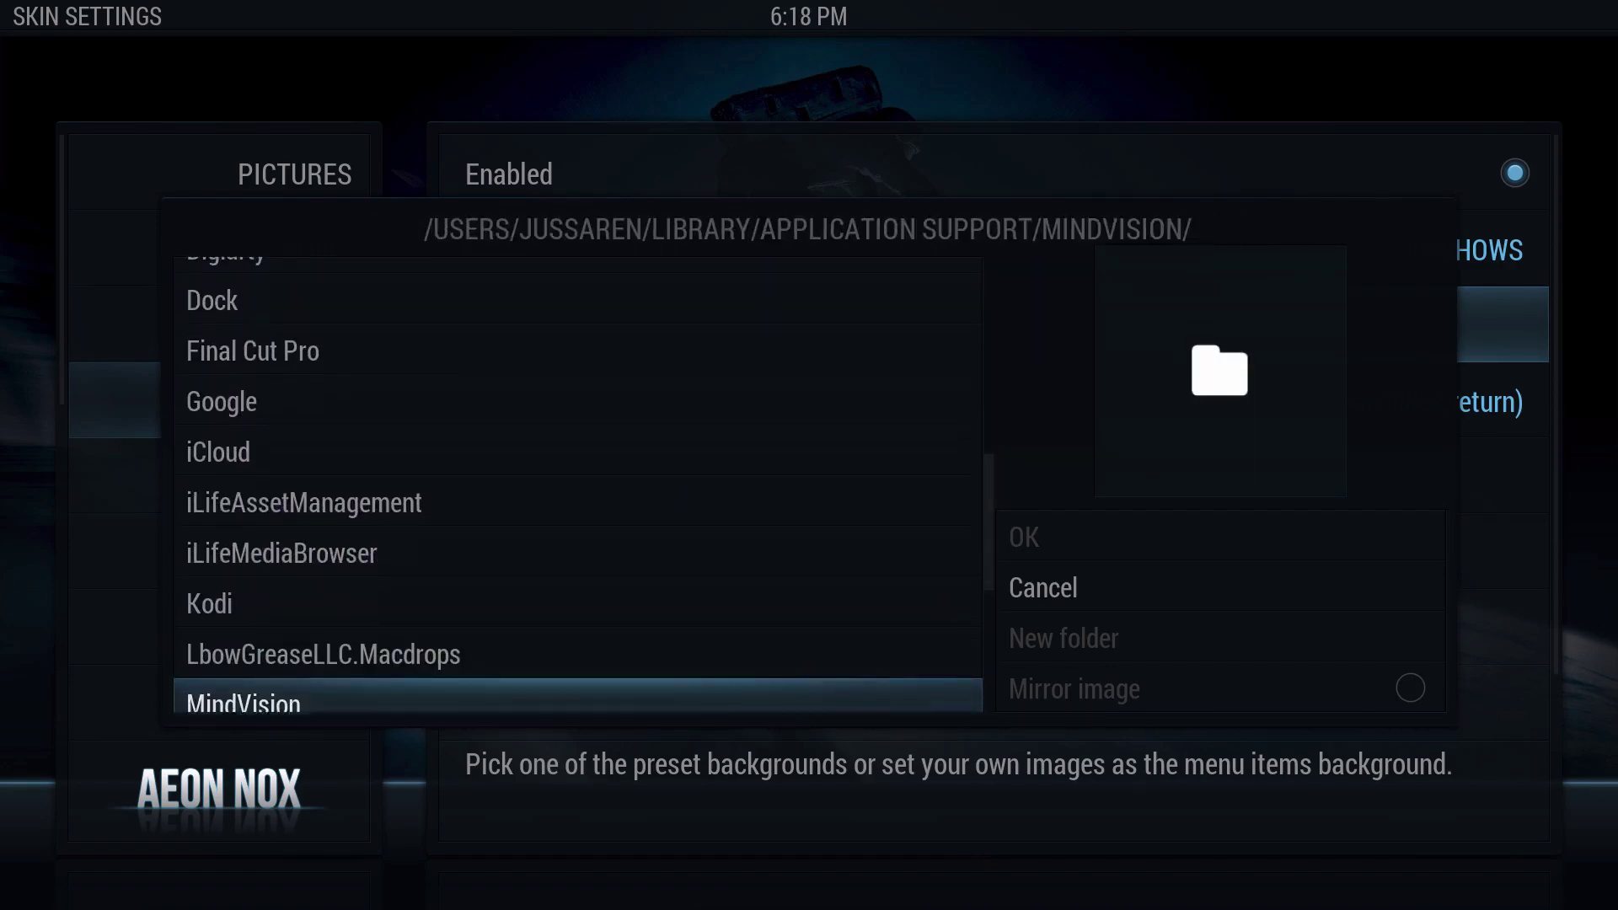
{"action": "key", "text": "Up"}
{"action": "key", "text": "Up"}
{"action": "key", "text": "Return"}
Step: Open addons/skin.aeon.nox.5/backgrounds and pick couple-watching-tv-8538.jpg
{"action": "key", "text": "Down"}
{"action": "key", "text": "Return"}
{"action": "key", "text": "End"}
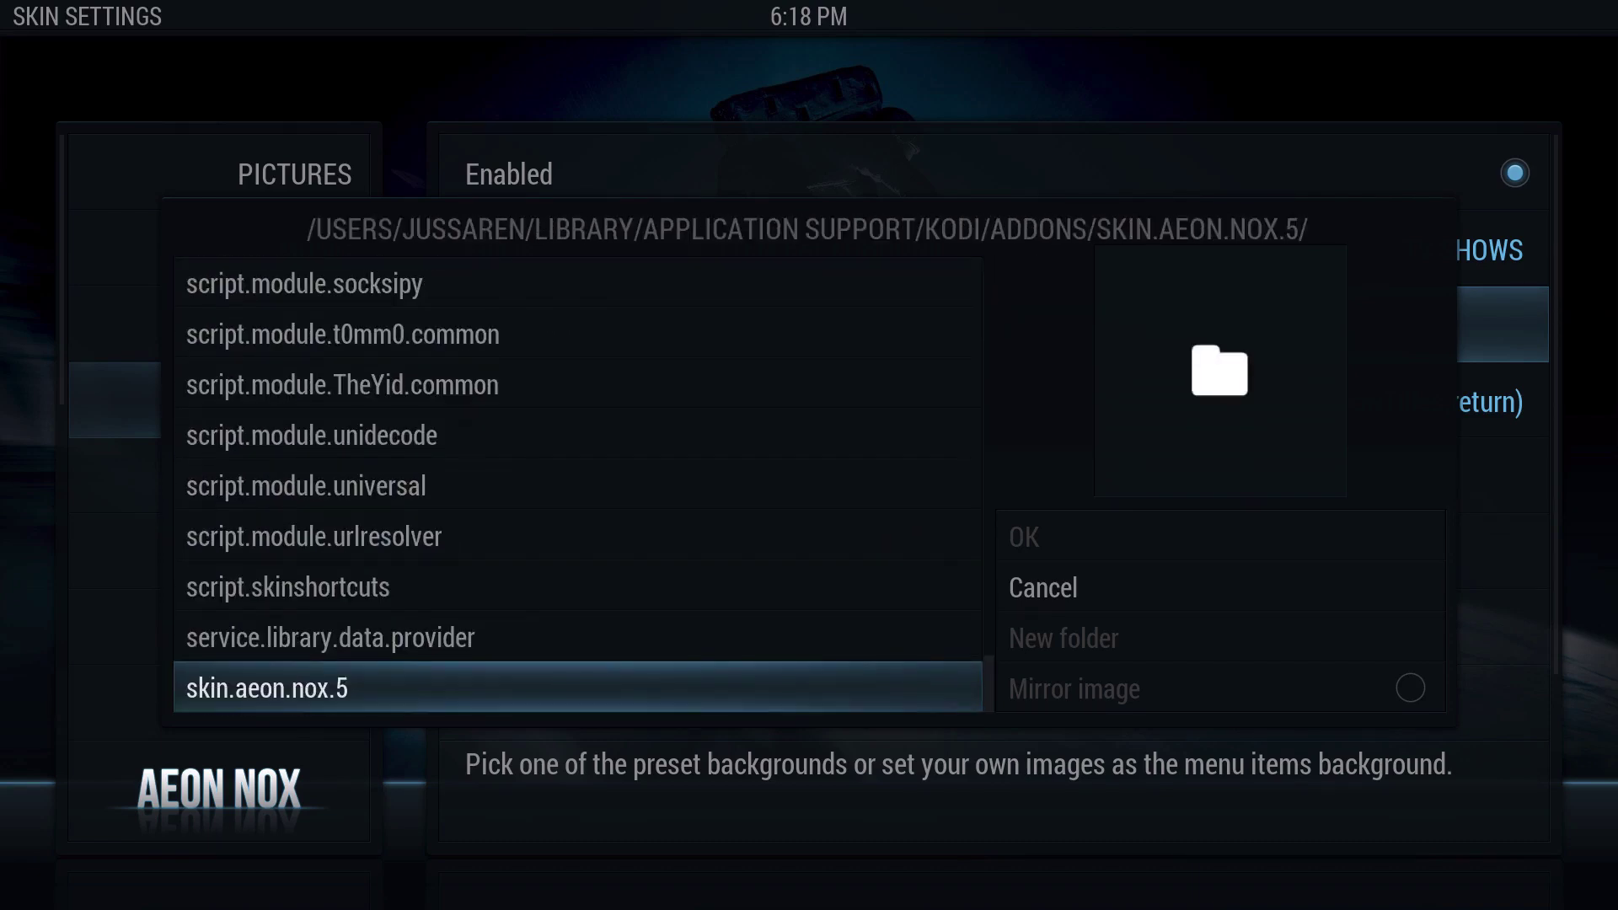
{"action": "key", "text": "Return"}
{"action": "key", "text": "Down"}
{"action": "key", "text": "Down"}
{"action": "key", "text": "Return"}
{"action": "key", "text": "Down"}
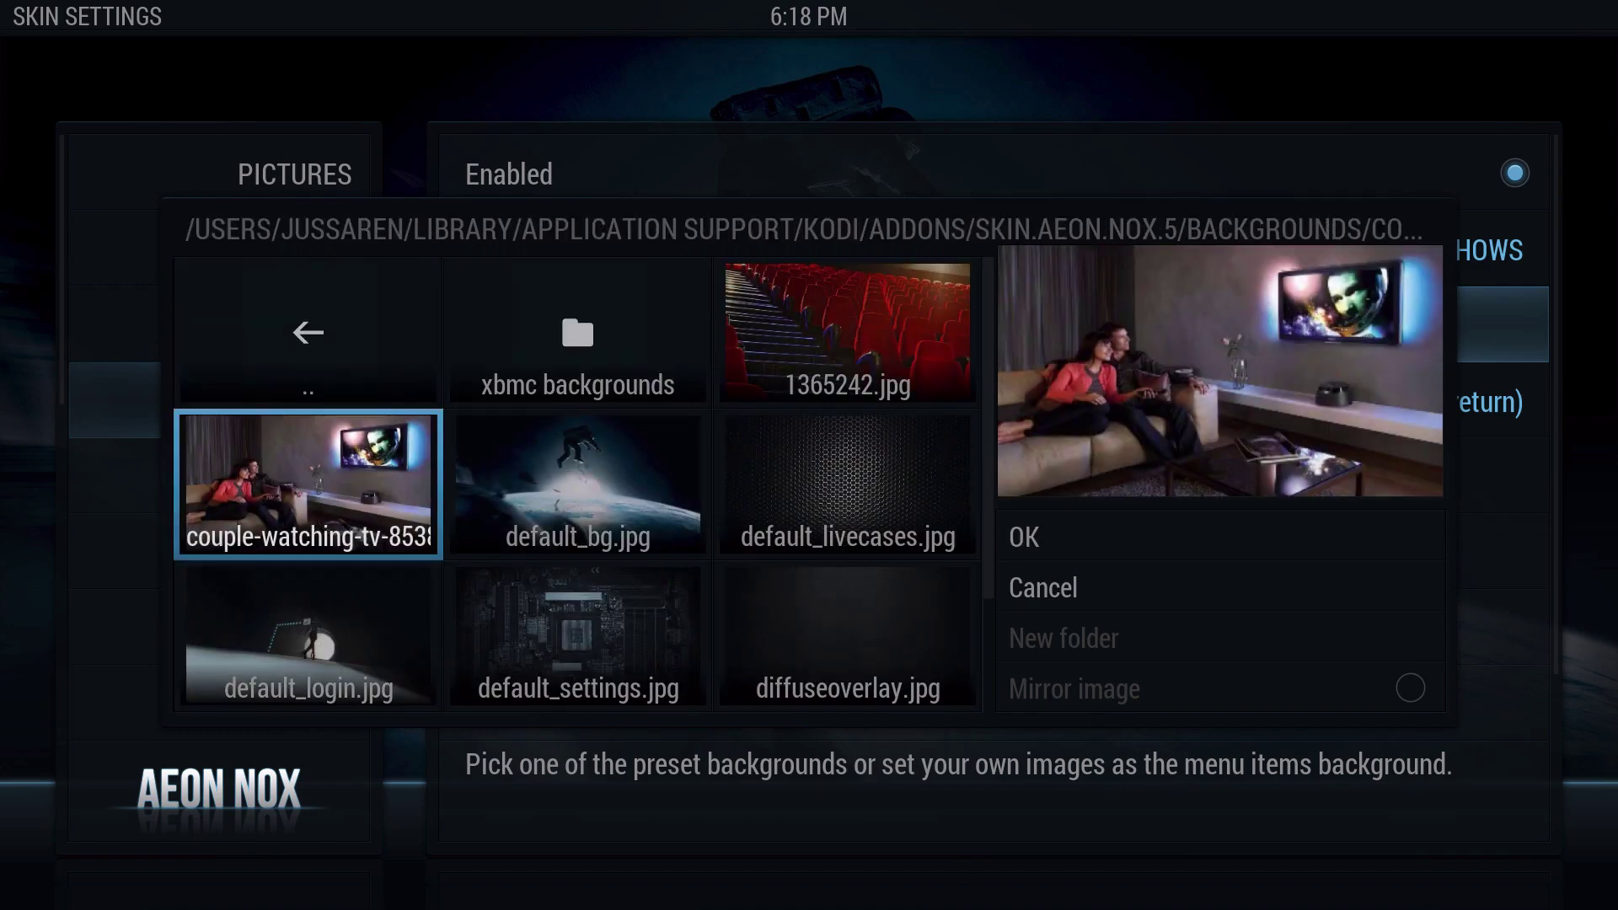
{"action": "key", "text": "Return"}
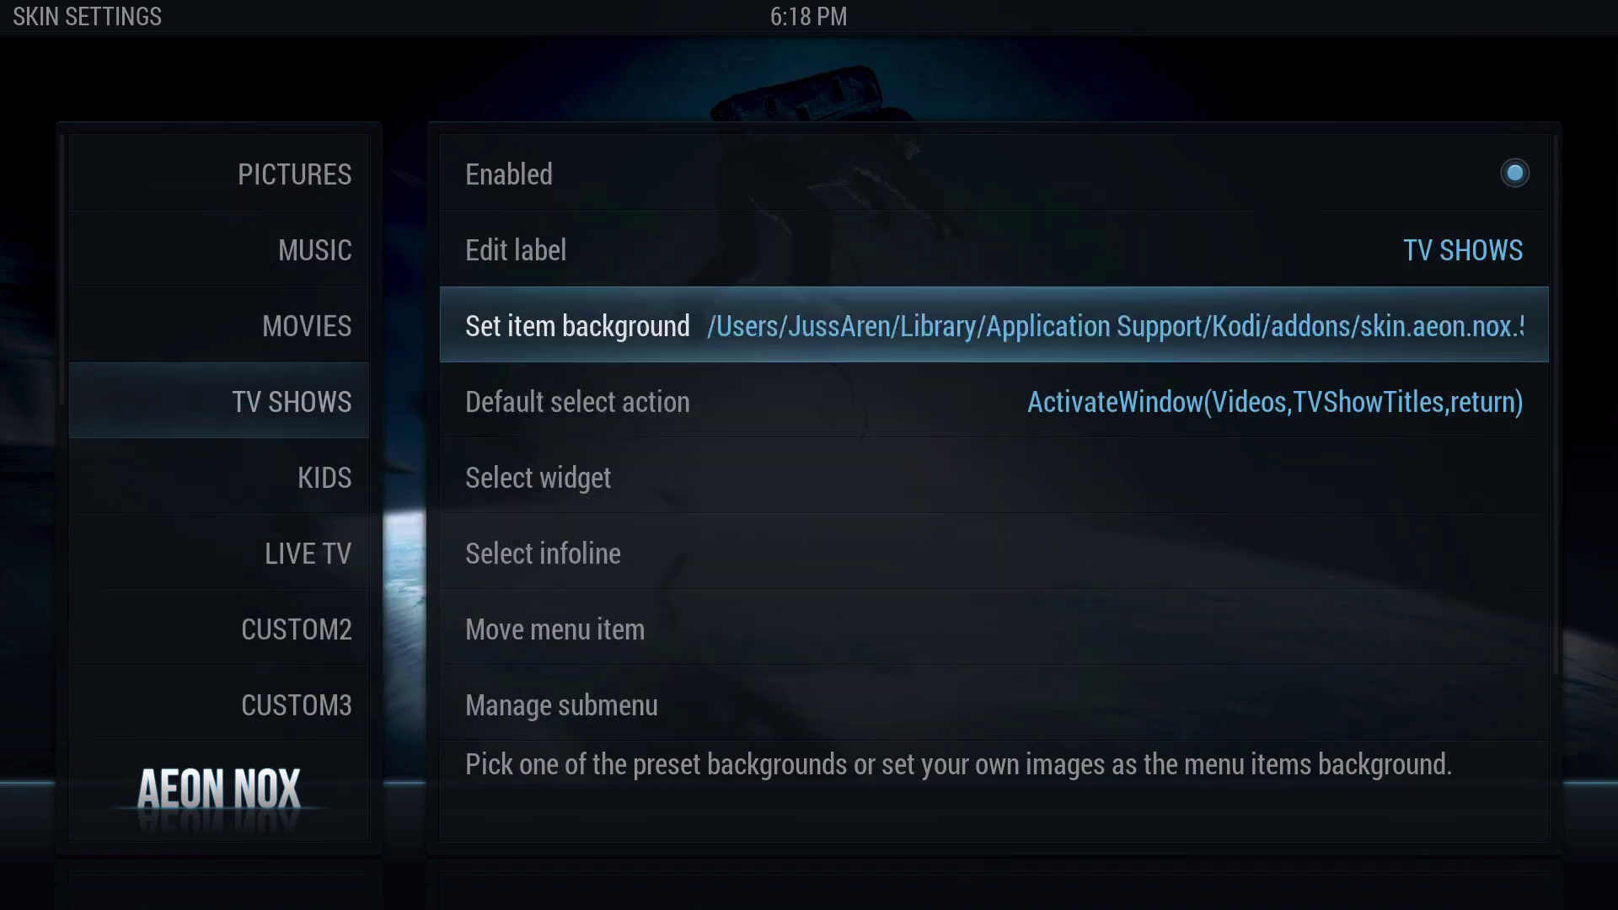
Step: Return Home and compare the MOVIES, TV SHOWS and KIDS wallpapers, ending on SYSTEM
{"action": "key", "text": "Escape"}
{"action": "key", "text": "Escape"}
{"action": "key", "text": "Right"}
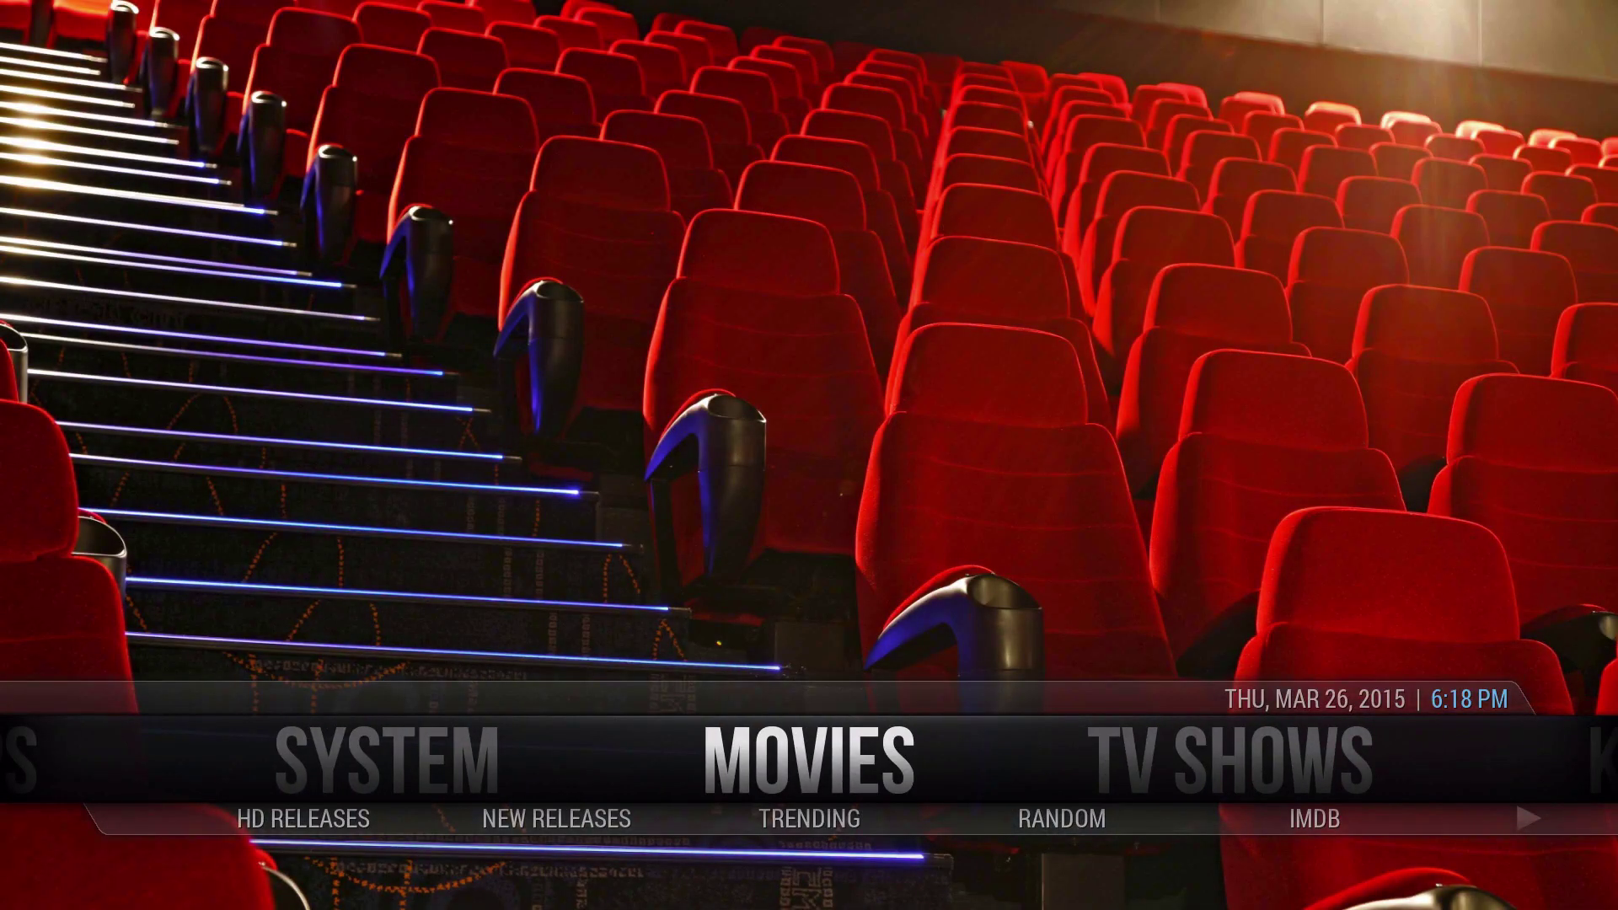
{"action": "key", "text": "Right"}
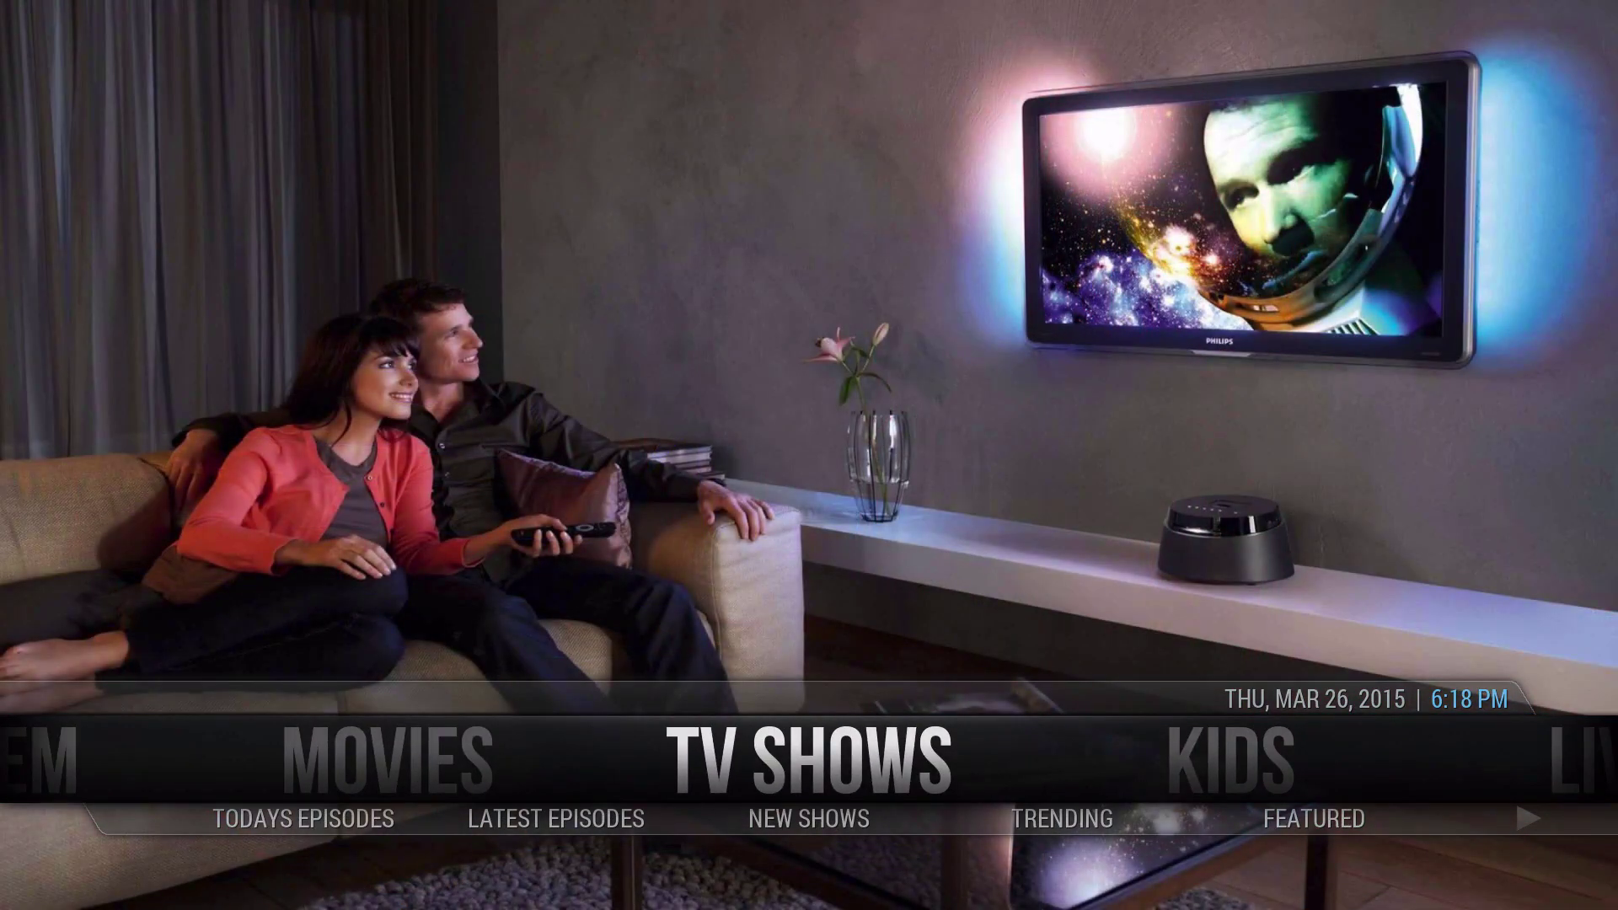
{"action": "key", "text": "Right"}
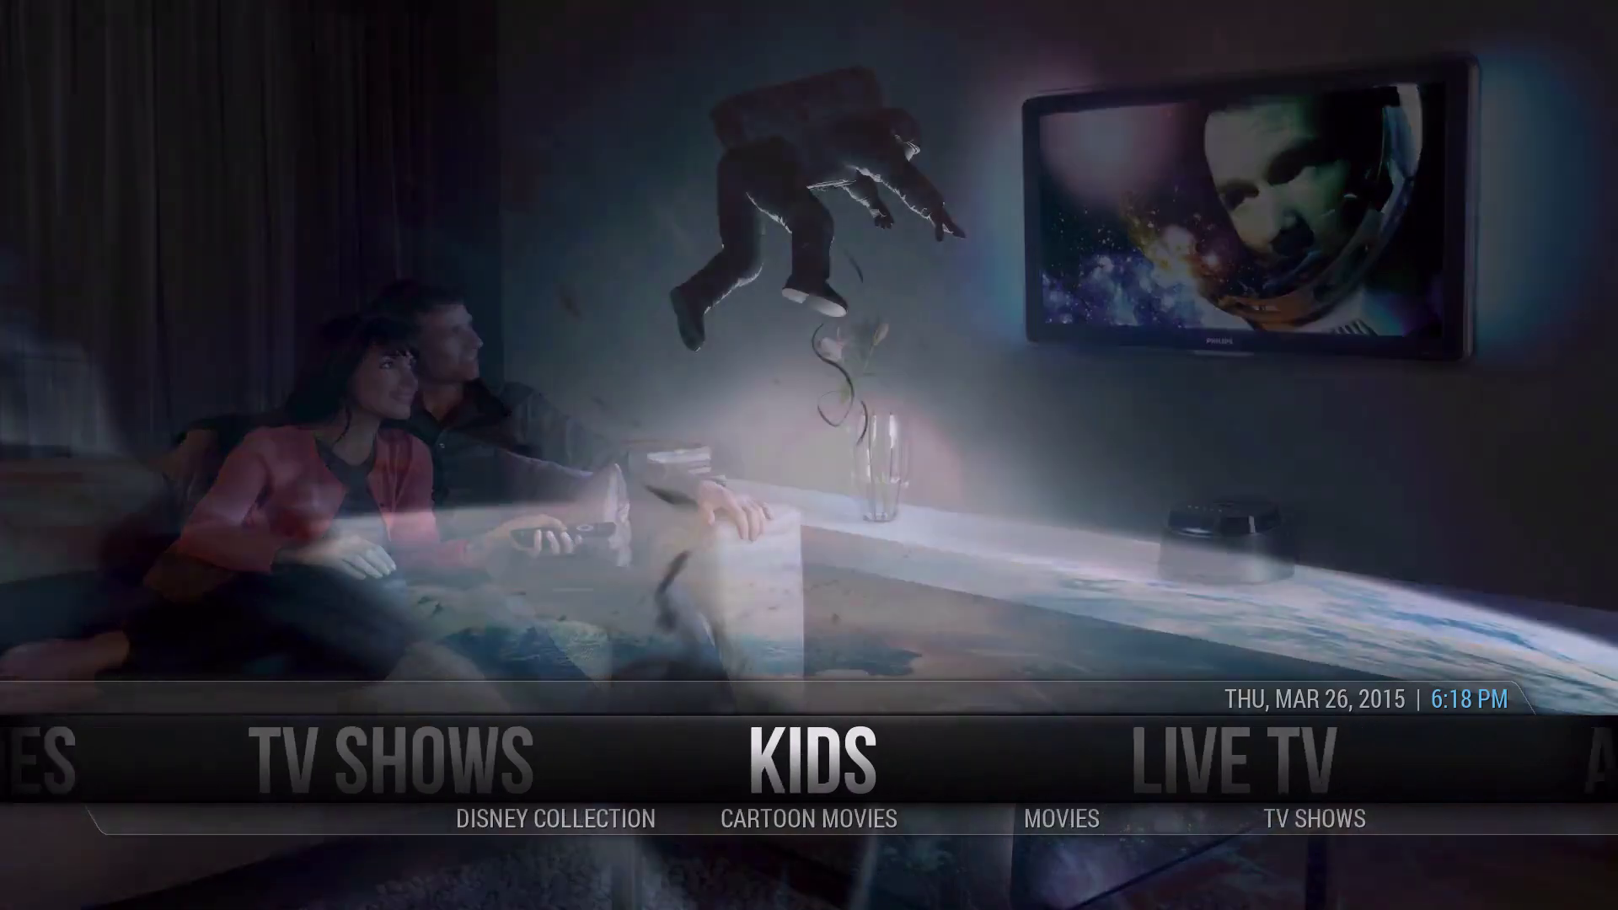
{"action": "key", "text": "Left"}
{"action": "key", "text": "Right"}
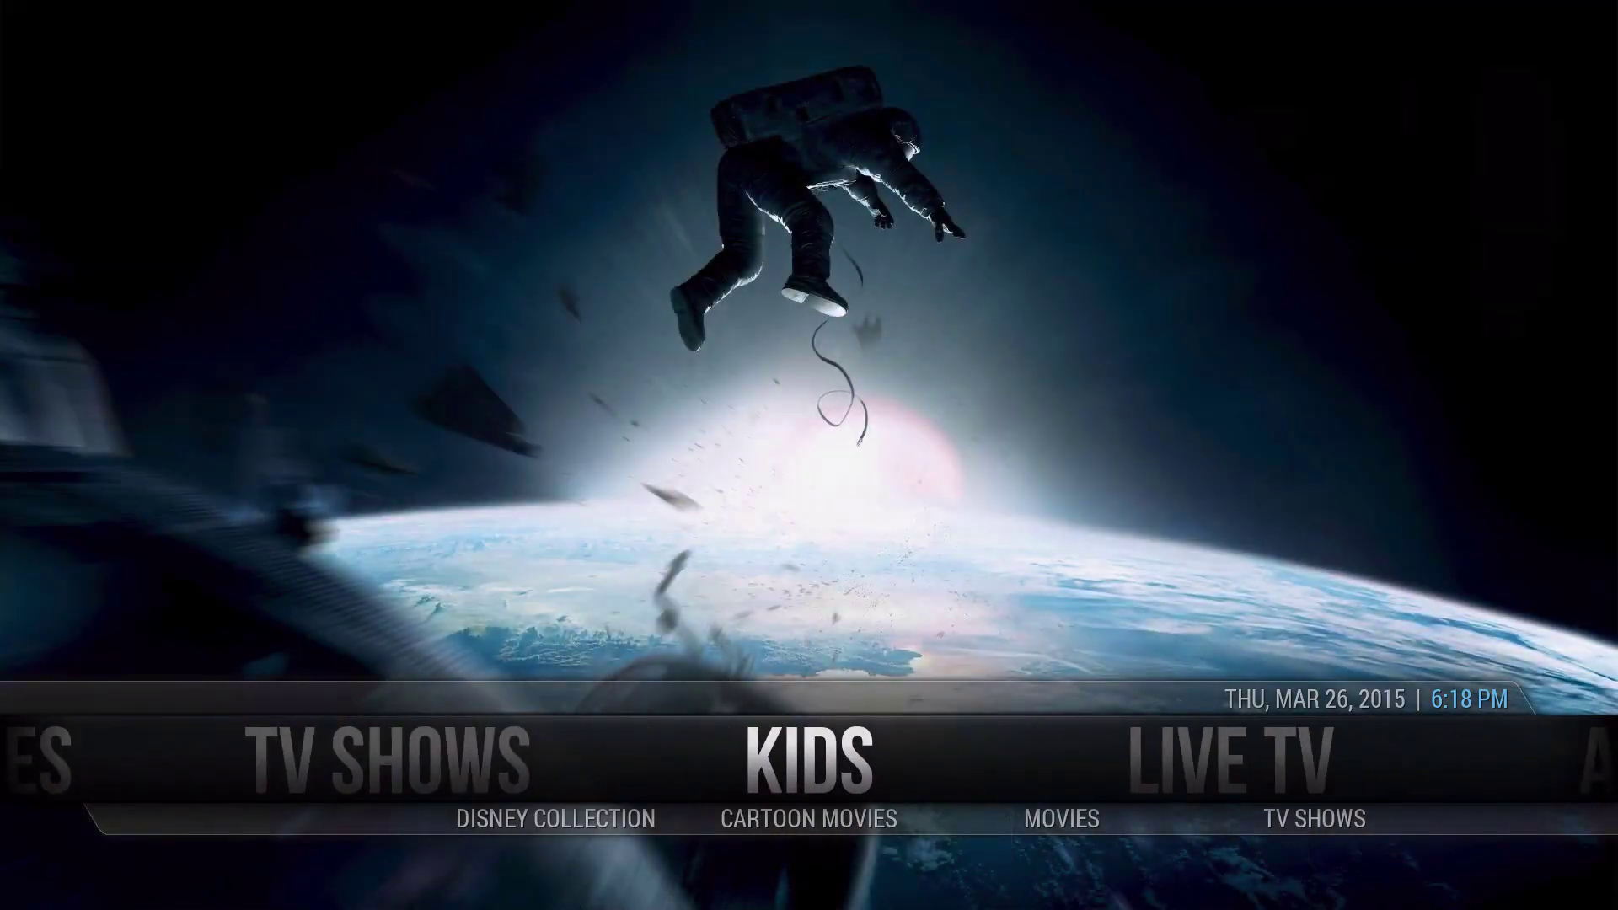
{"action": "key", "text": "Left"}
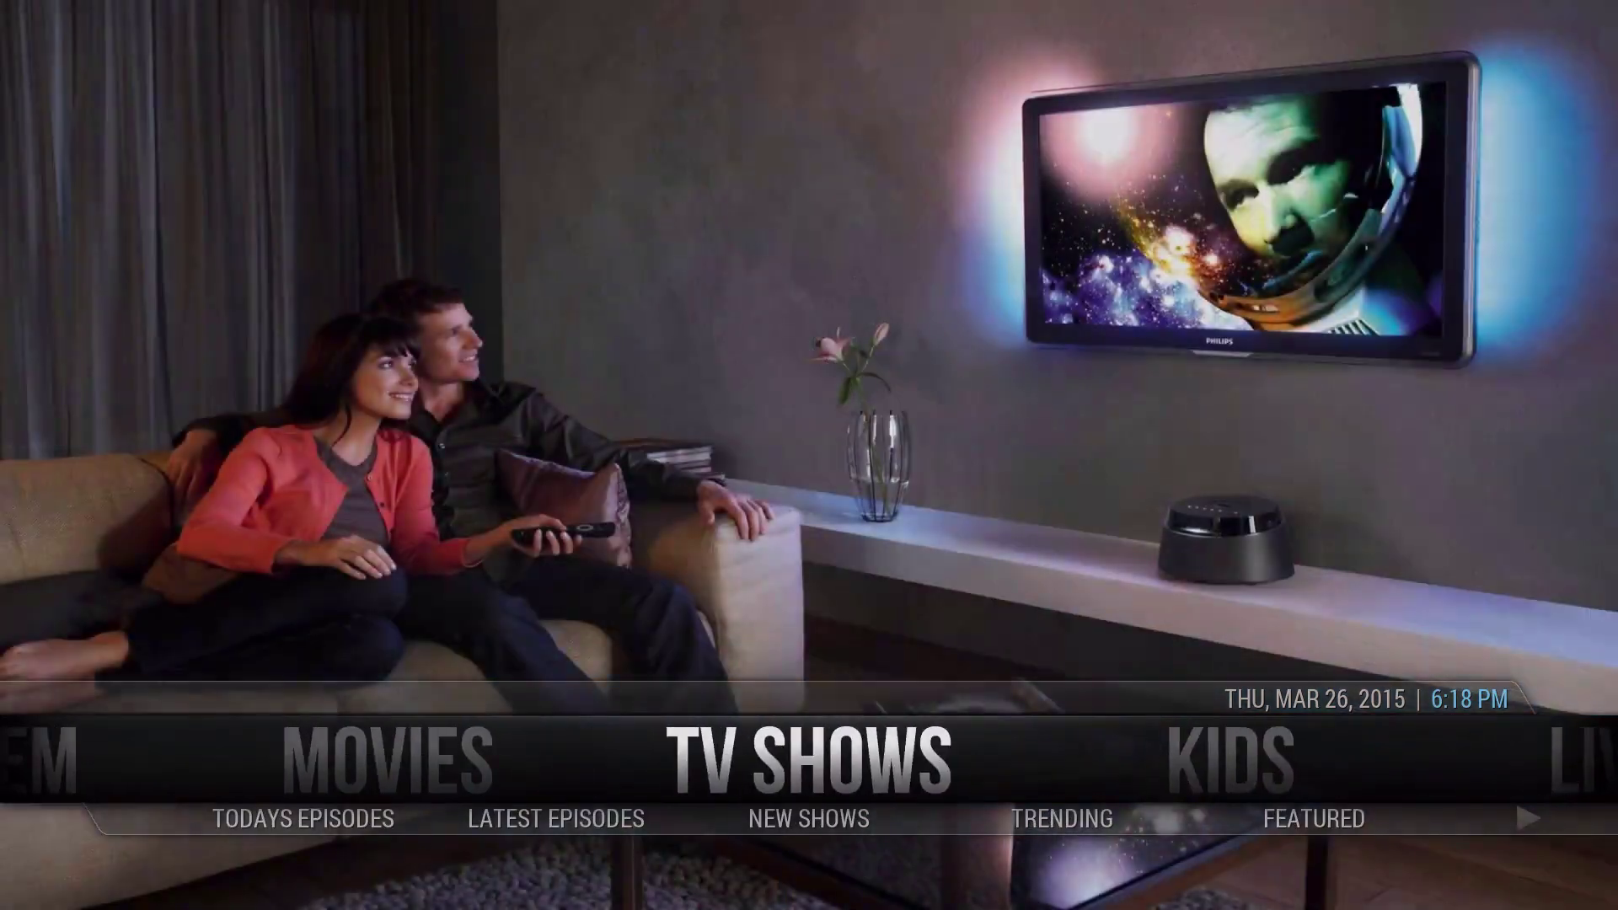
{"action": "key", "text": "Left"}
{"action": "key", "text": "Right"}
{"action": "key", "text": "Right"}
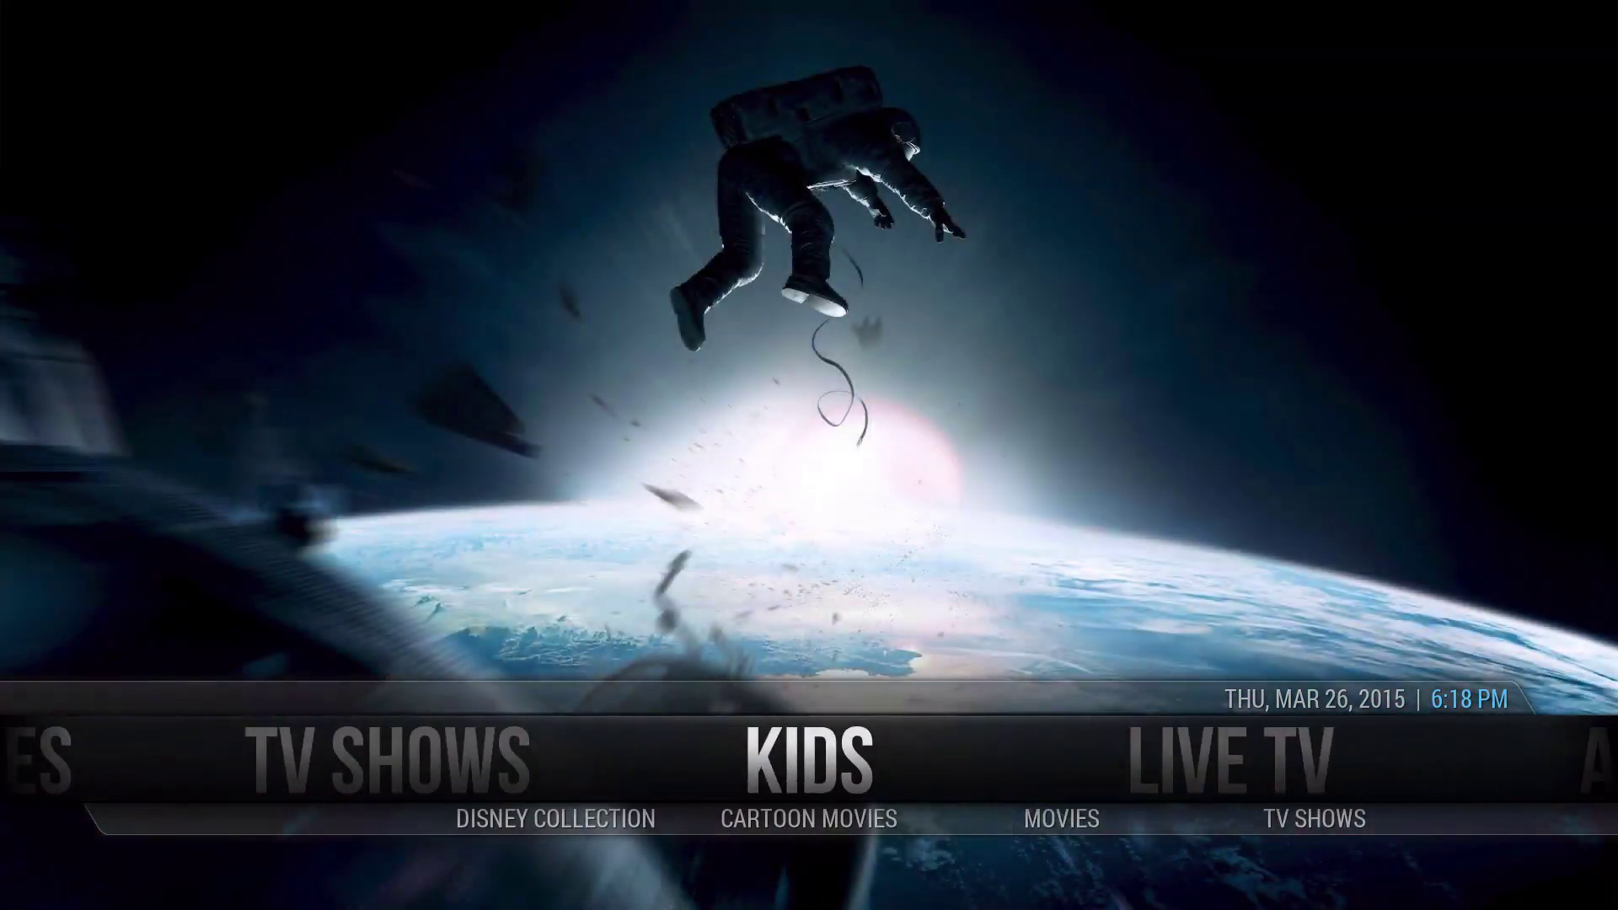
{"action": "key", "text": "Left"}
{"action": "key", "text": "Left"}
{"action": "key", "text": "Left"}
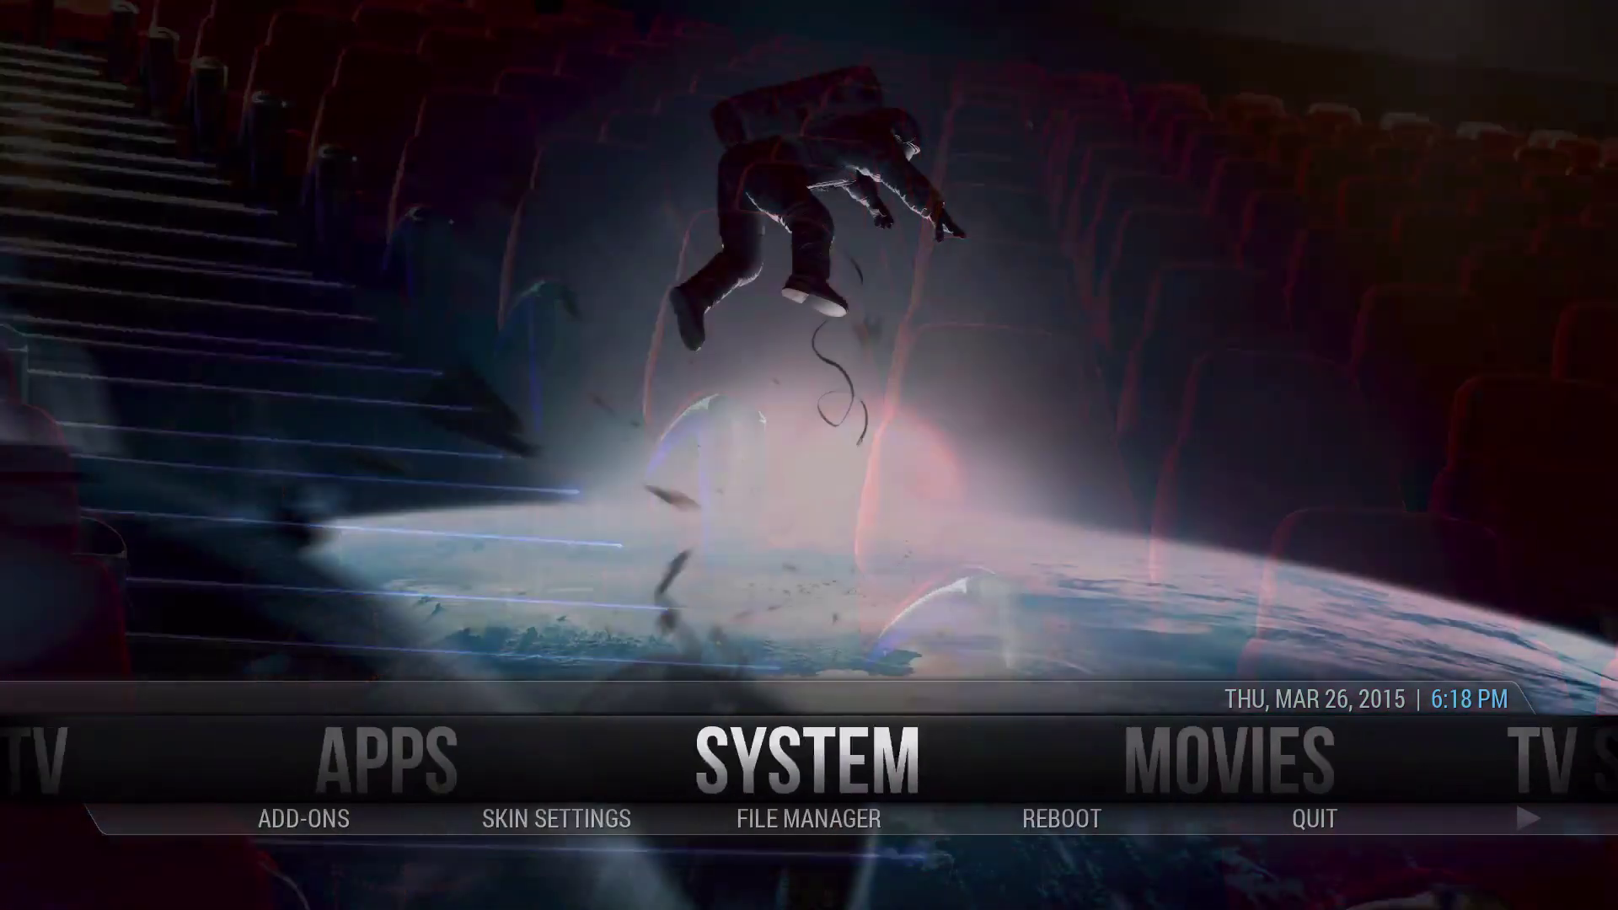
Step: Open the Aeon Nox skin settings and glance at the General page before returning to Home window
{"action": "key", "text": "Down"}
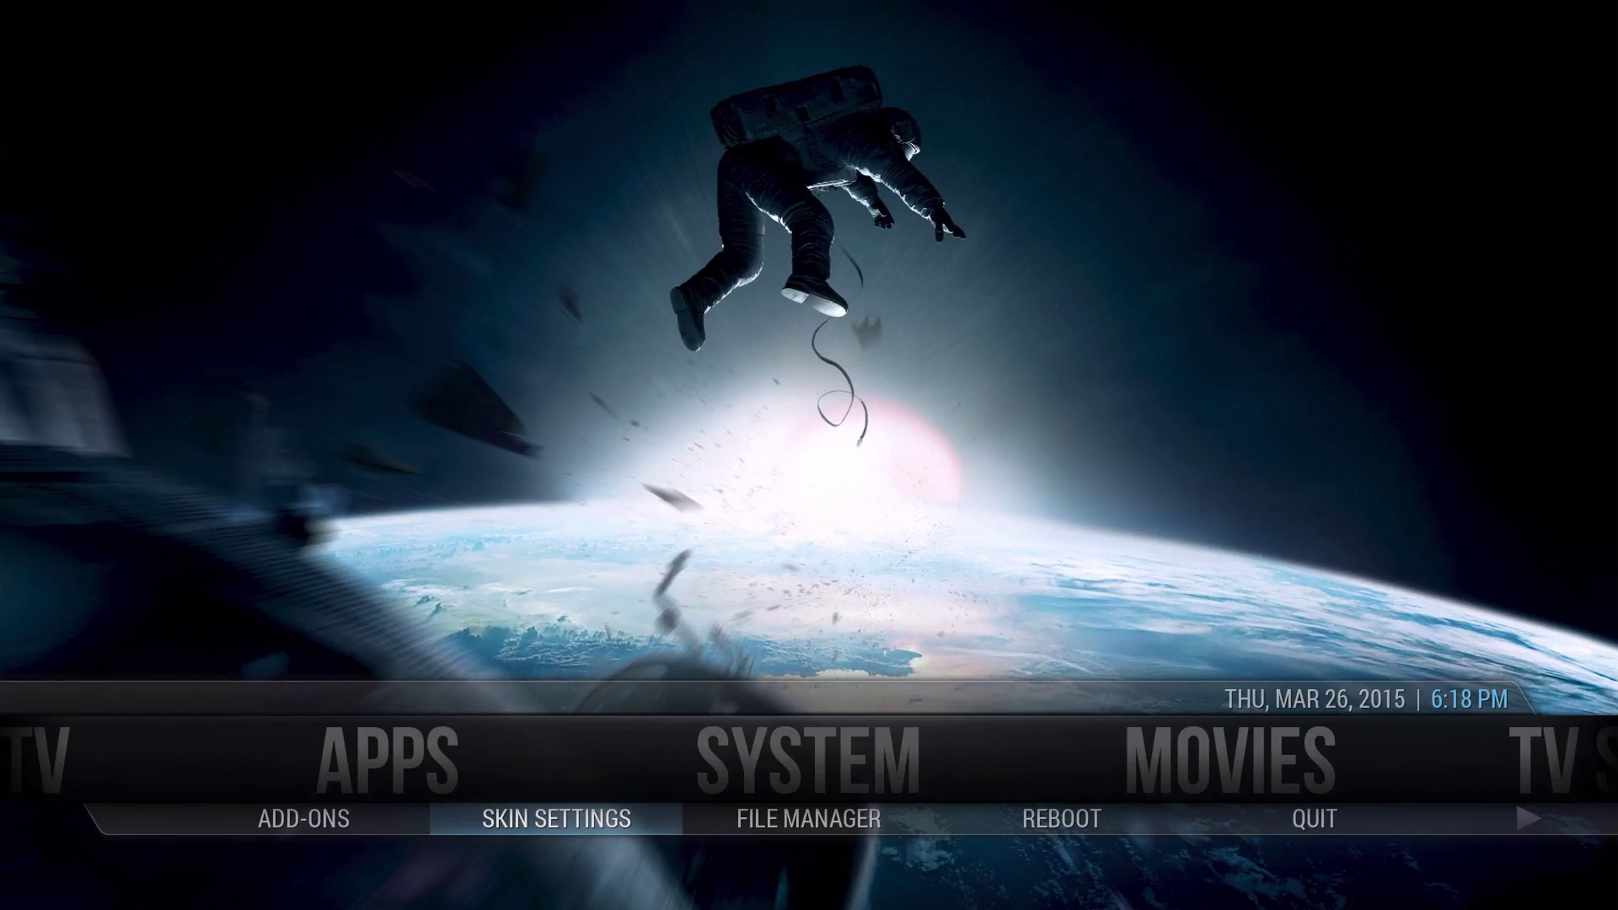
{"action": "key", "text": "Return"}
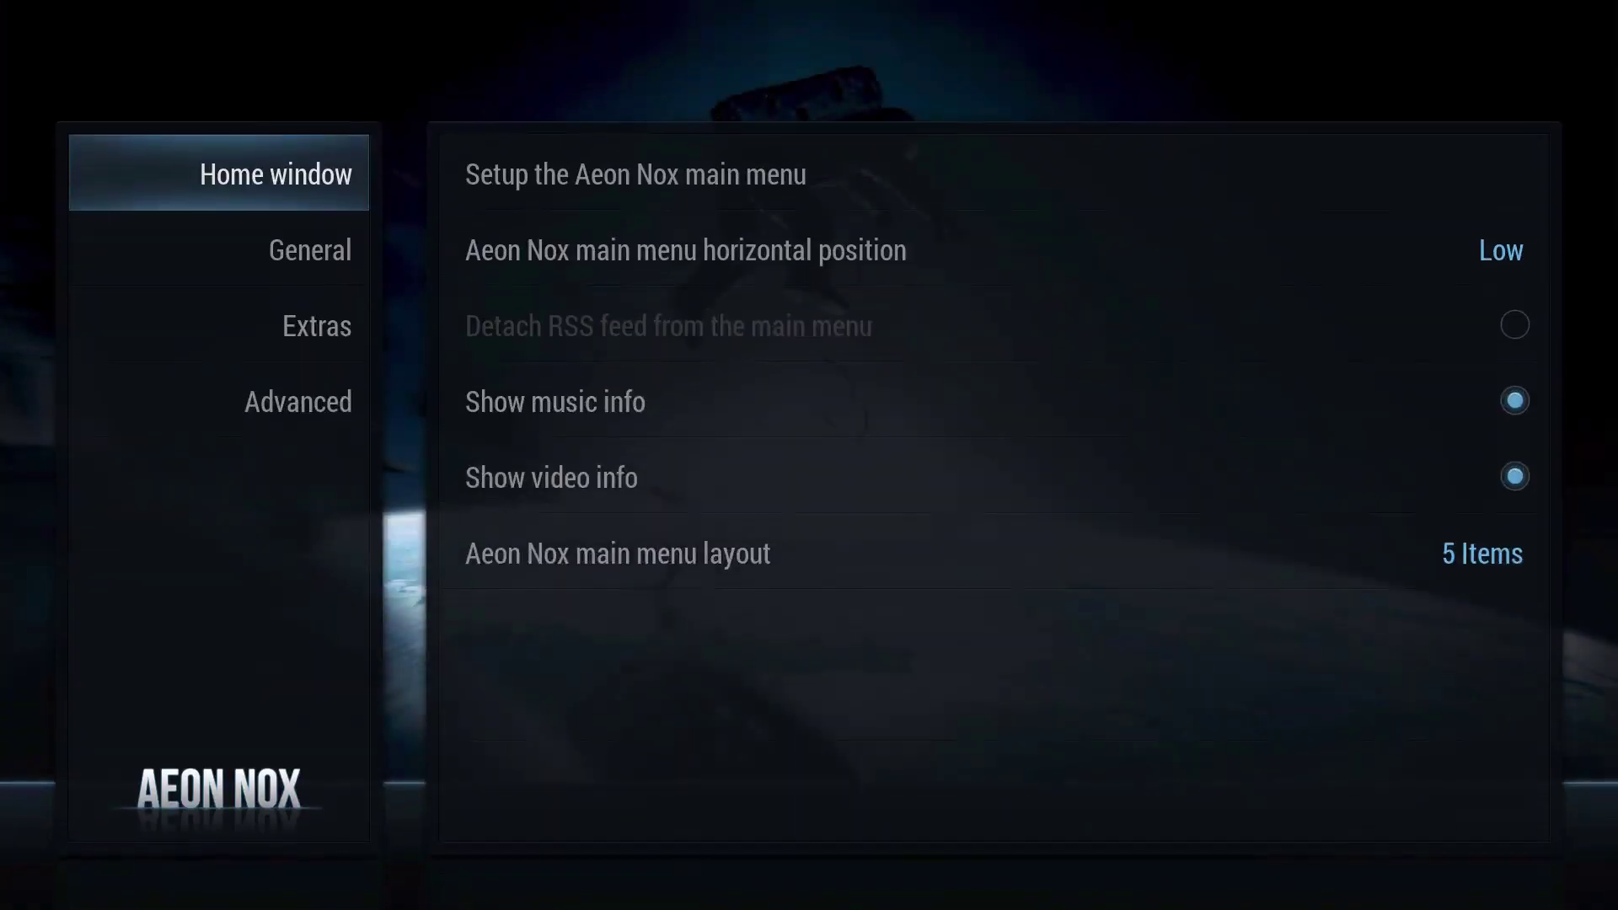
{"action": "key", "text": "Down"}
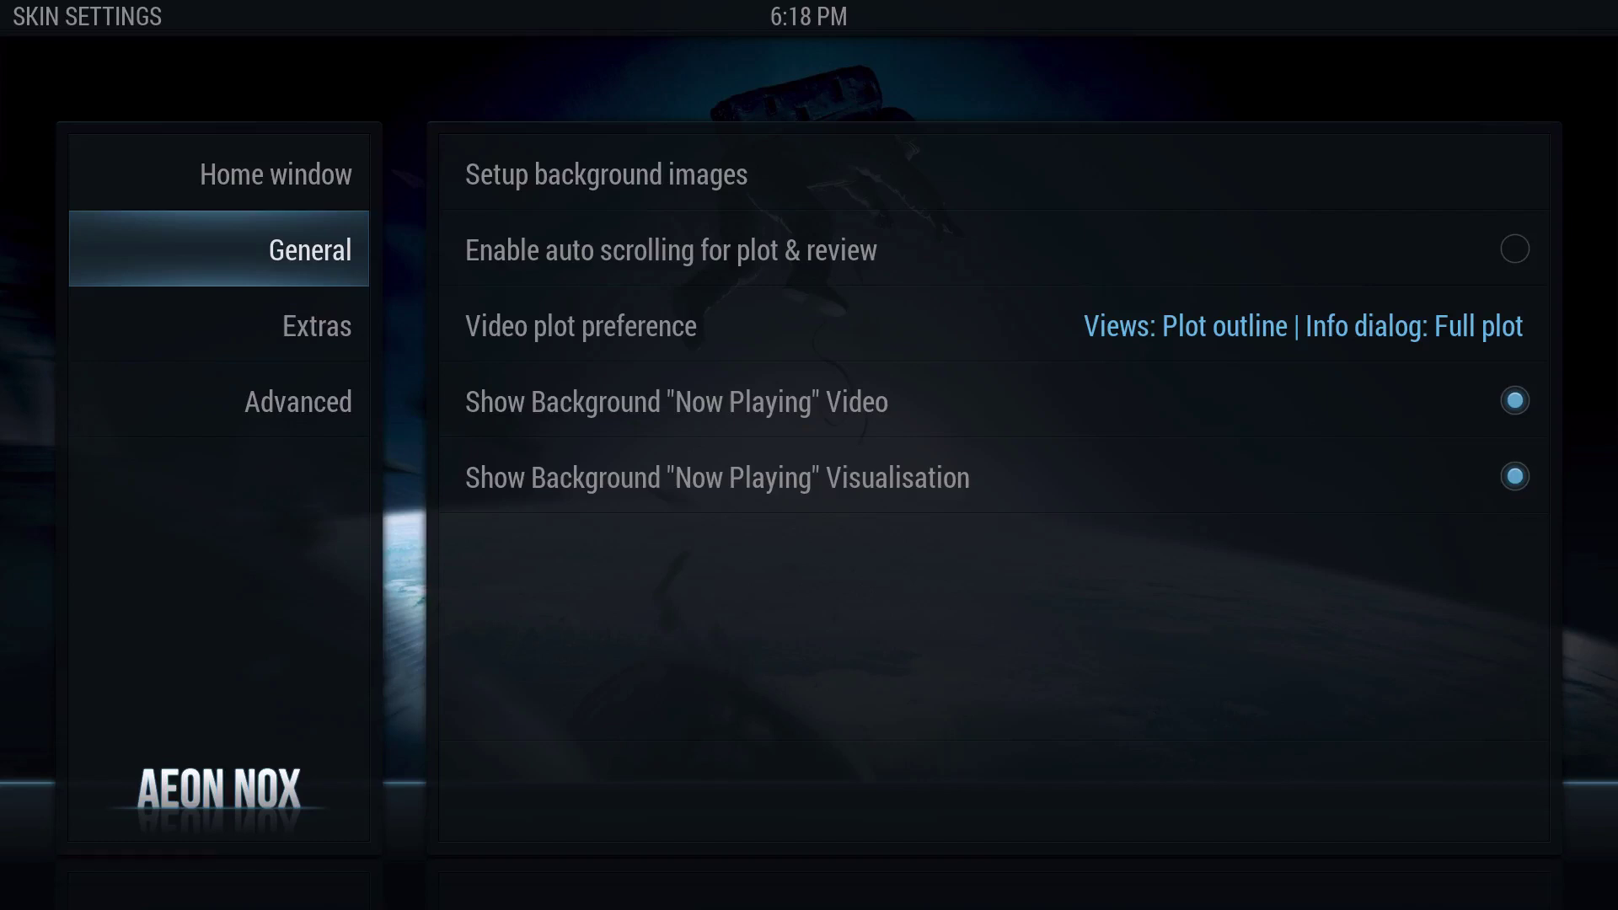
{"action": "key", "text": "Up"}
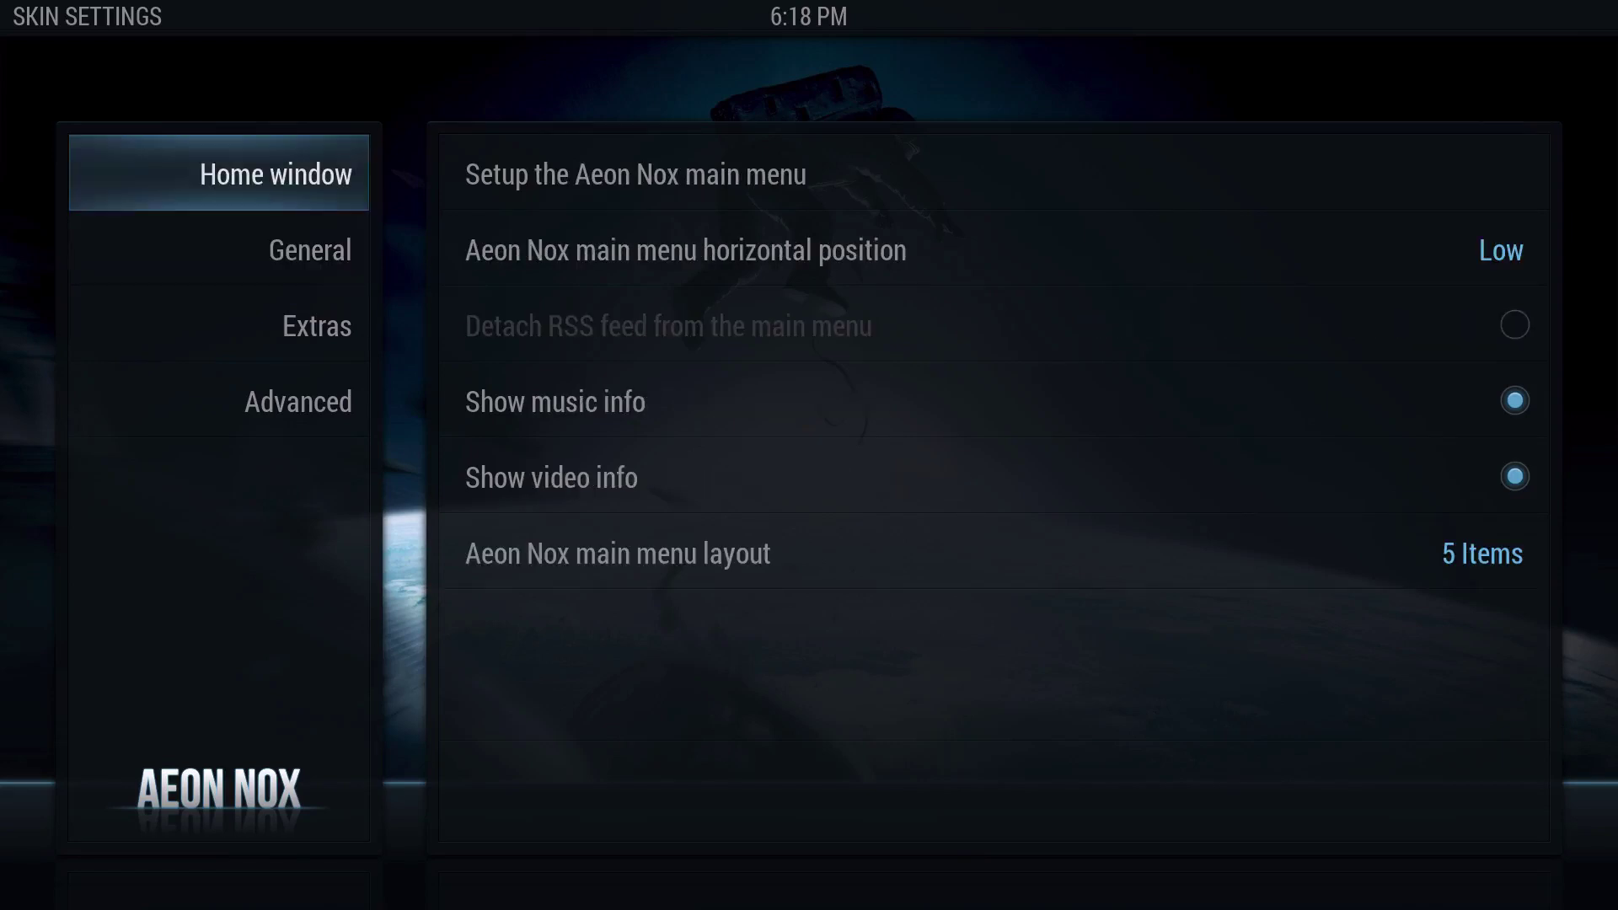
{"action": "key", "text": "Down"}
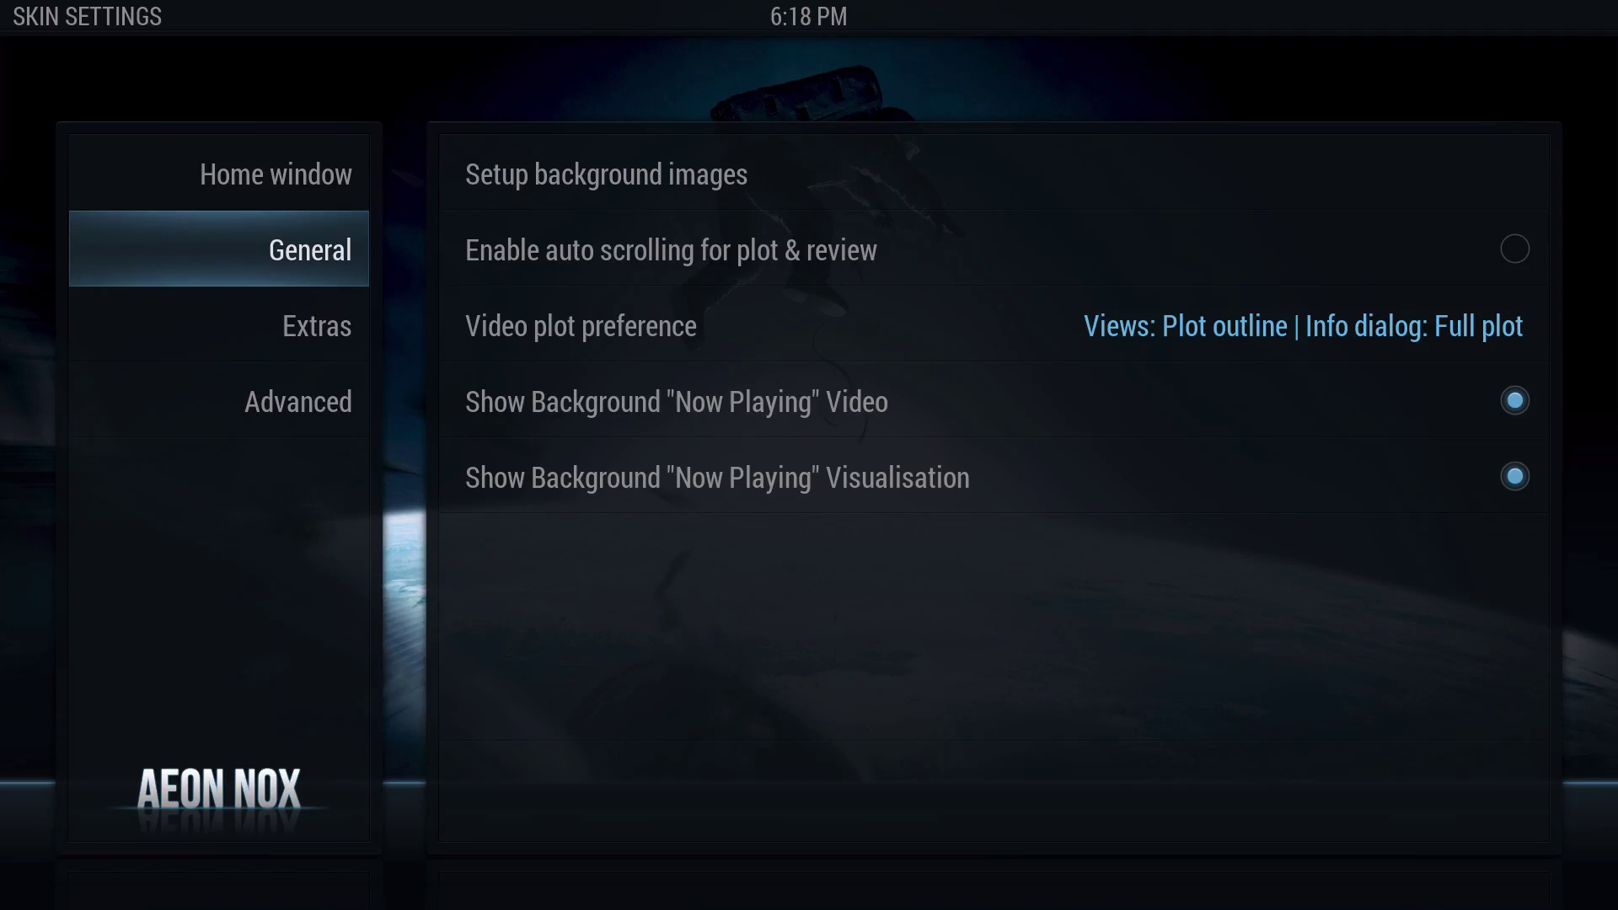
{"action": "key", "text": "Up"}
Step: In main menu setup, open TV SHOWS background choices and highlight Set multi-image background
{"action": "key", "text": "Right"}
{"action": "key", "text": "Return"}
{"action": "key", "text": "Up"}
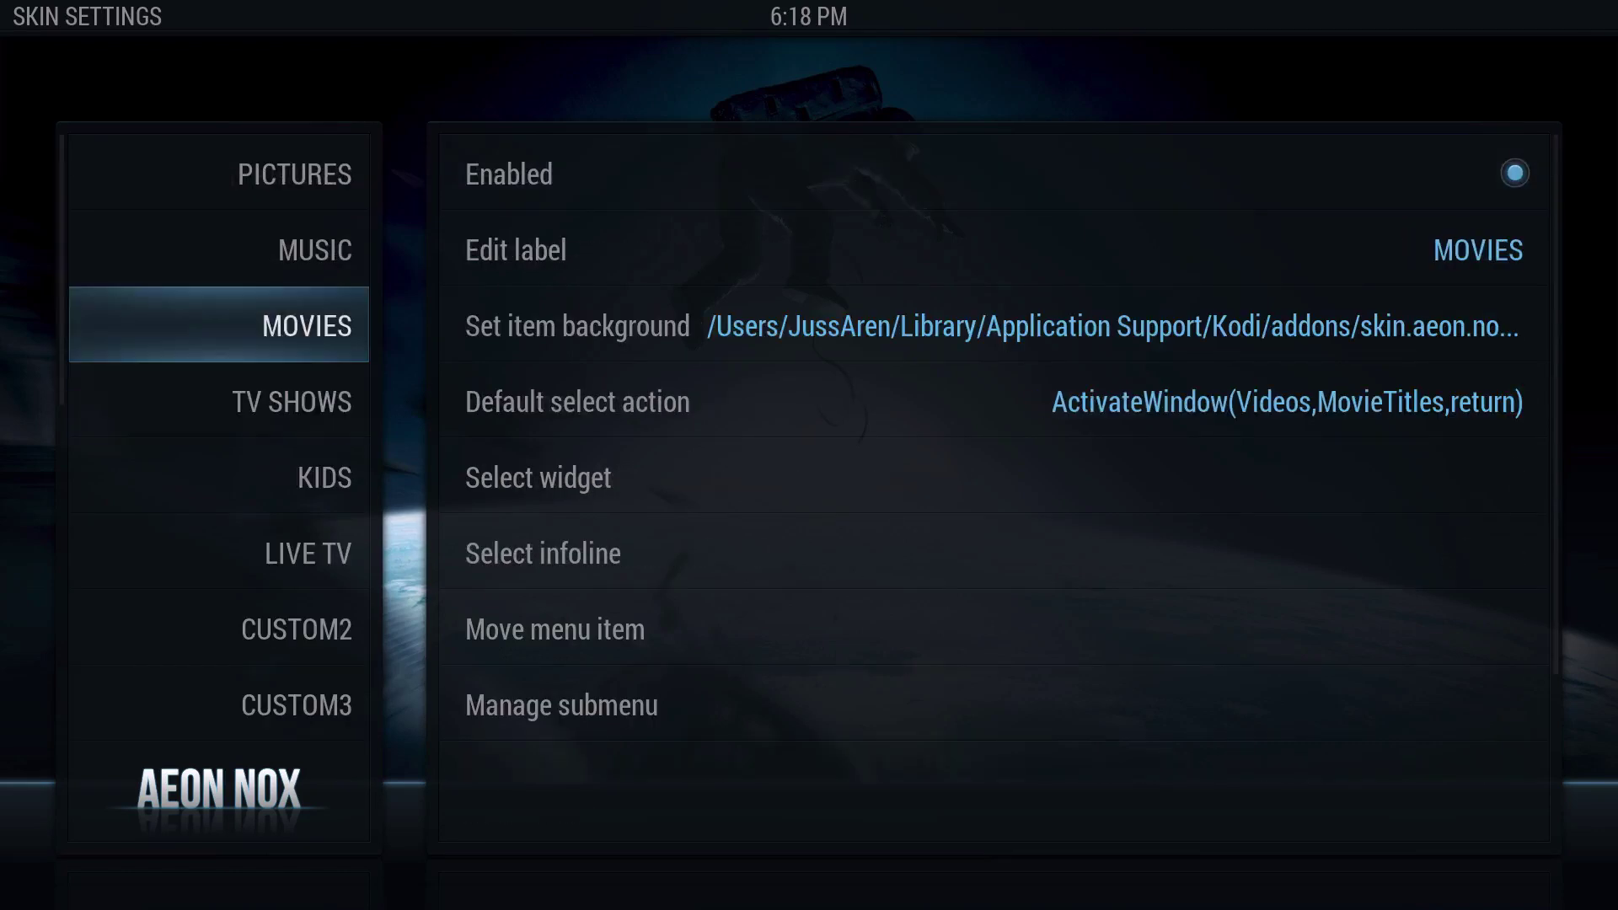
{"action": "key", "text": "Right"}
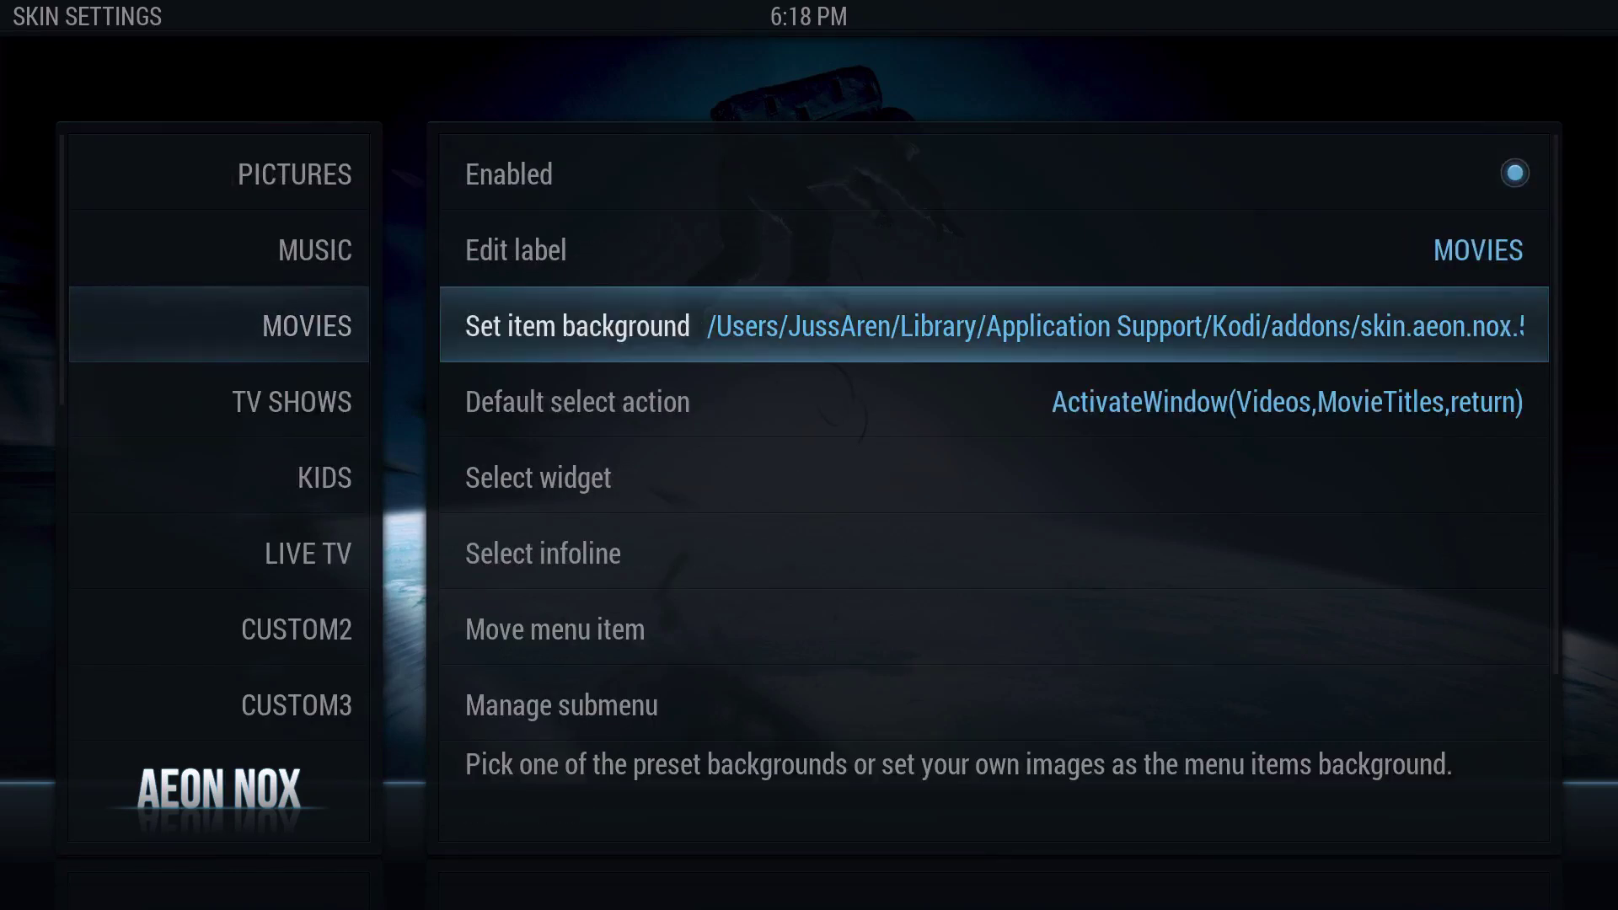
{"action": "key", "text": "Down"}
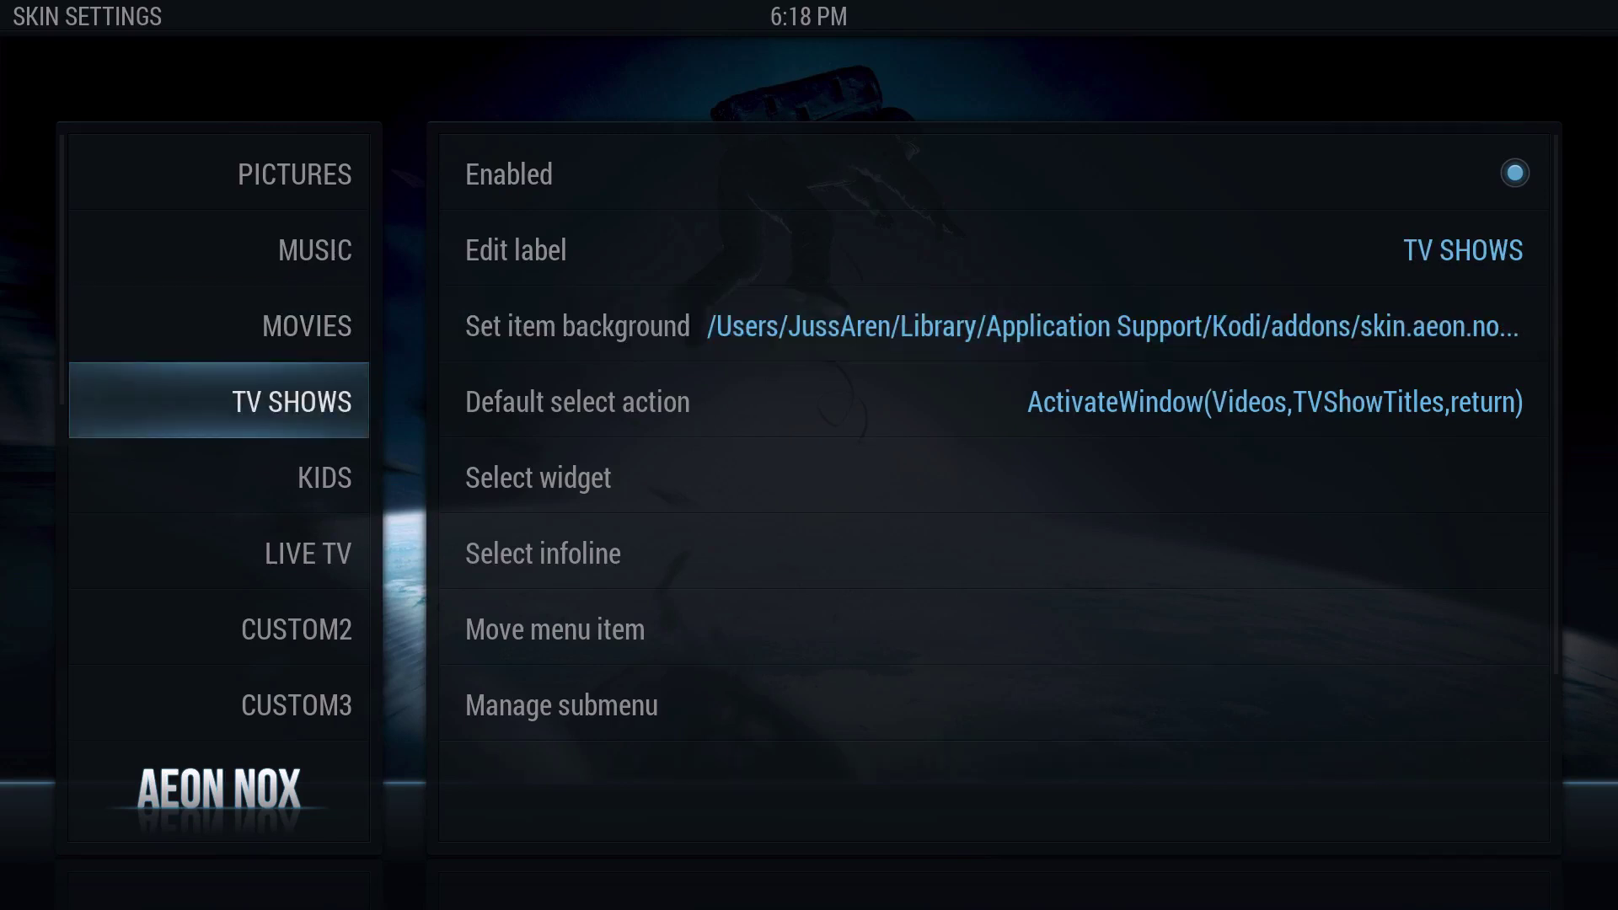
{"action": "key", "text": "Right"}
{"action": "key", "text": "Return"}
{"action": "key", "text": "Down"}
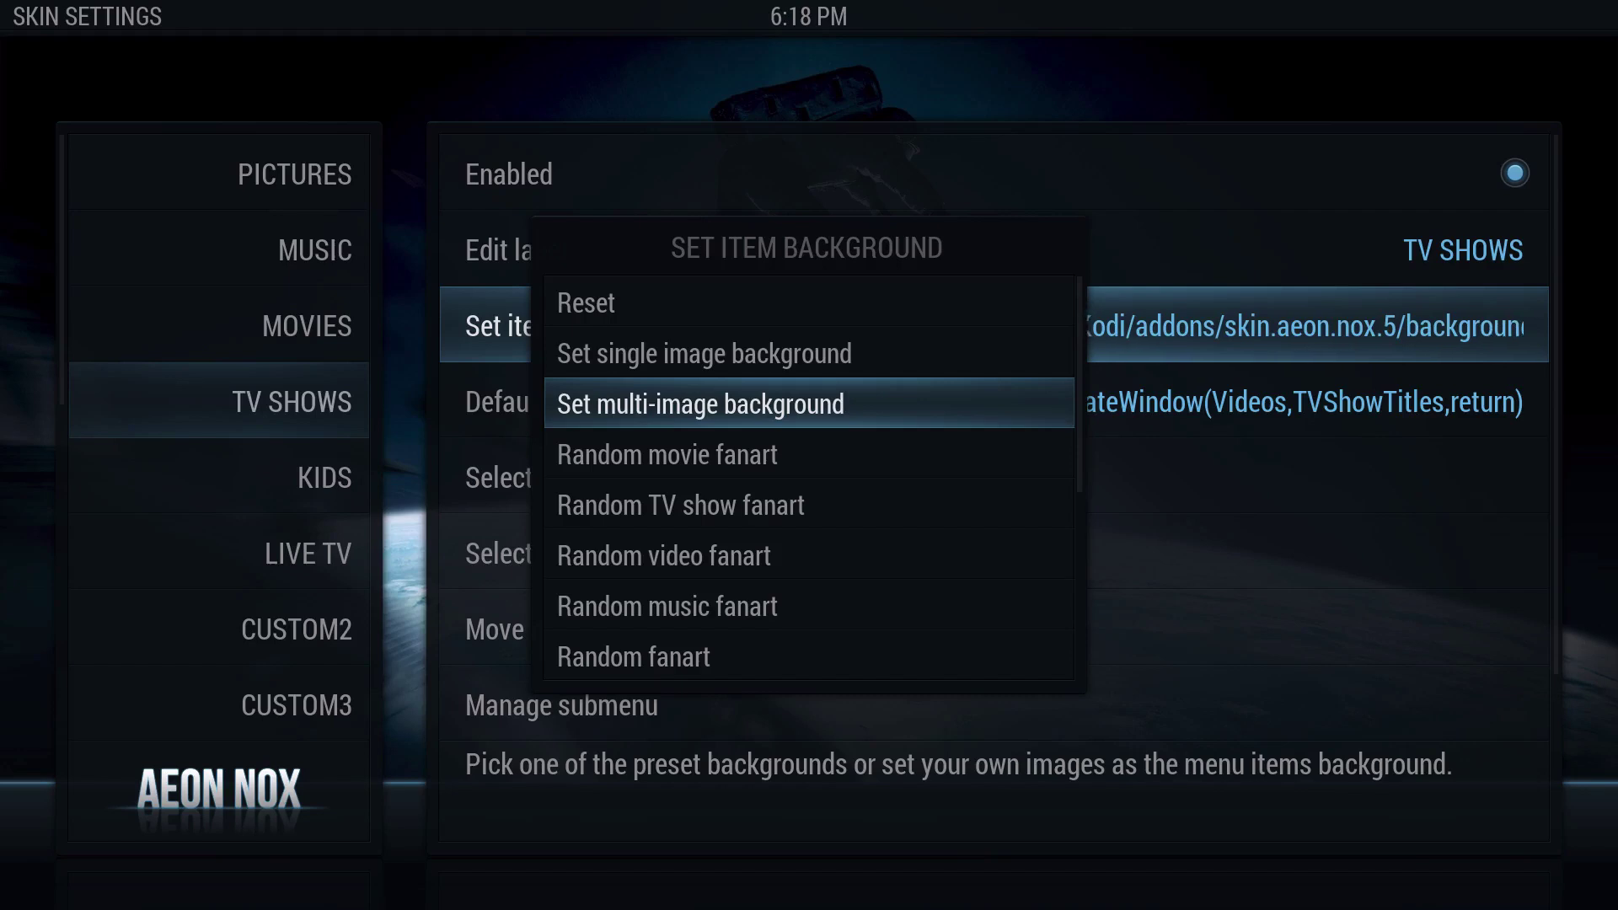
Step: Choose multi-image background and browse home > Library > Application Support > Kodi
{"action": "key", "text": "Return"}
{"action": "key", "text": "Down"}
{"action": "key", "text": "Down"}
{"action": "key", "text": "Down"}
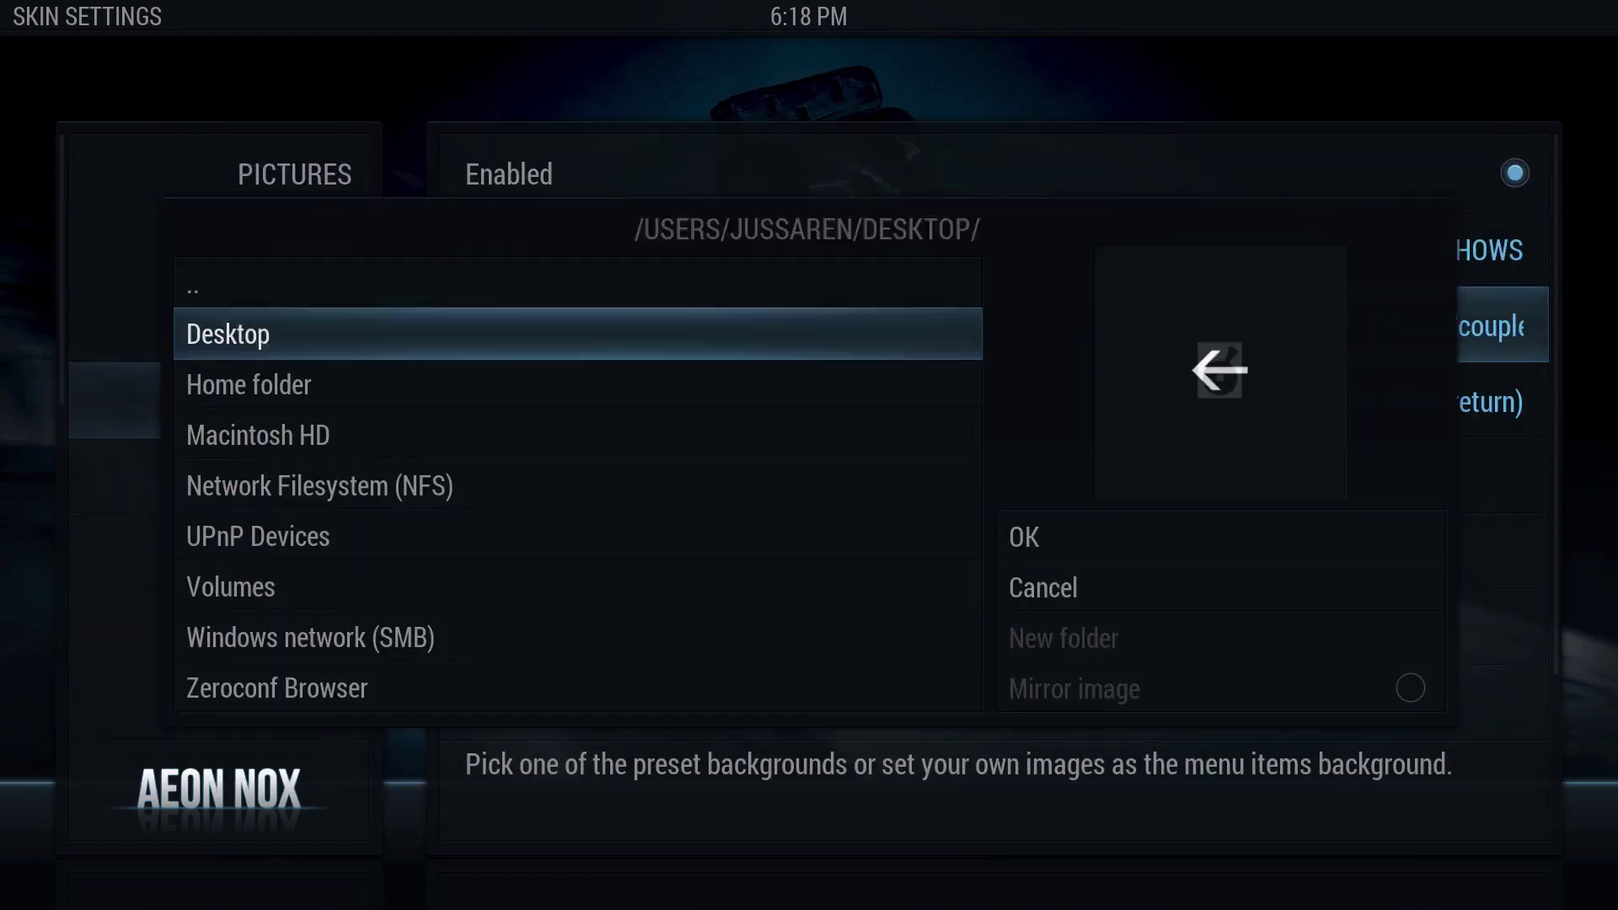
{"action": "key", "text": "Up"}
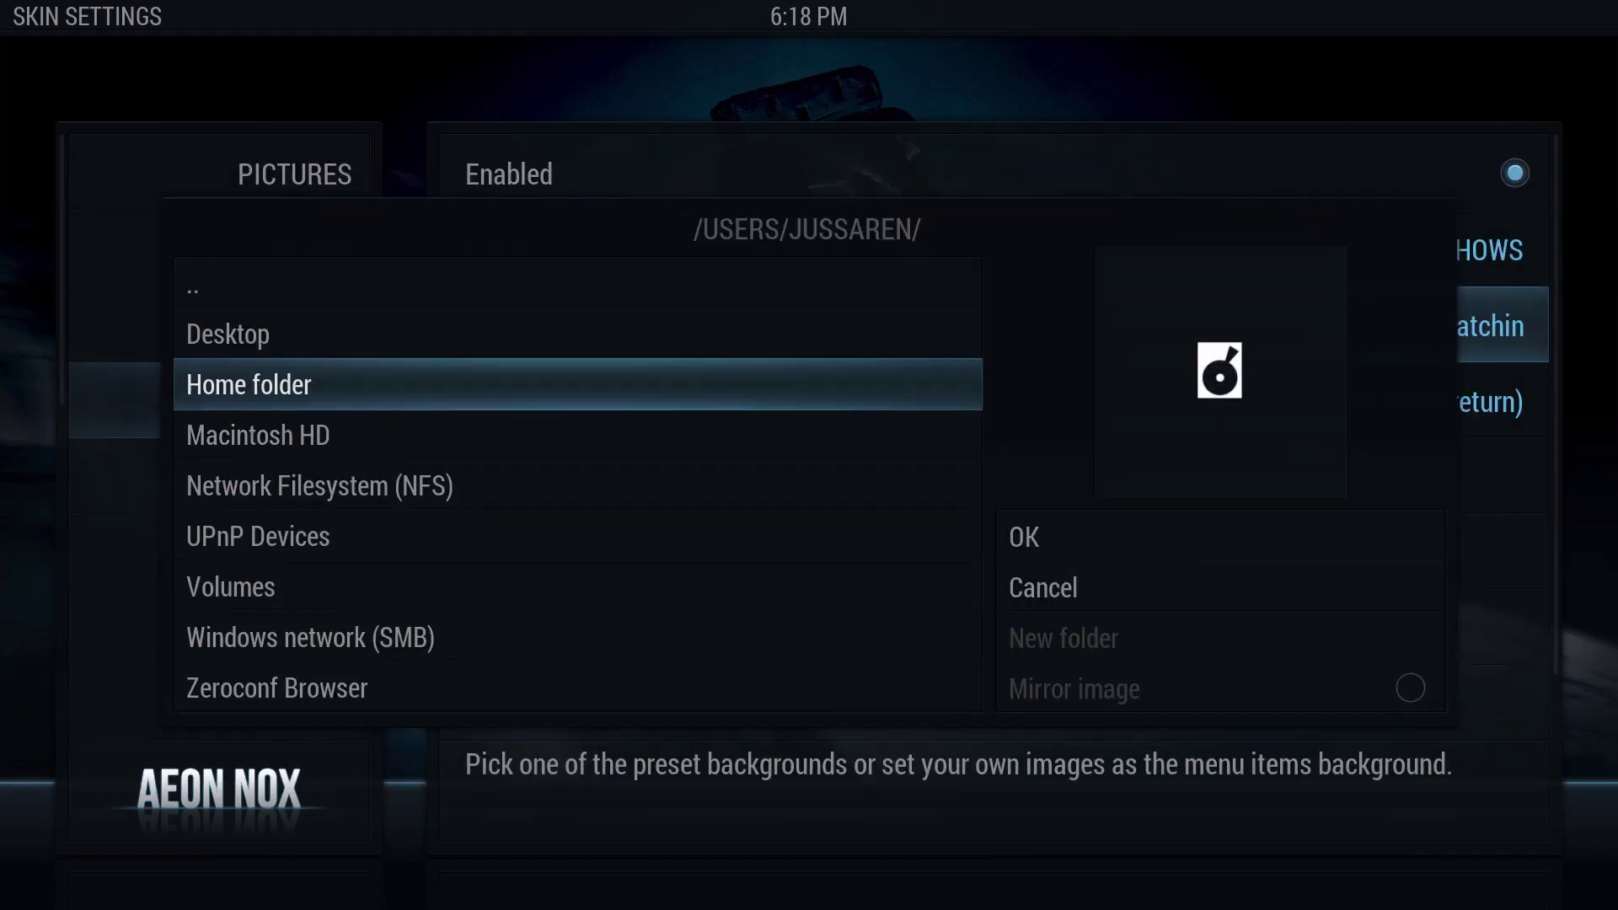
{"action": "key", "text": "Return"}
{"action": "key", "text": "Down"}
{"action": "key", "text": "Down"}
{"action": "key", "text": "Down"}
{"action": "key", "text": "Down"}
{"action": "key", "text": "Down"}
{"action": "key", "text": "Down"}
{"action": "key", "text": "Down"}
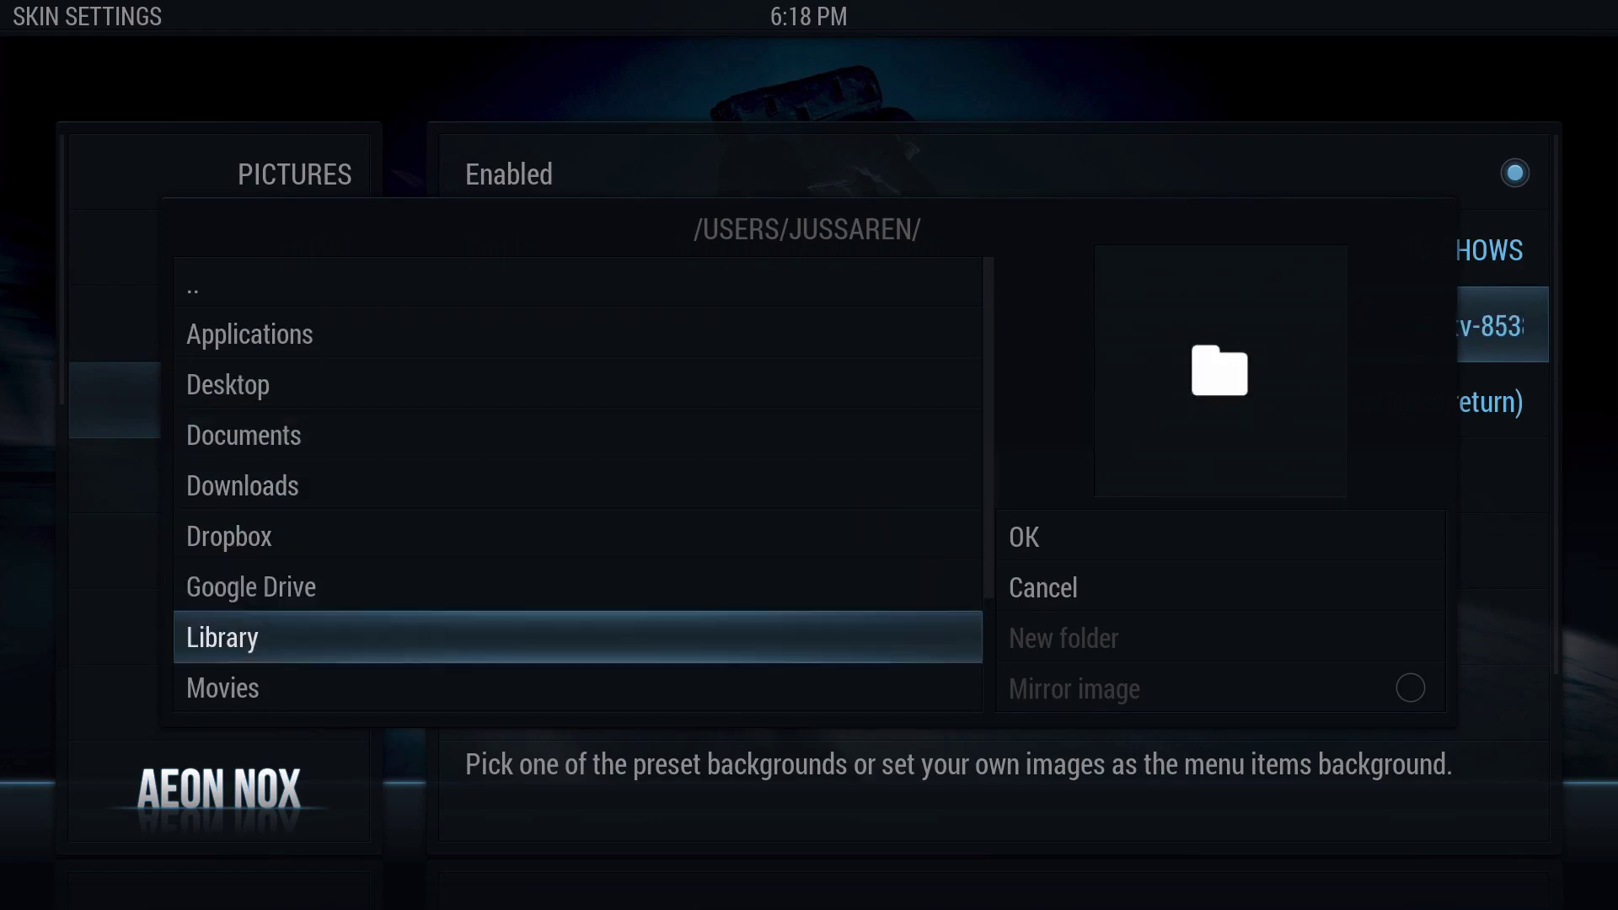
{"action": "key", "text": "Return"}
{"action": "key", "text": "Down"}
{"action": "key", "text": "Down"}
{"action": "key", "text": "Down"}
{"action": "key", "text": "Return"}
{"action": "key", "text": "Up"}
{"action": "key", "text": "Down"}
{"action": "key", "text": "Down"}
{"action": "key", "text": "Down"}
{"action": "key", "text": "Down"}
{"action": "key", "text": "Down"}
{"action": "key", "text": "Down"}
{"action": "key", "text": "Down"}
{"action": "key", "text": "Down"}
{"action": "key", "text": "Down"}
{"action": "key", "text": "Down"}
{"action": "key", "text": "Down"}
{"action": "key", "text": "Down"}
{"action": "key", "text": "Down"}
{"action": "key", "text": "Down"}
{"action": "key", "text": "Down"}
{"action": "key", "text": "Down"}
{"action": "key", "text": "Down"}
{"action": "key", "text": "Down"}
{"action": "key", "text": "Down"}
{"action": "key", "text": "Down"}
{"action": "key", "text": "Down"}
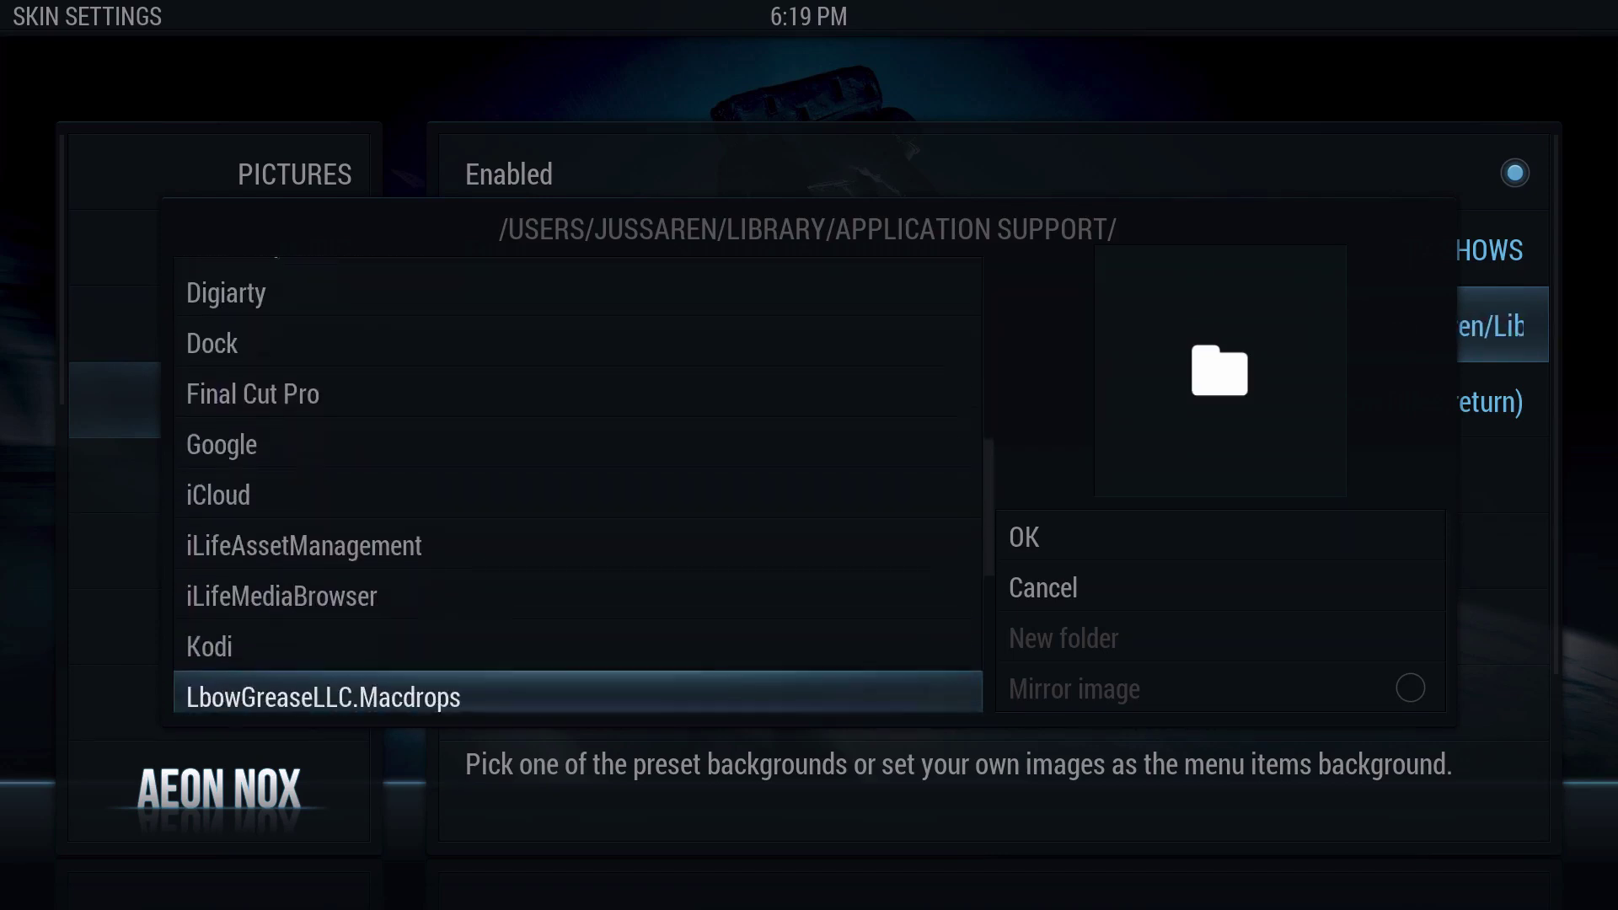
{"action": "key", "text": "Up"}
{"action": "key", "text": "Return"}
Step: Browse into addons/skin.aeon.nox.5/backgrounds to the xbmc backgrounds folder
{"action": "key", "text": "Down"}
{"action": "key", "text": "Return"}
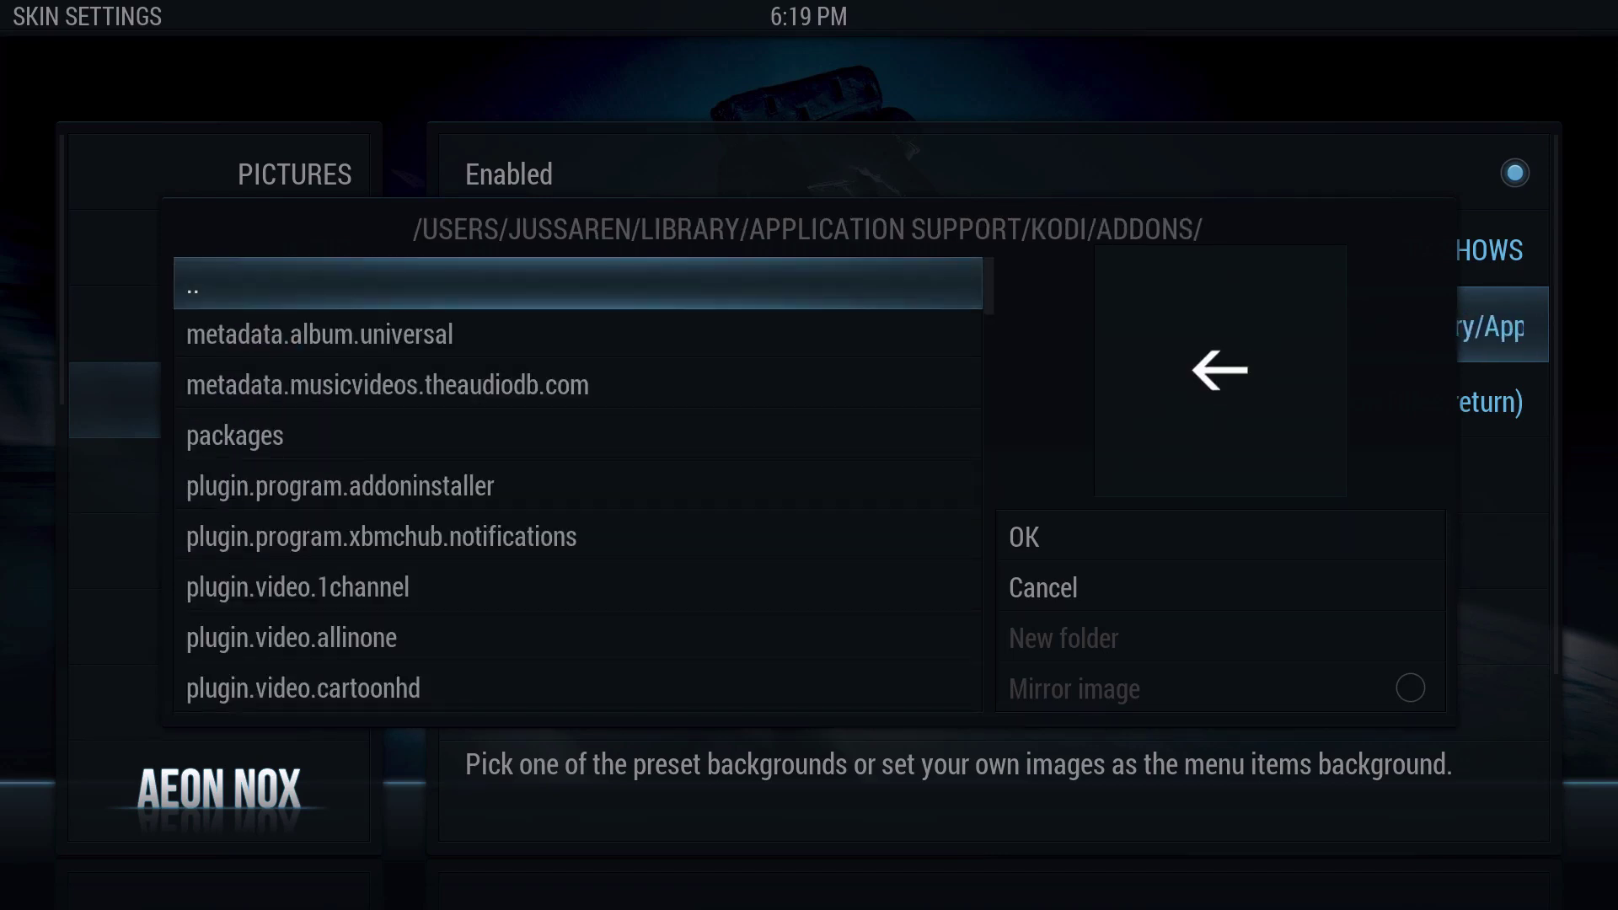
{"action": "key", "text": "Up"}
{"action": "key", "text": "Return"}
{"action": "key", "text": "Down"}
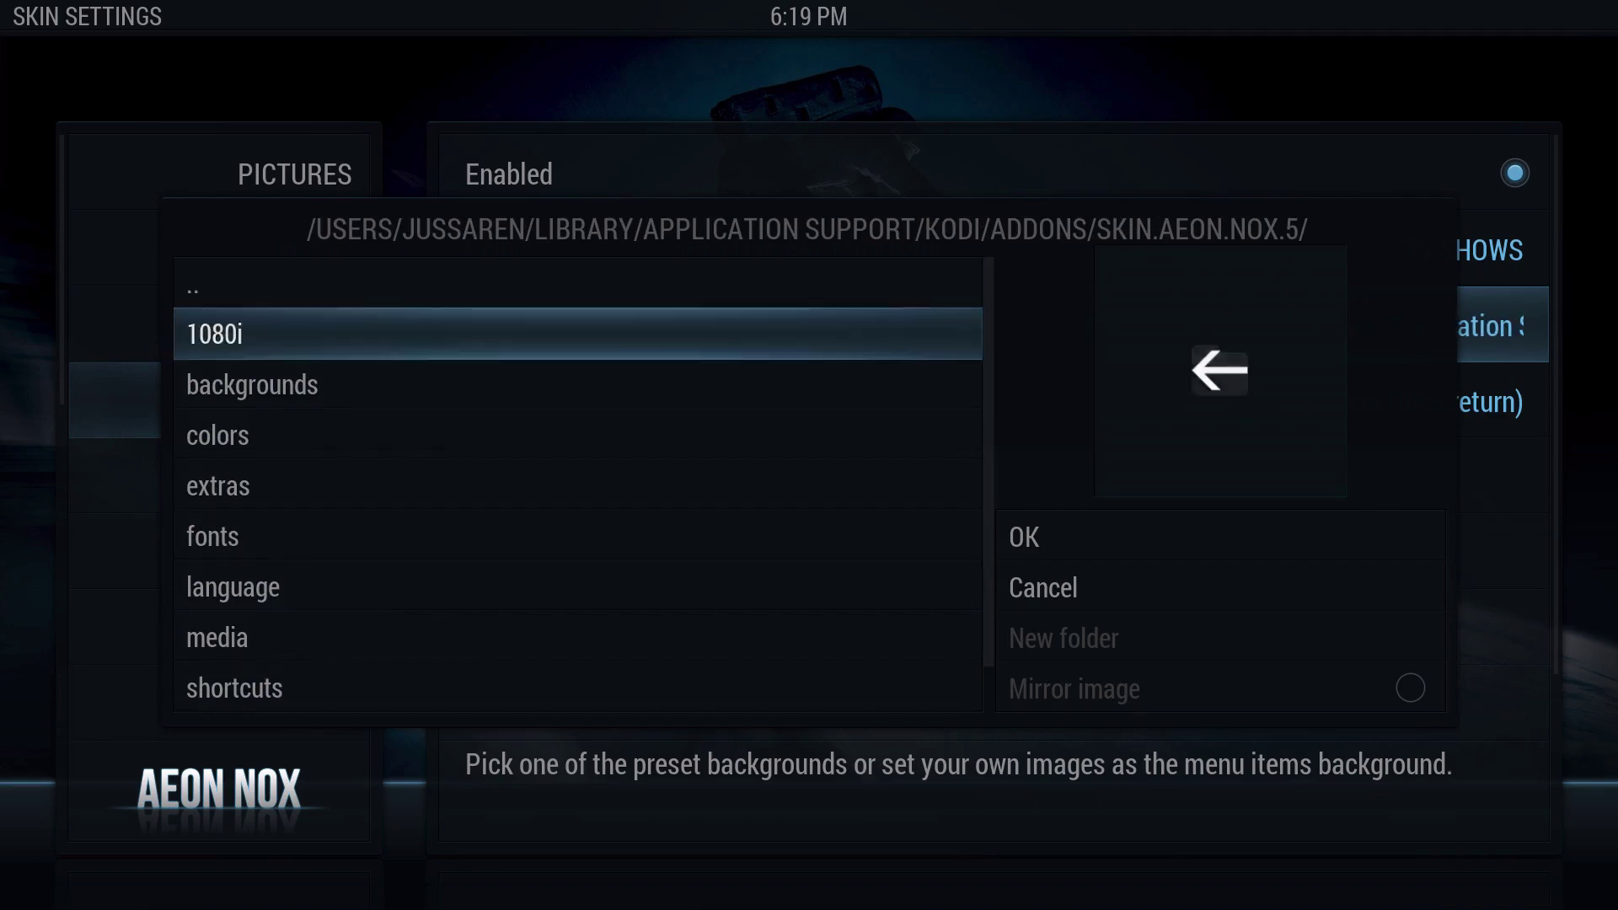
{"action": "key", "text": "Down"}
{"action": "key", "text": "Return"}
{"action": "key", "text": "Down"}
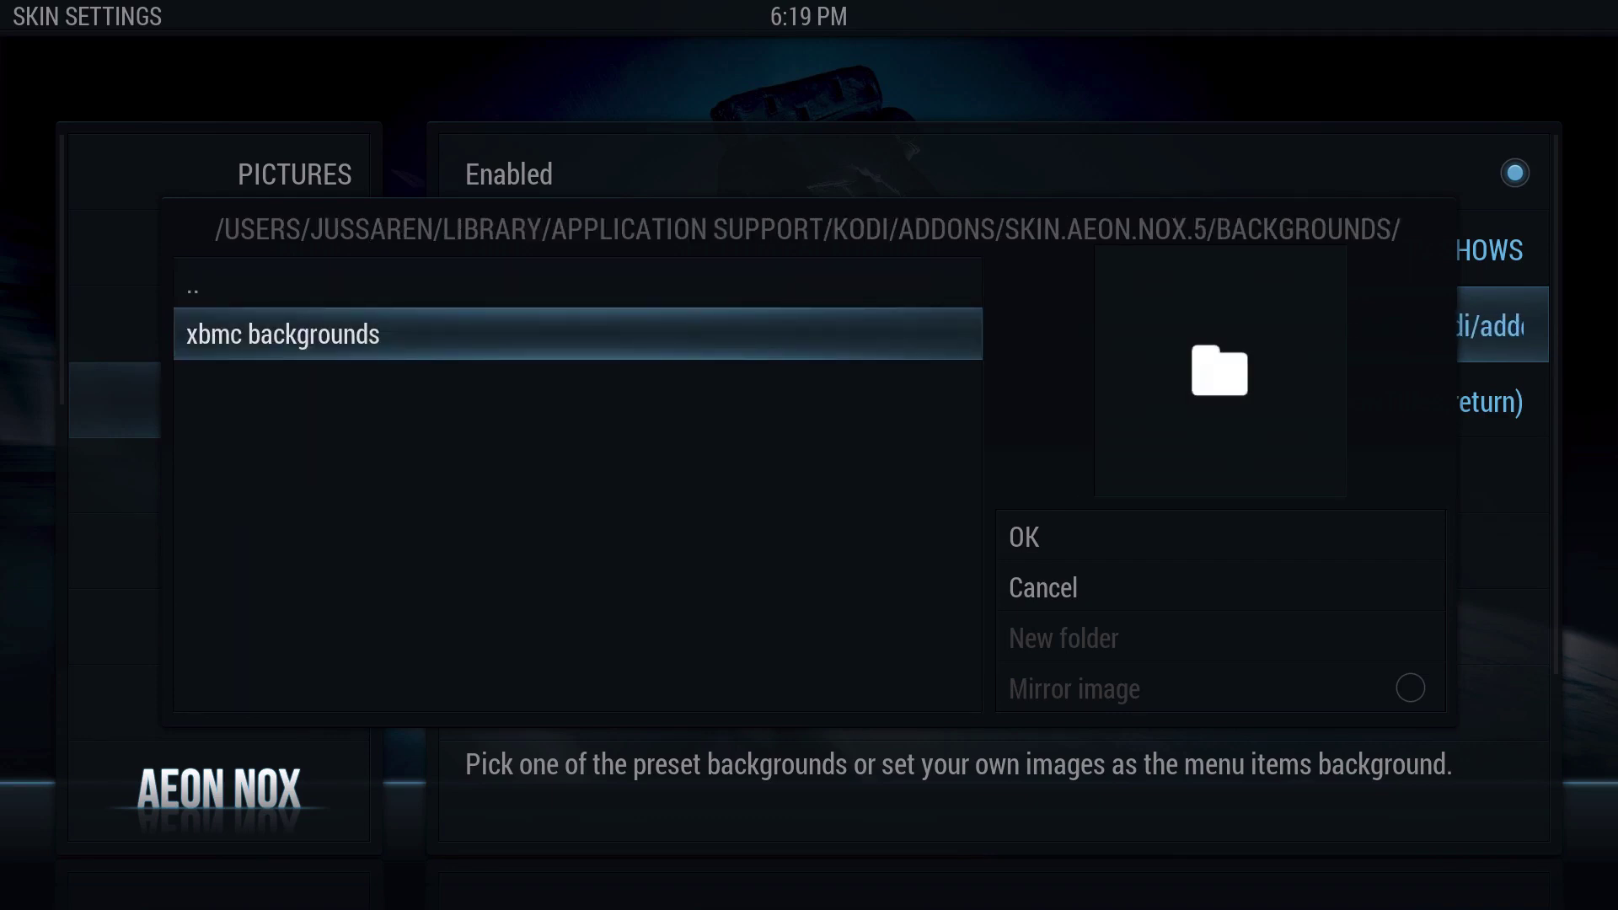
Step: Open the xbmc backgrounds folder and confirm it as the TV SHOWS background
{"action": "key", "text": "Up"}
{"action": "key", "text": "Return"}
{"action": "key", "text": "Return"}
{"action": "key", "text": "Return"}
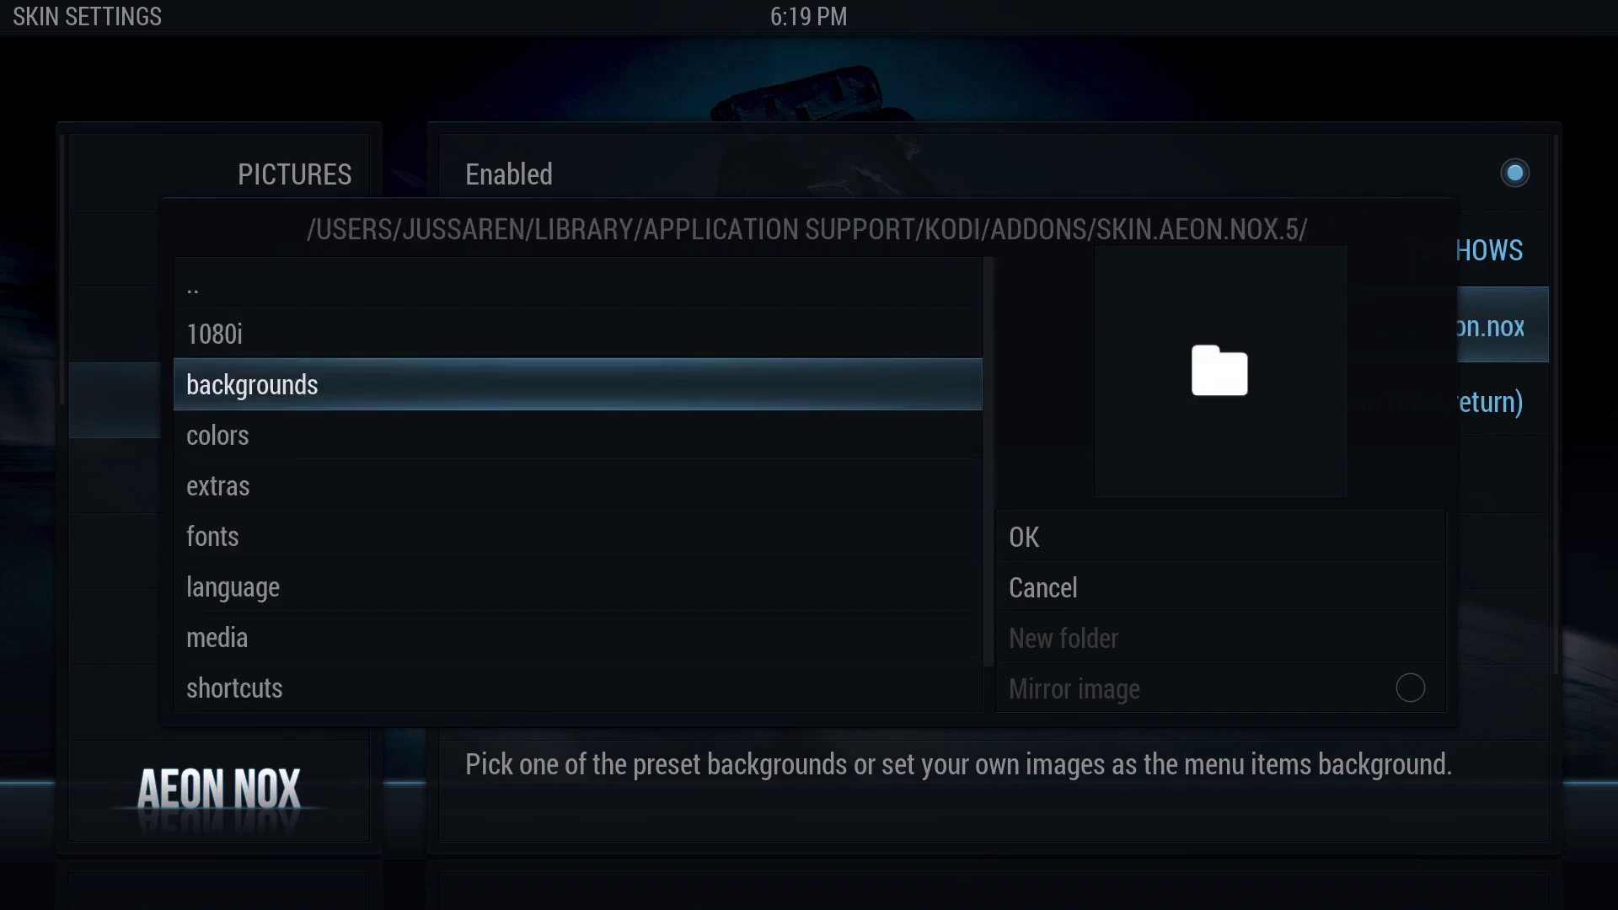
{"action": "key", "text": "Return"}
{"action": "key", "text": "Down"}
{"action": "key", "text": "Up"}
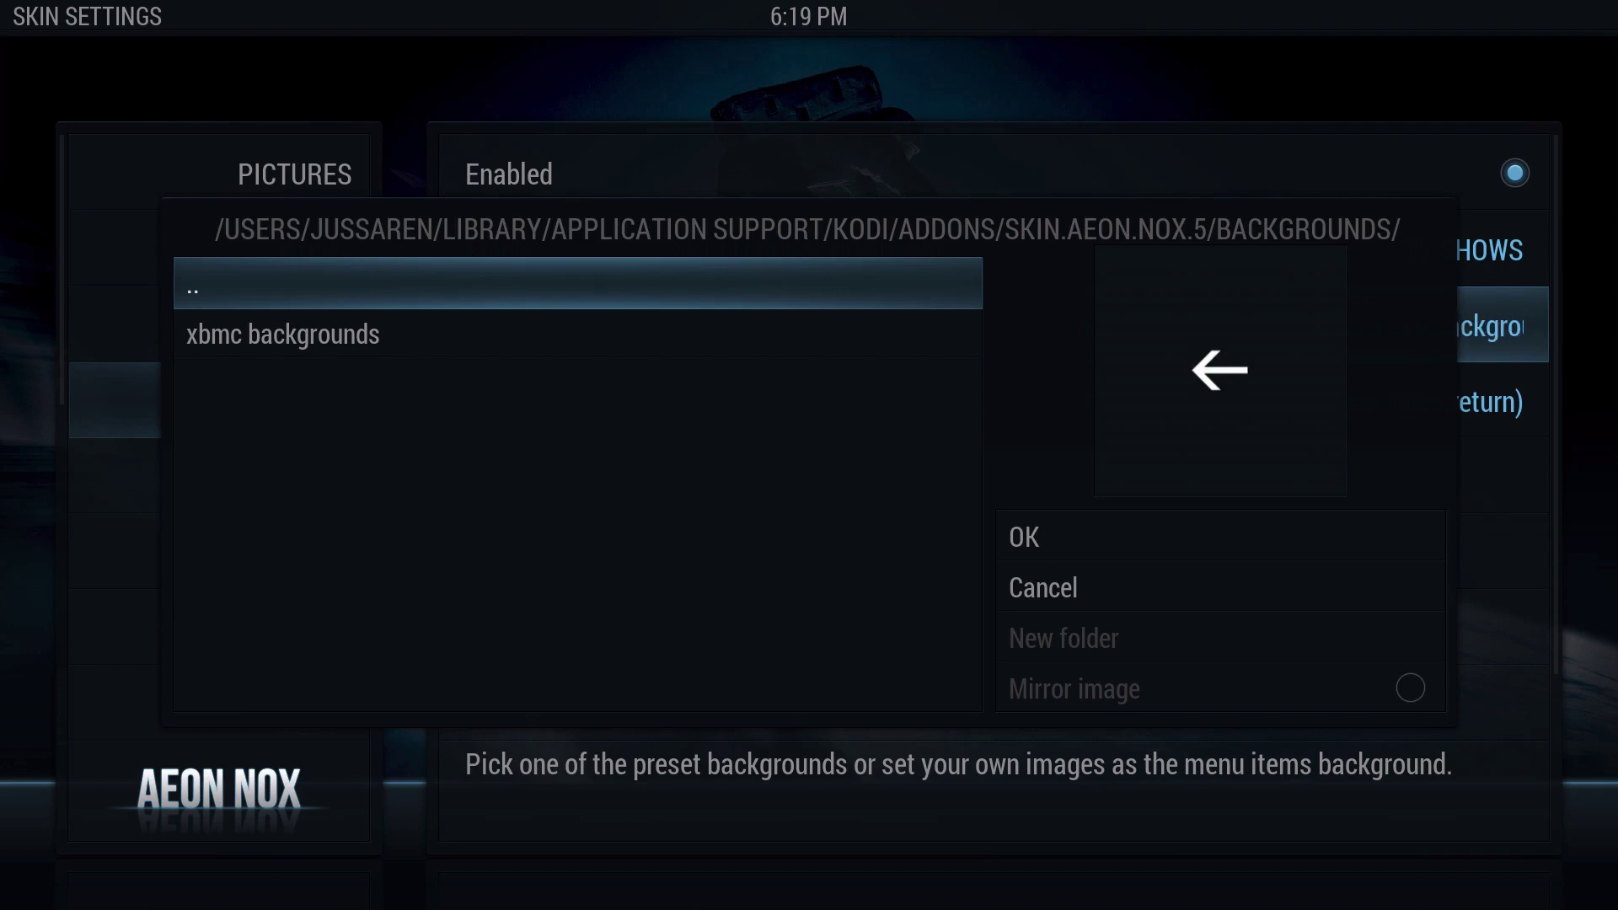
{"action": "key", "text": "Down"}
{"action": "key", "text": "Return"}
{"action": "key", "text": "Right"}
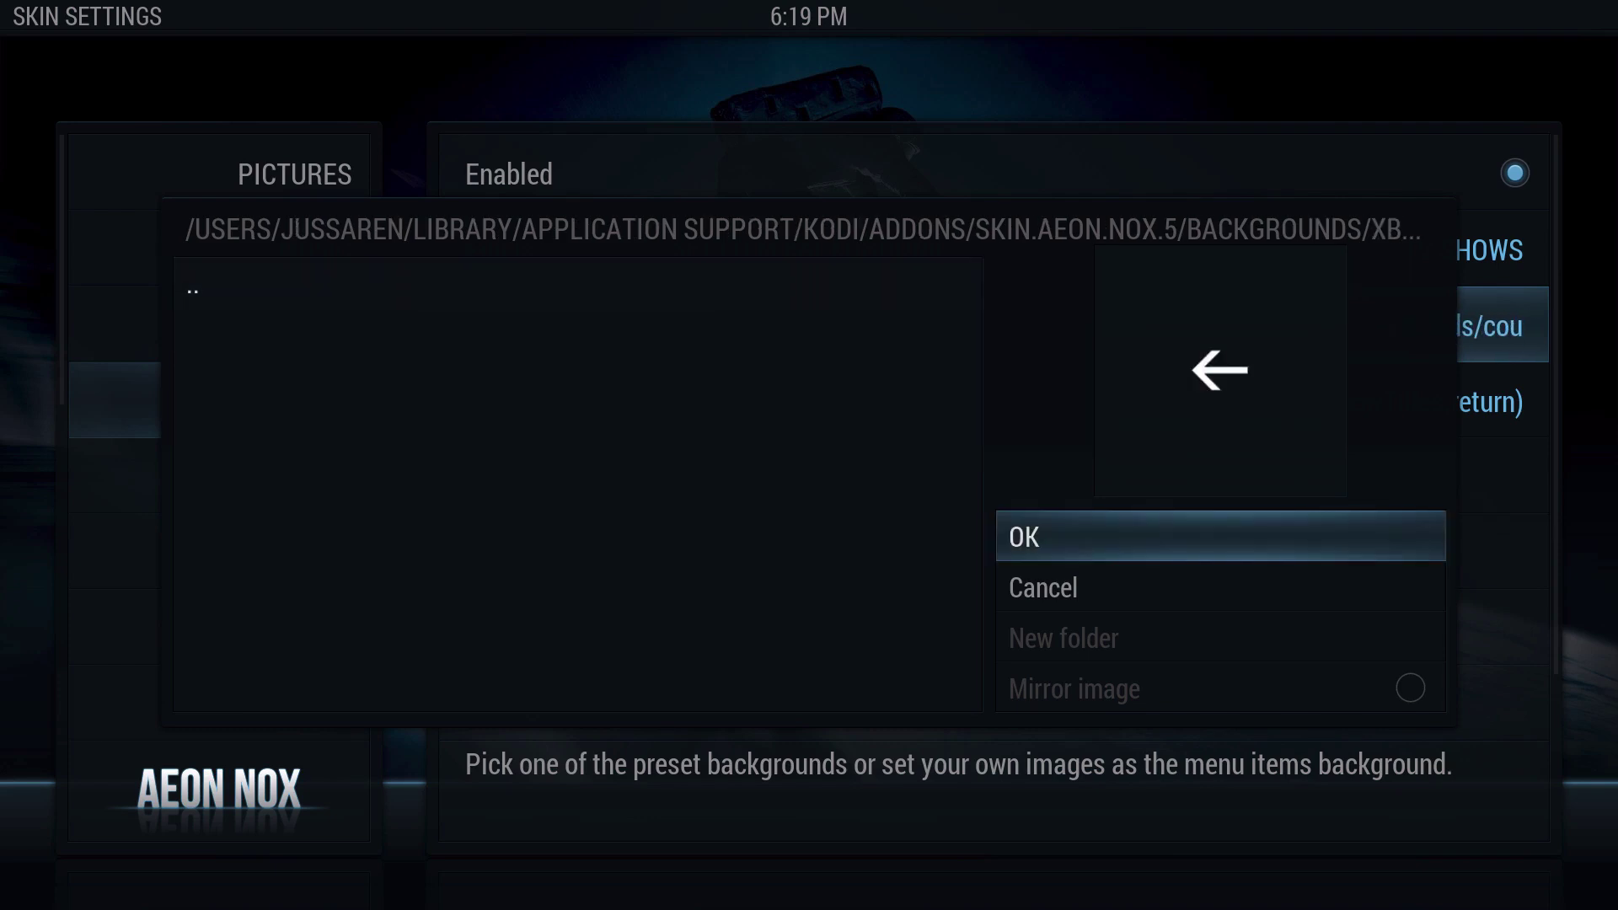
{"action": "key", "text": "Return"}
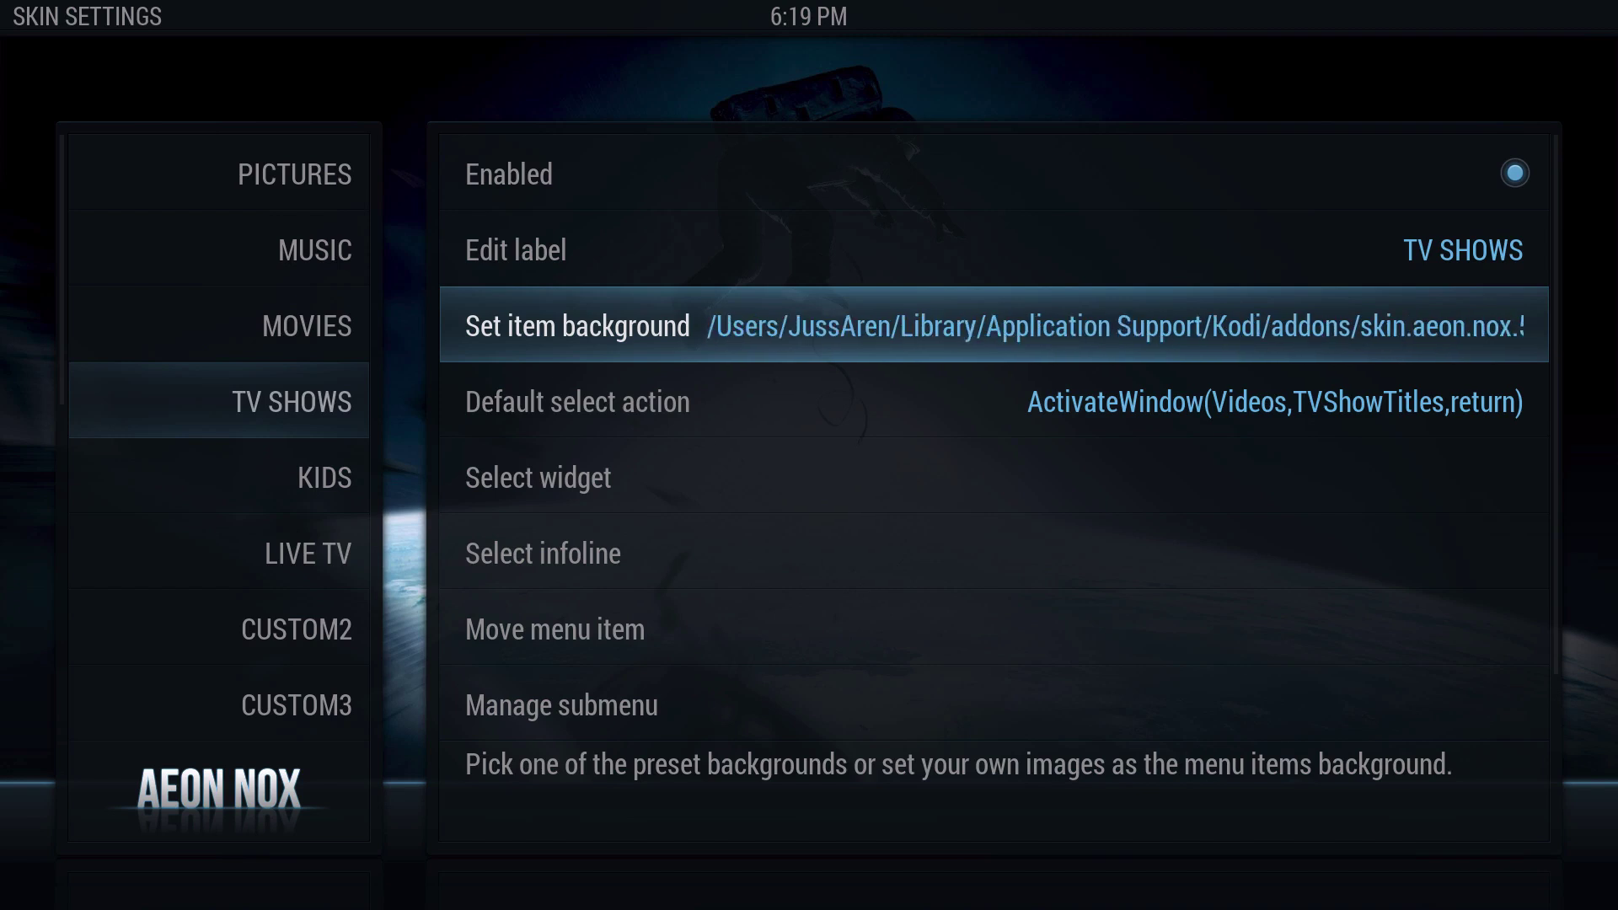
Step: Preview the MOVIES and cycling TV SHOWS backgrounds on Home, then reopen SYSTEM > Skin Settings
{"action": "key", "text": "Escape"}
{"action": "key", "text": "Escape"}
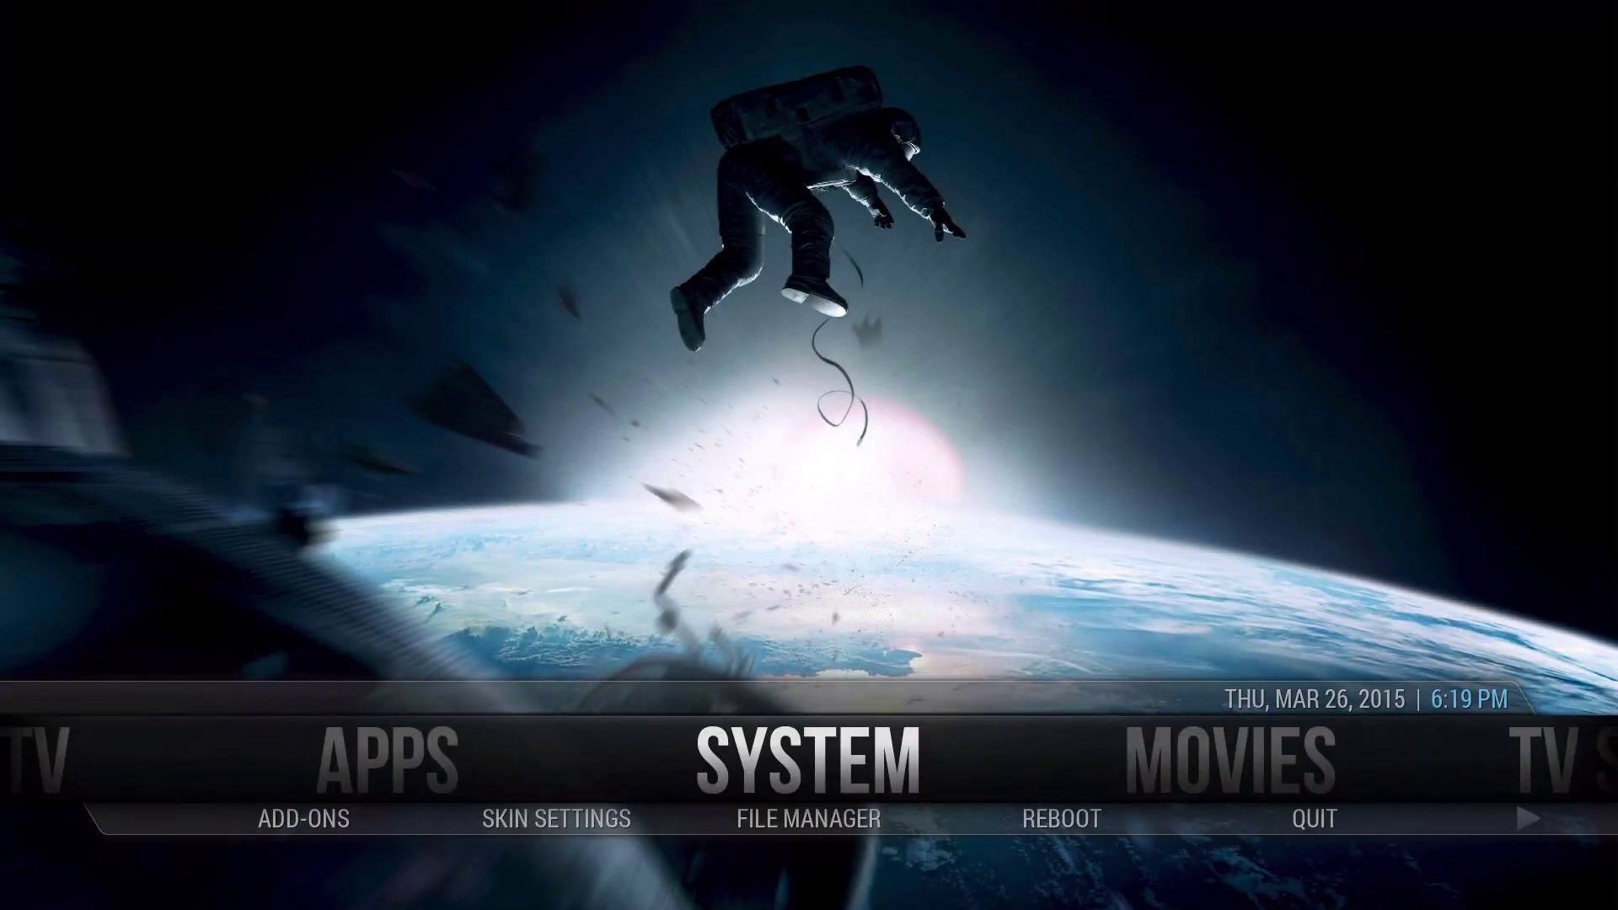
{"action": "key", "text": "Left"}
{"action": "key", "text": "Left"}
{"action": "key", "text": "Left"}
{"action": "key", "text": "Right"}
{"action": "key", "text": "Right"}
{"action": "key", "text": "Right"}
{"action": "key", "text": "Right"}
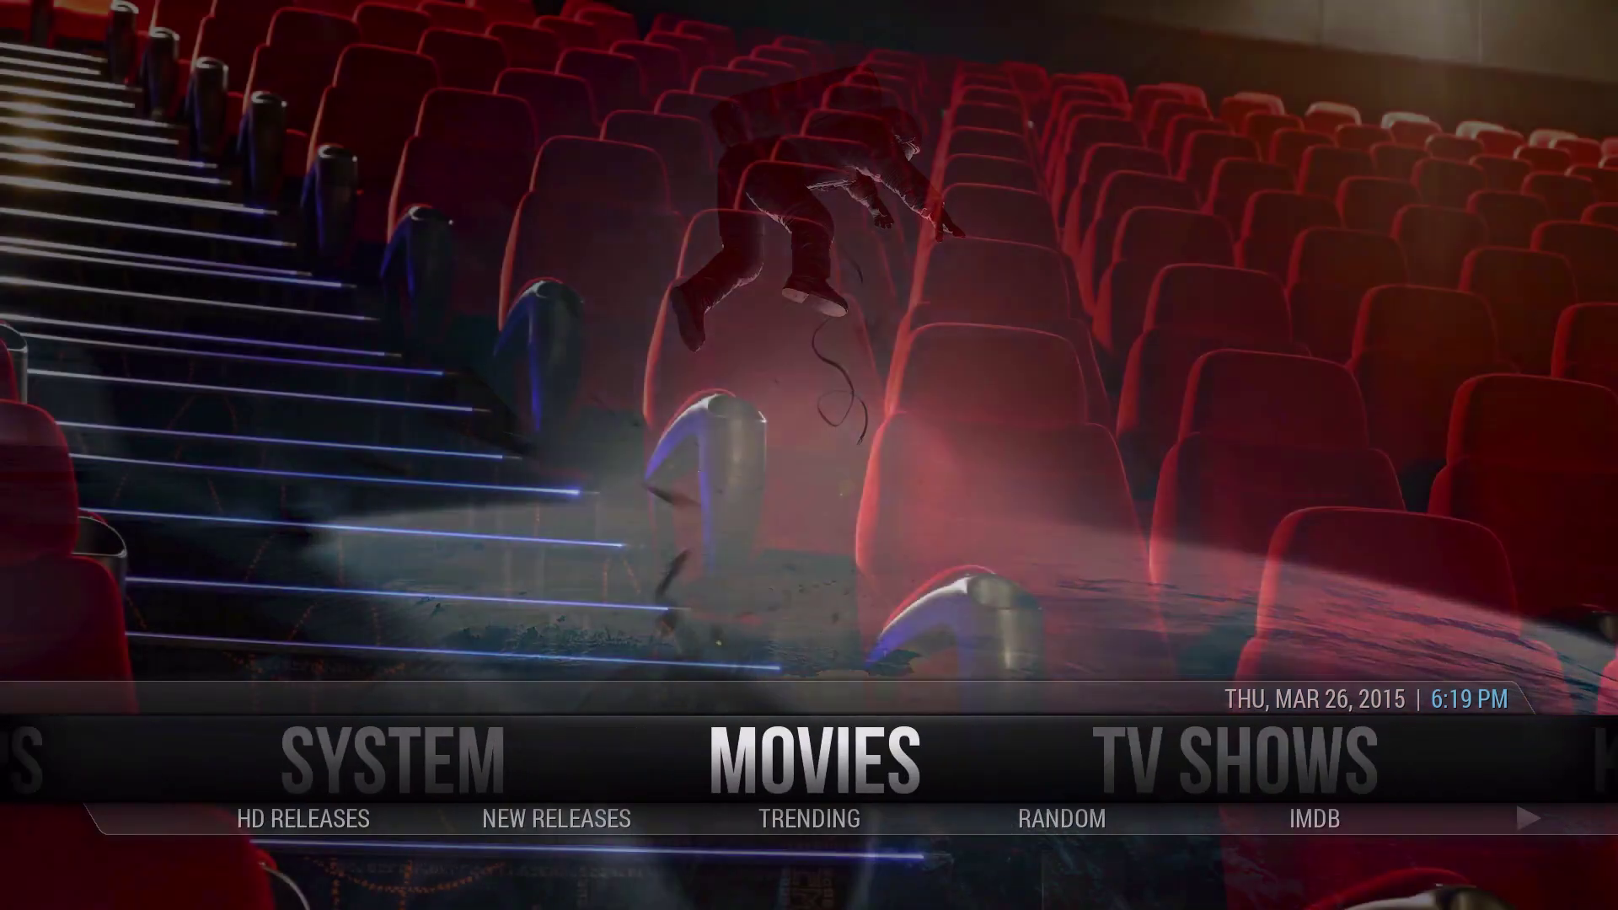
{"action": "key", "text": "Right"}
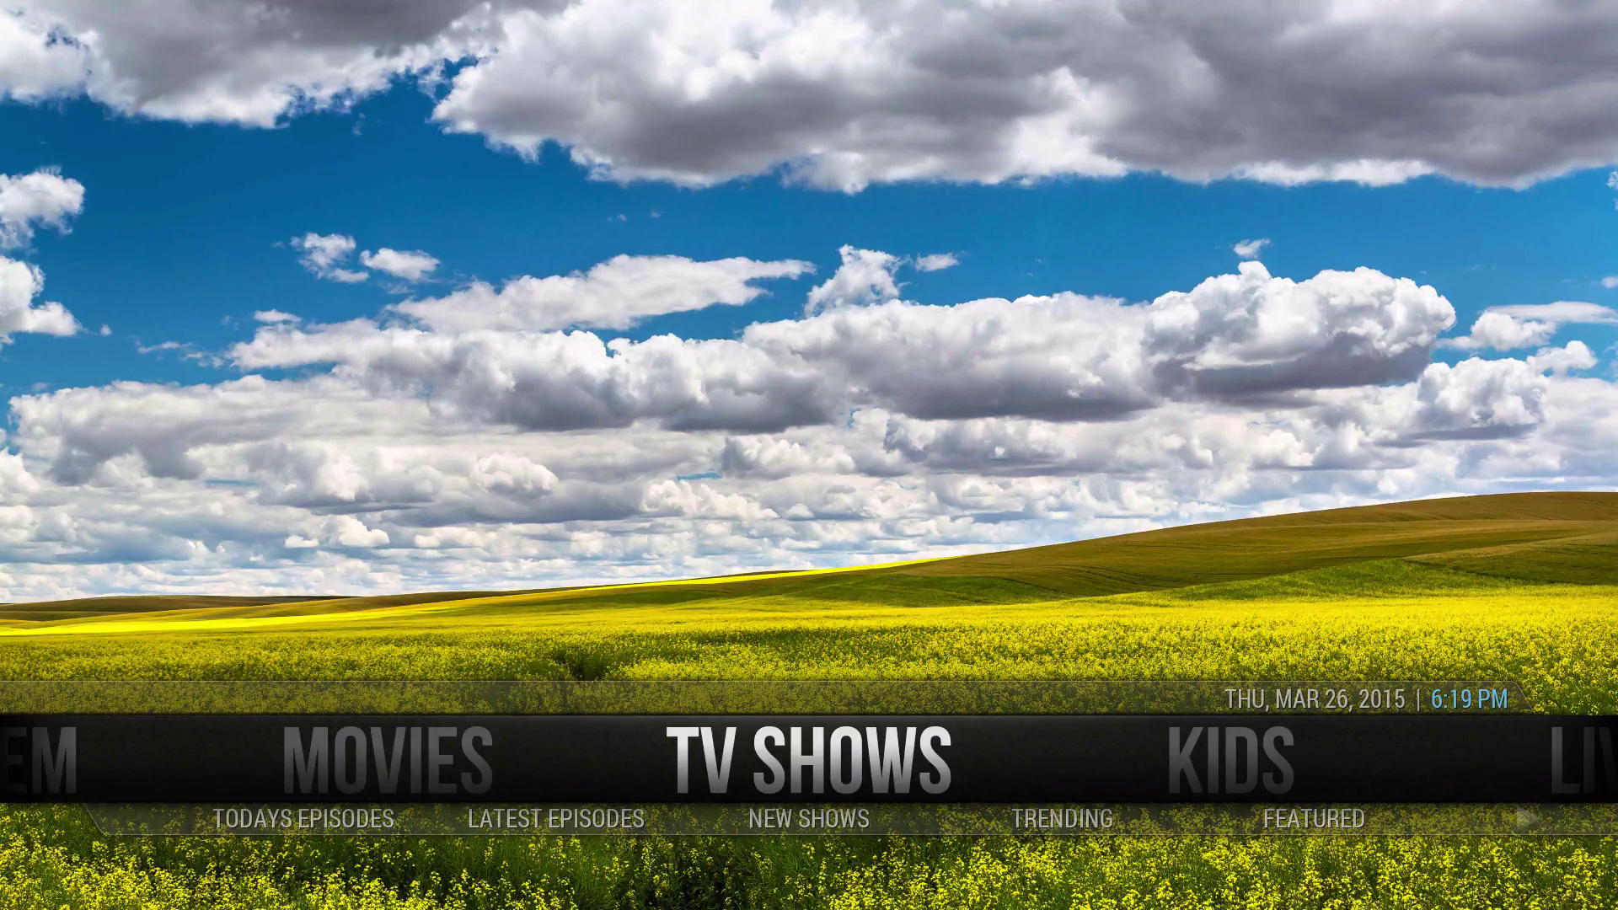
{"action": "key", "text": "Left"}
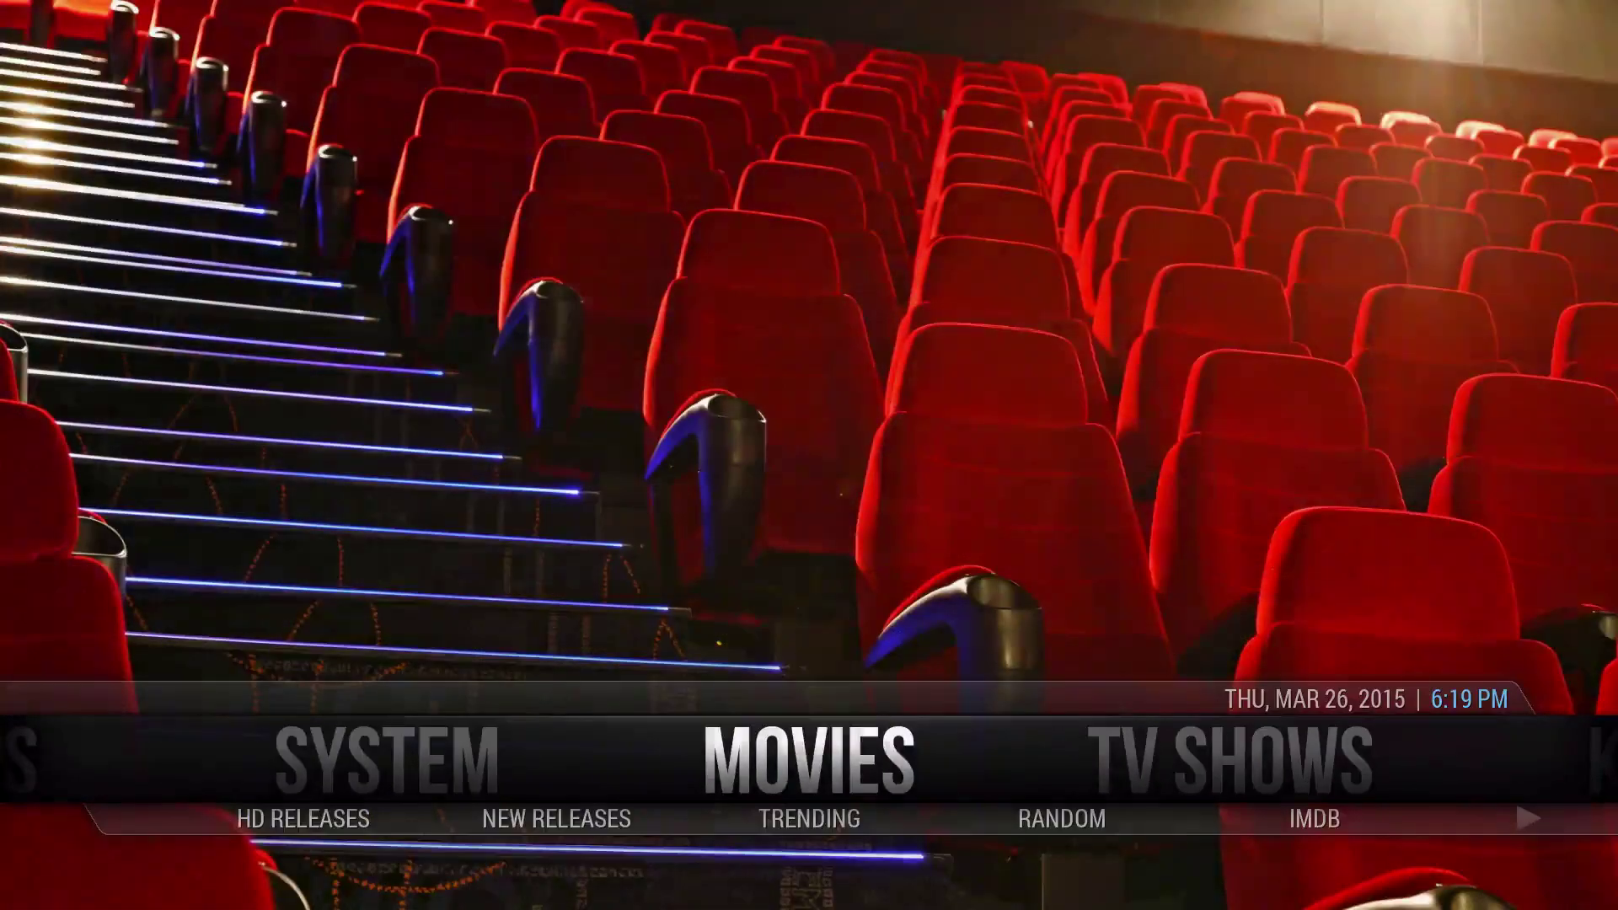
{"action": "key", "text": "Left"}
{"action": "key", "text": "Return"}
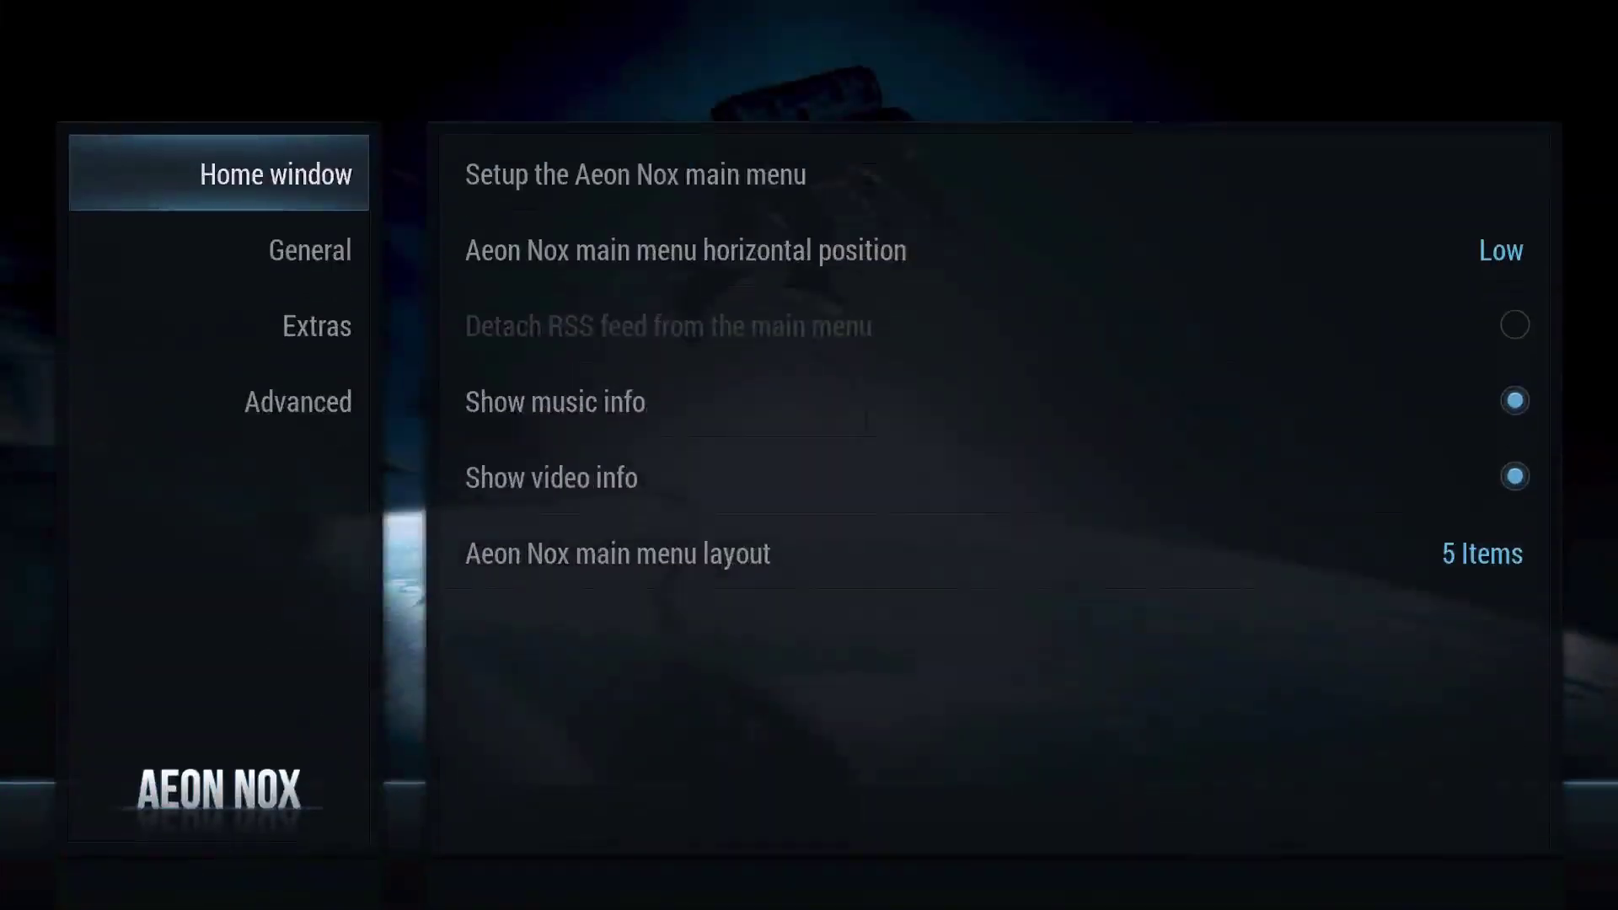
Step: In main menu setup, look over KIDS settings, then reach the TV SHOWS background setting
{"action": "key", "text": "Return"}
{"action": "key", "text": "Down"}
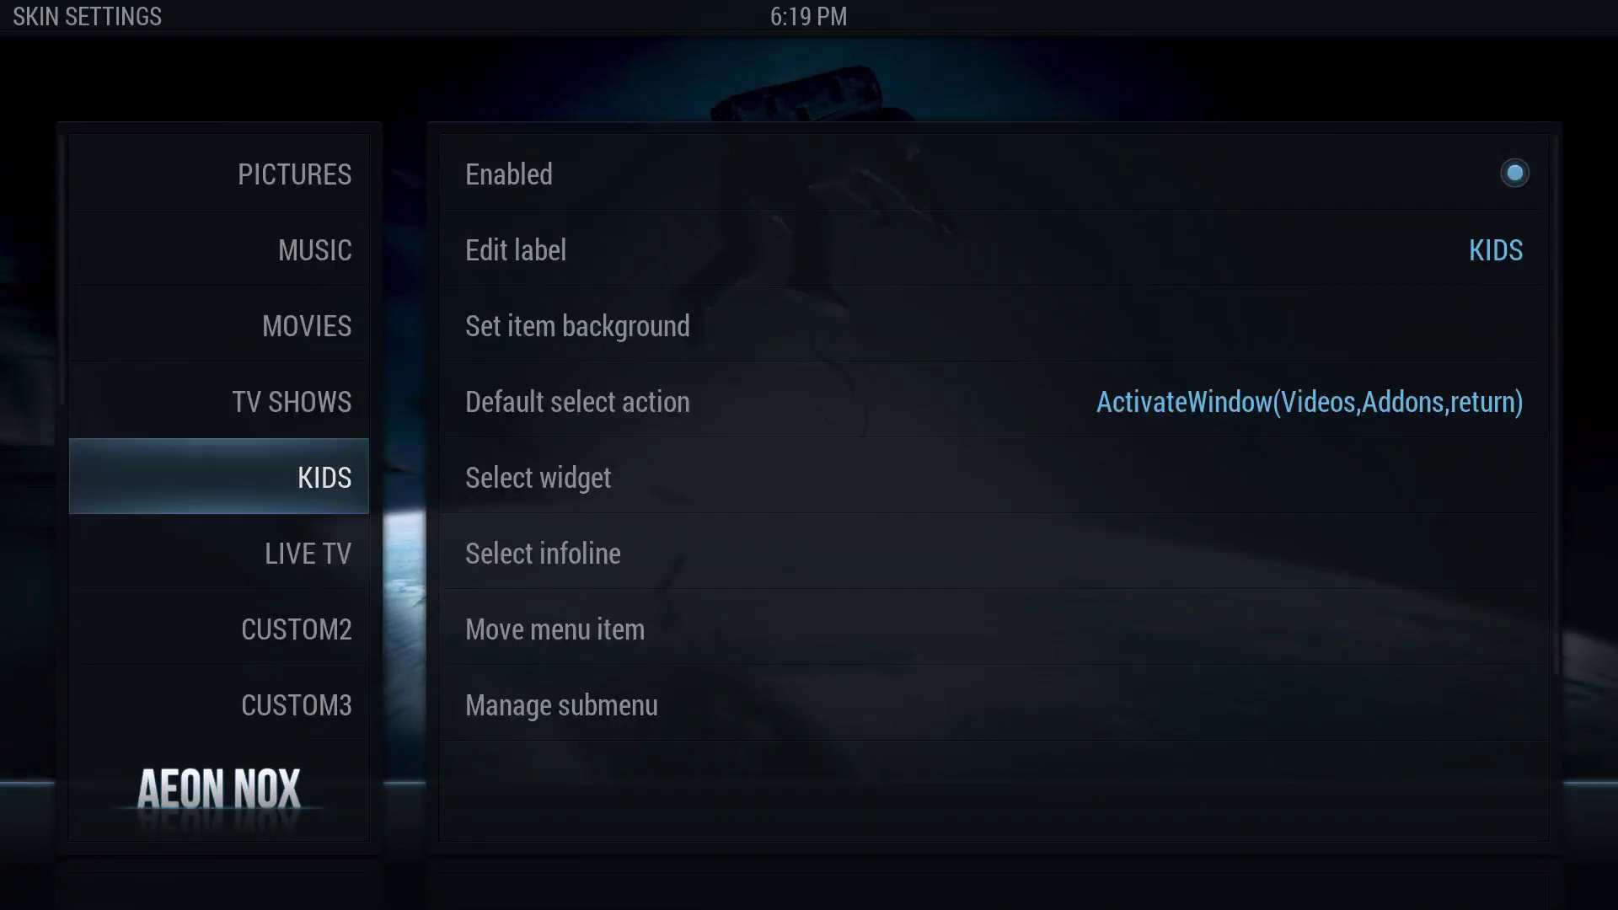
{"action": "key", "text": "Right"}
{"action": "key", "text": "Down"}
{"action": "key", "text": "Down"}
{"action": "key", "text": "Down"}
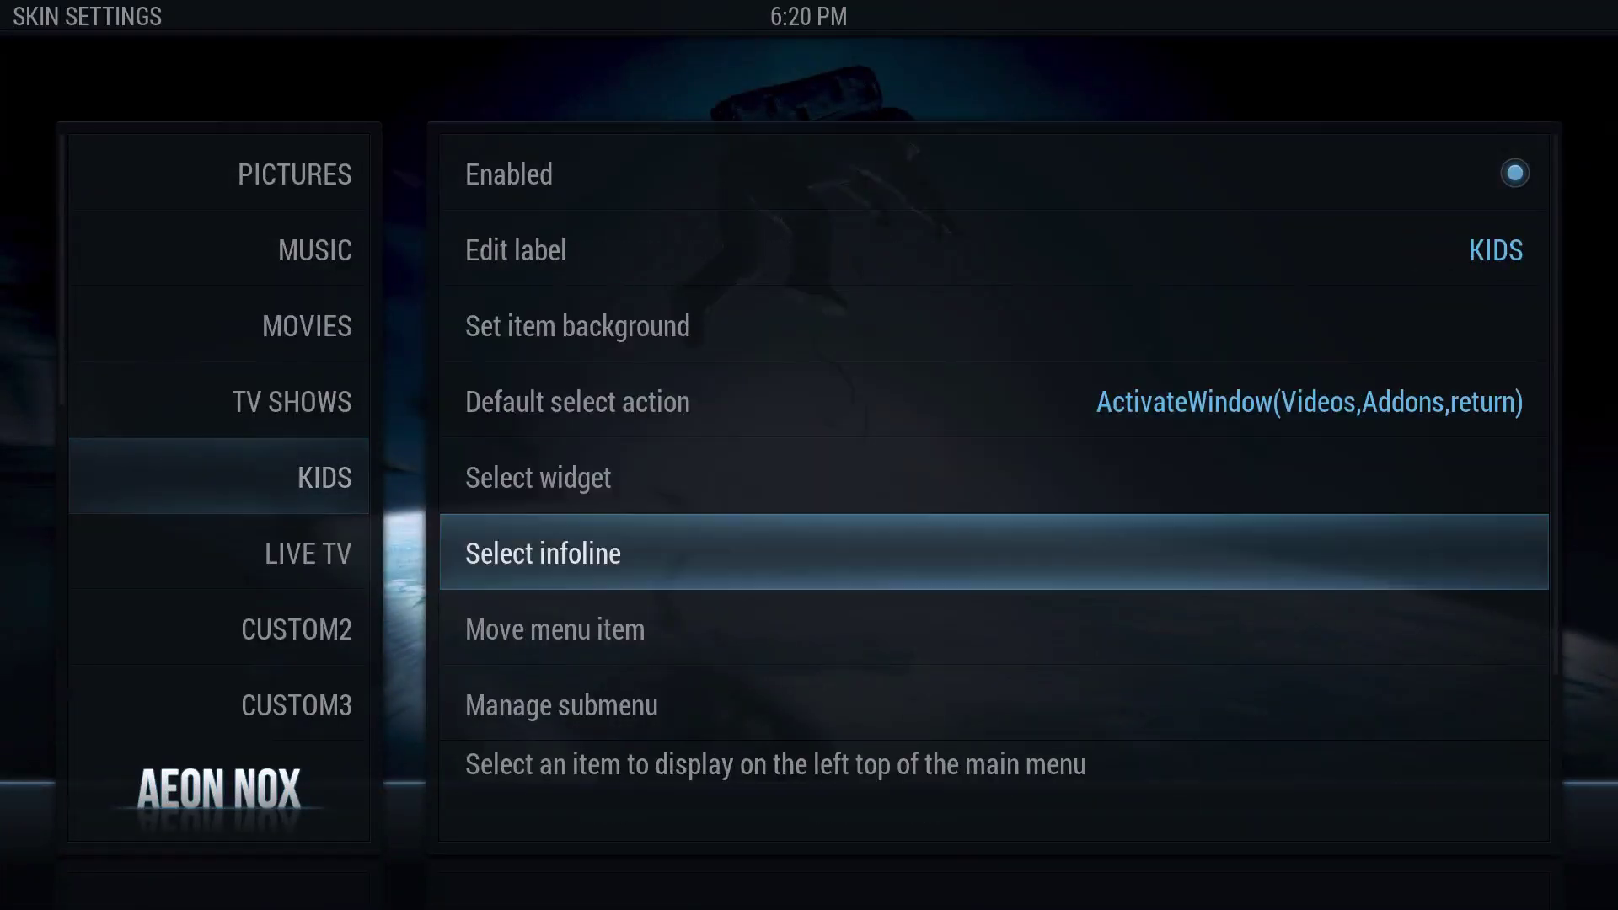
{"action": "key", "text": "Up"}
{"action": "key", "text": "Up"}
{"action": "key", "text": "Down"}
{"action": "key", "text": "Down"}
{"action": "key", "text": "Down"}
{"action": "key", "text": "Left"}
{"action": "key", "text": "Up"}
{"action": "key", "text": "Right"}
{"action": "key", "text": "Up"}
{"action": "key", "text": "Up"}
{"action": "key", "text": "Up"}
{"action": "key", "text": "Up"}
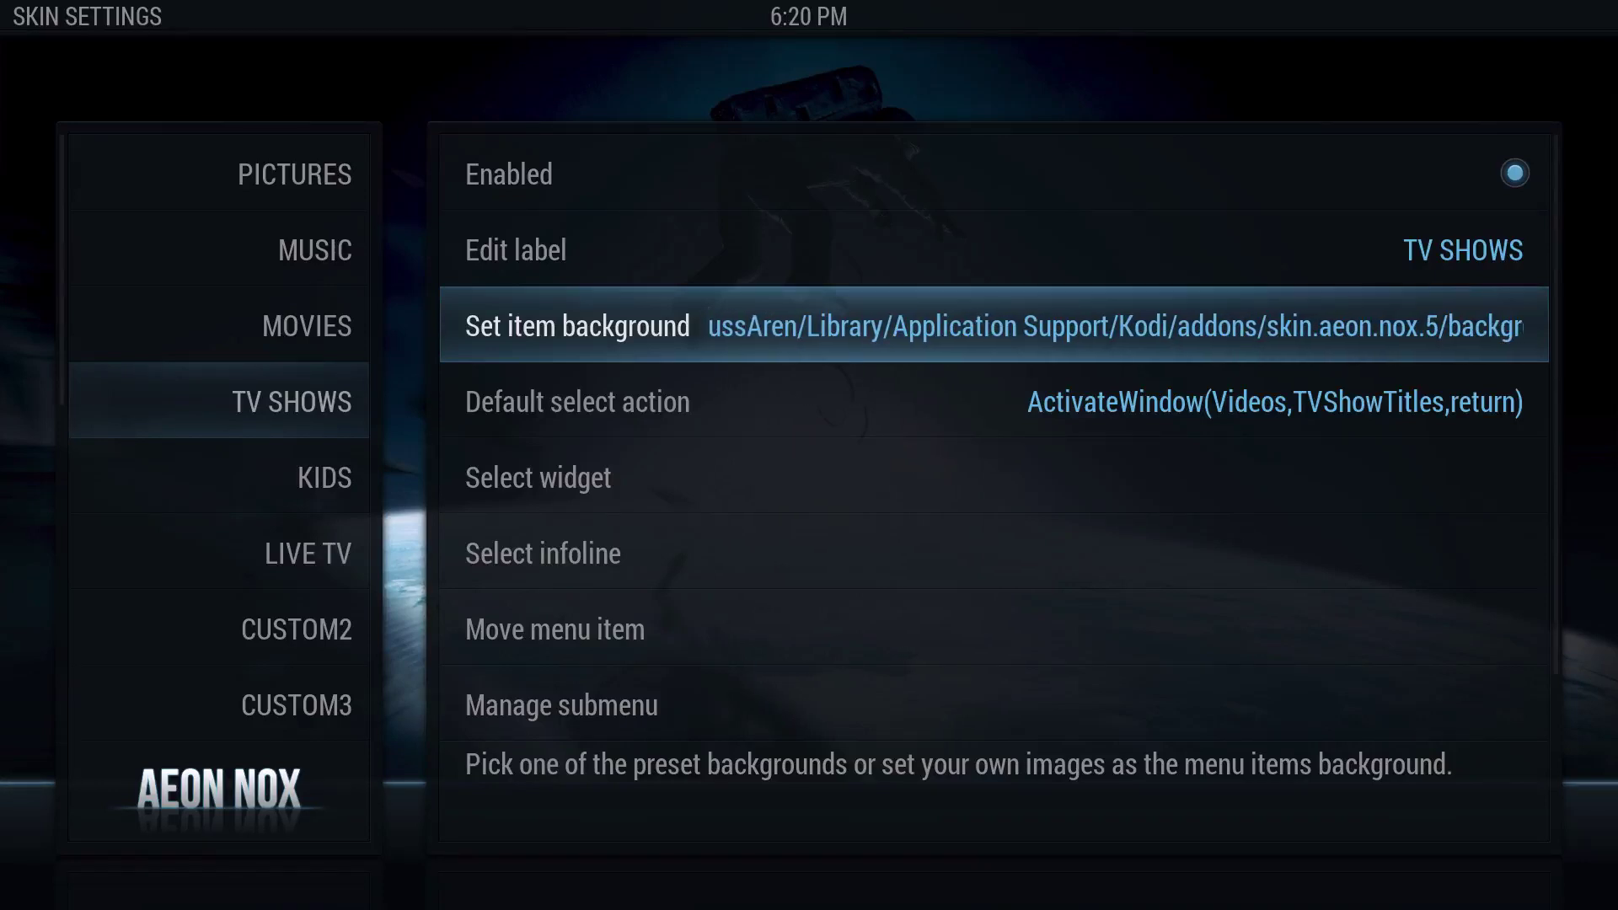
Step: Confirm the multi-image background choice for TV SHOWS and exit to Home
{"action": "key", "text": "Return"}
{"action": "key", "text": "Down"}
{"action": "key", "text": "Down"}
{"action": "key", "text": "Down"}
{"action": "key", "text": "Down"}
{"action": "key", "text": "Down"}
{"action": "key", "text": "Down"}
{"action": "key", "text": "Down"}
{"action": "key", "text": "Down"}
{"action": "key", "text": "Up"}
{"action": "key", "text": "Up"}
{"action": "key", "text": "Up"}
{"action": "key", "text": "Up"}
{"action": "key", "text": "Up"}
{"action": "key", "text": "Up"}
{"action": "key", "text": "Up"}
{"action": "key", "text": "Up"}
{"action": "key", "text": "Up"}
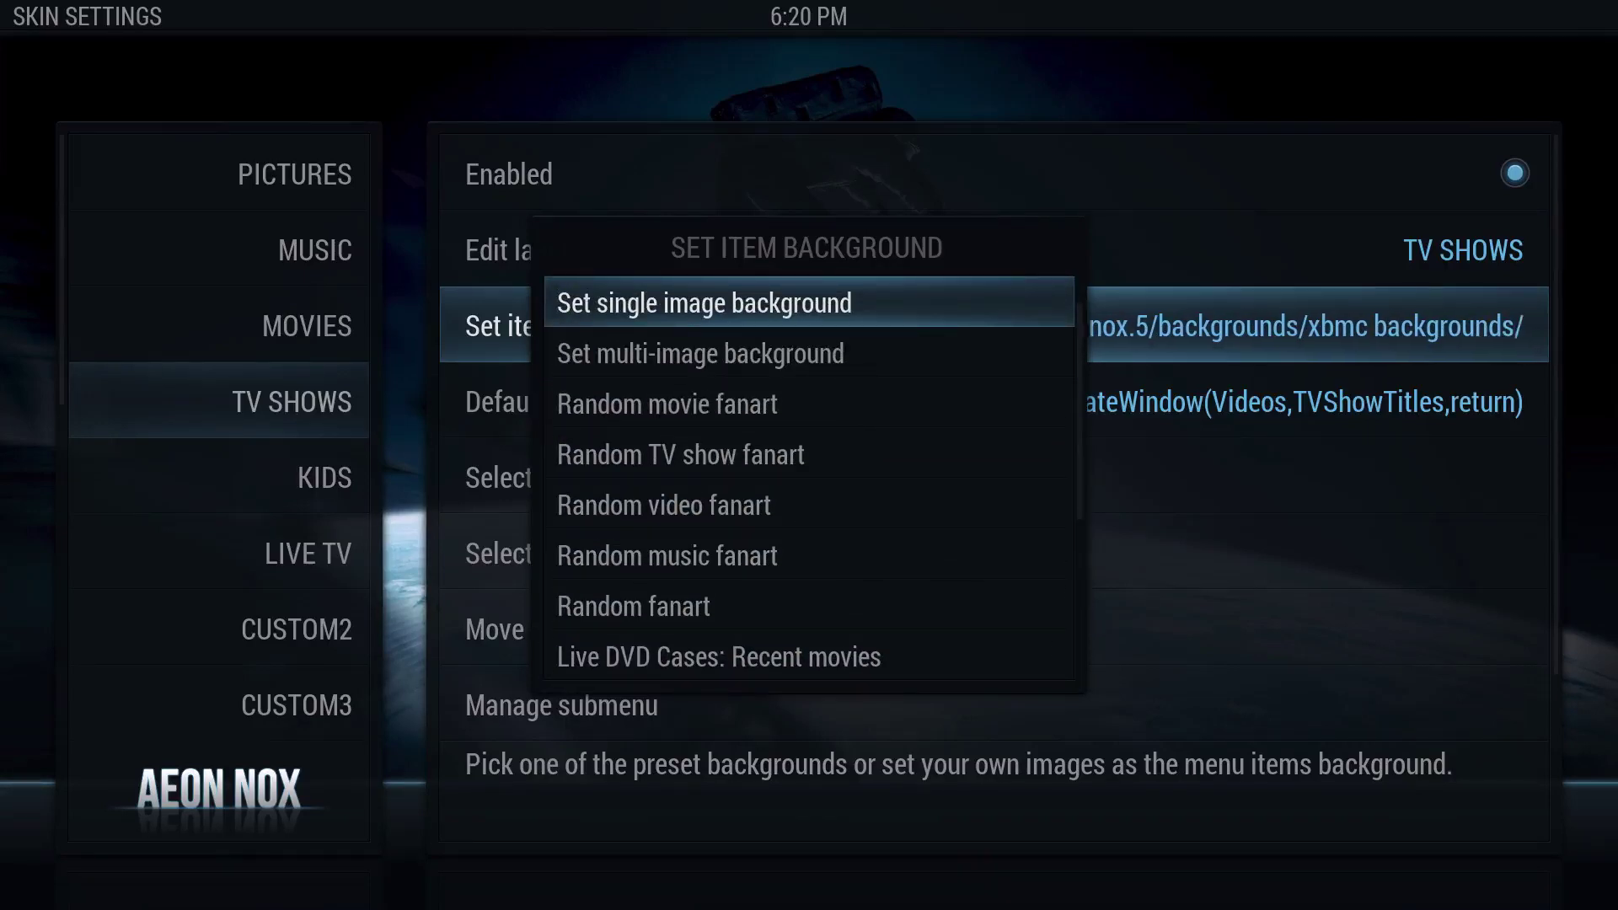
{"action": "key", "text": "Down"}
{"action": "key", "text": "Down"}
{"action": "key", "text": "Down"}
{"action": "key", "text": "Up"}
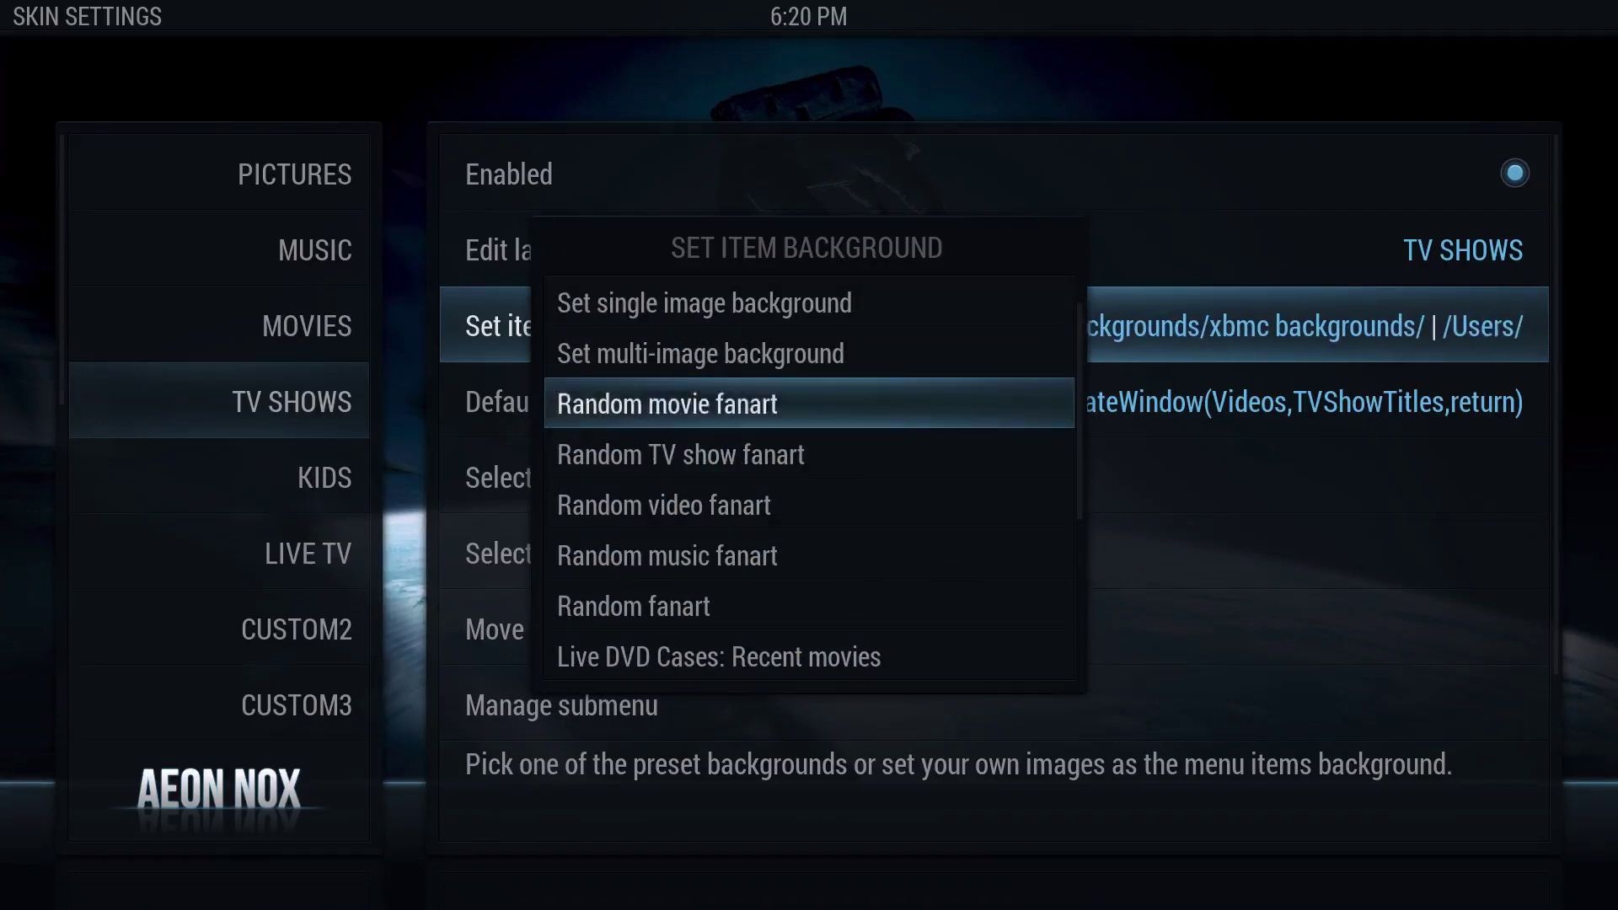
{"action": "key", "text": "Up"}
{"action": "key", "text": "Up"}
{"action": "key", "text": "Up"}
{"action": "key", "text": "Down"}
{"action": "key", "text": "Down"}
{"action": "key", "text": "Down"}
{"action": "key", "text": "Down"}
{"action": "key", "text": "Down"}
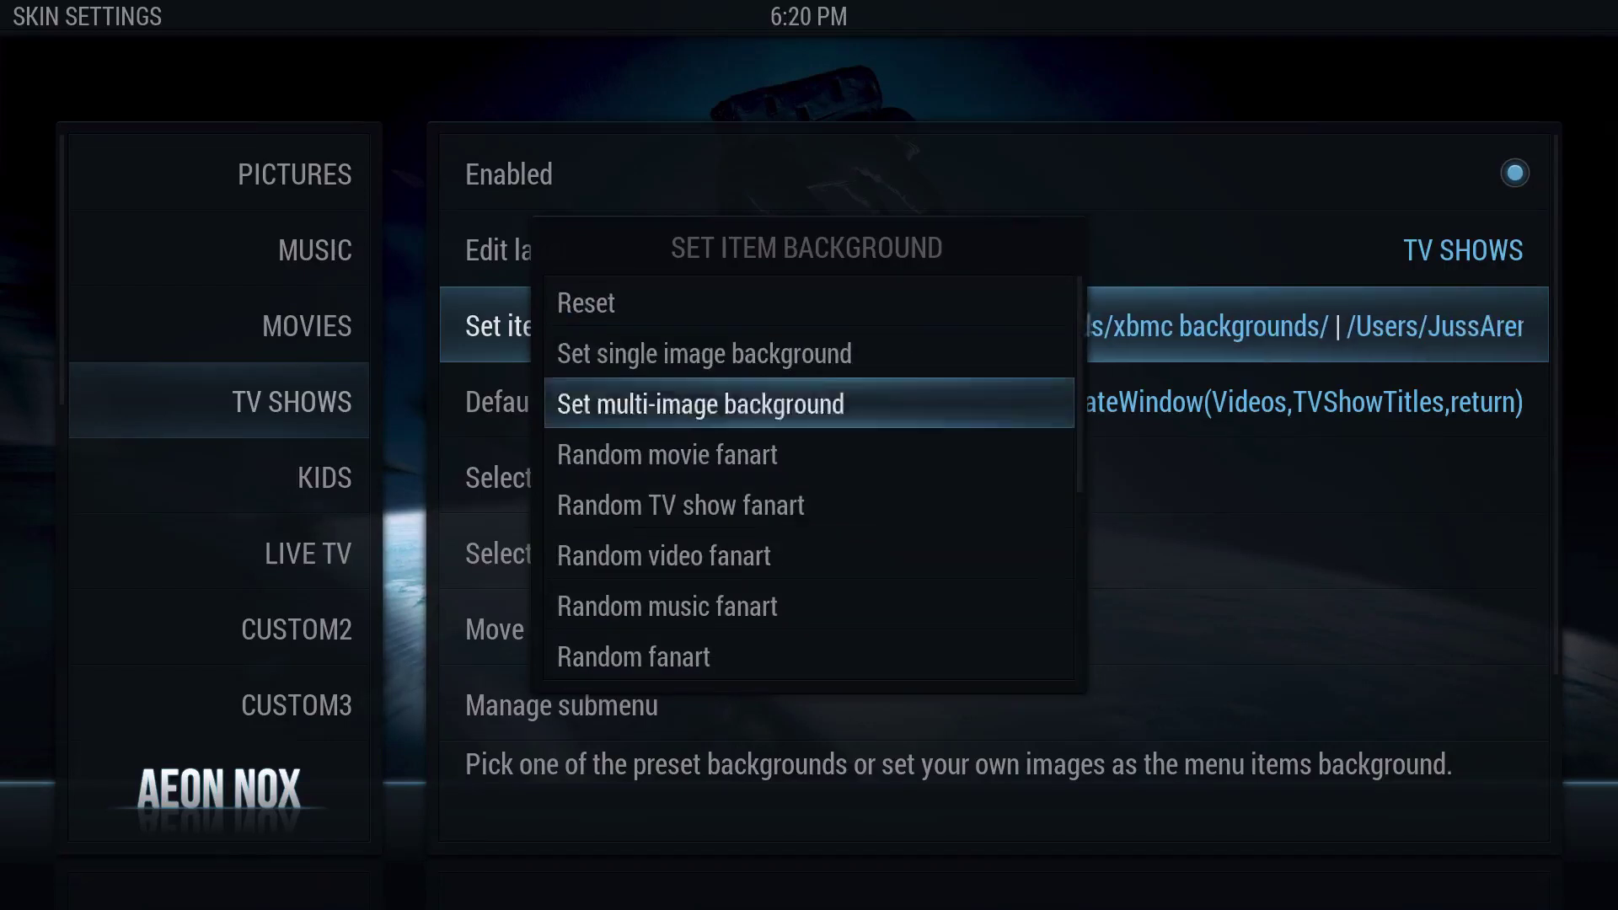
{"action": "key", "text": "Return"}
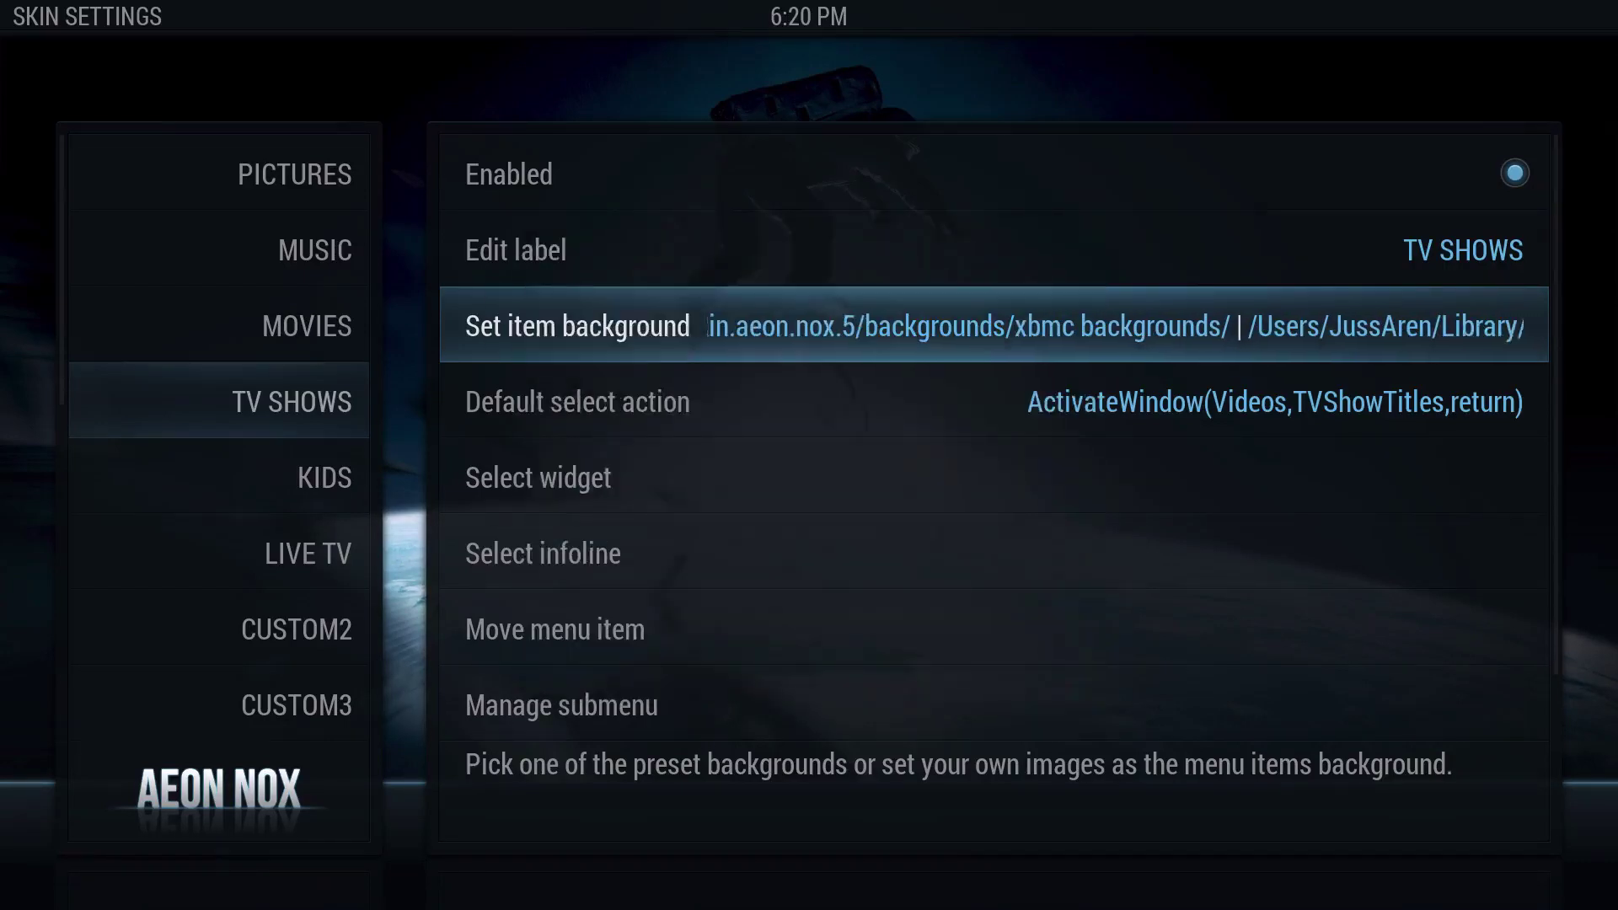
{"action": "key", "text": "Escape"}
{"action": "key", "text": "Escape"}
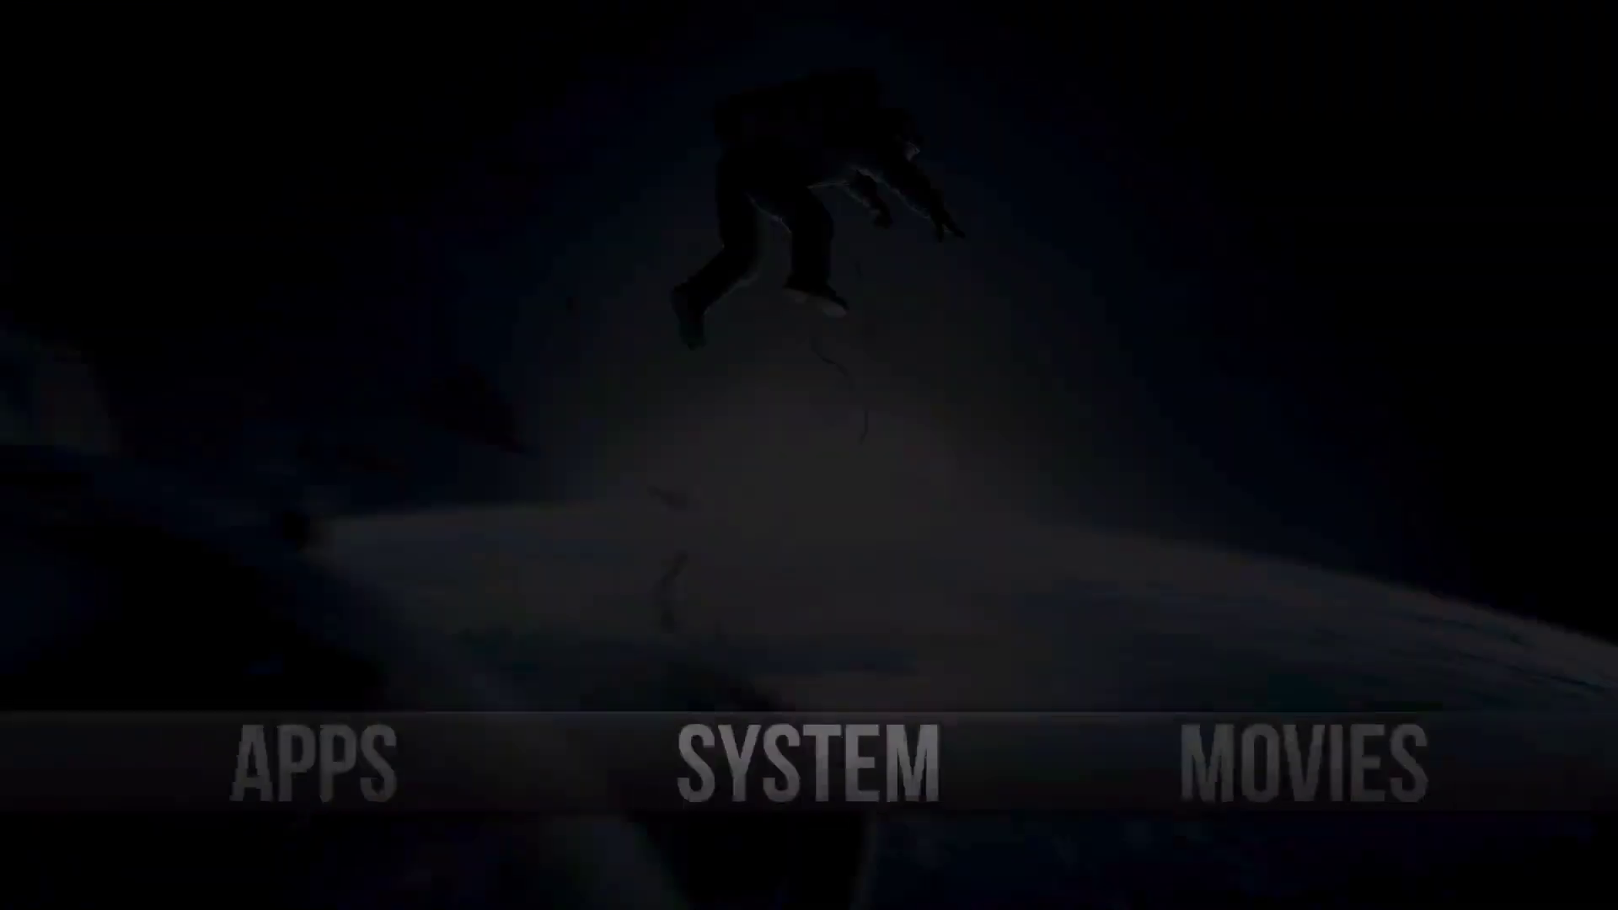
Step: Compare the MOVIES, TV SHOWS, KIDS and LIVE TV wallpapers, then Cmd+Tab to another app
{"action": "key", "text": "Right"}
{"action": "key", "text": "Right"}
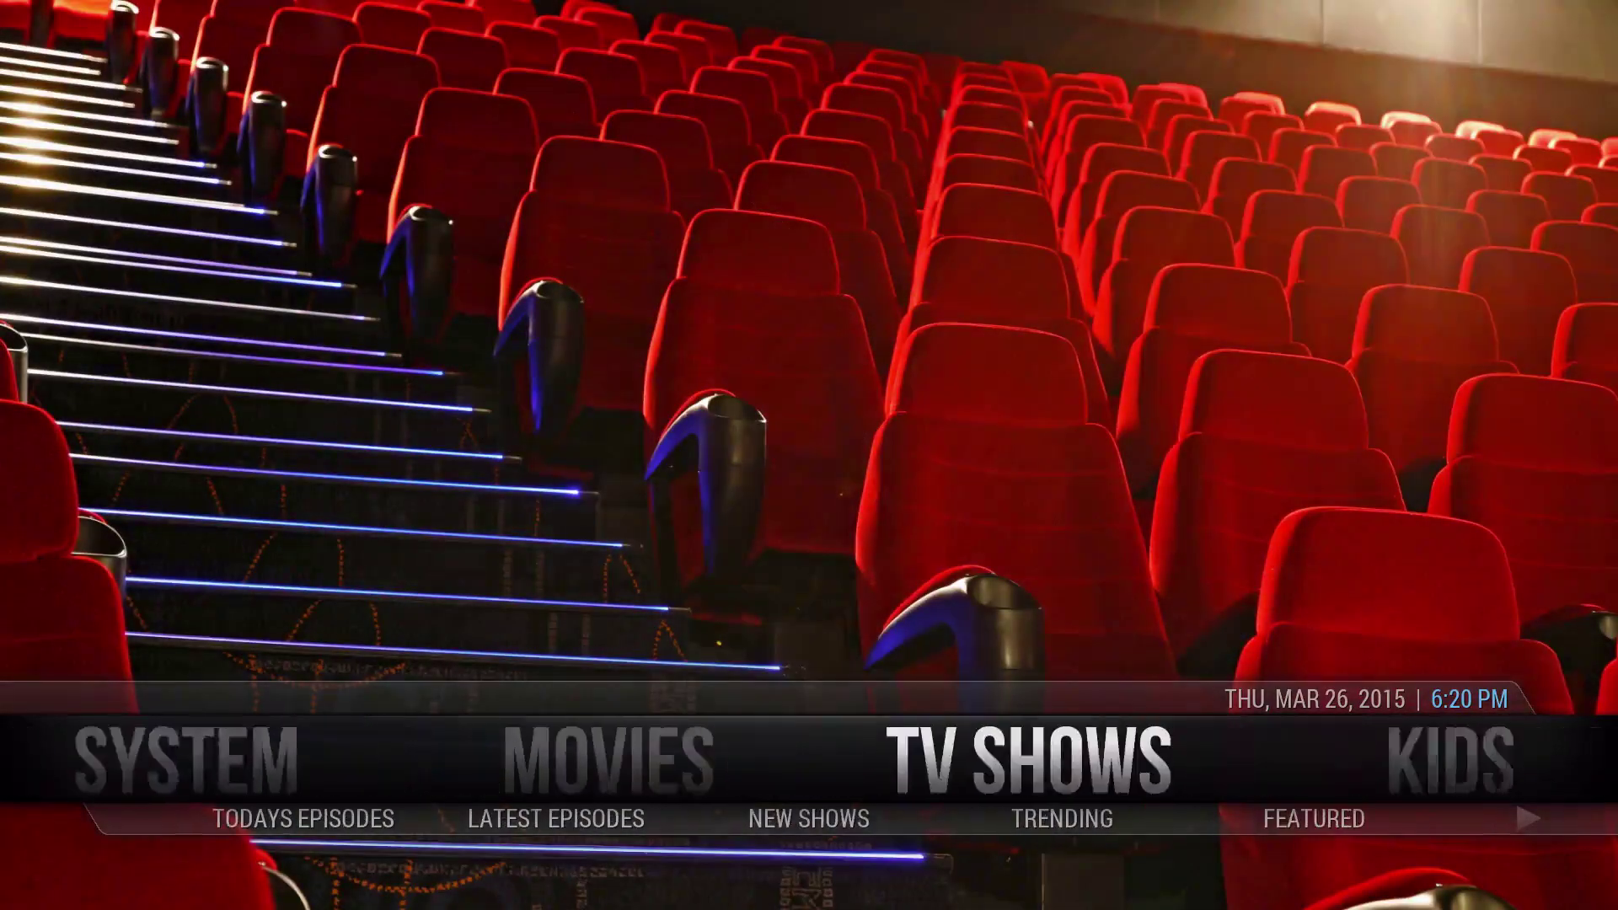
{"action": "key", "text": "Left"}
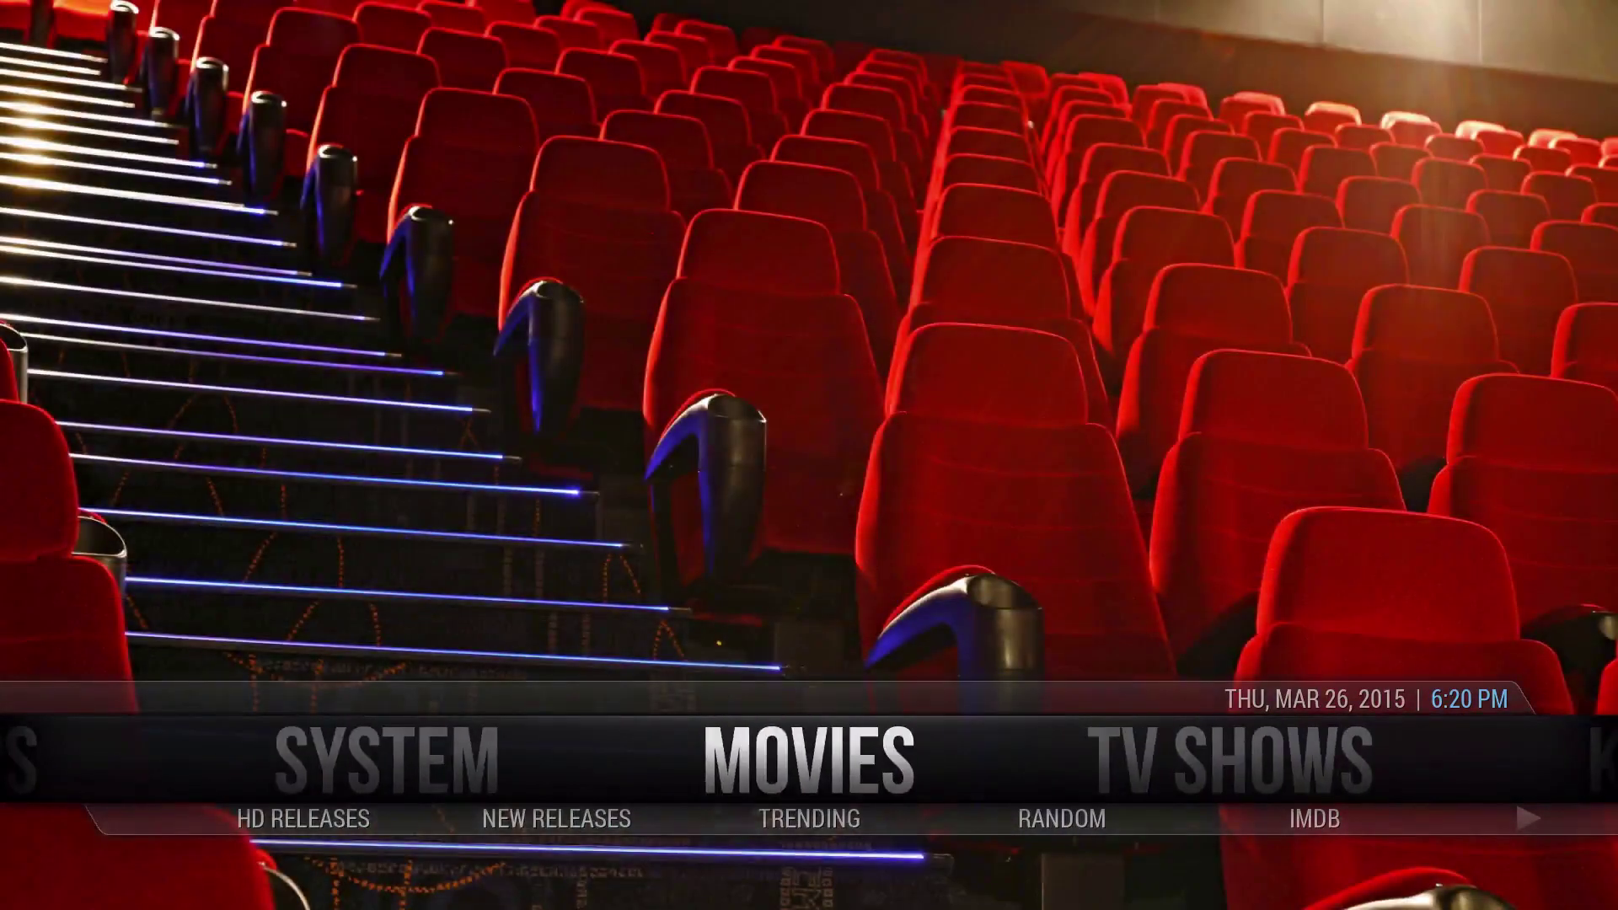
{"action": "key", "text": "Right"}
{"action": "key", "text": "Right"}
{"action": "key", "text": "Right"}
{"action": "key", "text": "Right"}
{"action": "key", "text": "Right"}
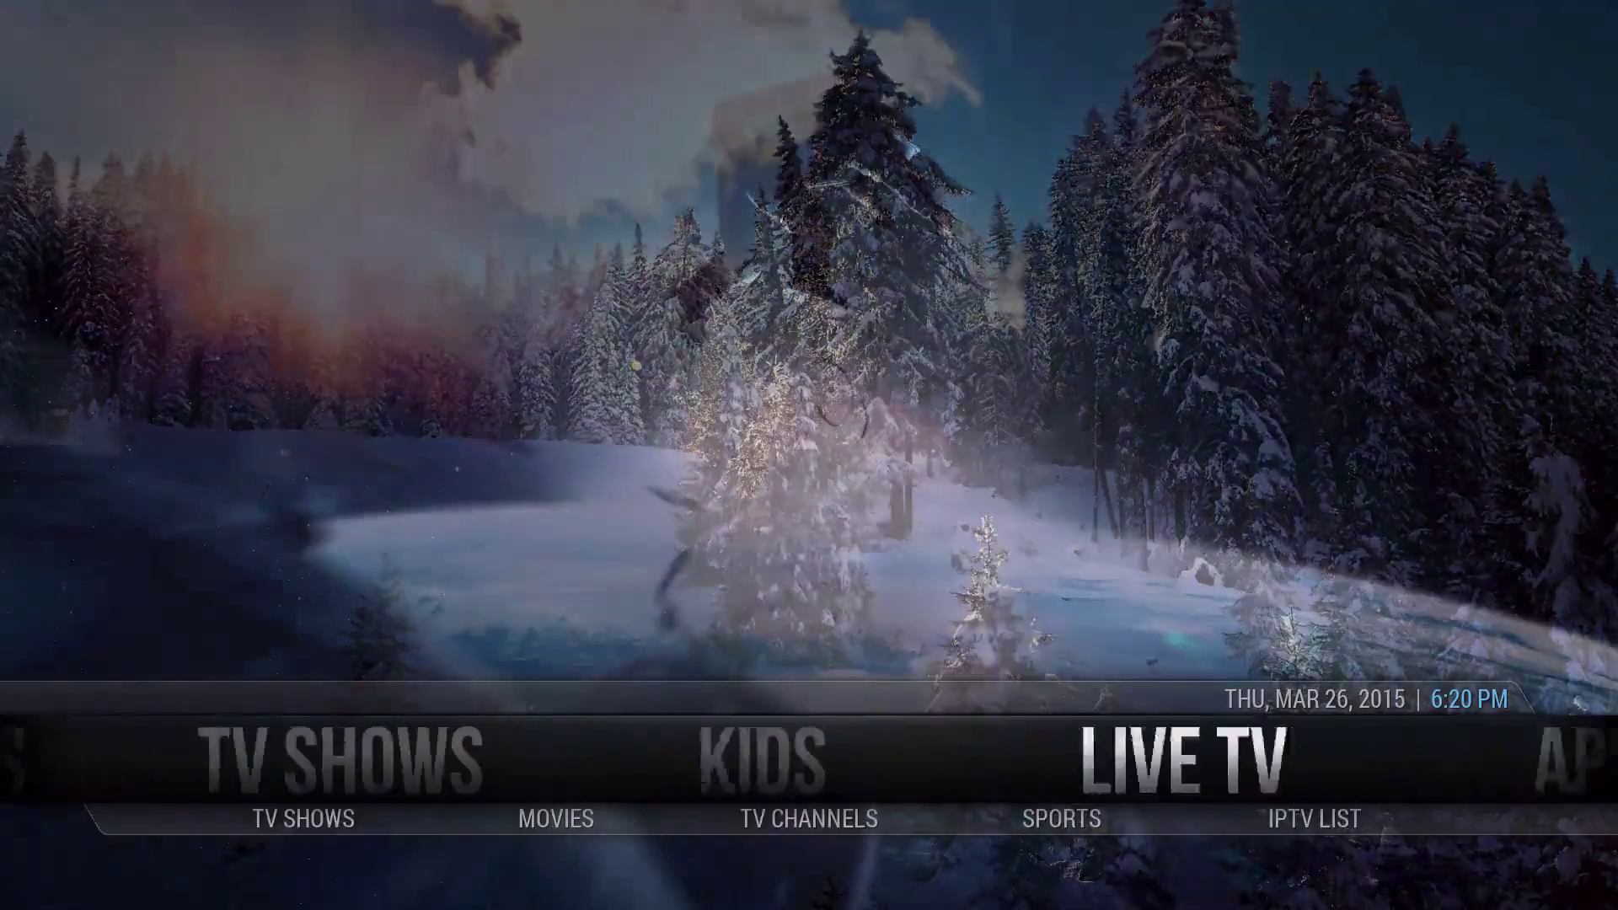
{"action": "key", "text": "Right"}
{"action": "key", "text": "Left"}
{"action": "key", "text": "Left"}
{"action": "key", "text": "Left"}
{"action": "key", "text": "Left"}
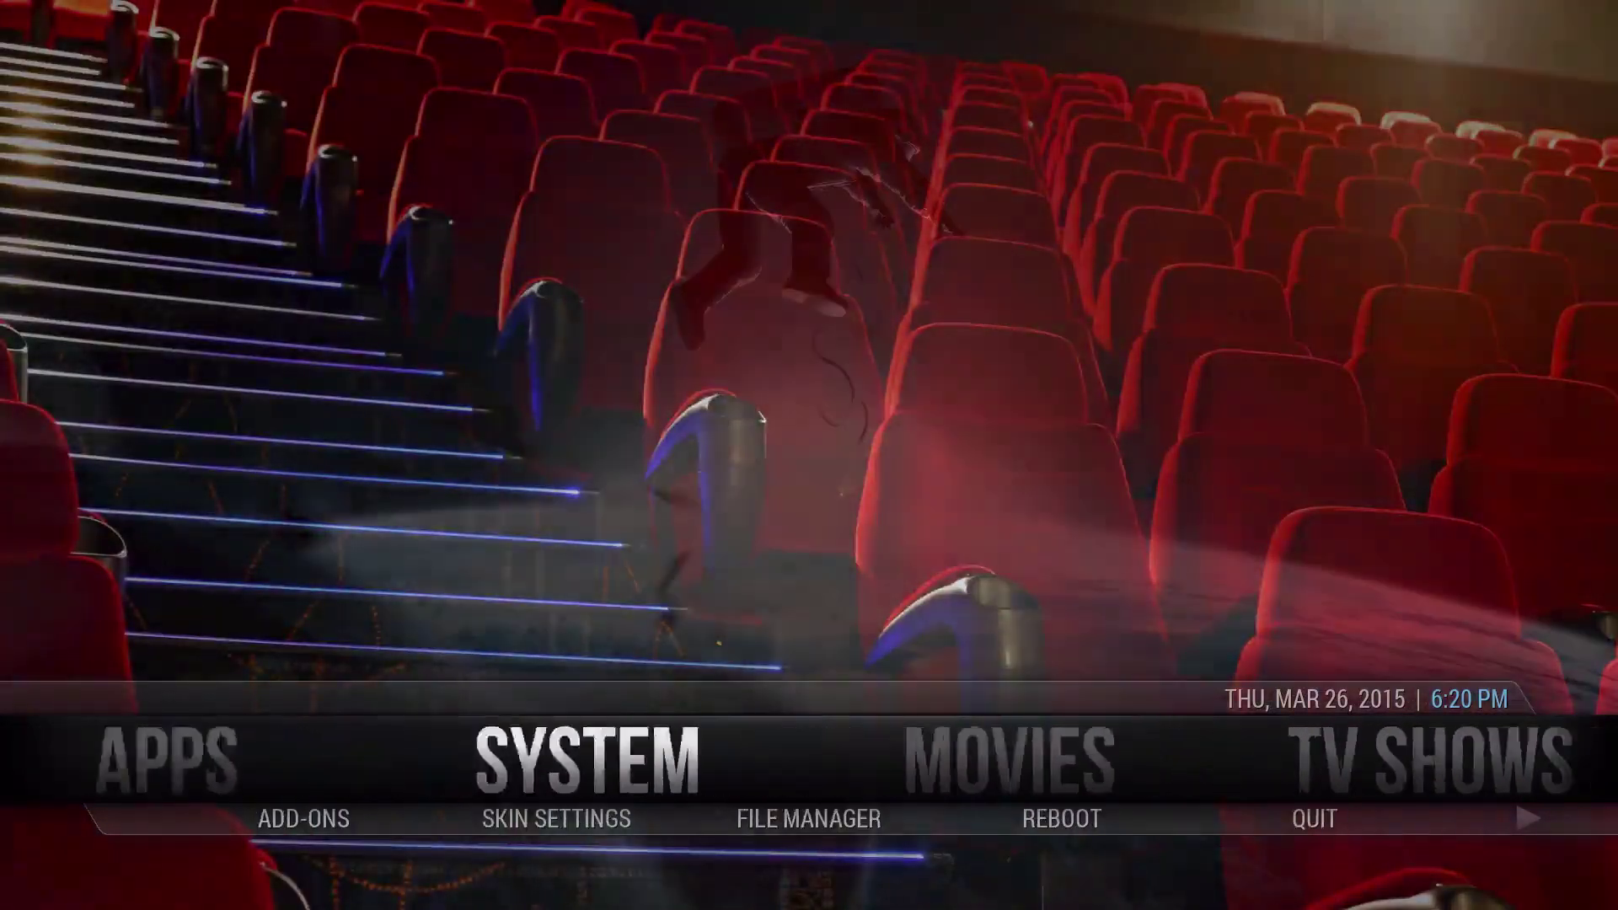
{"action": "key", "text": "super+Tab"}
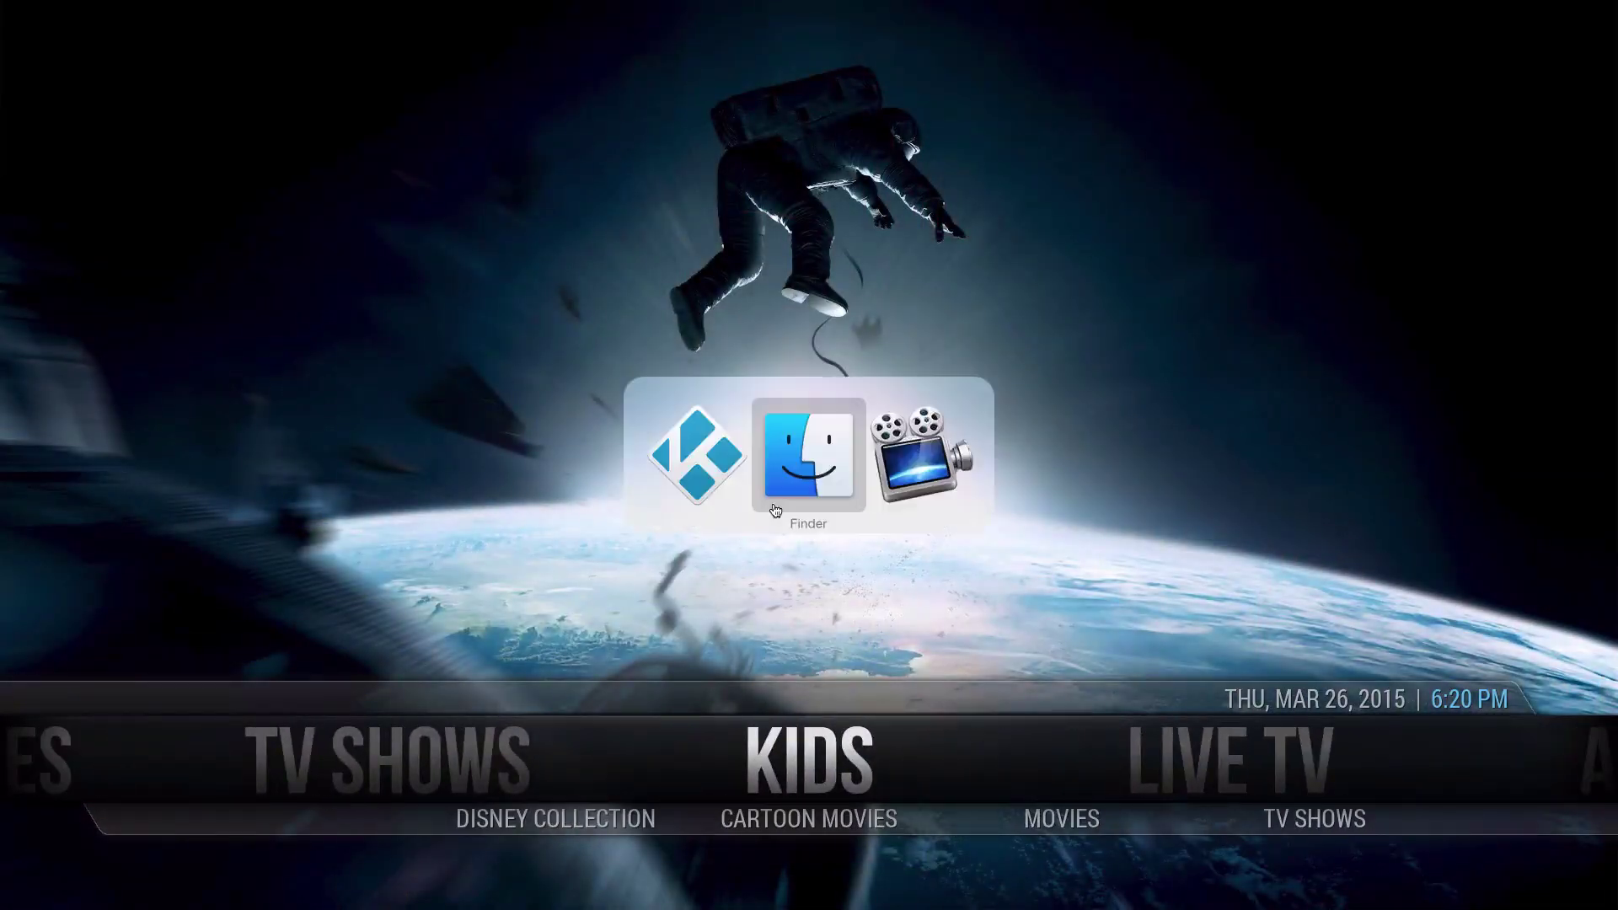